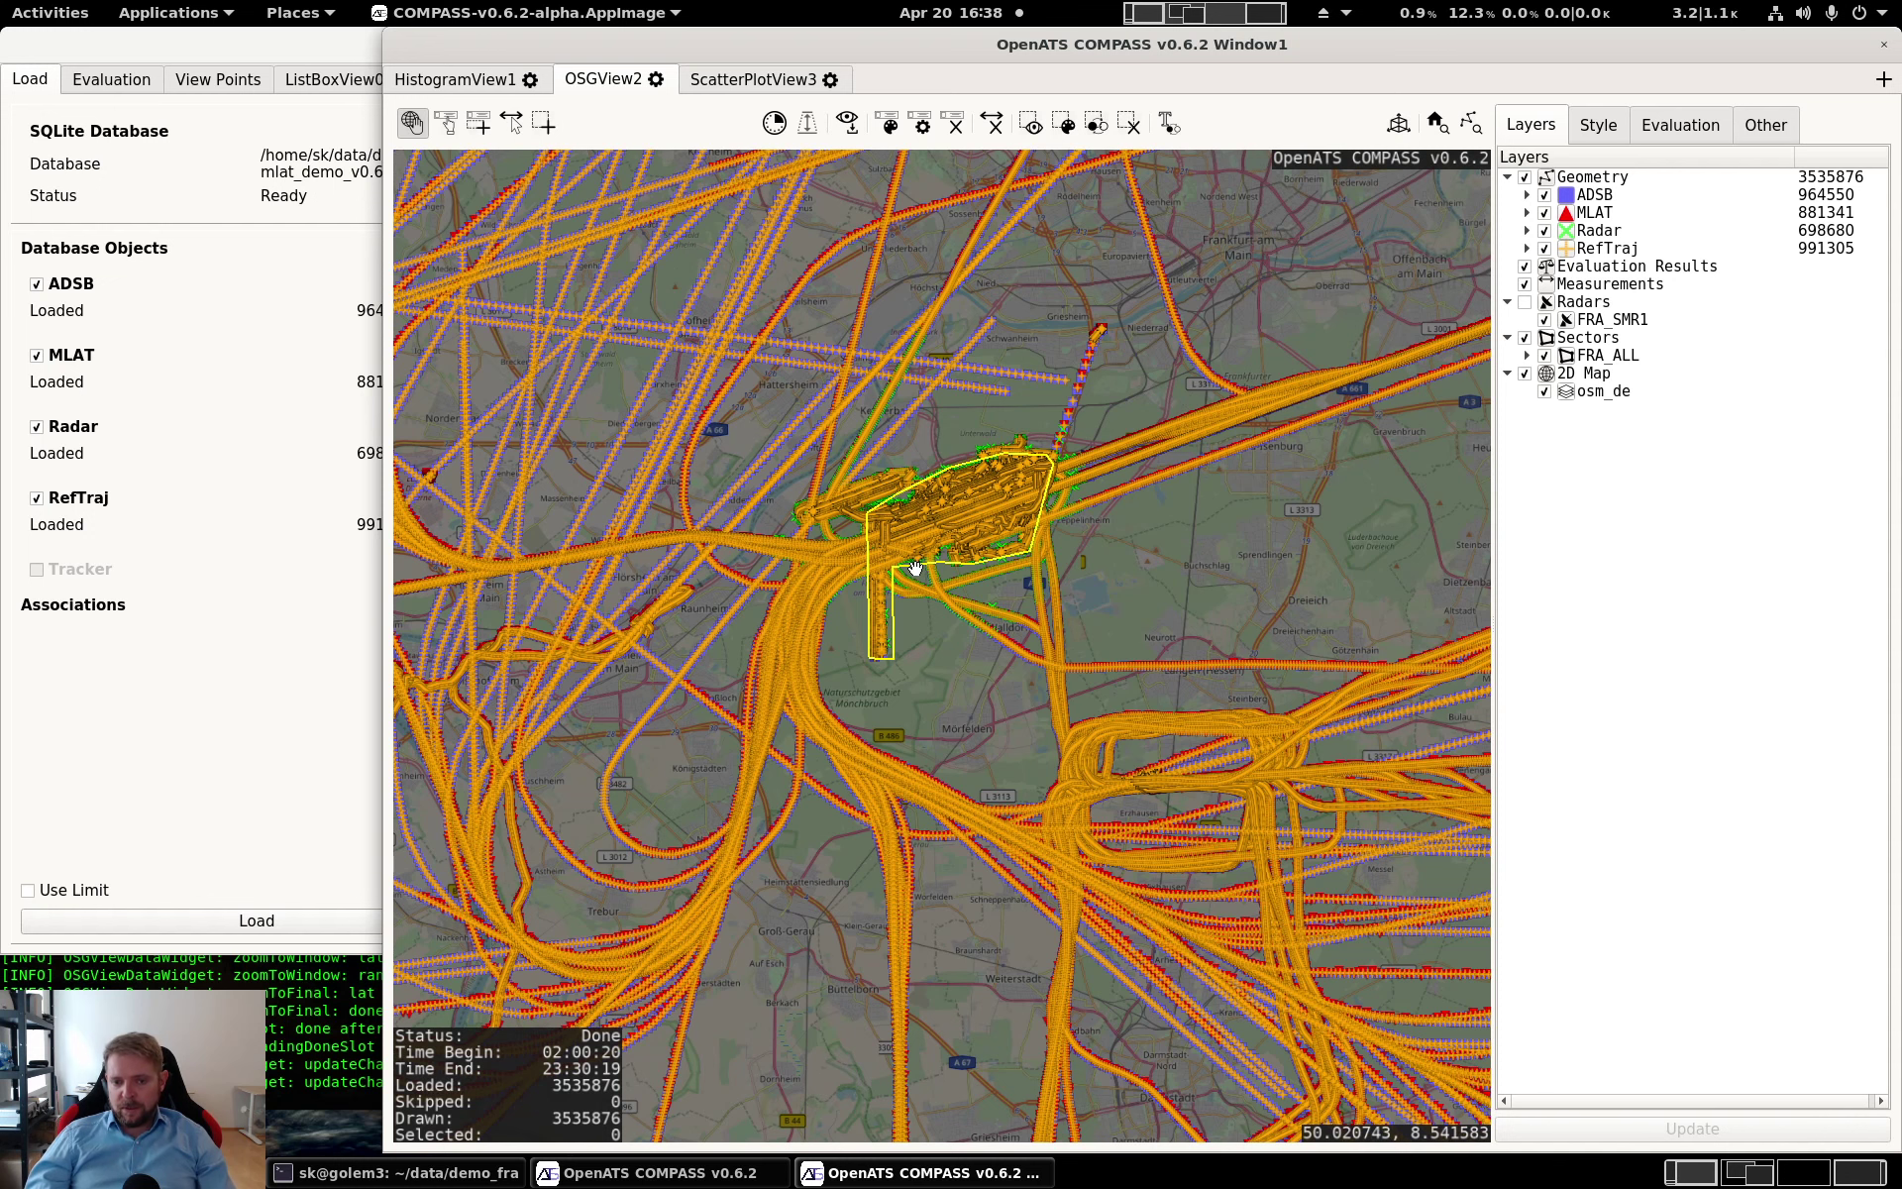
Set the evaluation test data to MLAT and choose EUROCAE ED-117A as the evaluation standard
click(277, 715)
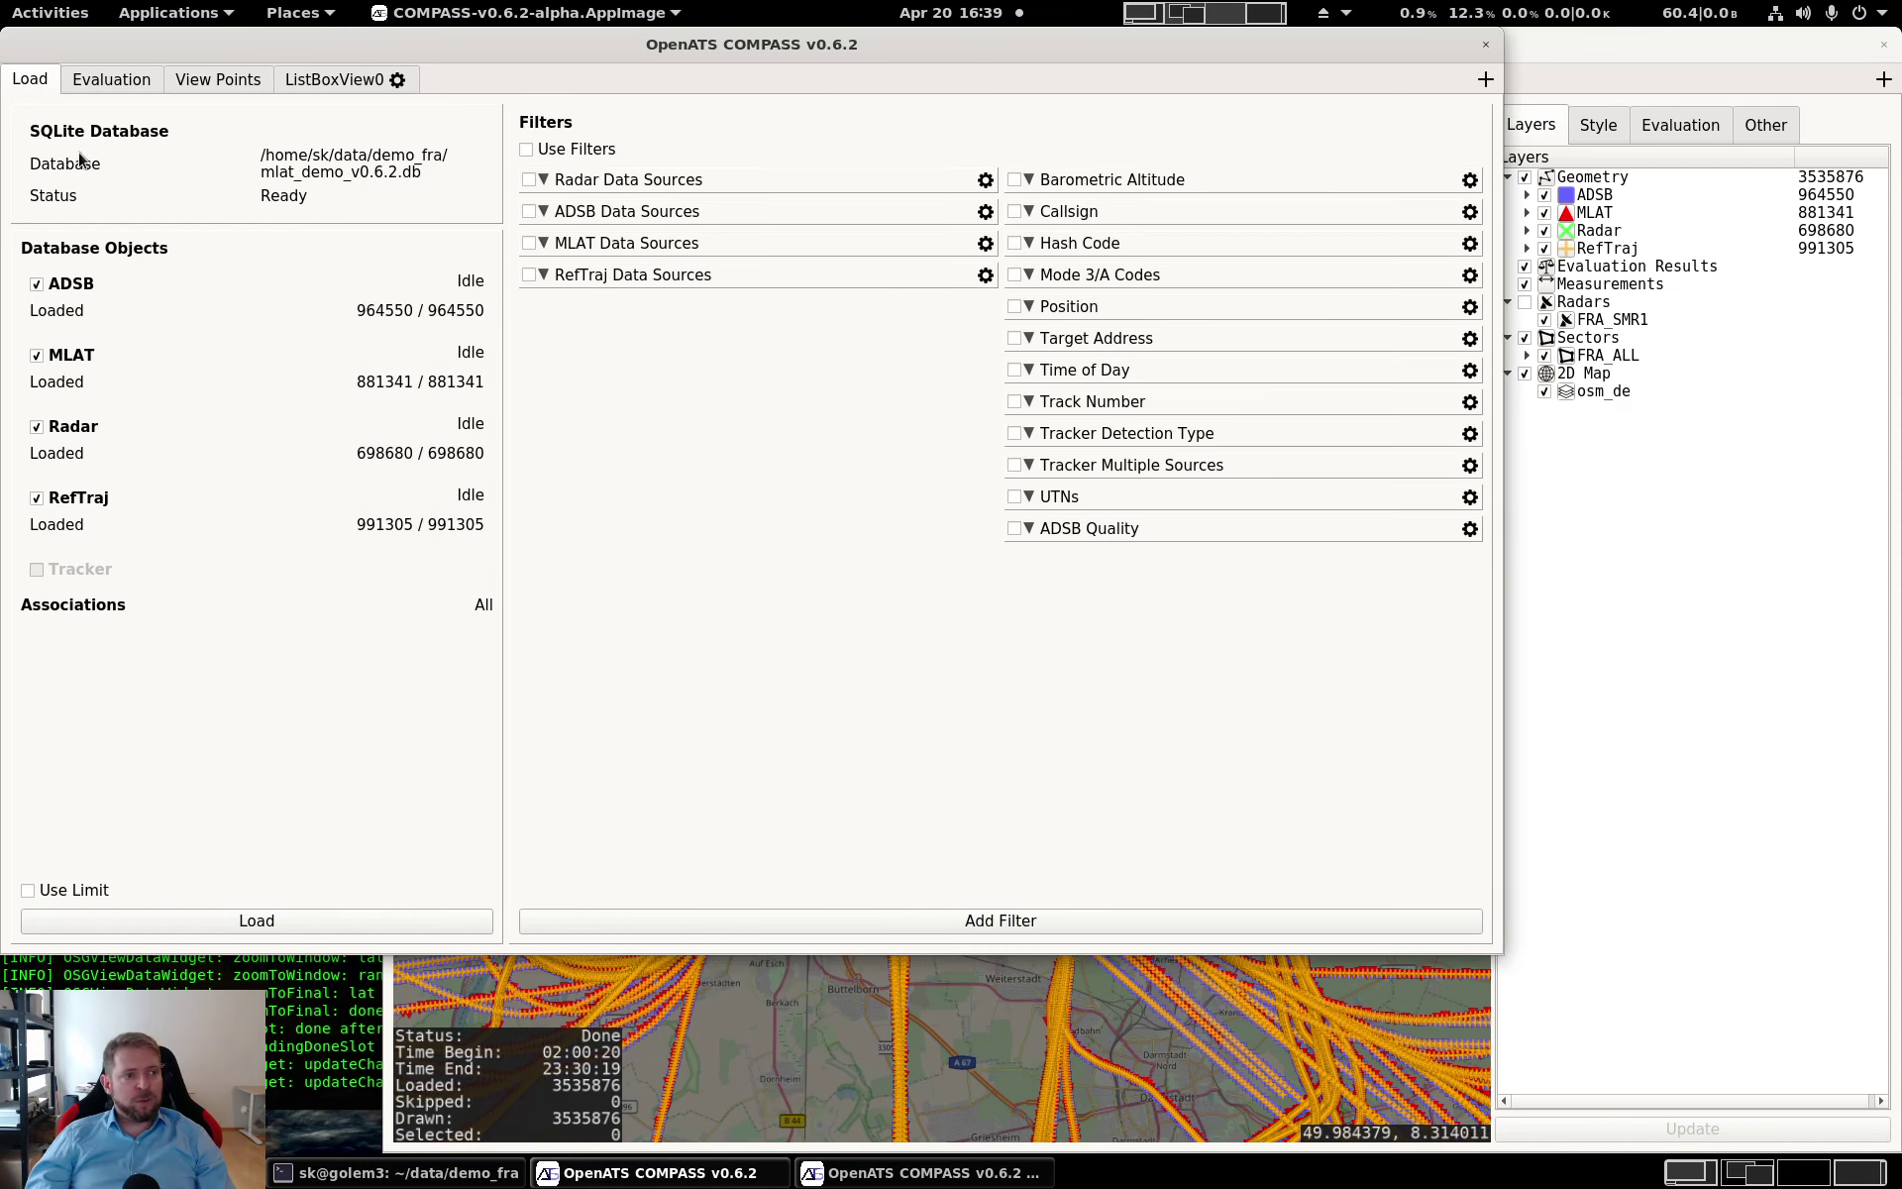
click(102, 86)
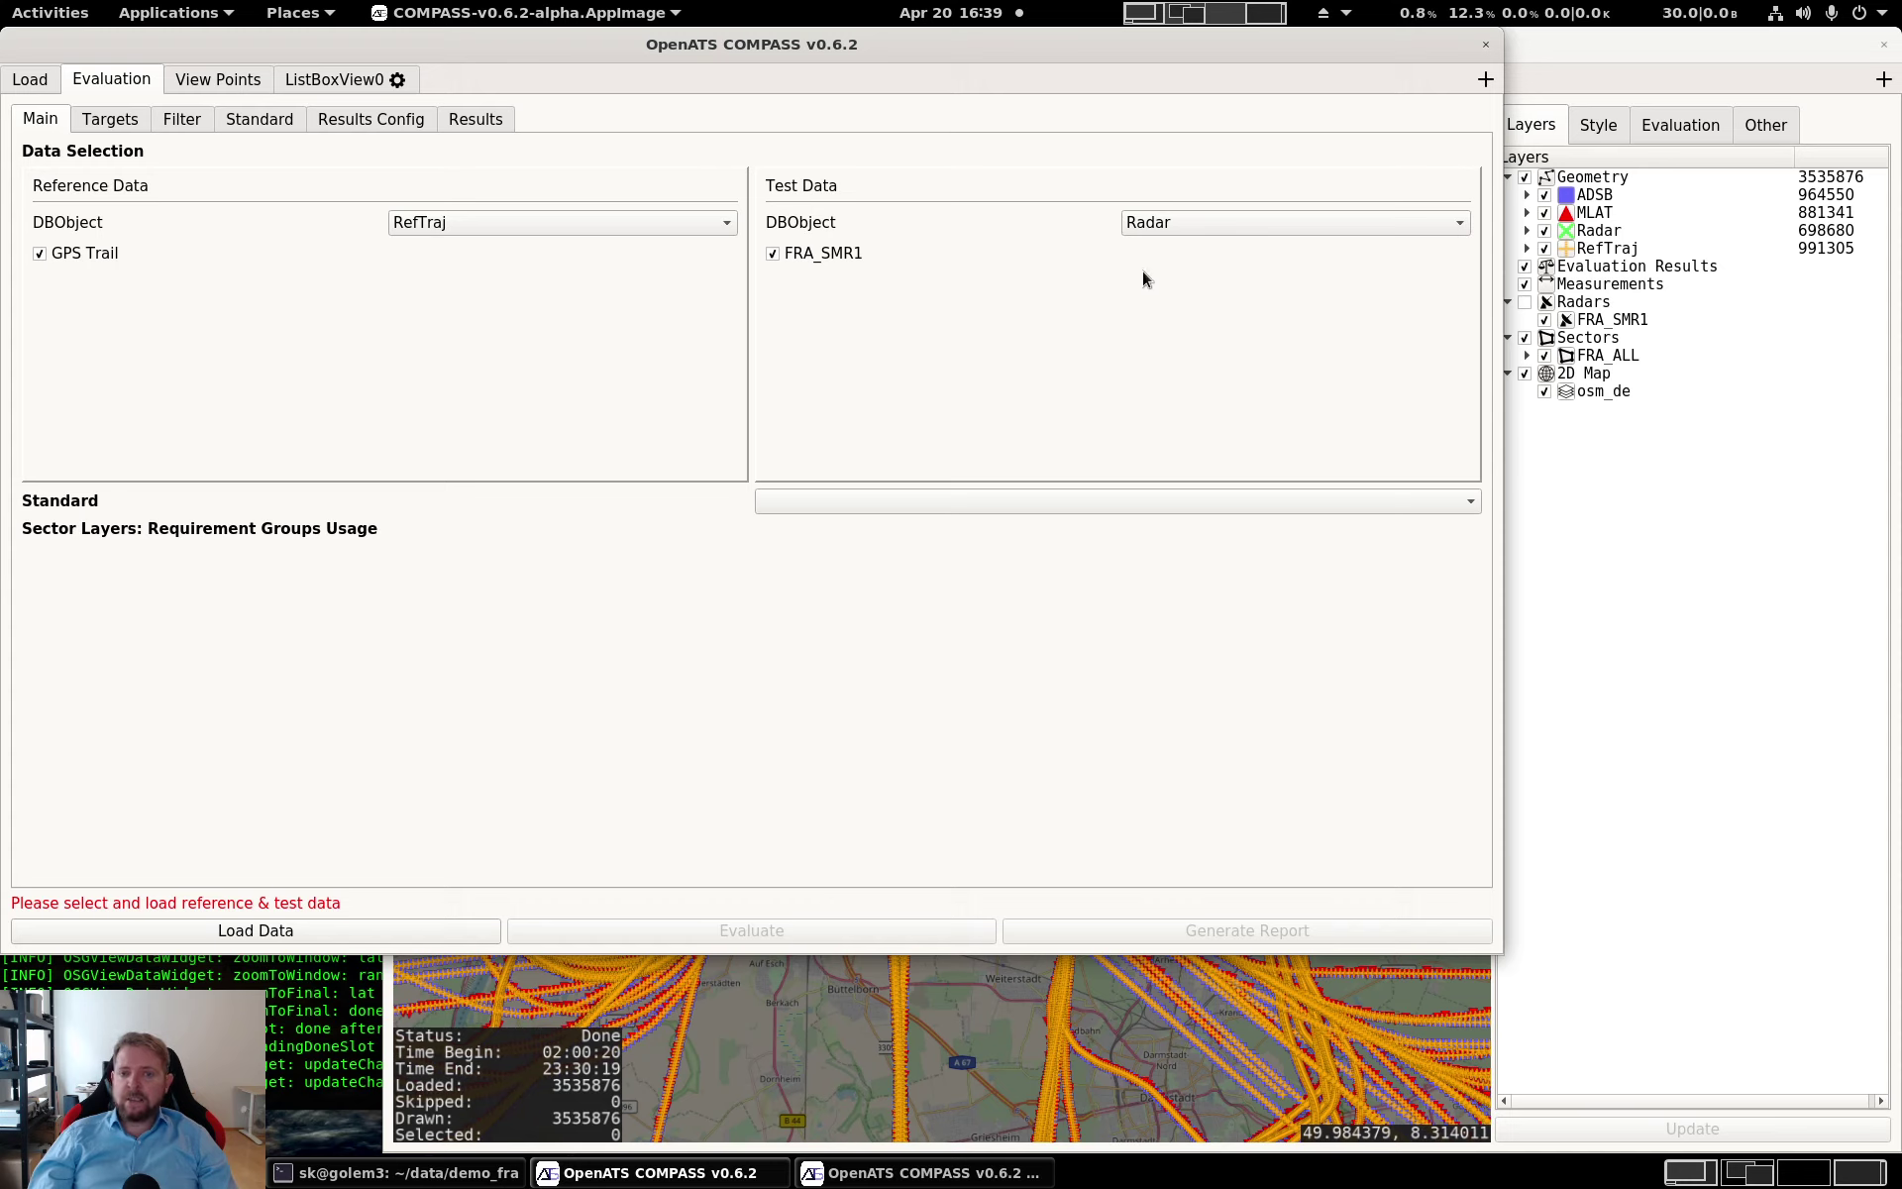
click(1183, 236)
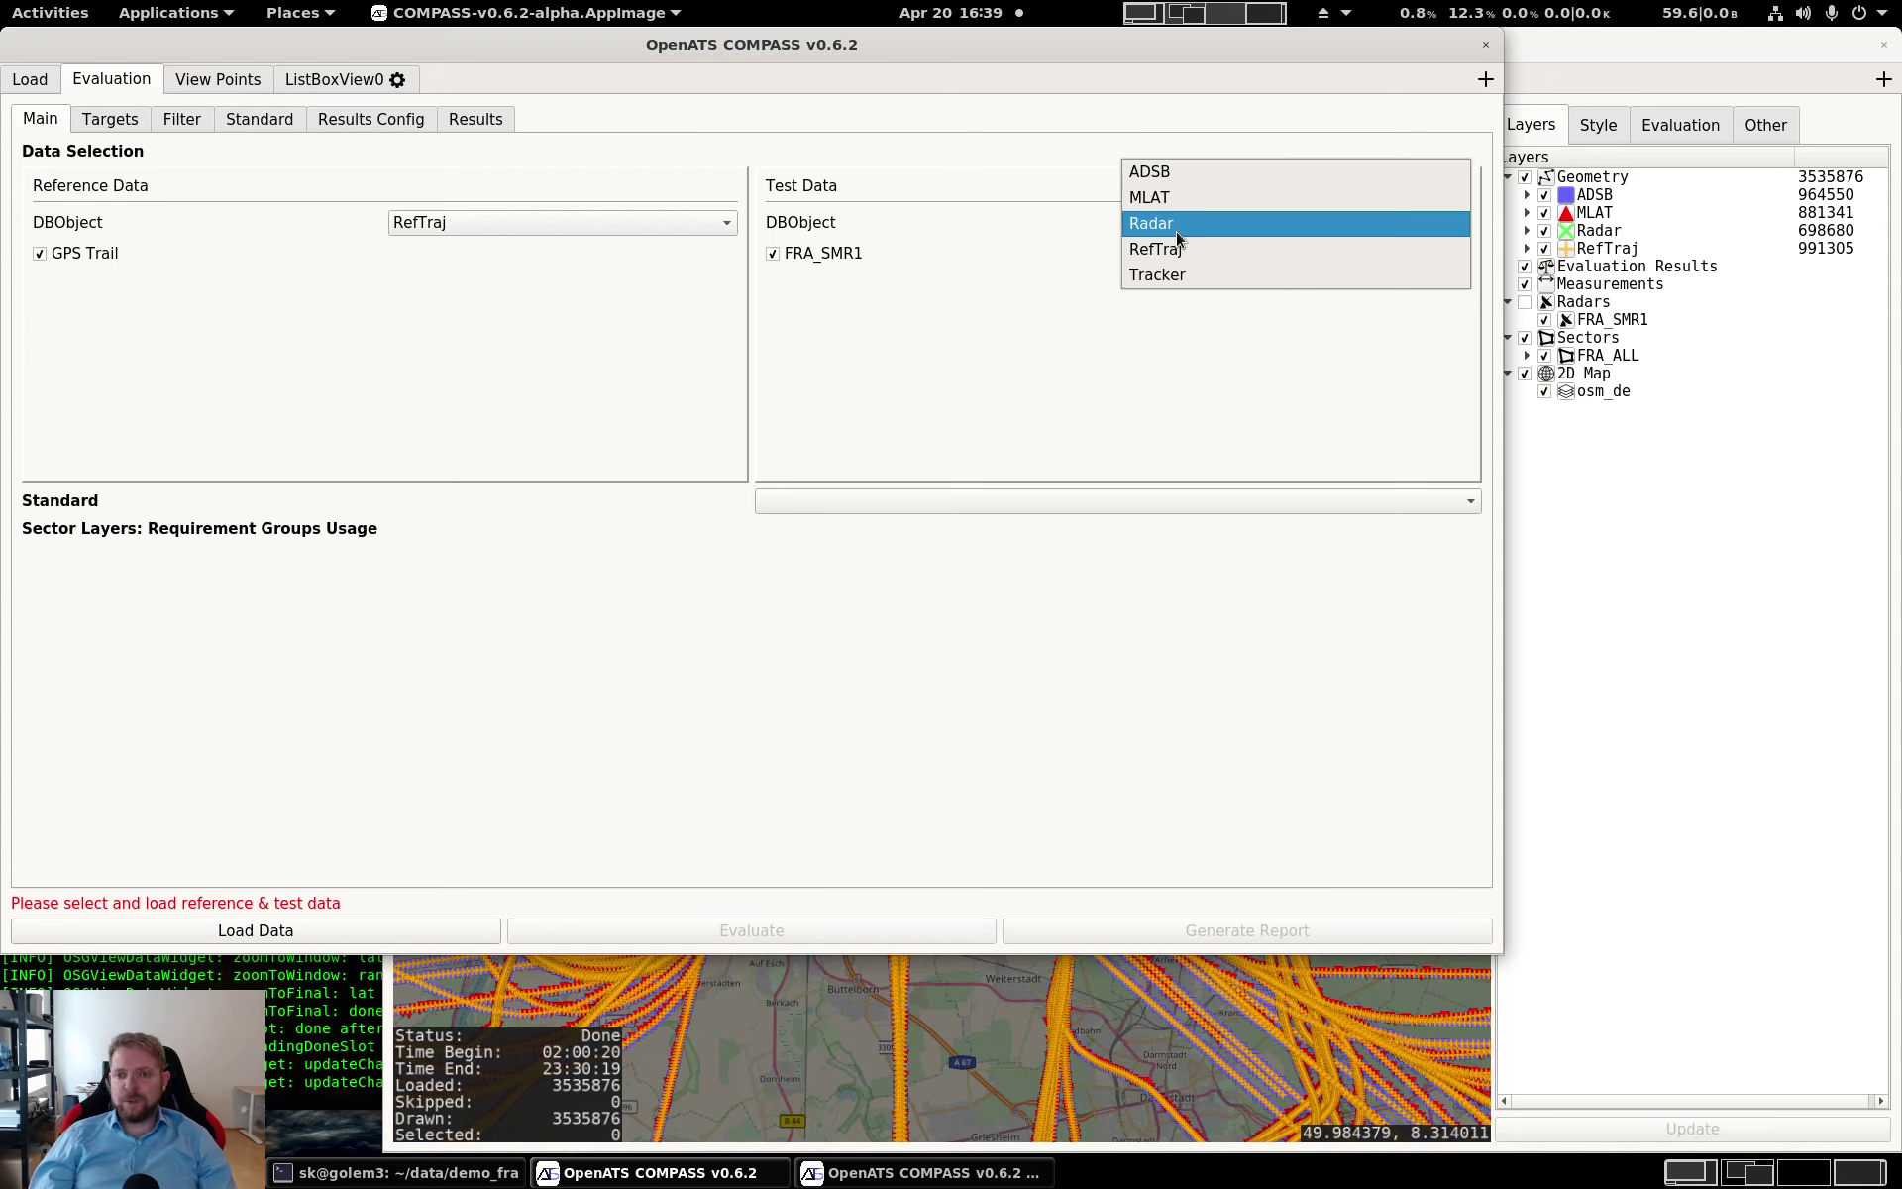
click(1185, 205)
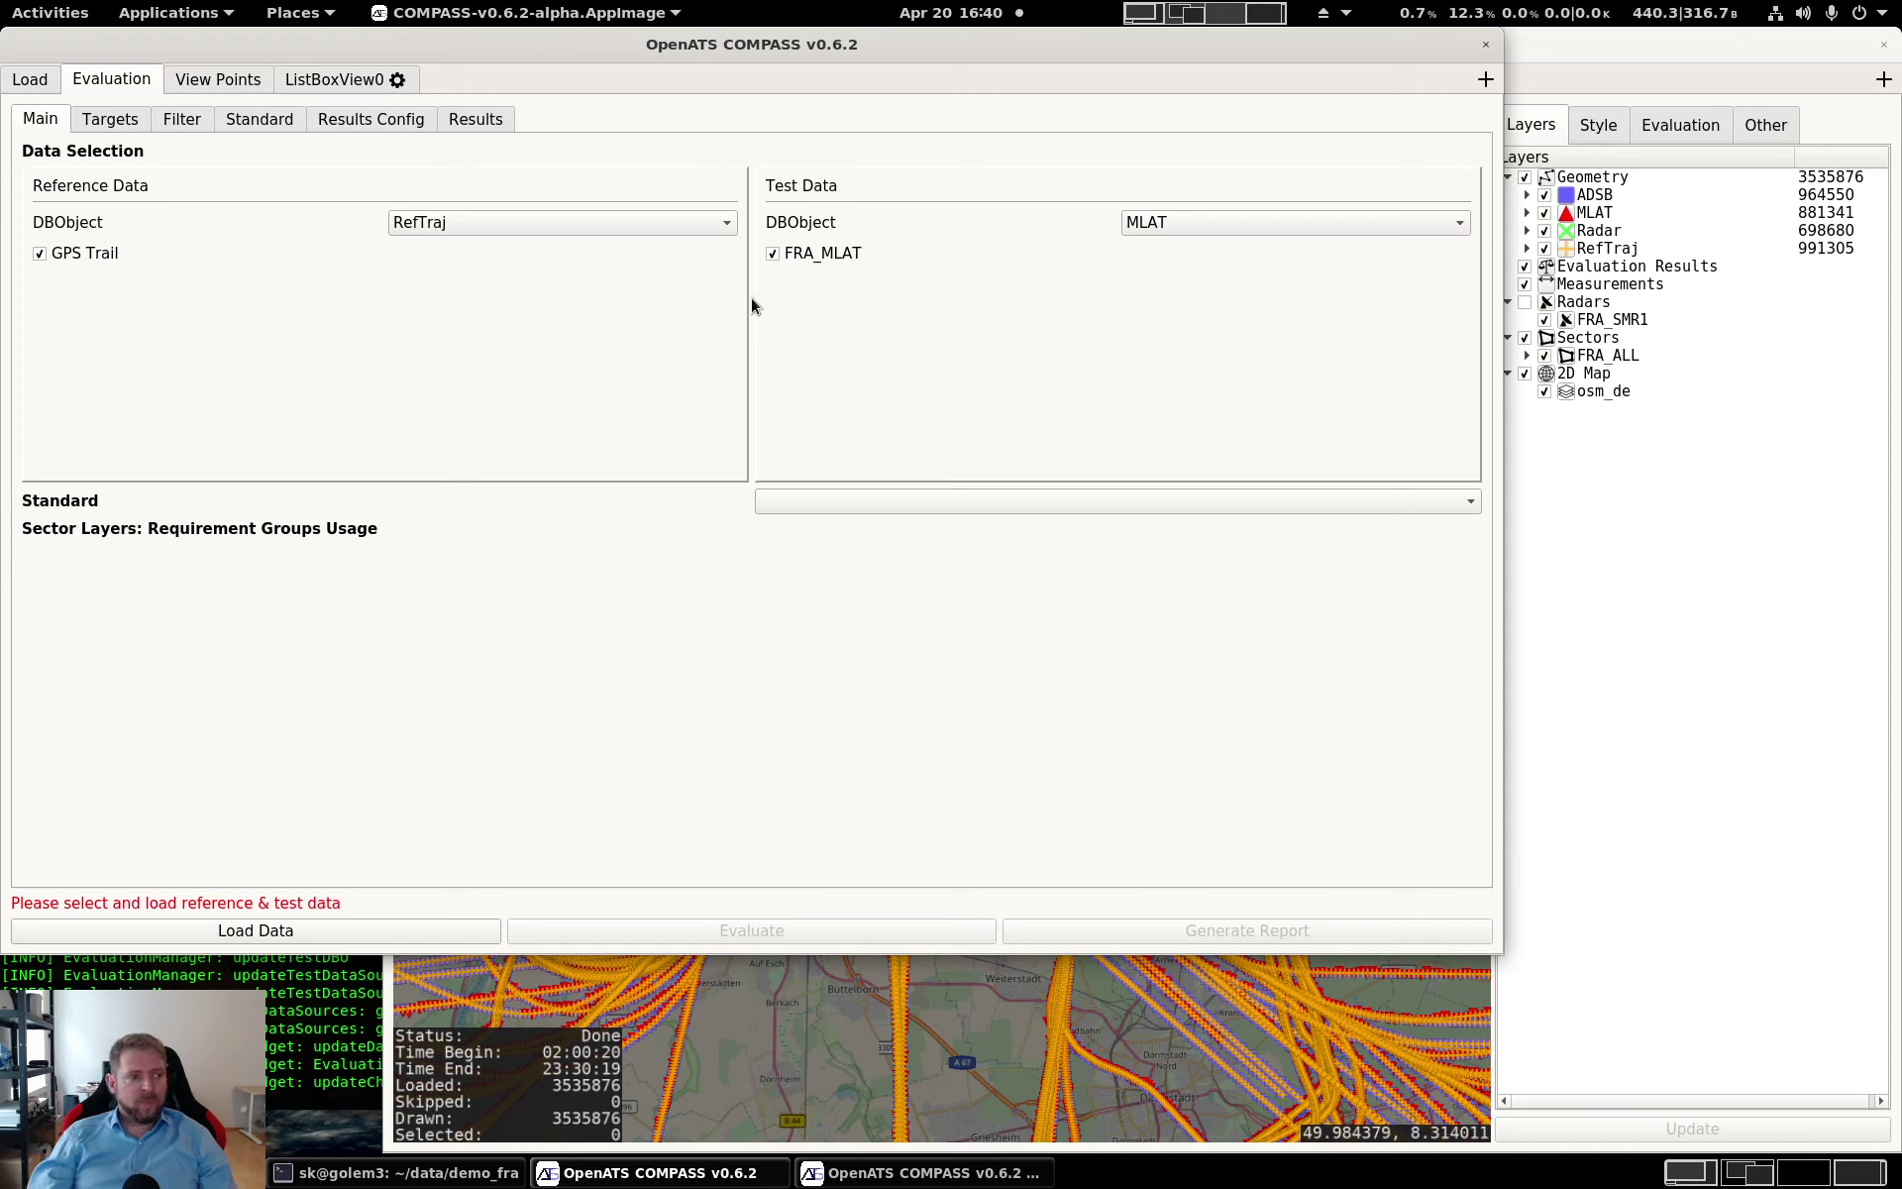
click(917, 512)
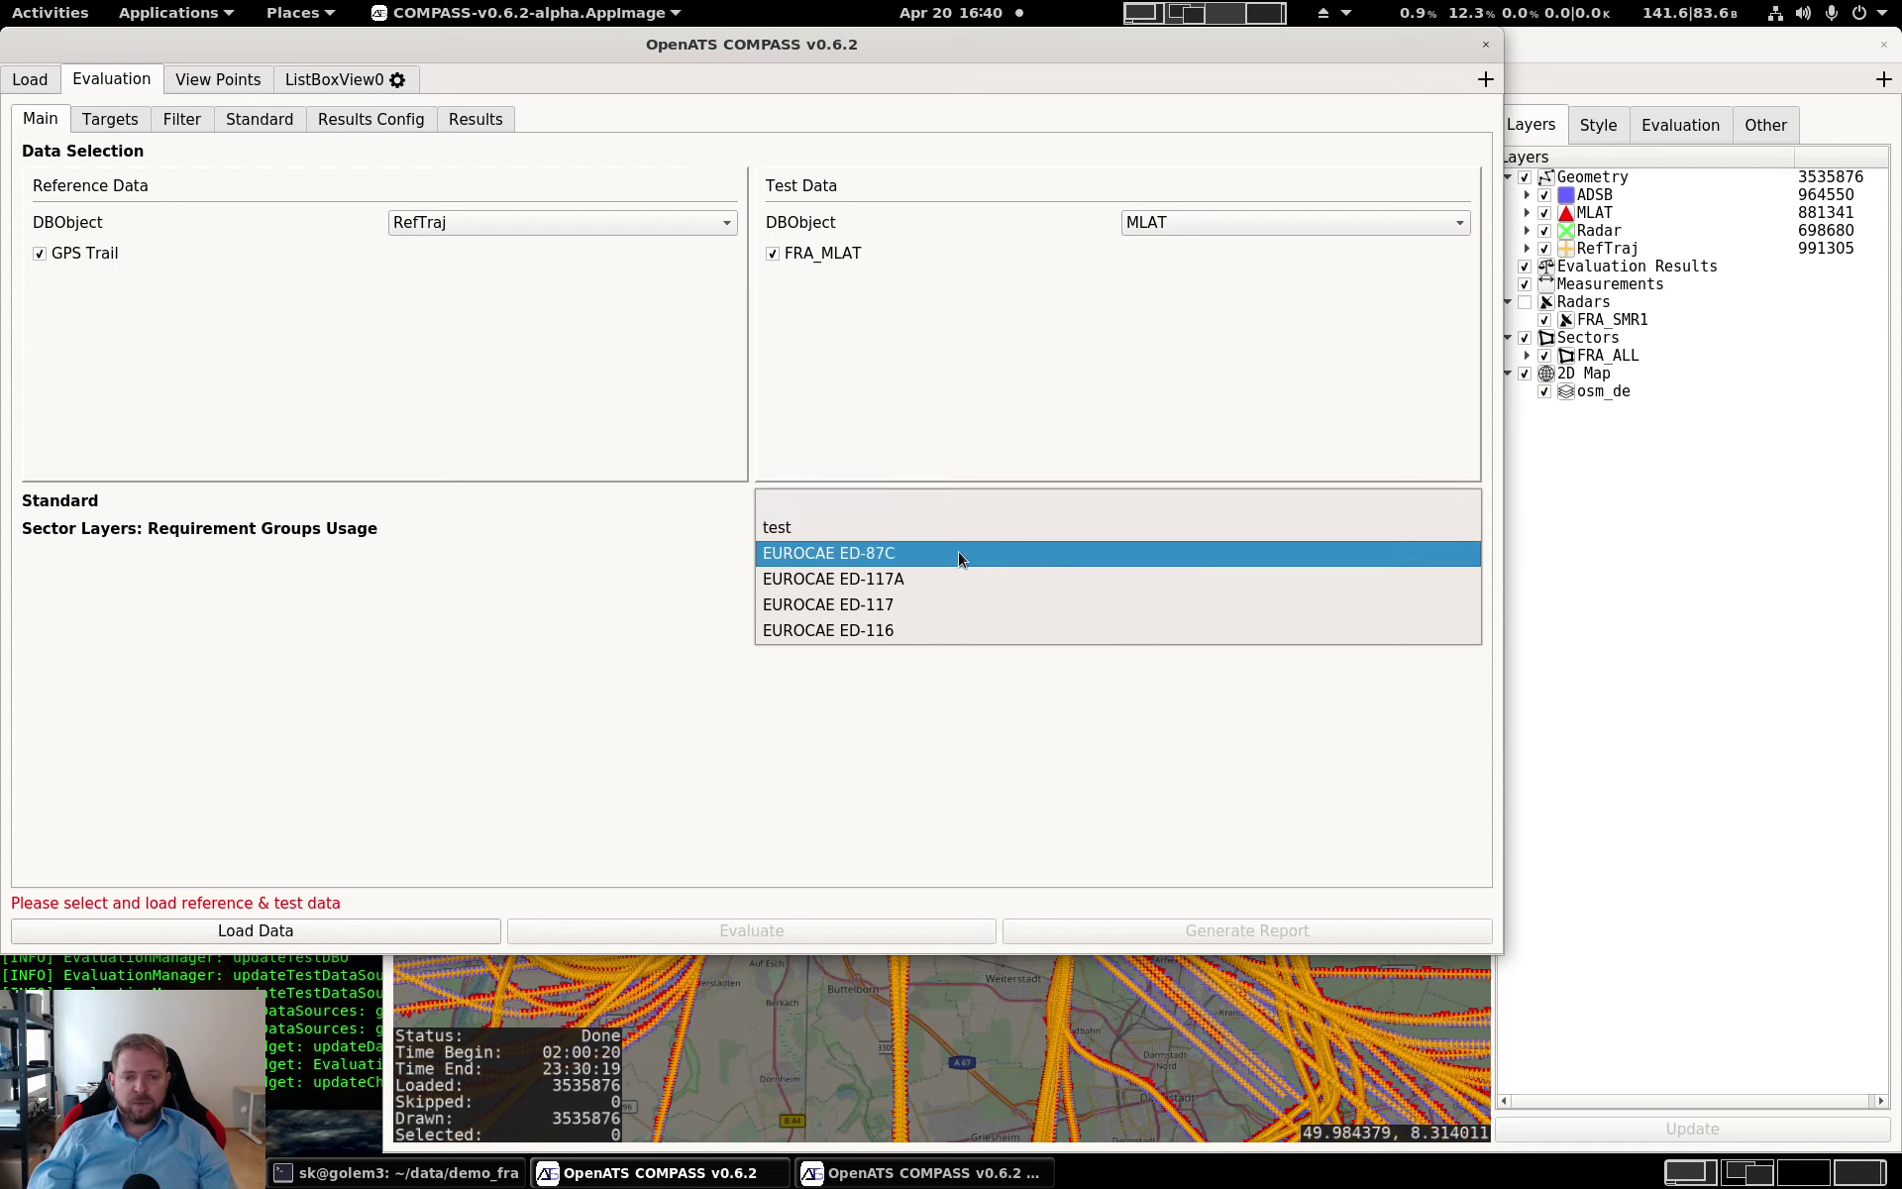
click(914, 584)
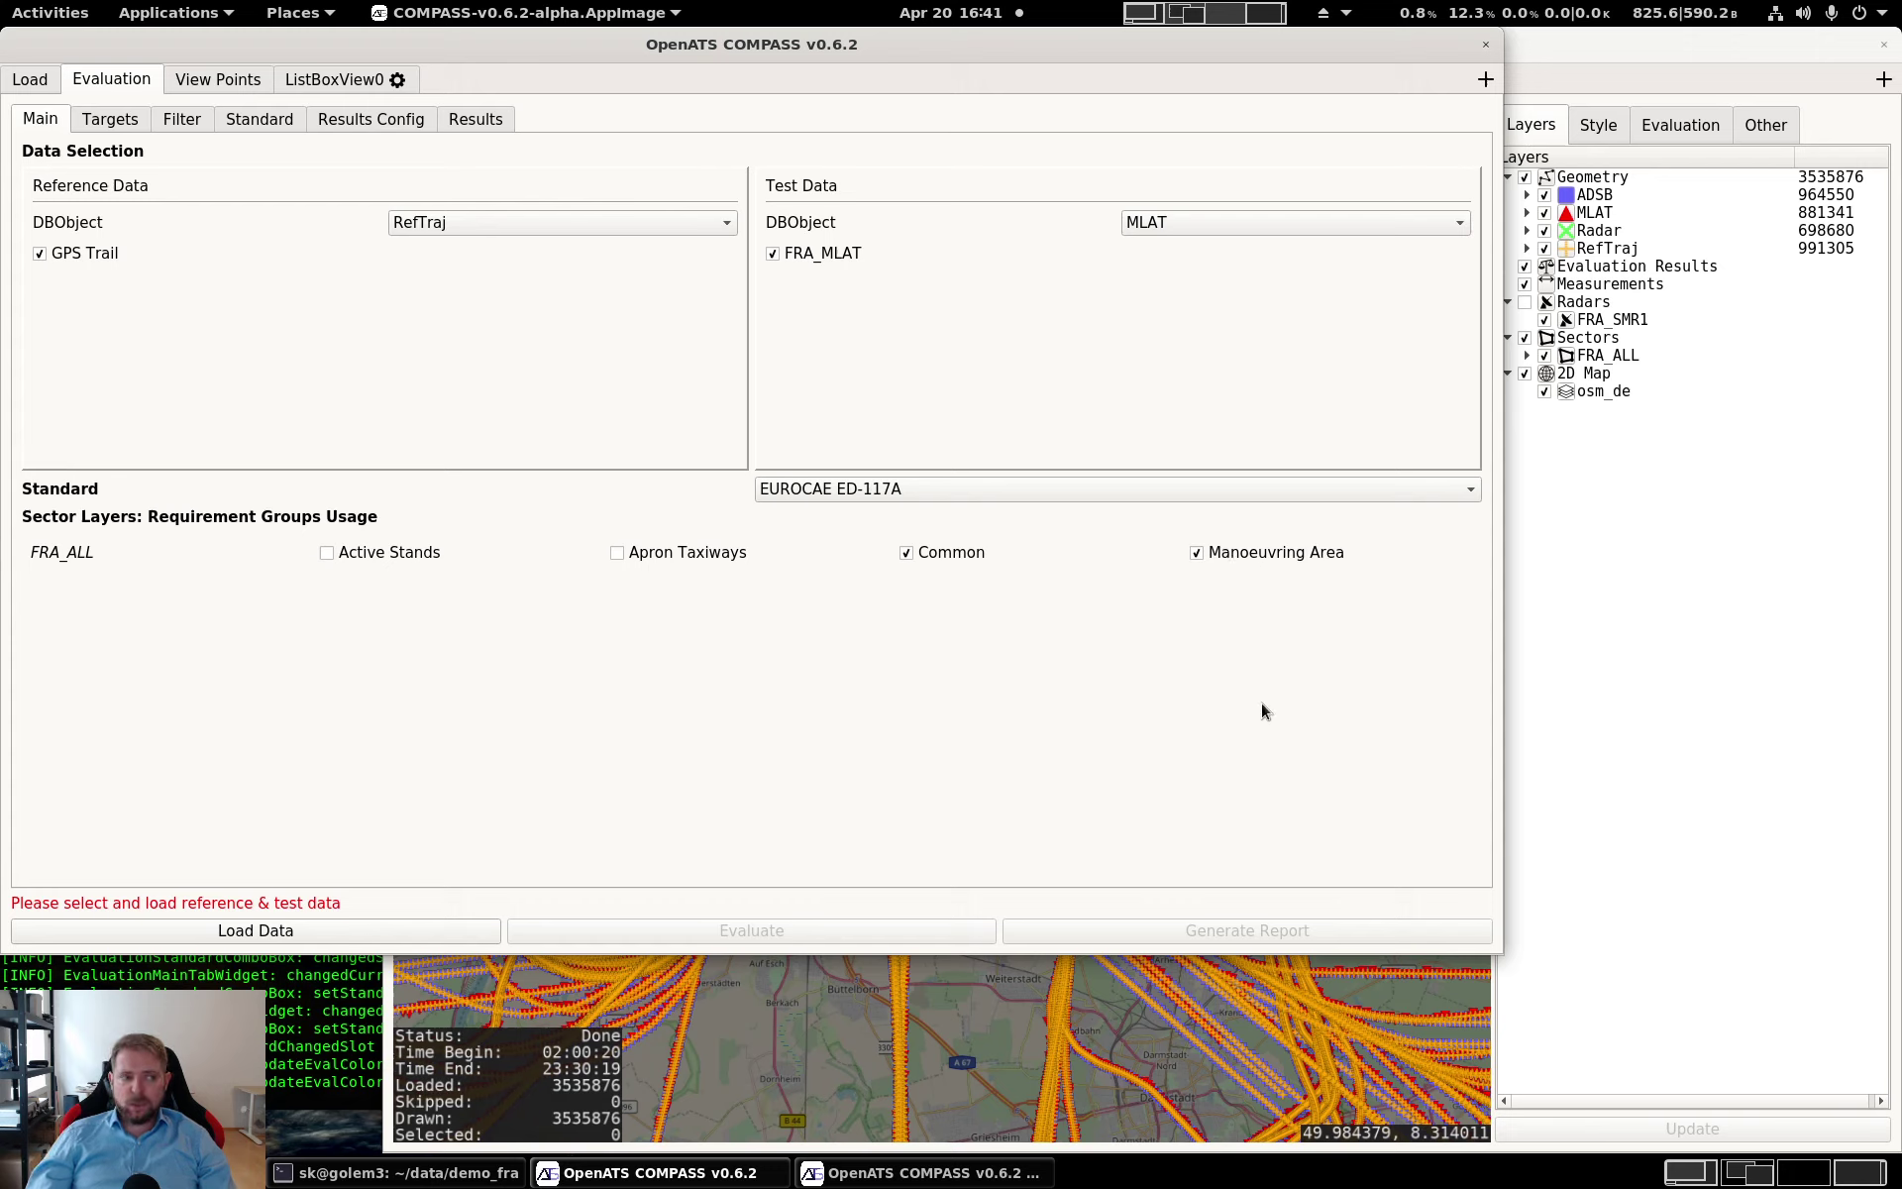
Examine the outline of the FRA_ALL sector around the airport on the map
click(1107, 982)
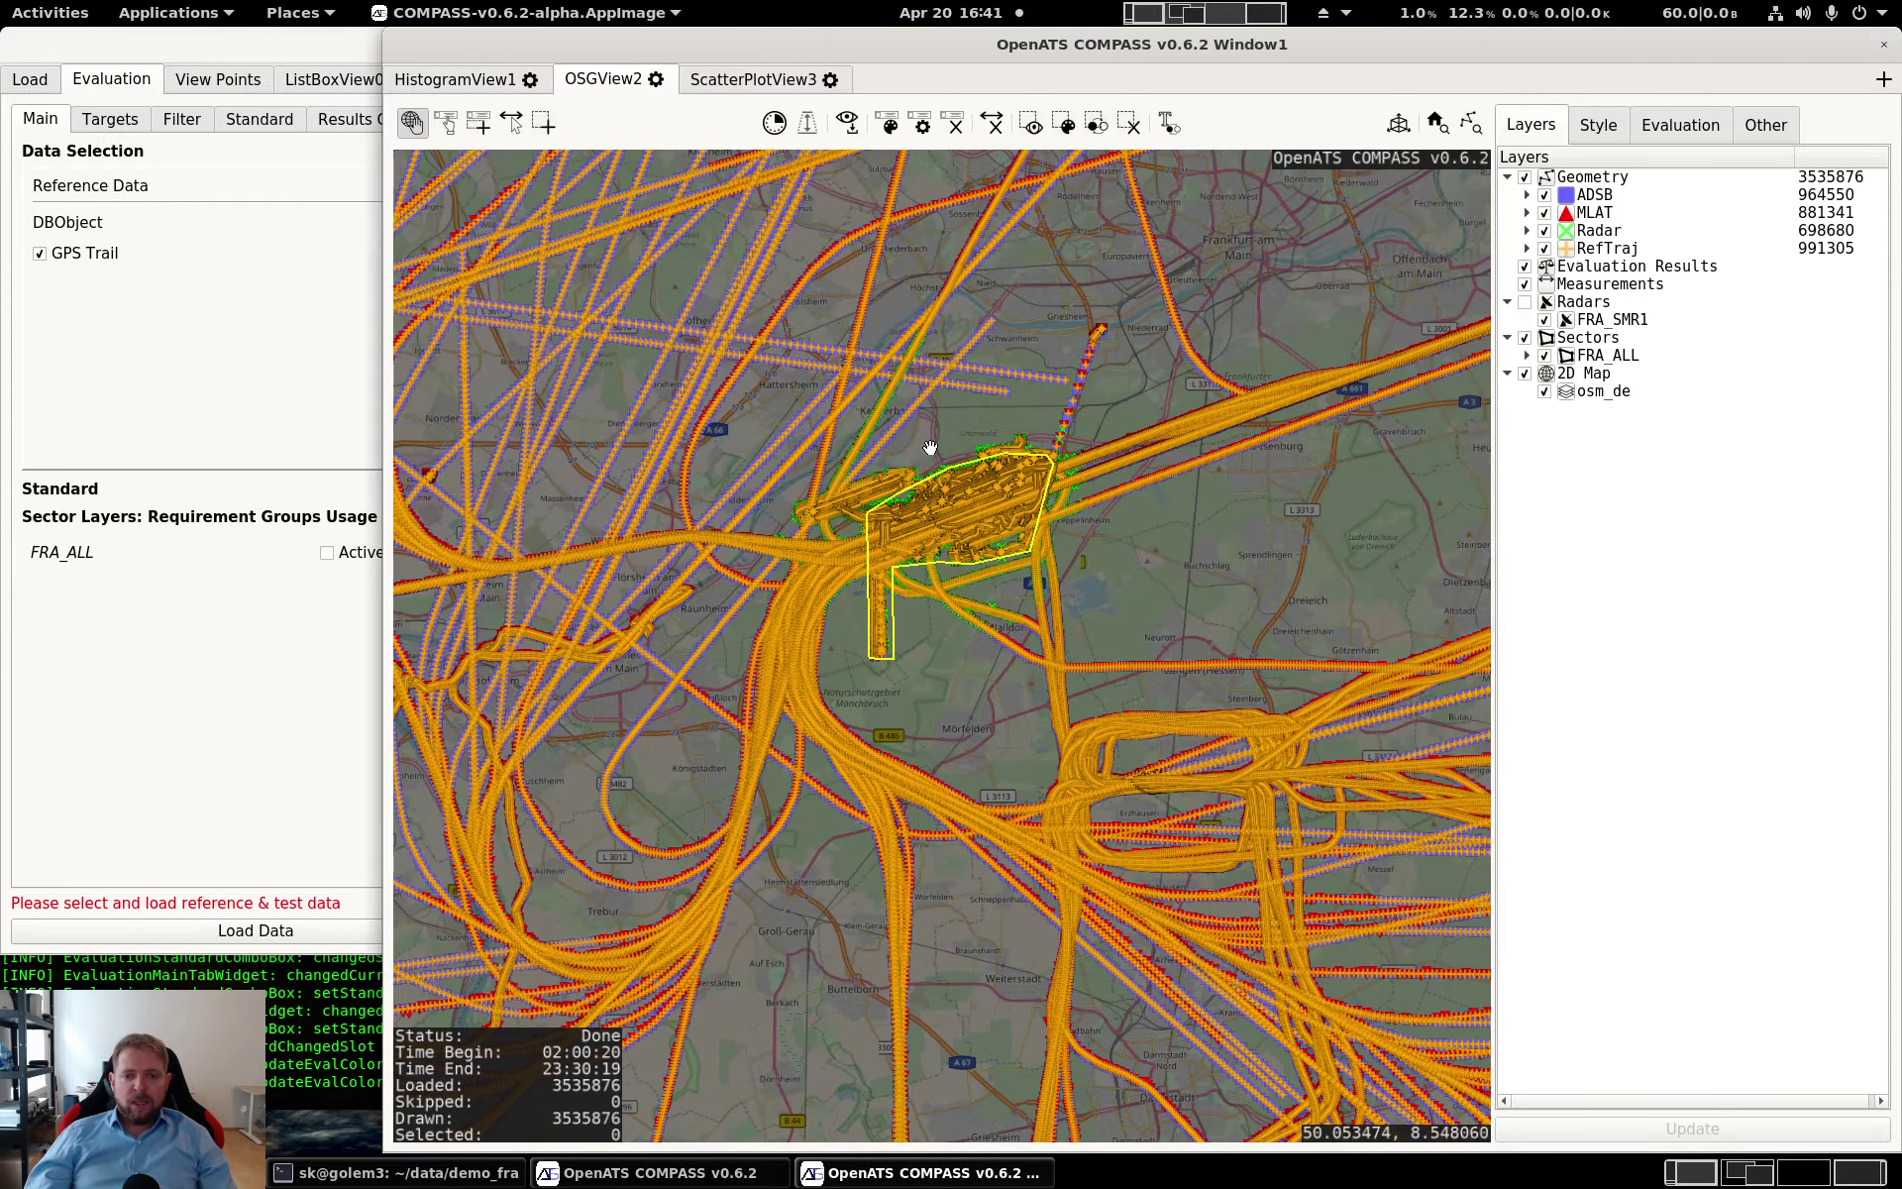
scroll(1011, 433, up, 5)
scroll(1010, 433, up, 3)
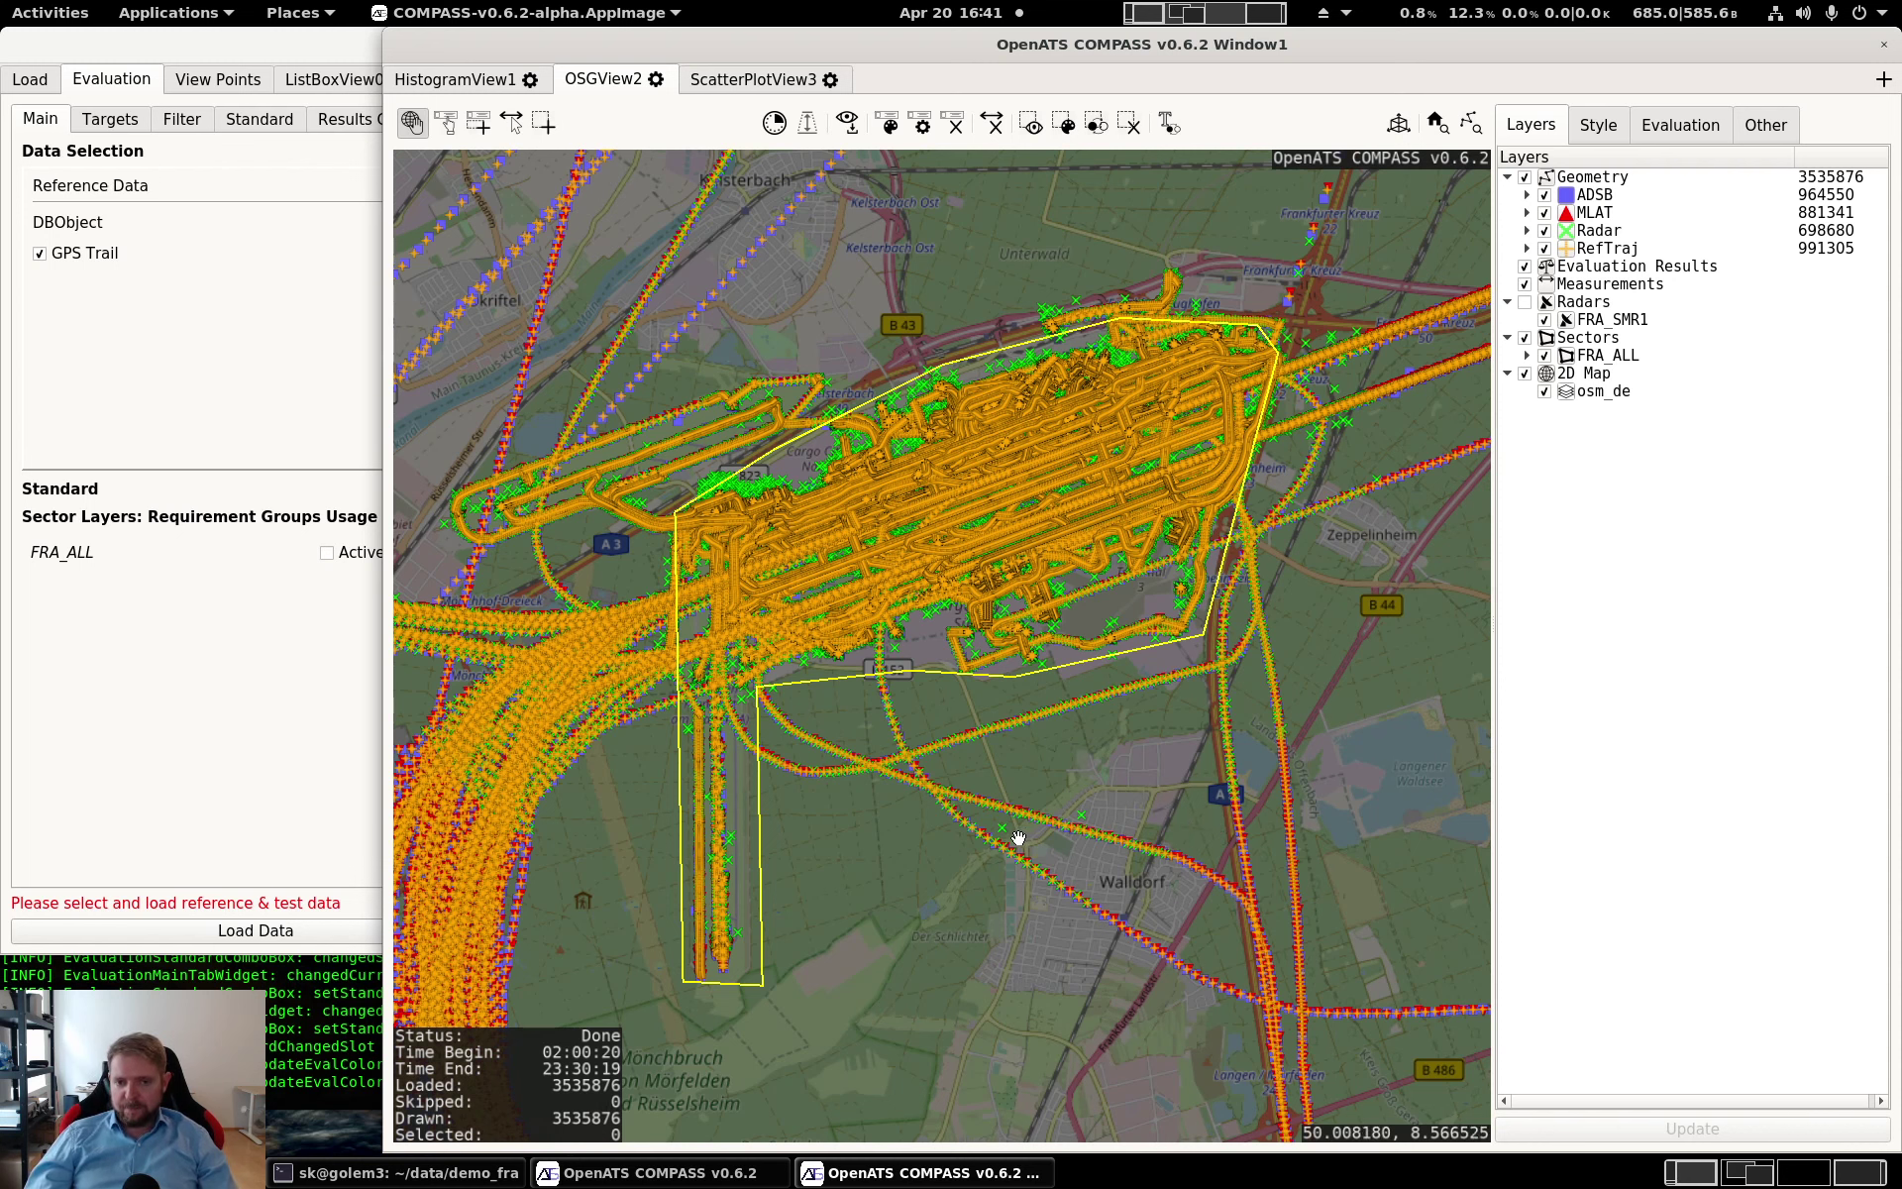
click(145, 33)
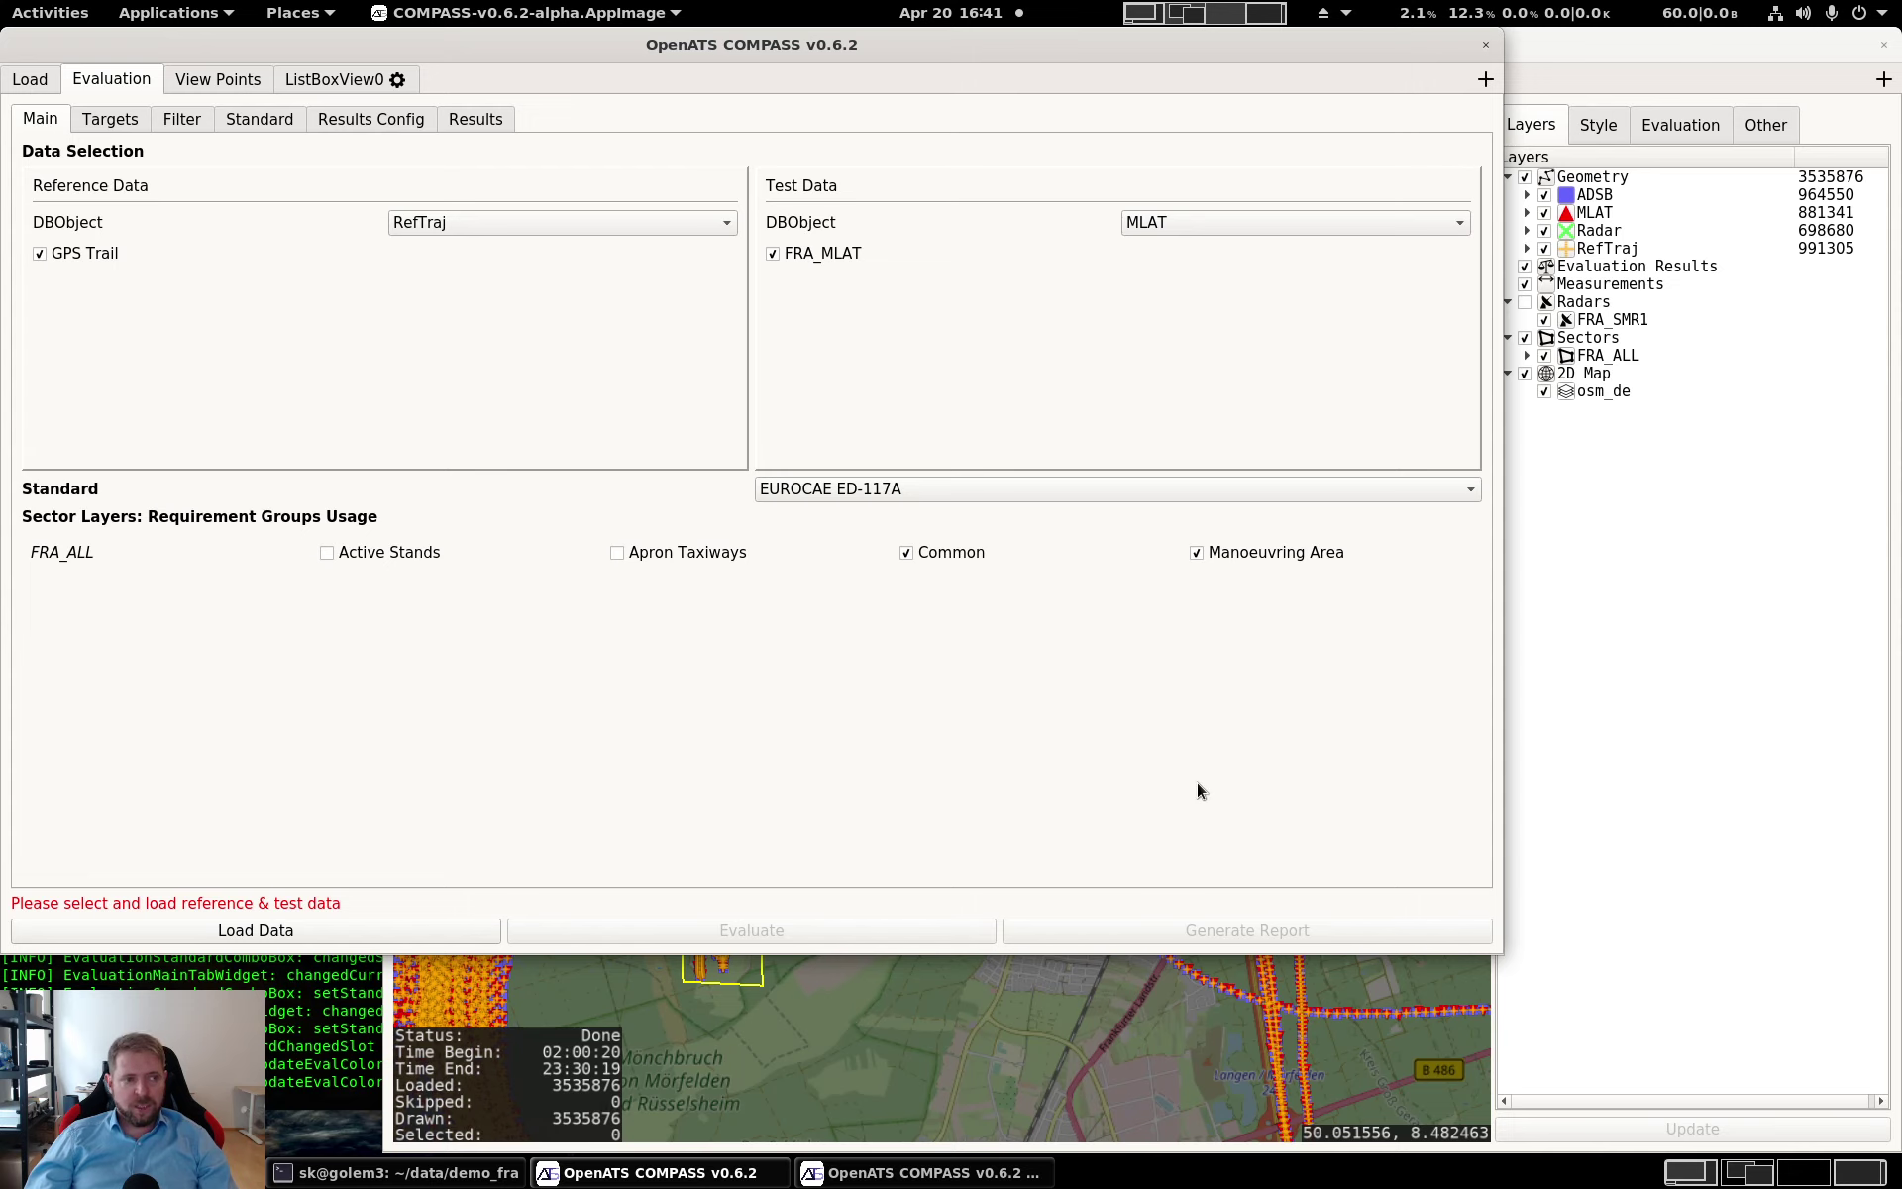
Review the Manoeuvring Area's Probability of Target Report requirement in the EUROCAE ED-117A standard, including its comment
click(254, 121)
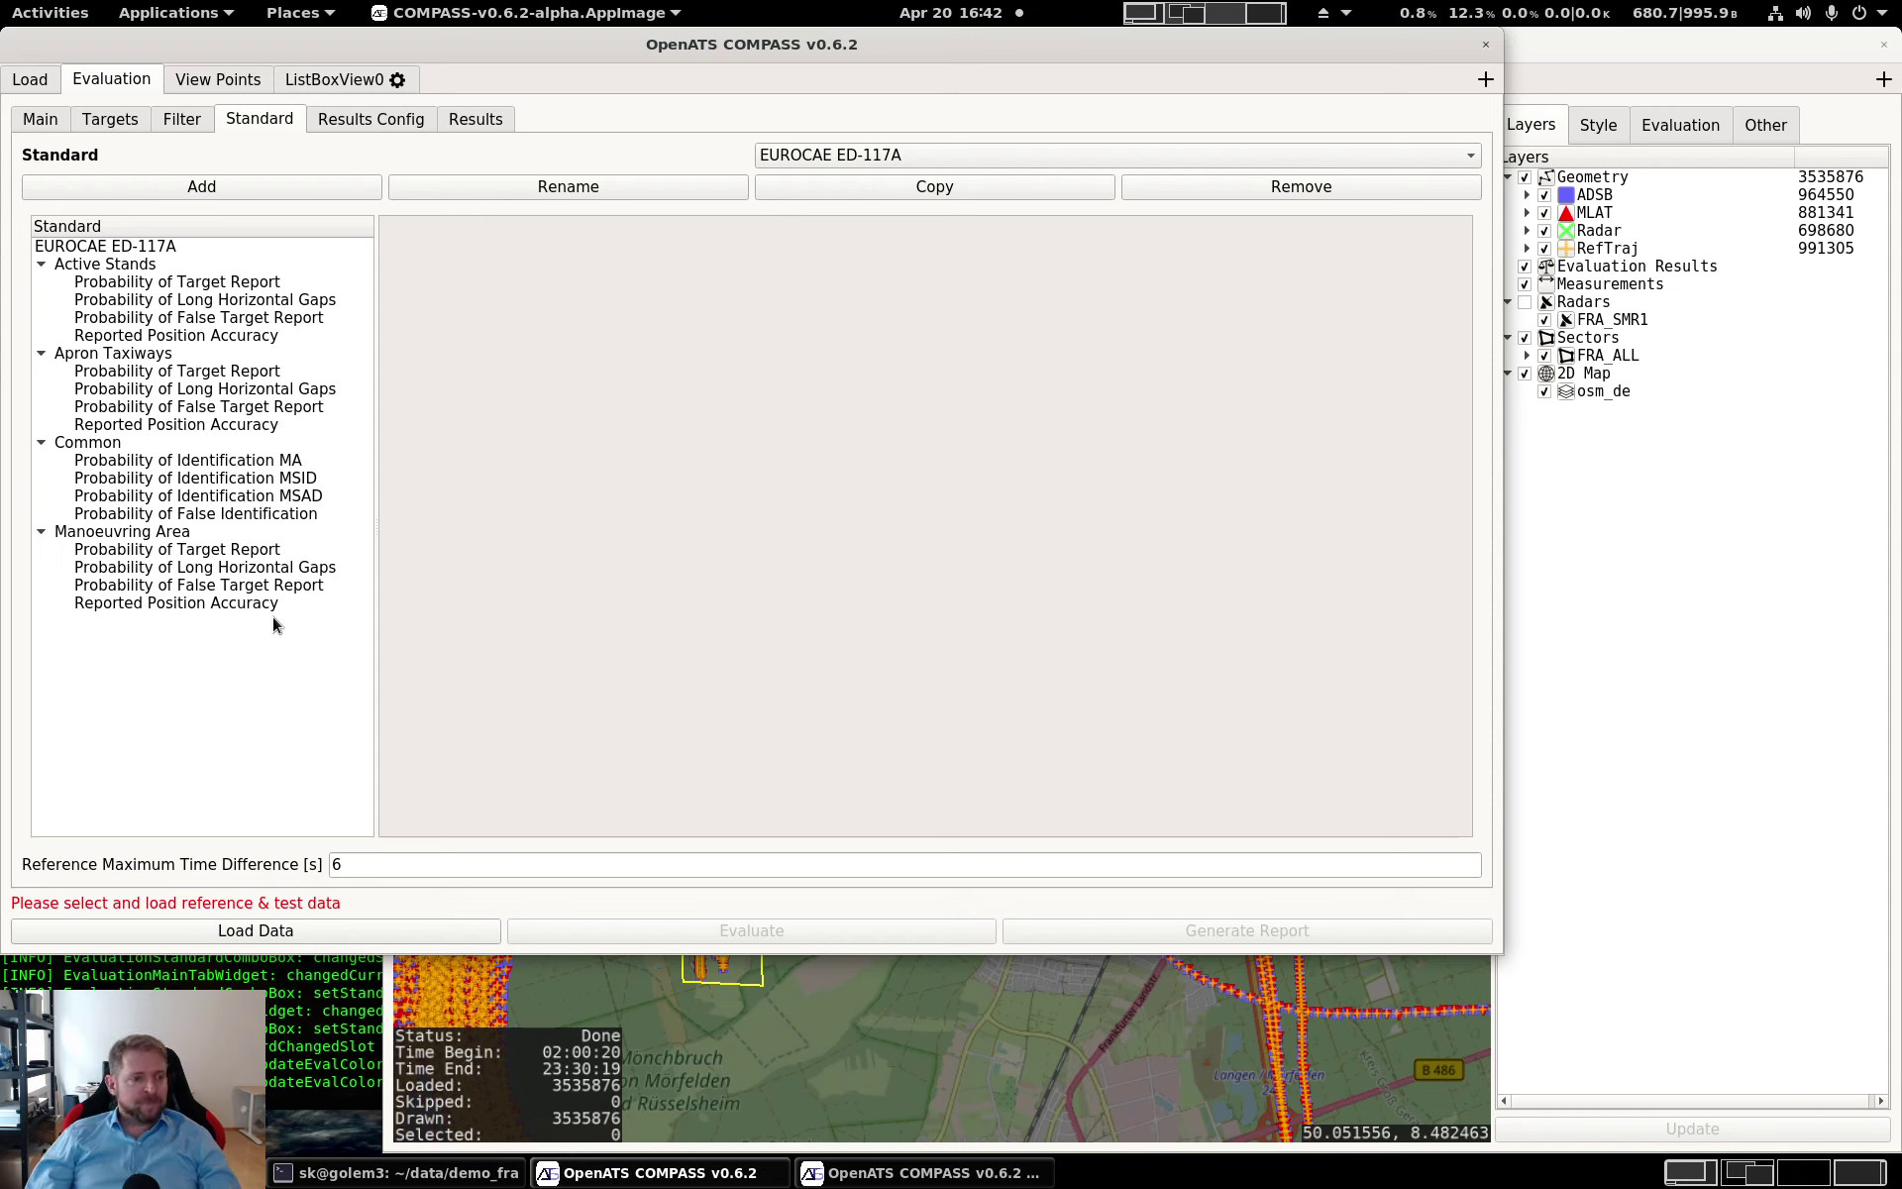
click(260, 551)
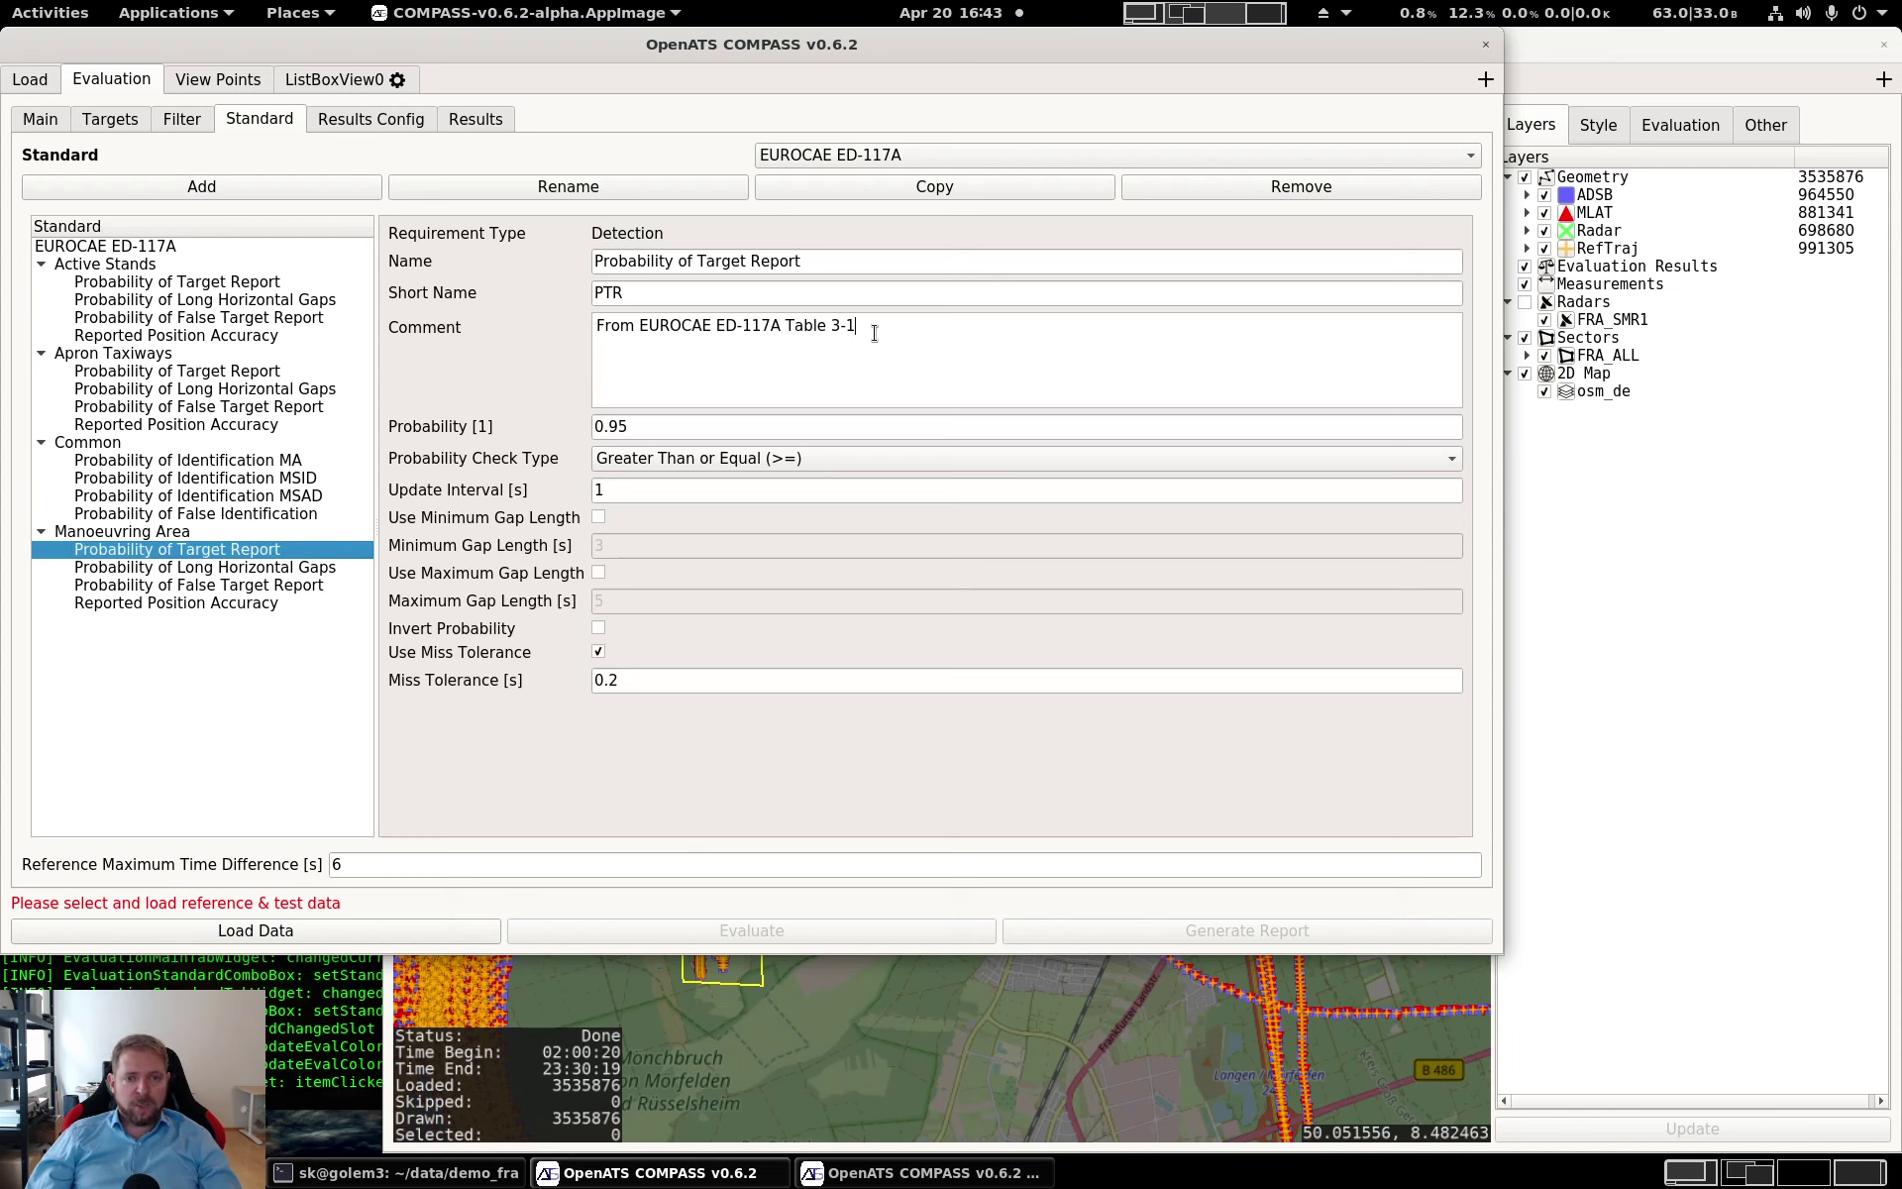
drag(874, 329, 557, 323)
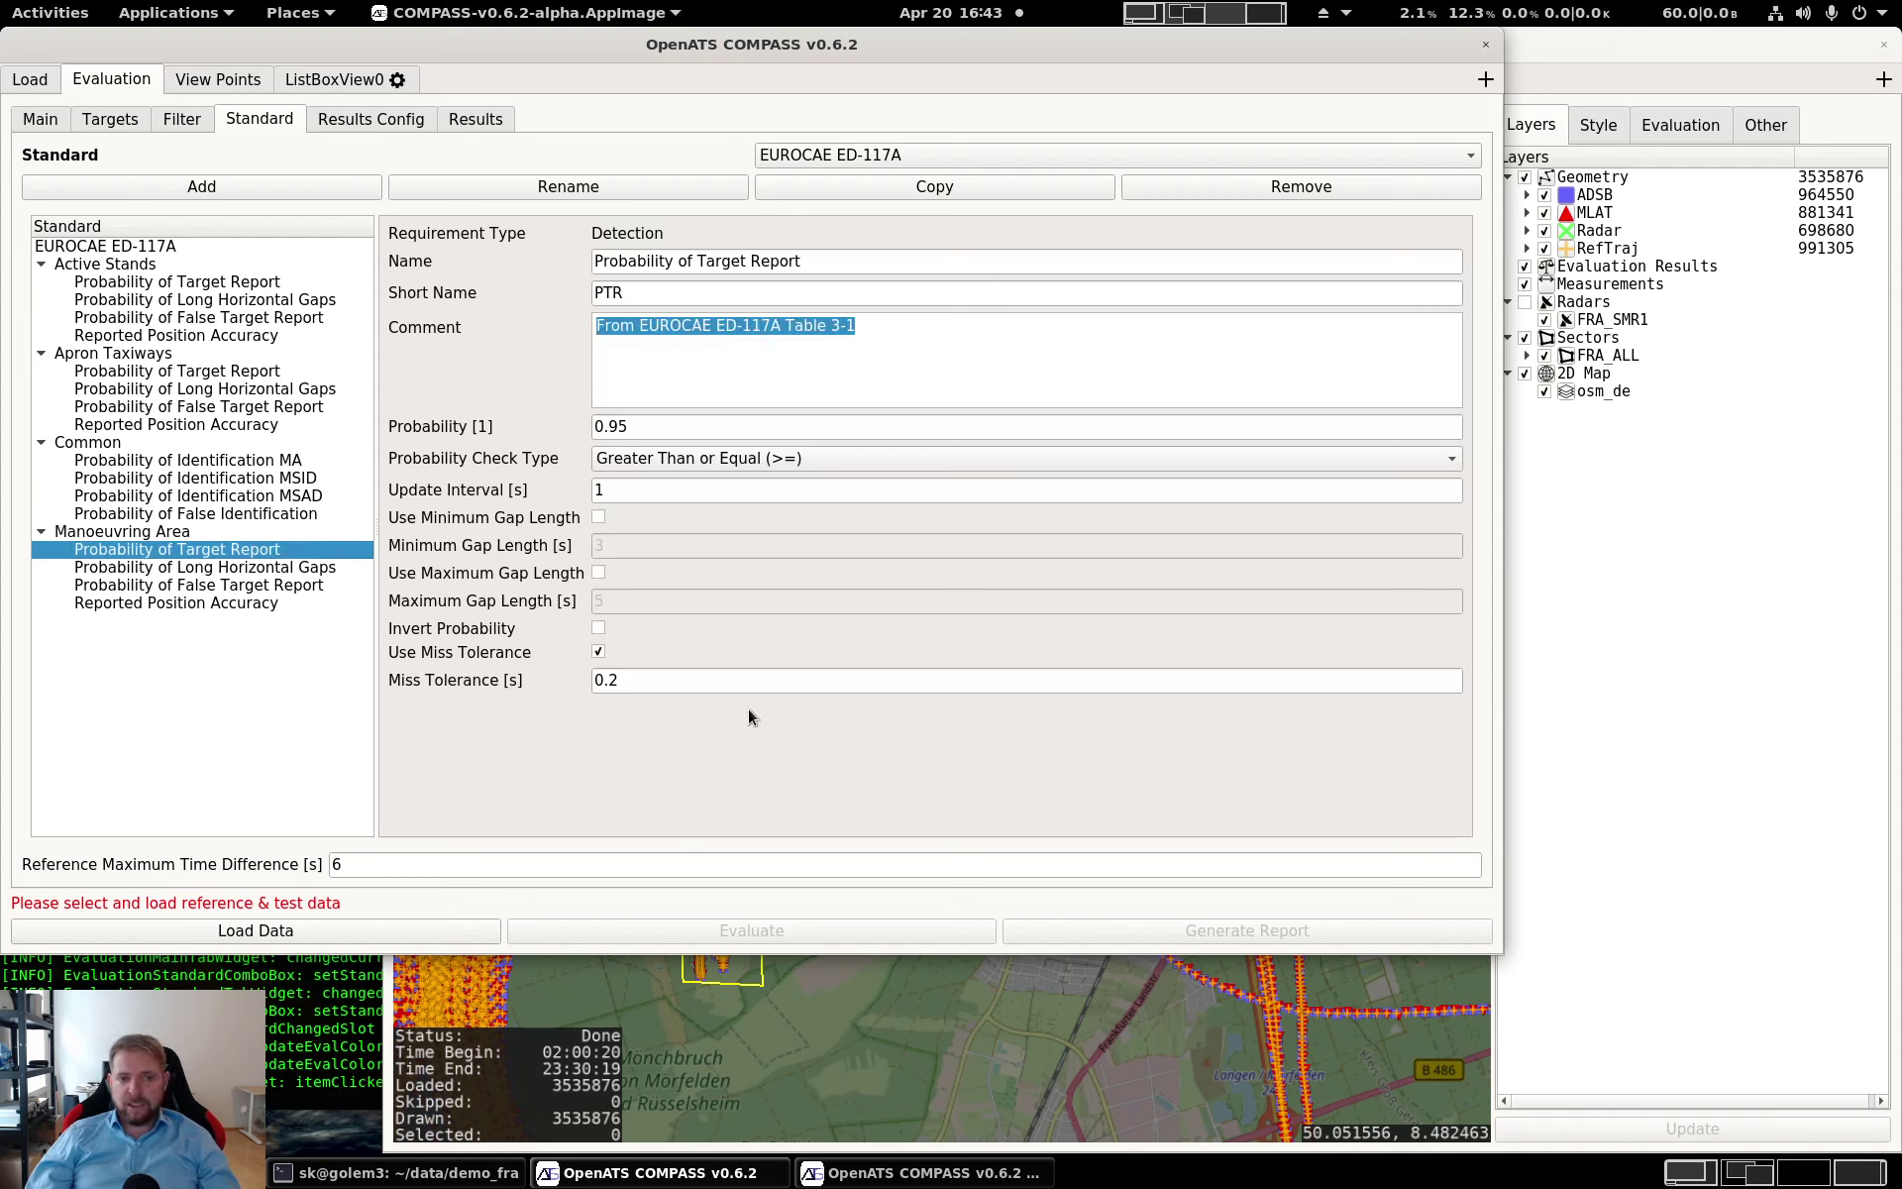
click(802, 326)
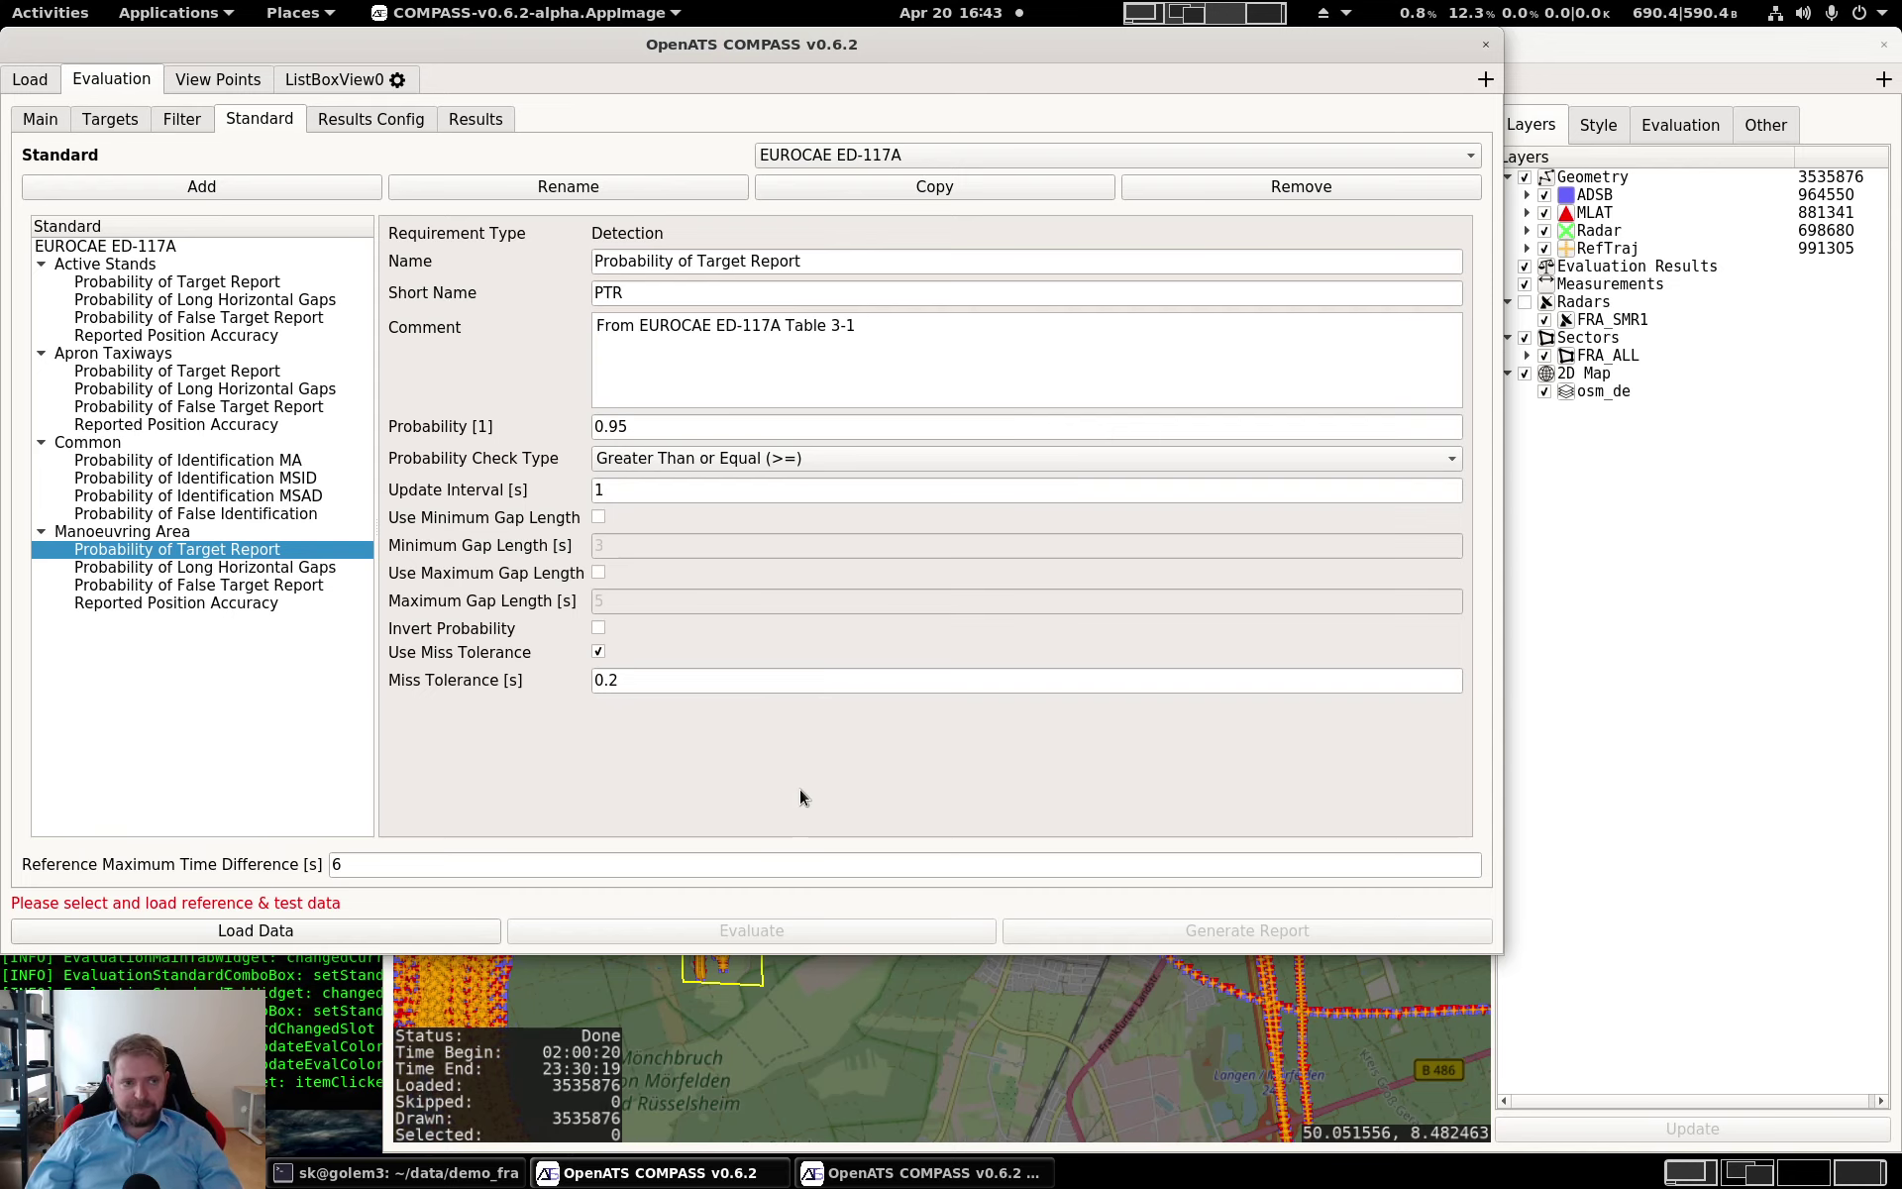
Load the reference and test data for the evaluation and acknowledge the warning
click(37, 127)
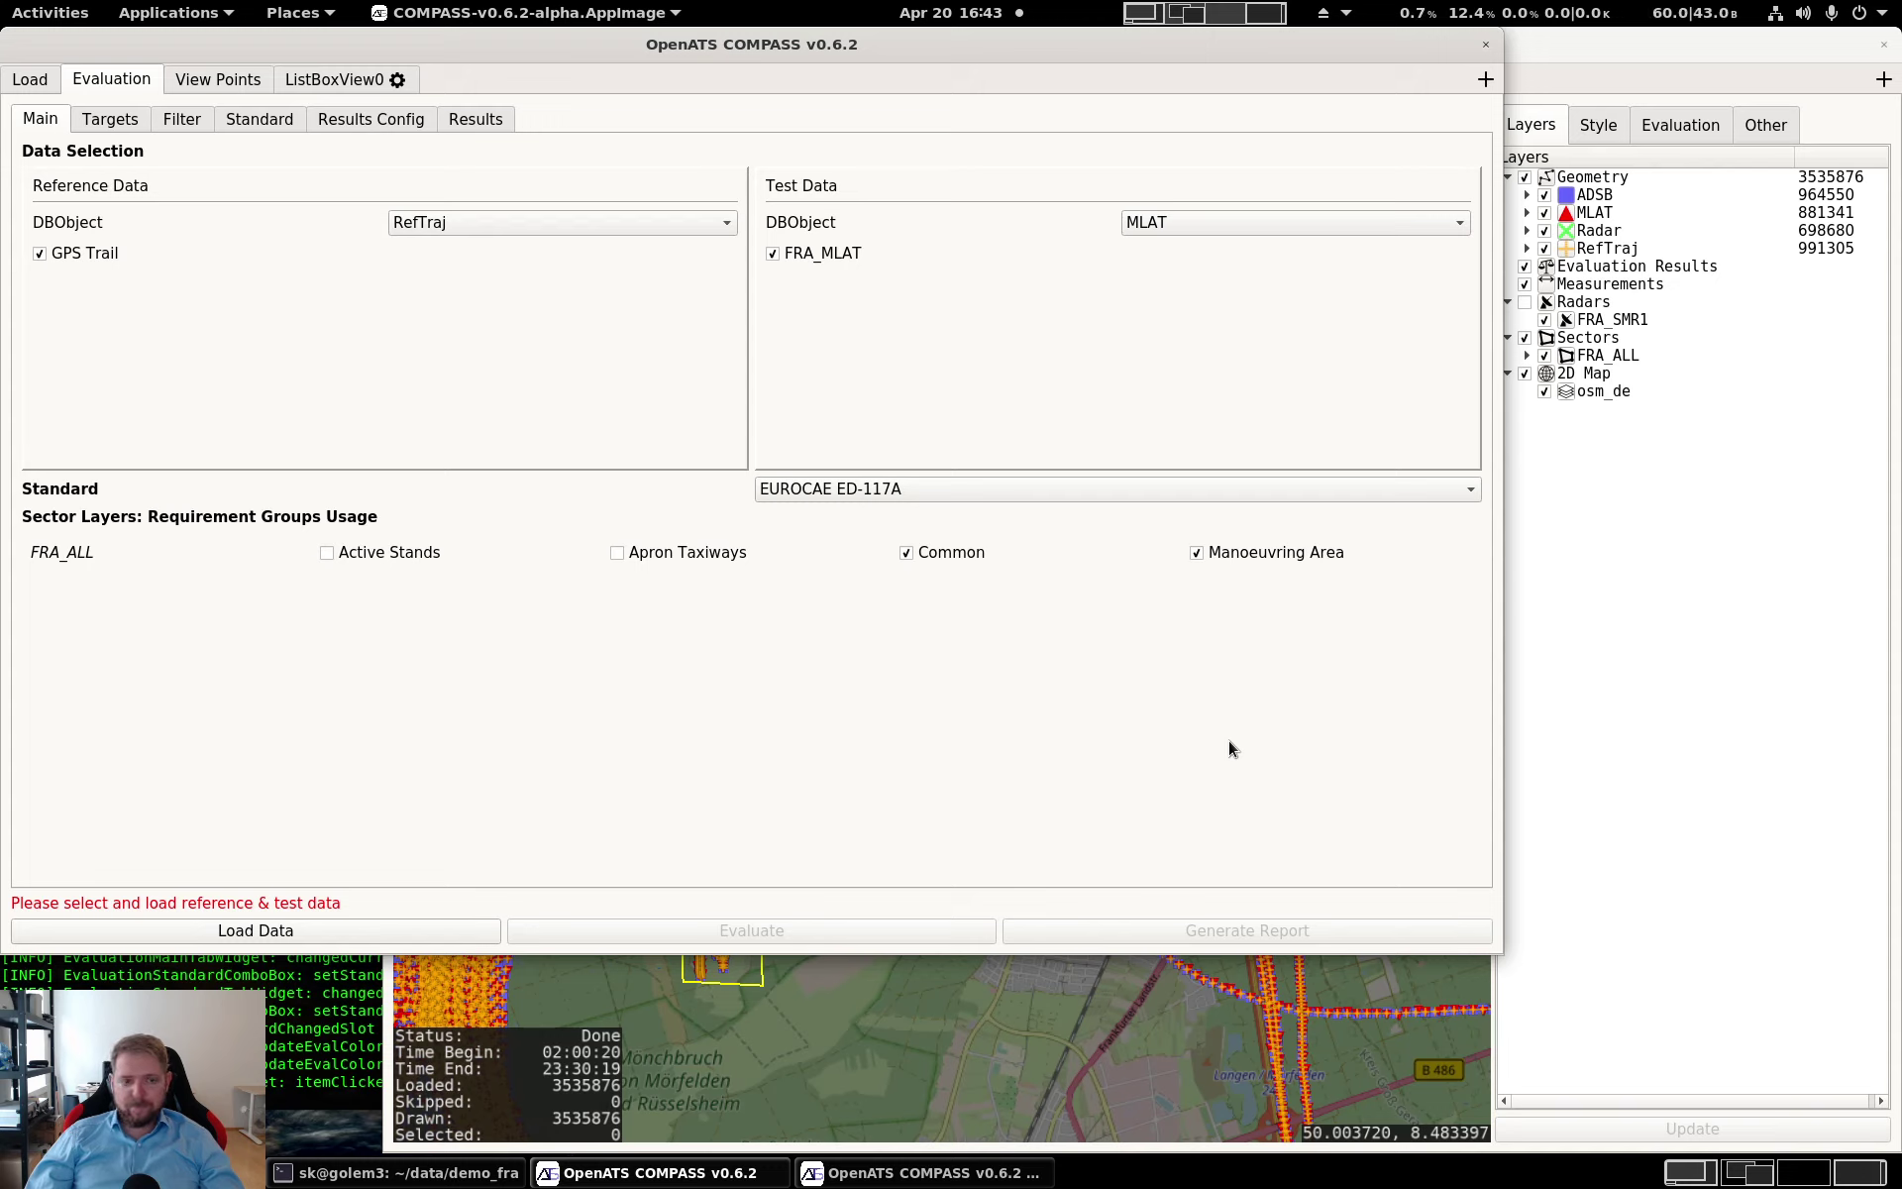
click(226, 936)
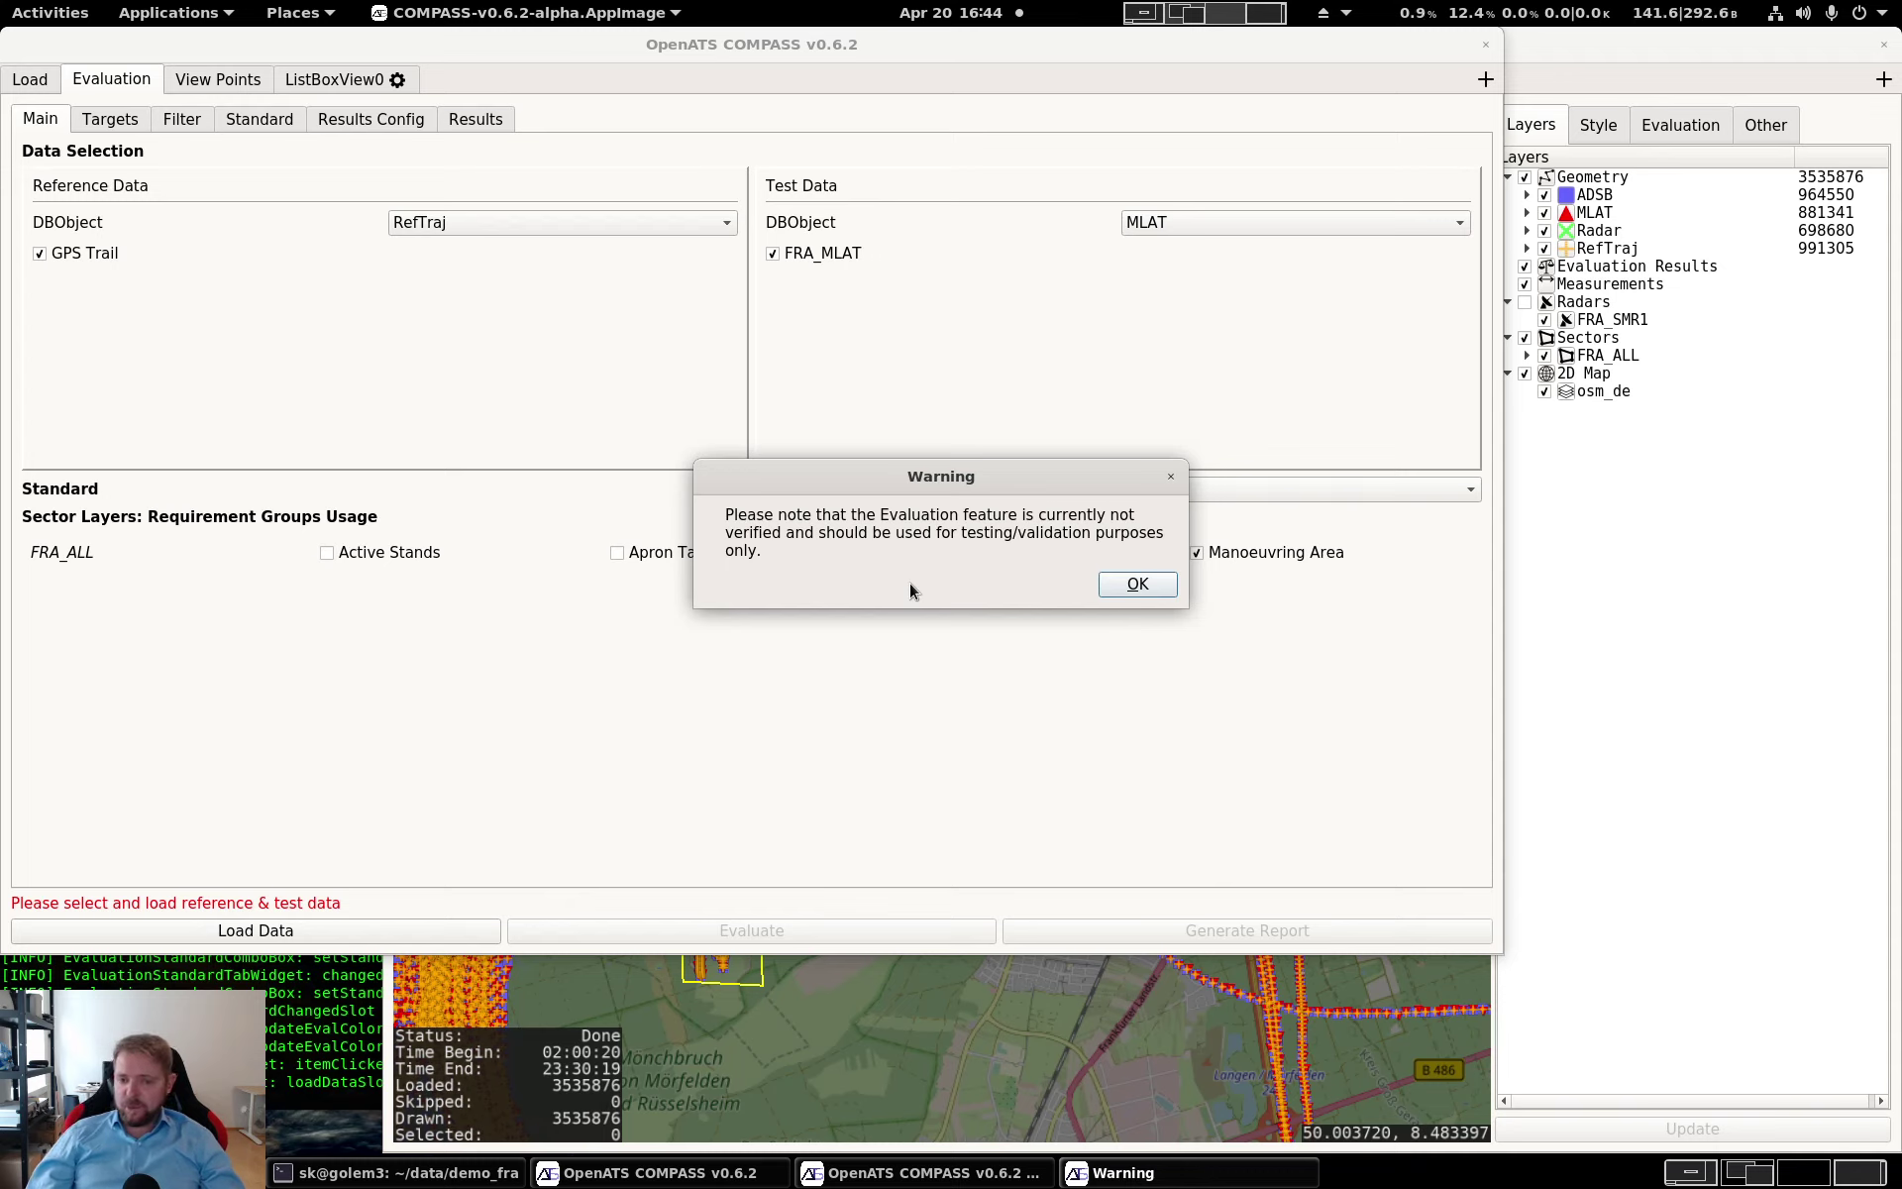
click(1168, 586)
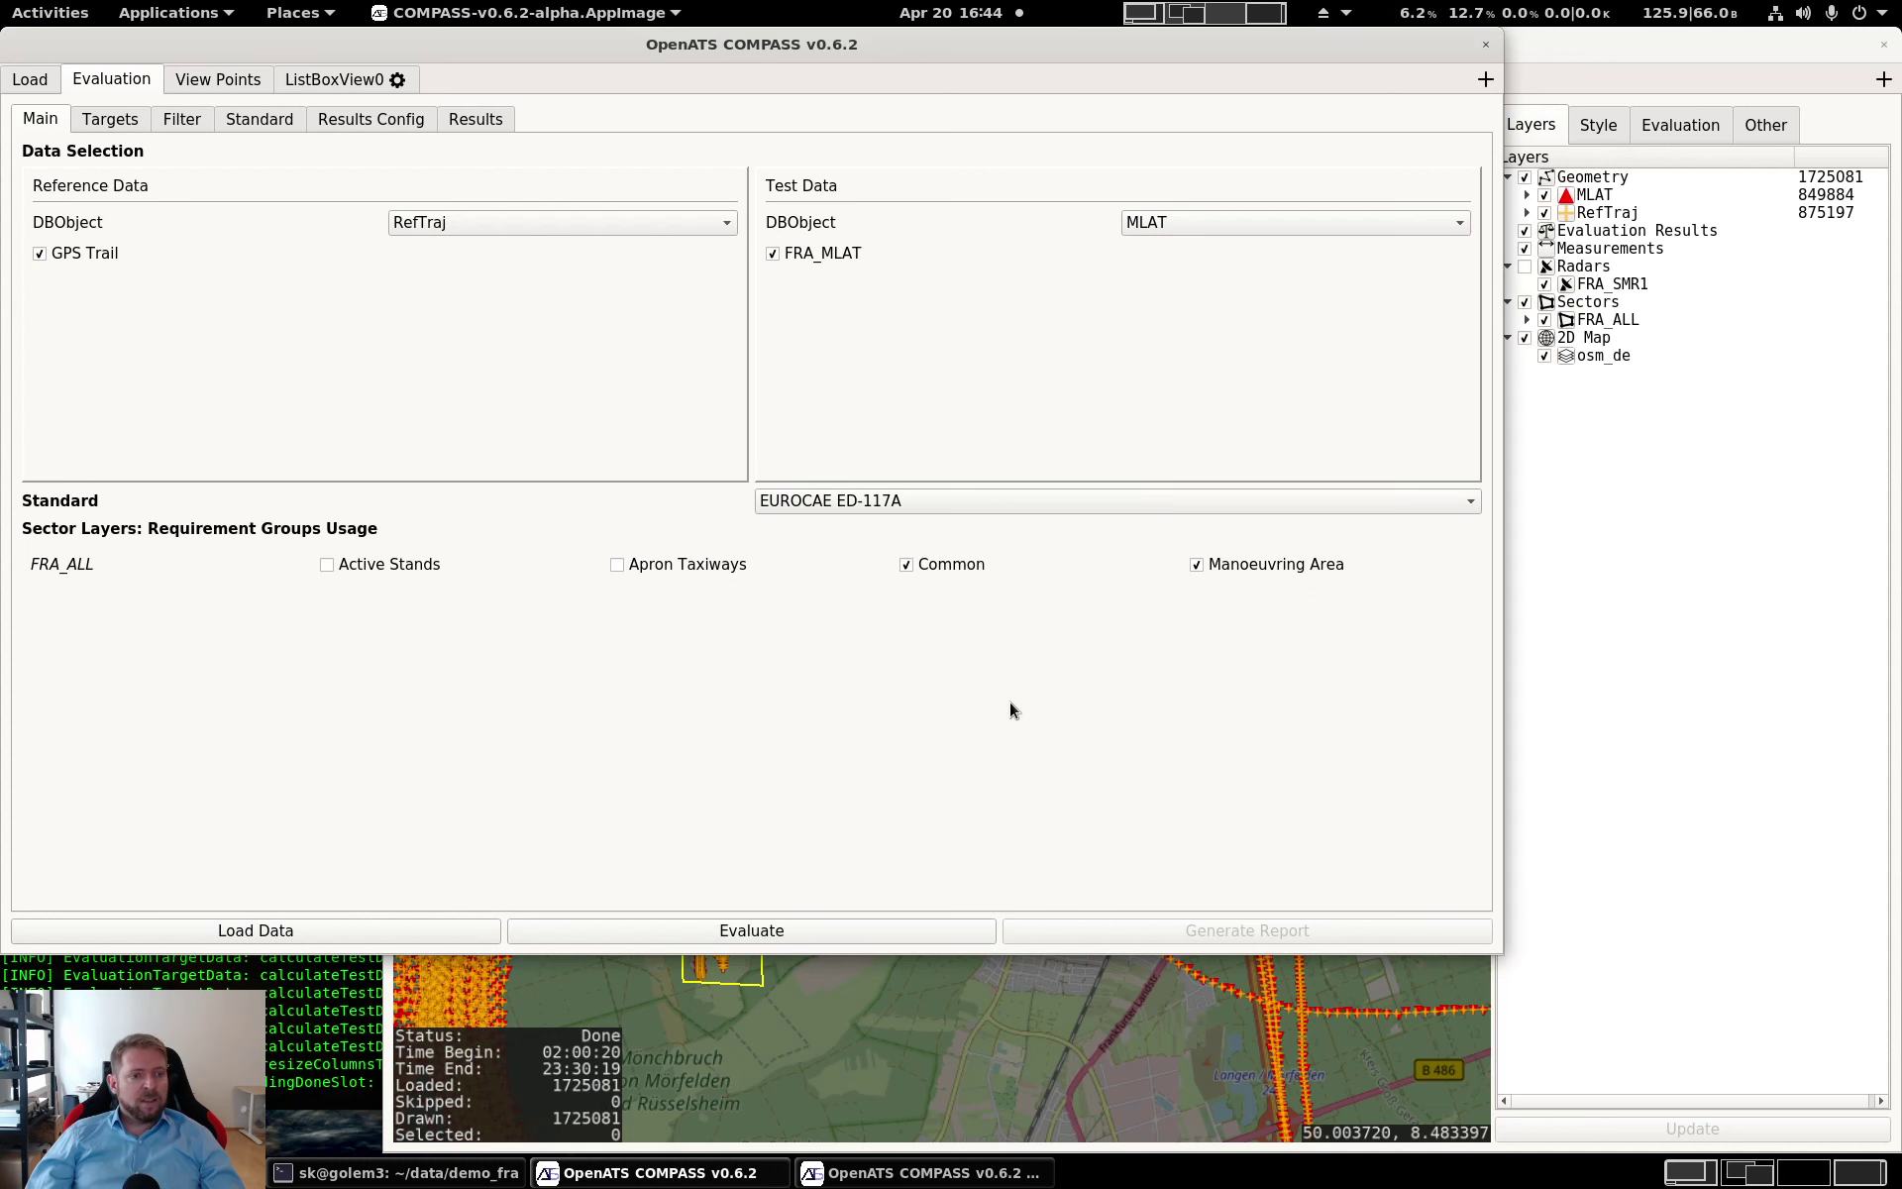
Examine the loaded MLAT and RefTraj tracks in and around the FRA_ALL sector on the map
click(870, 1028)
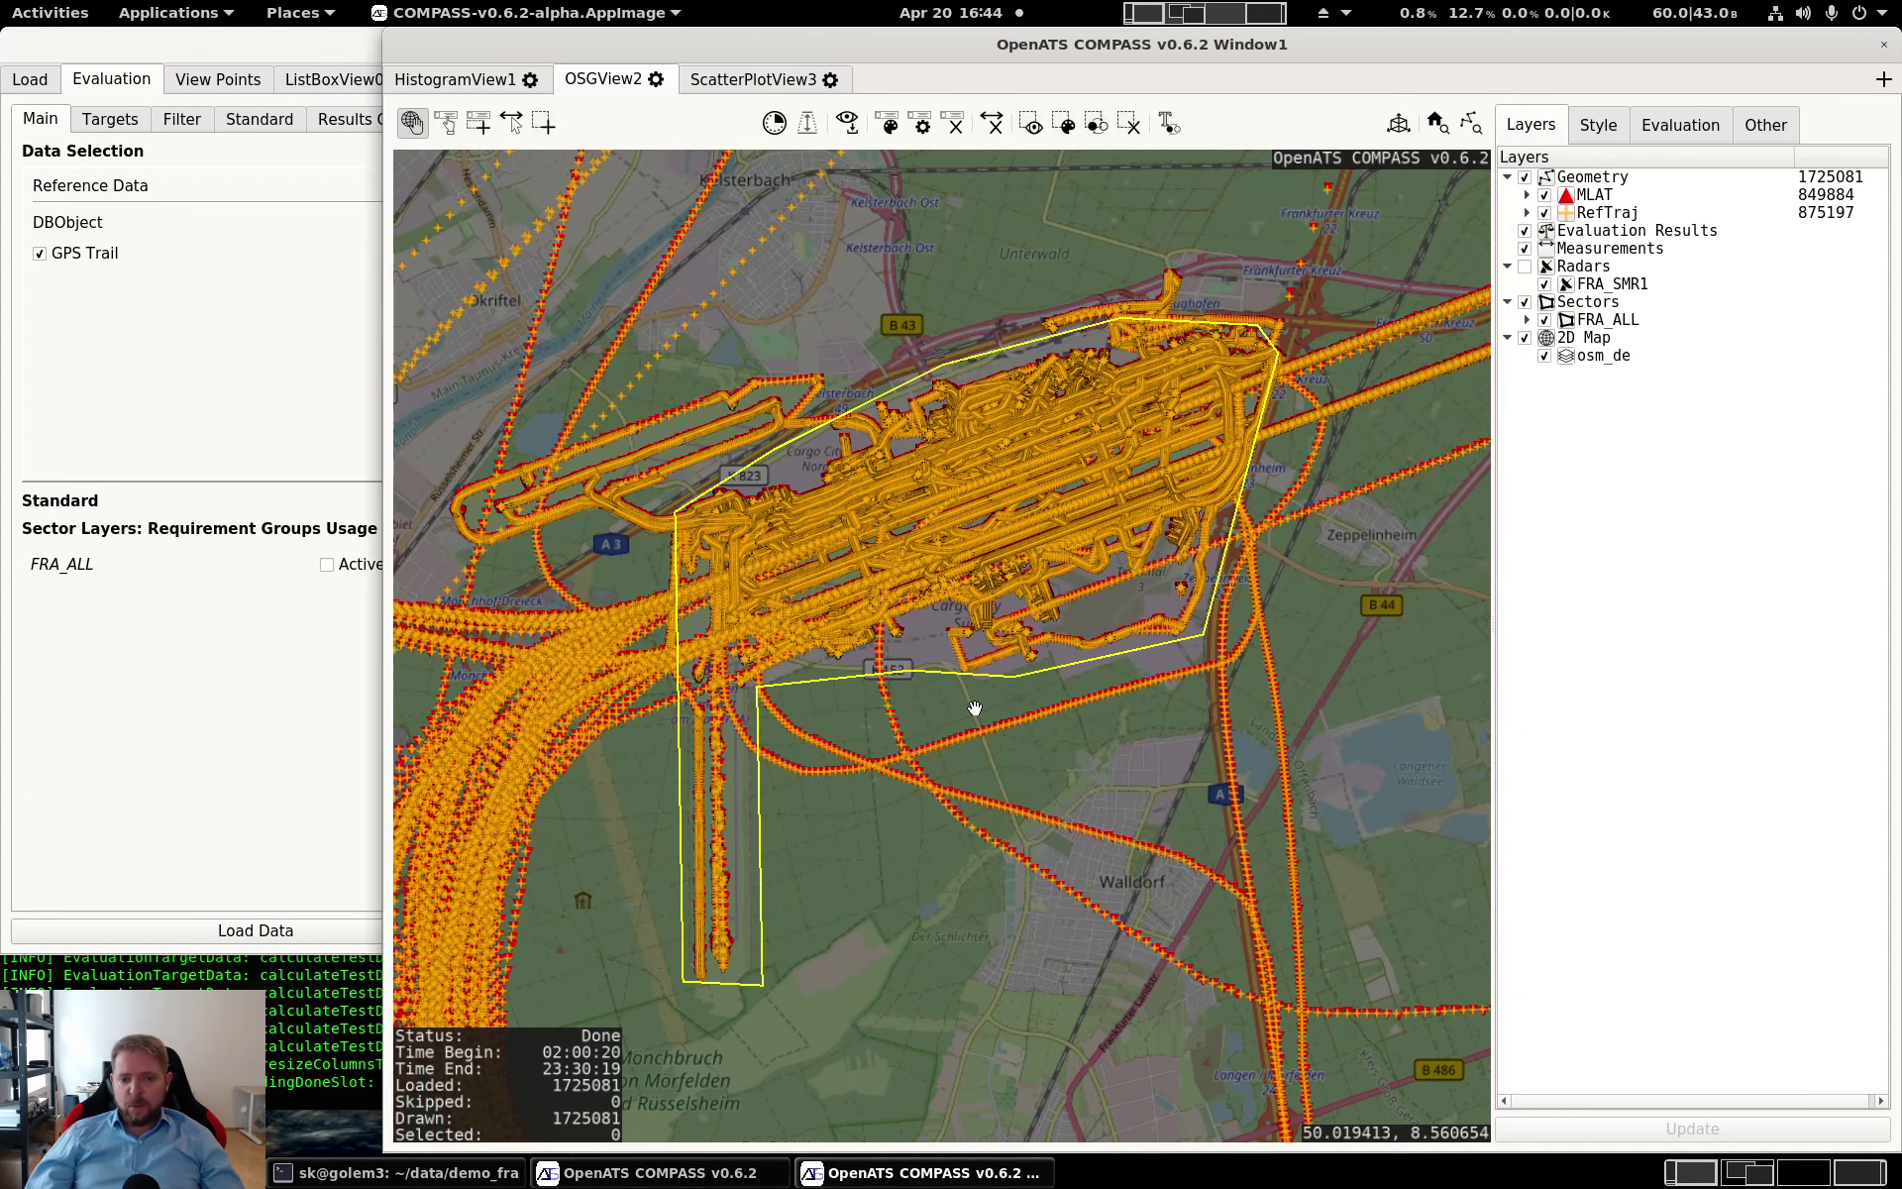
scroll(974, 708, down, 5)
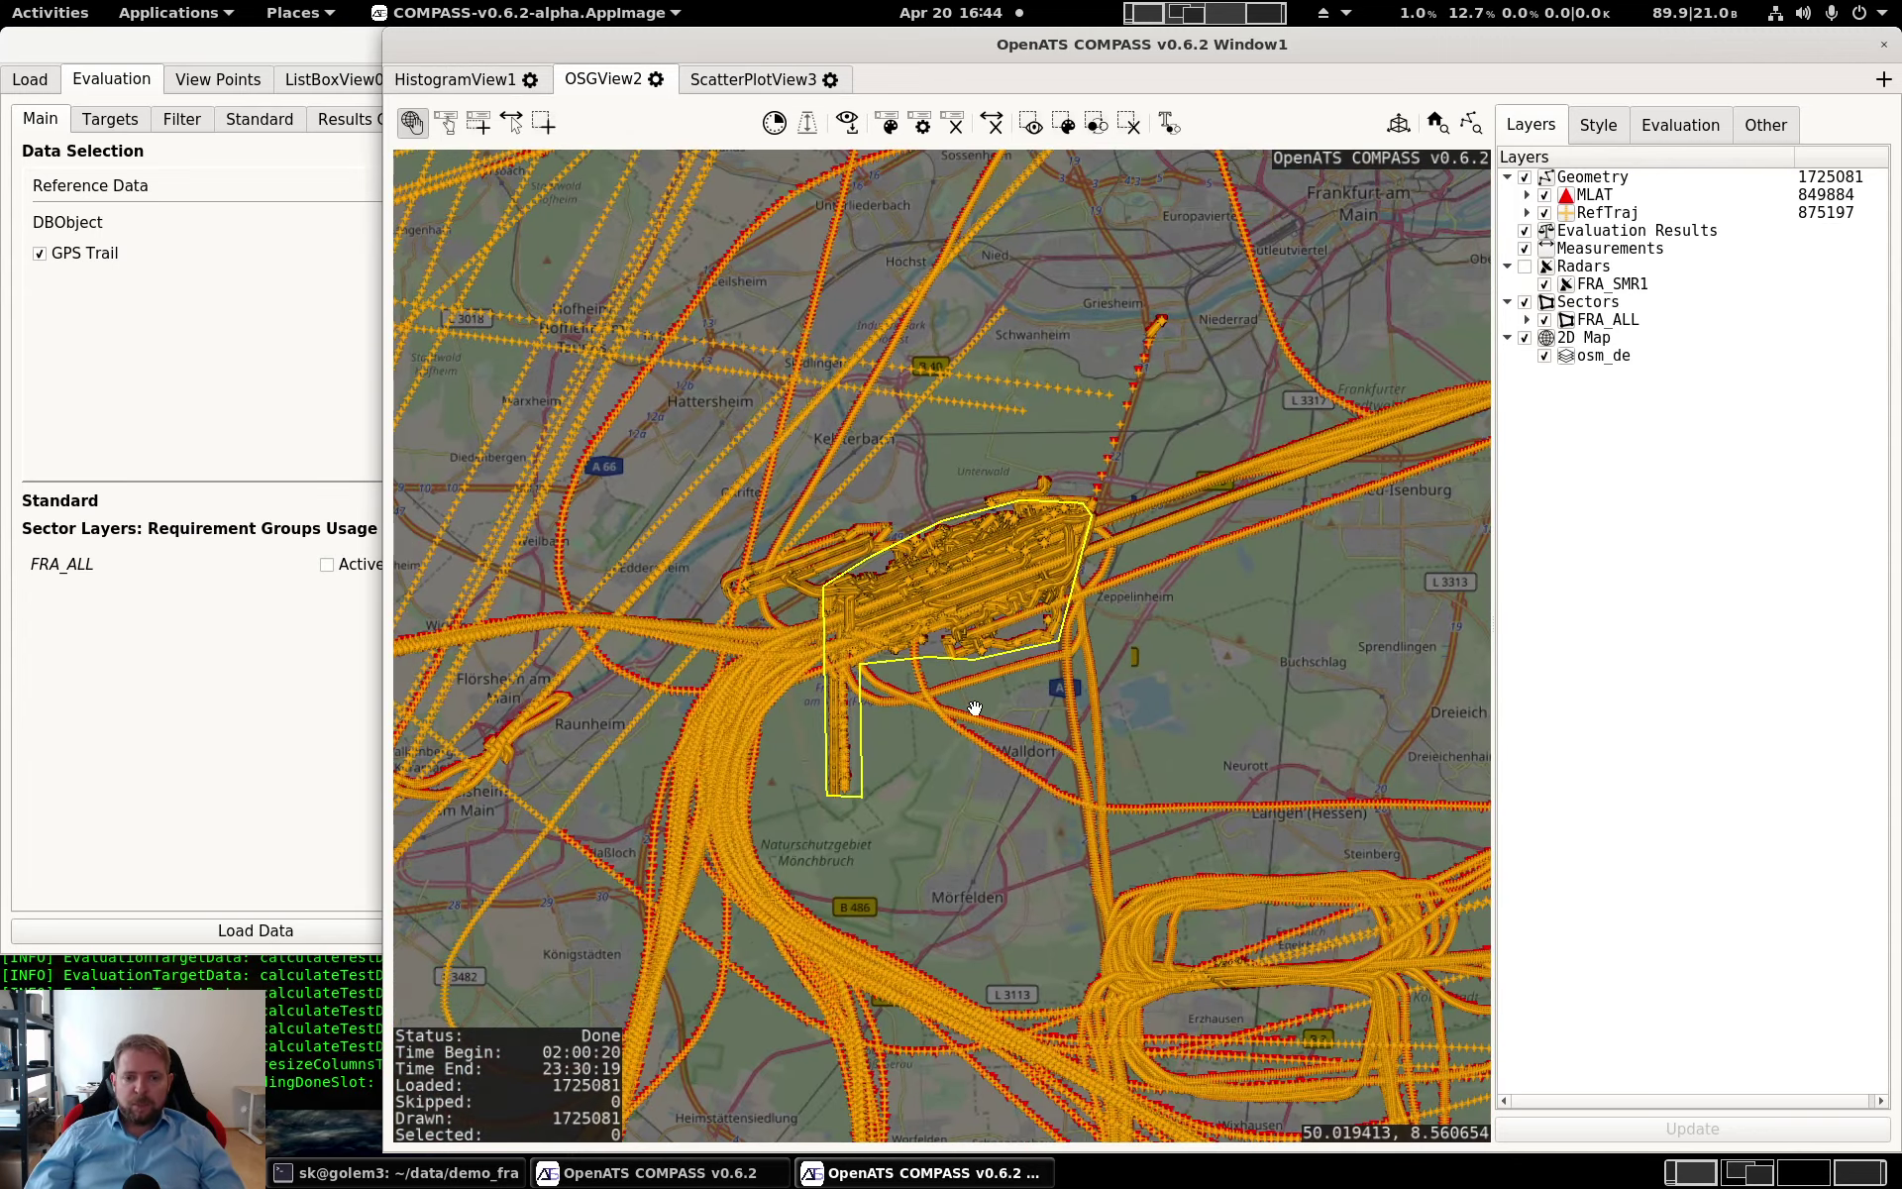
scroll(974, 708, up, 5)
drag(968, 711, 1023, 657)
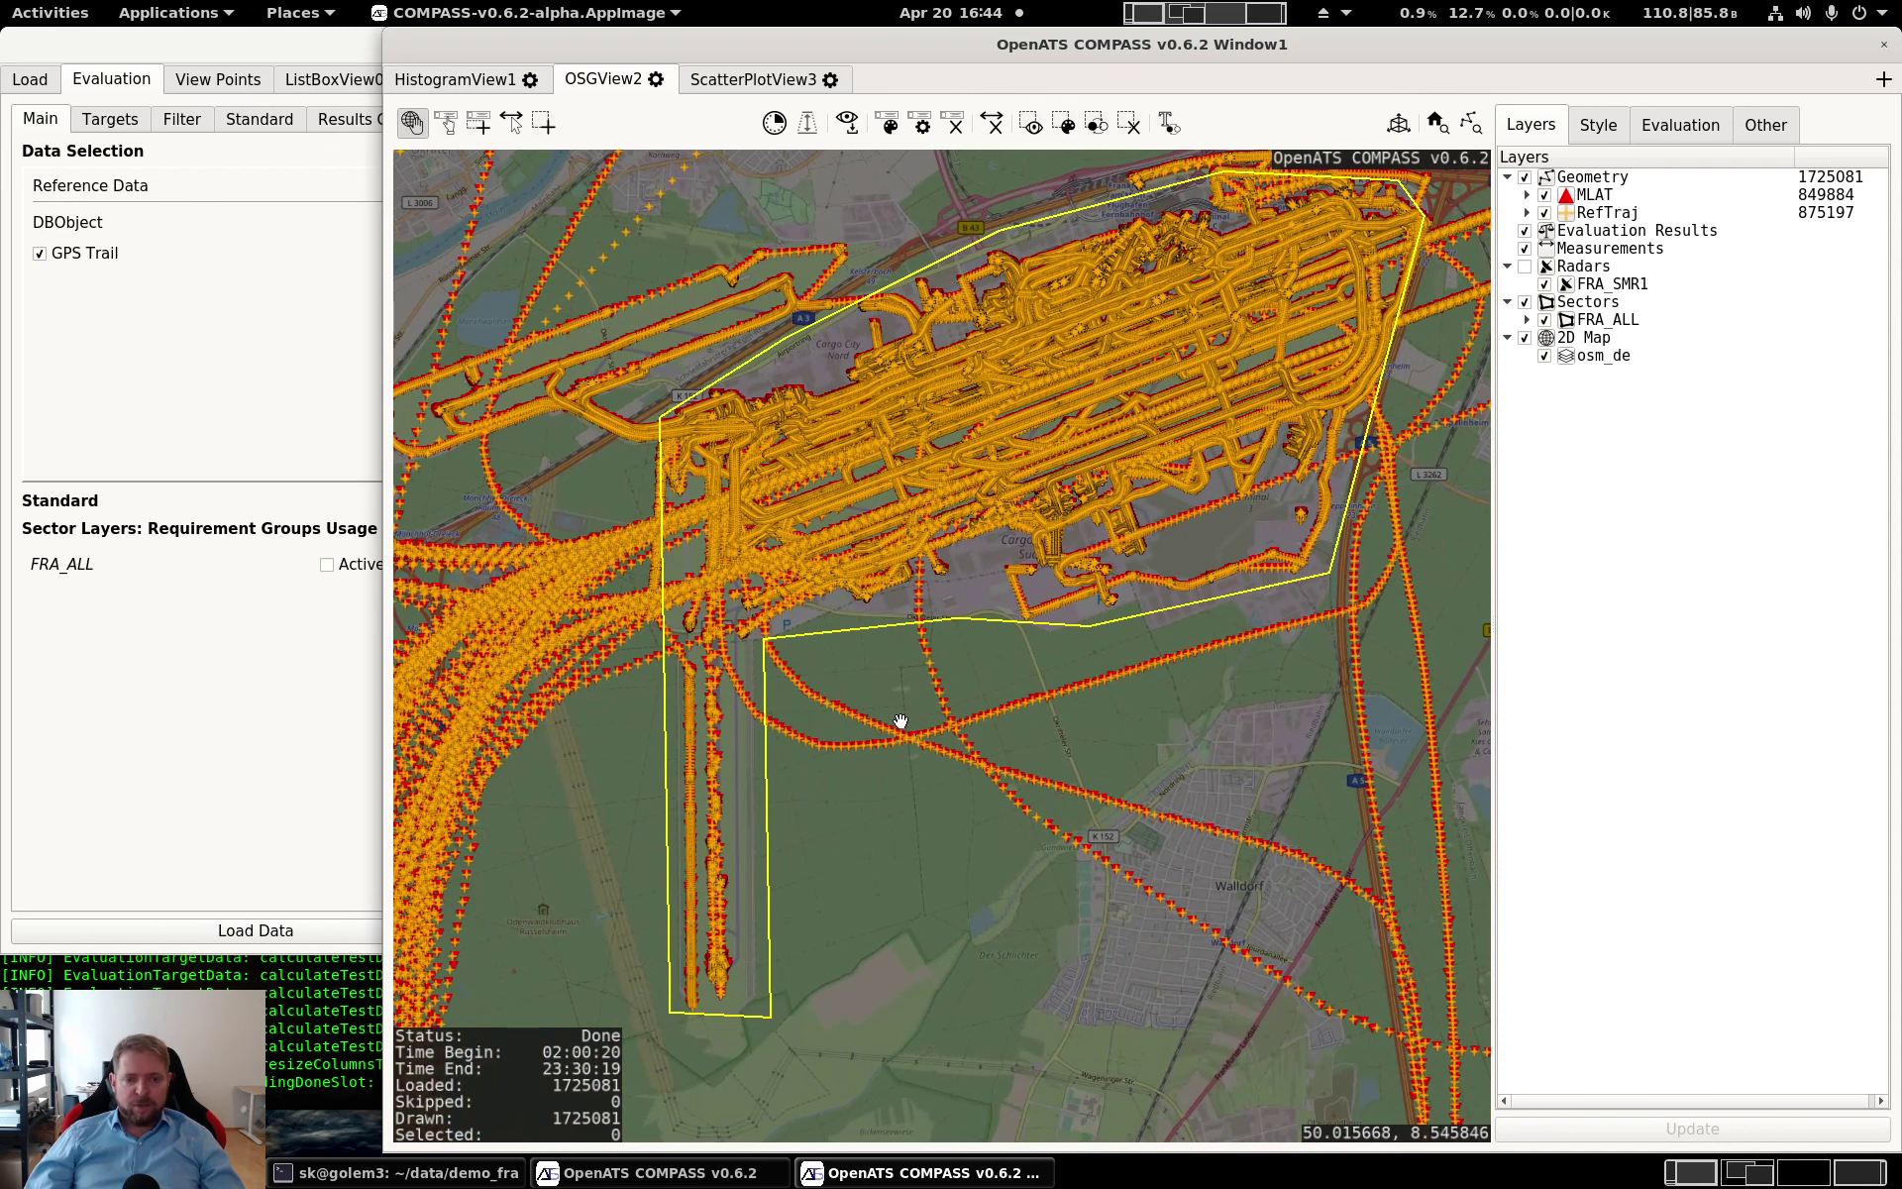
scroll(900, 720, down, 3)
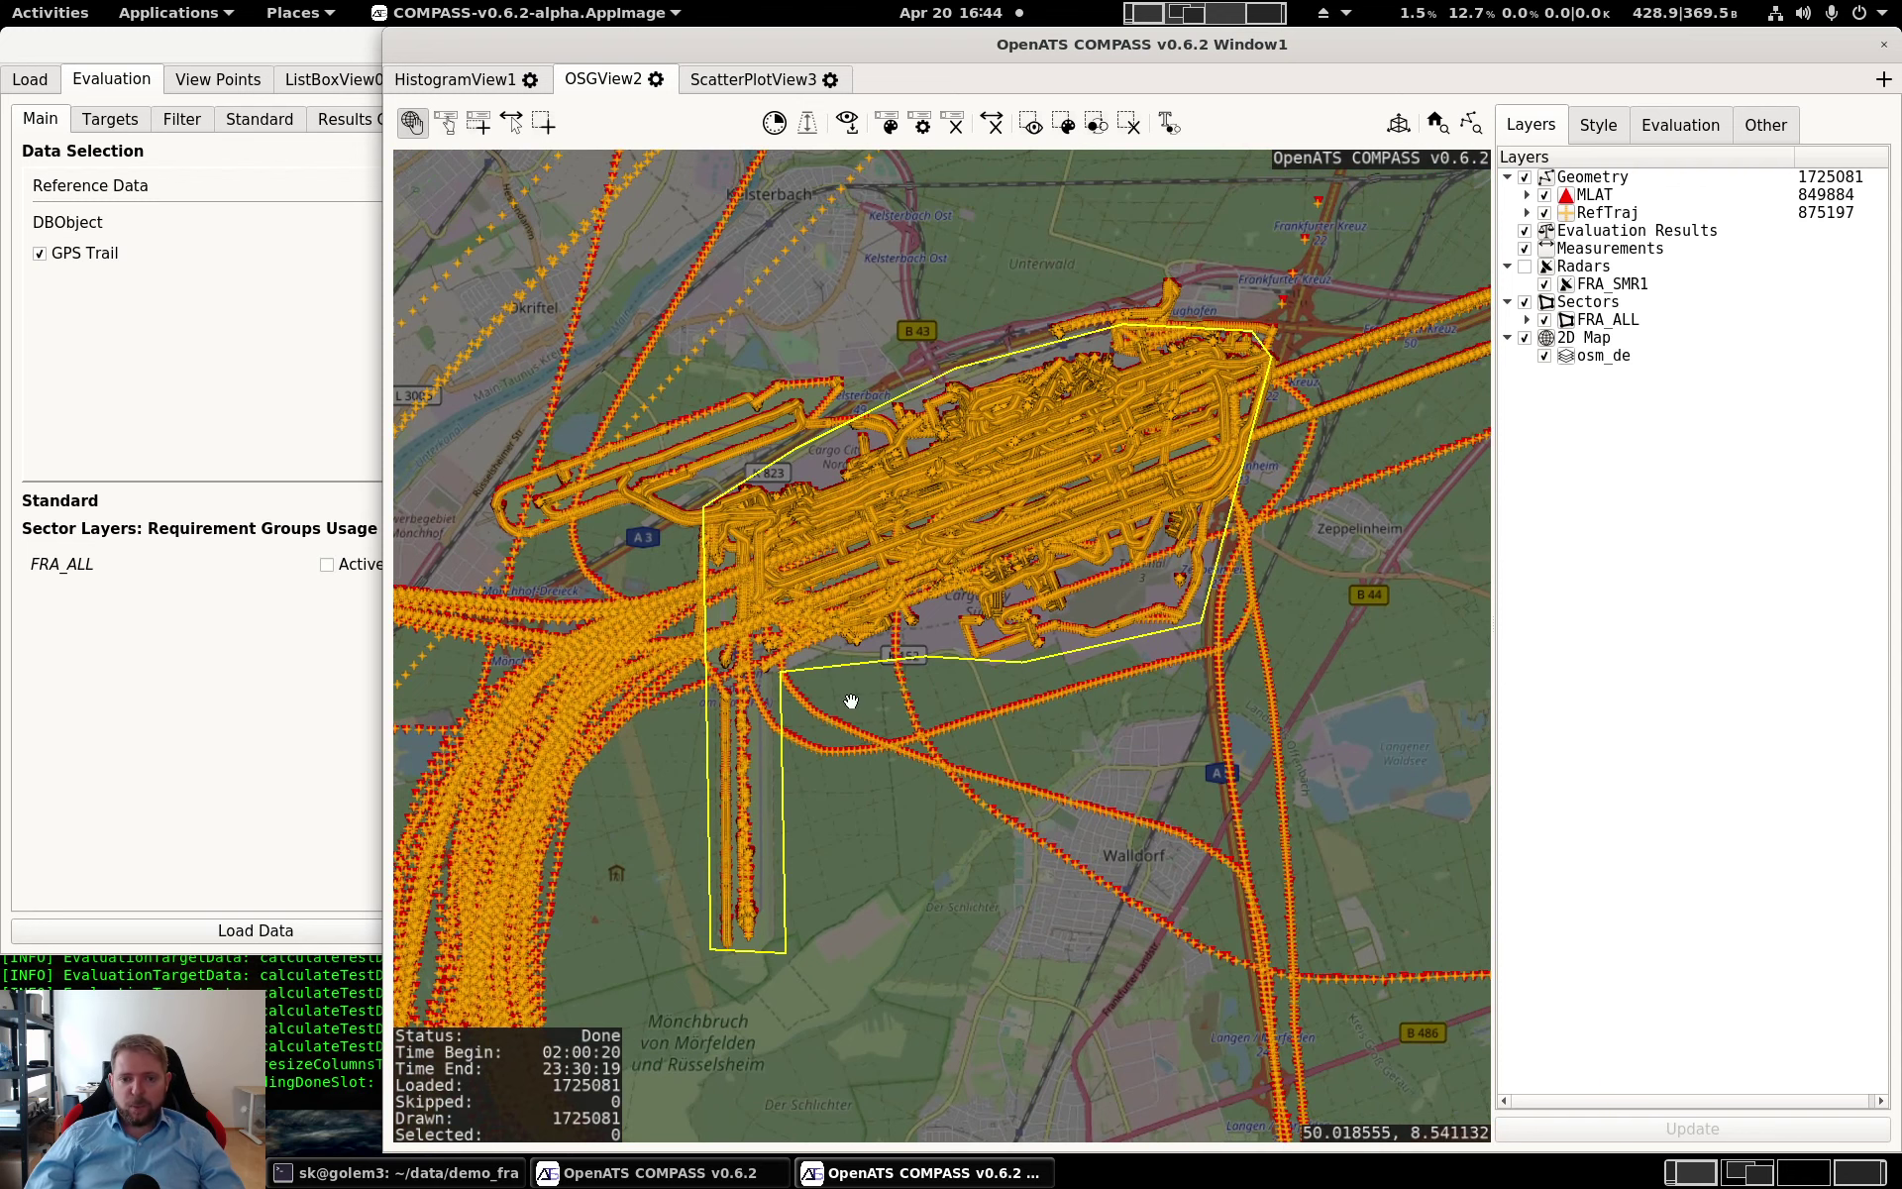
scroll(855, 698, down, 3)
scroll(855, 699, up, 4)
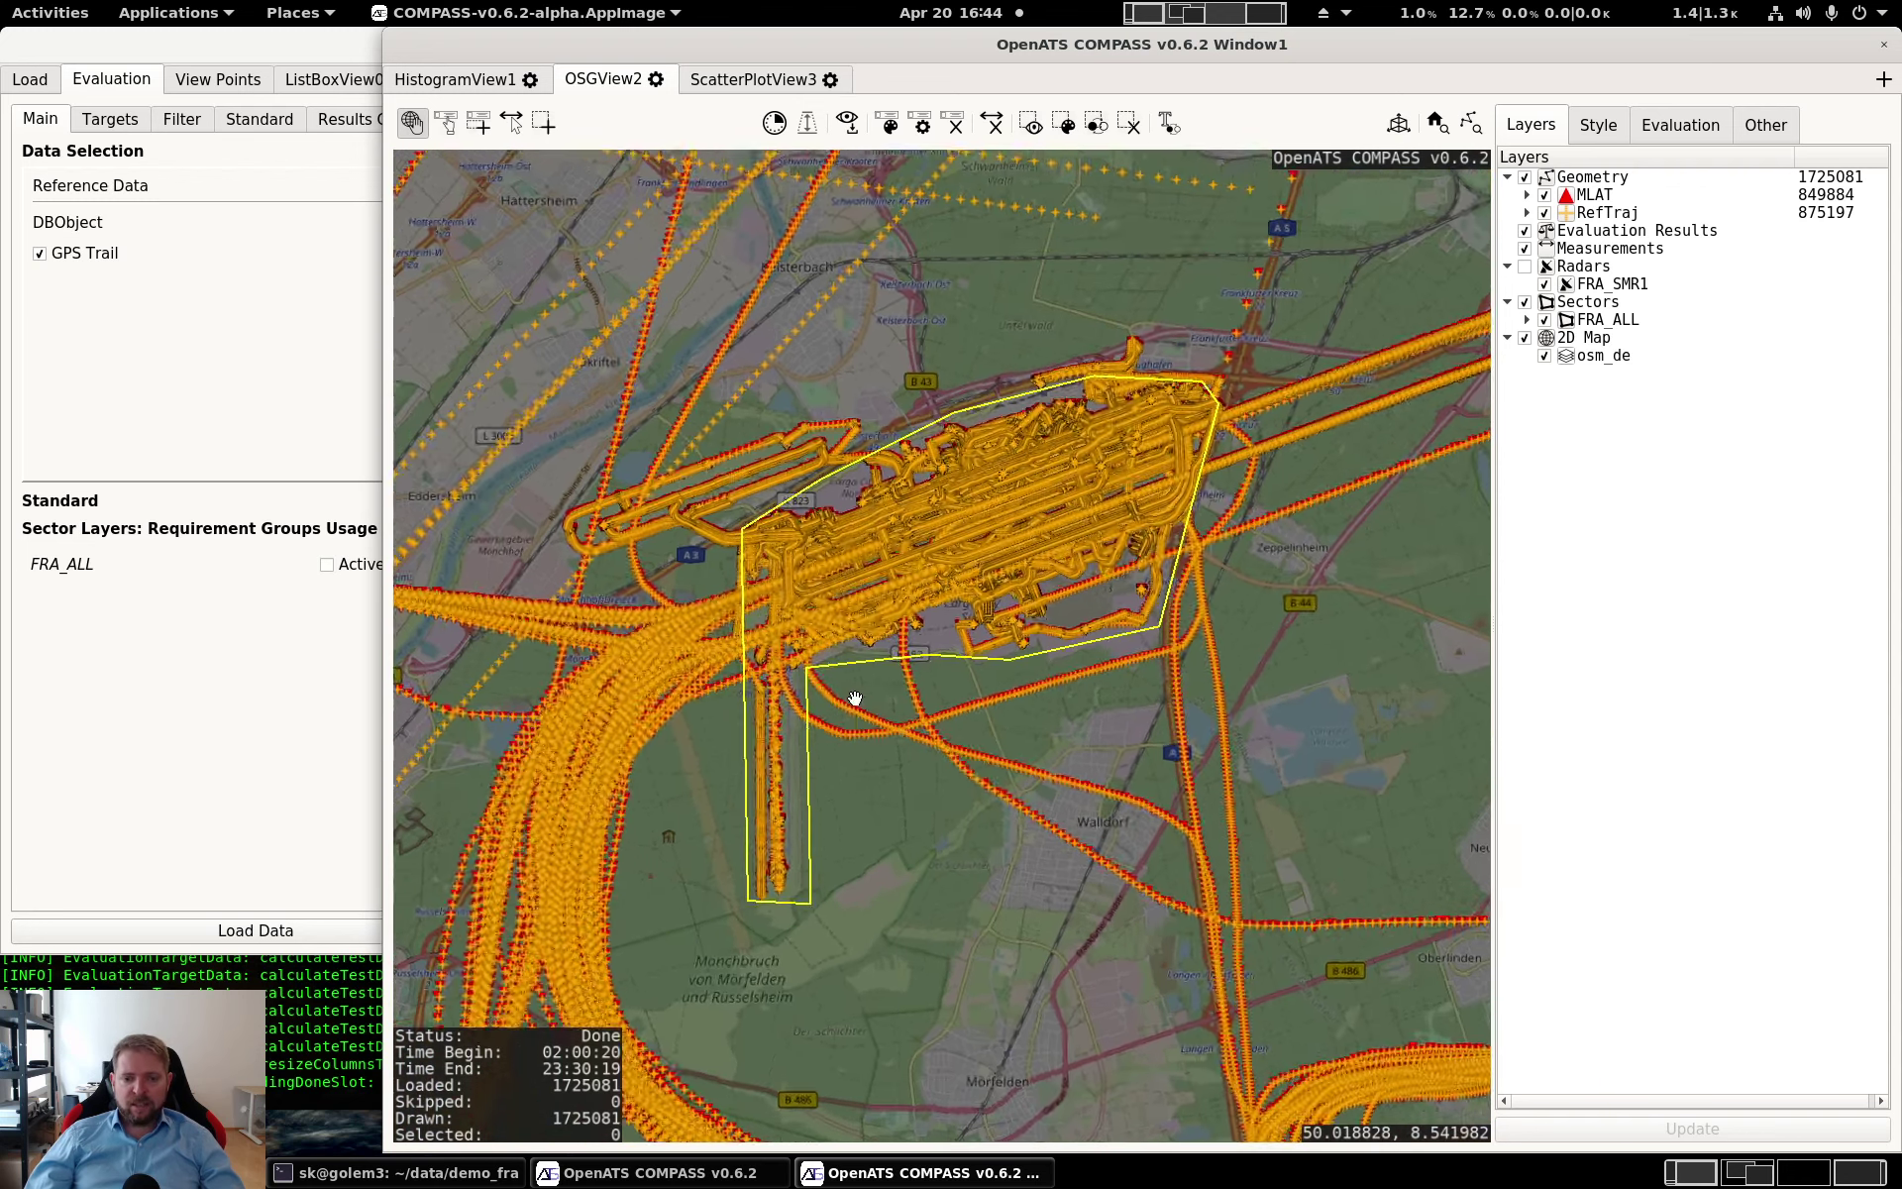
drag(937, 642, 885, 634)
scroll(886, 634, up, 2)
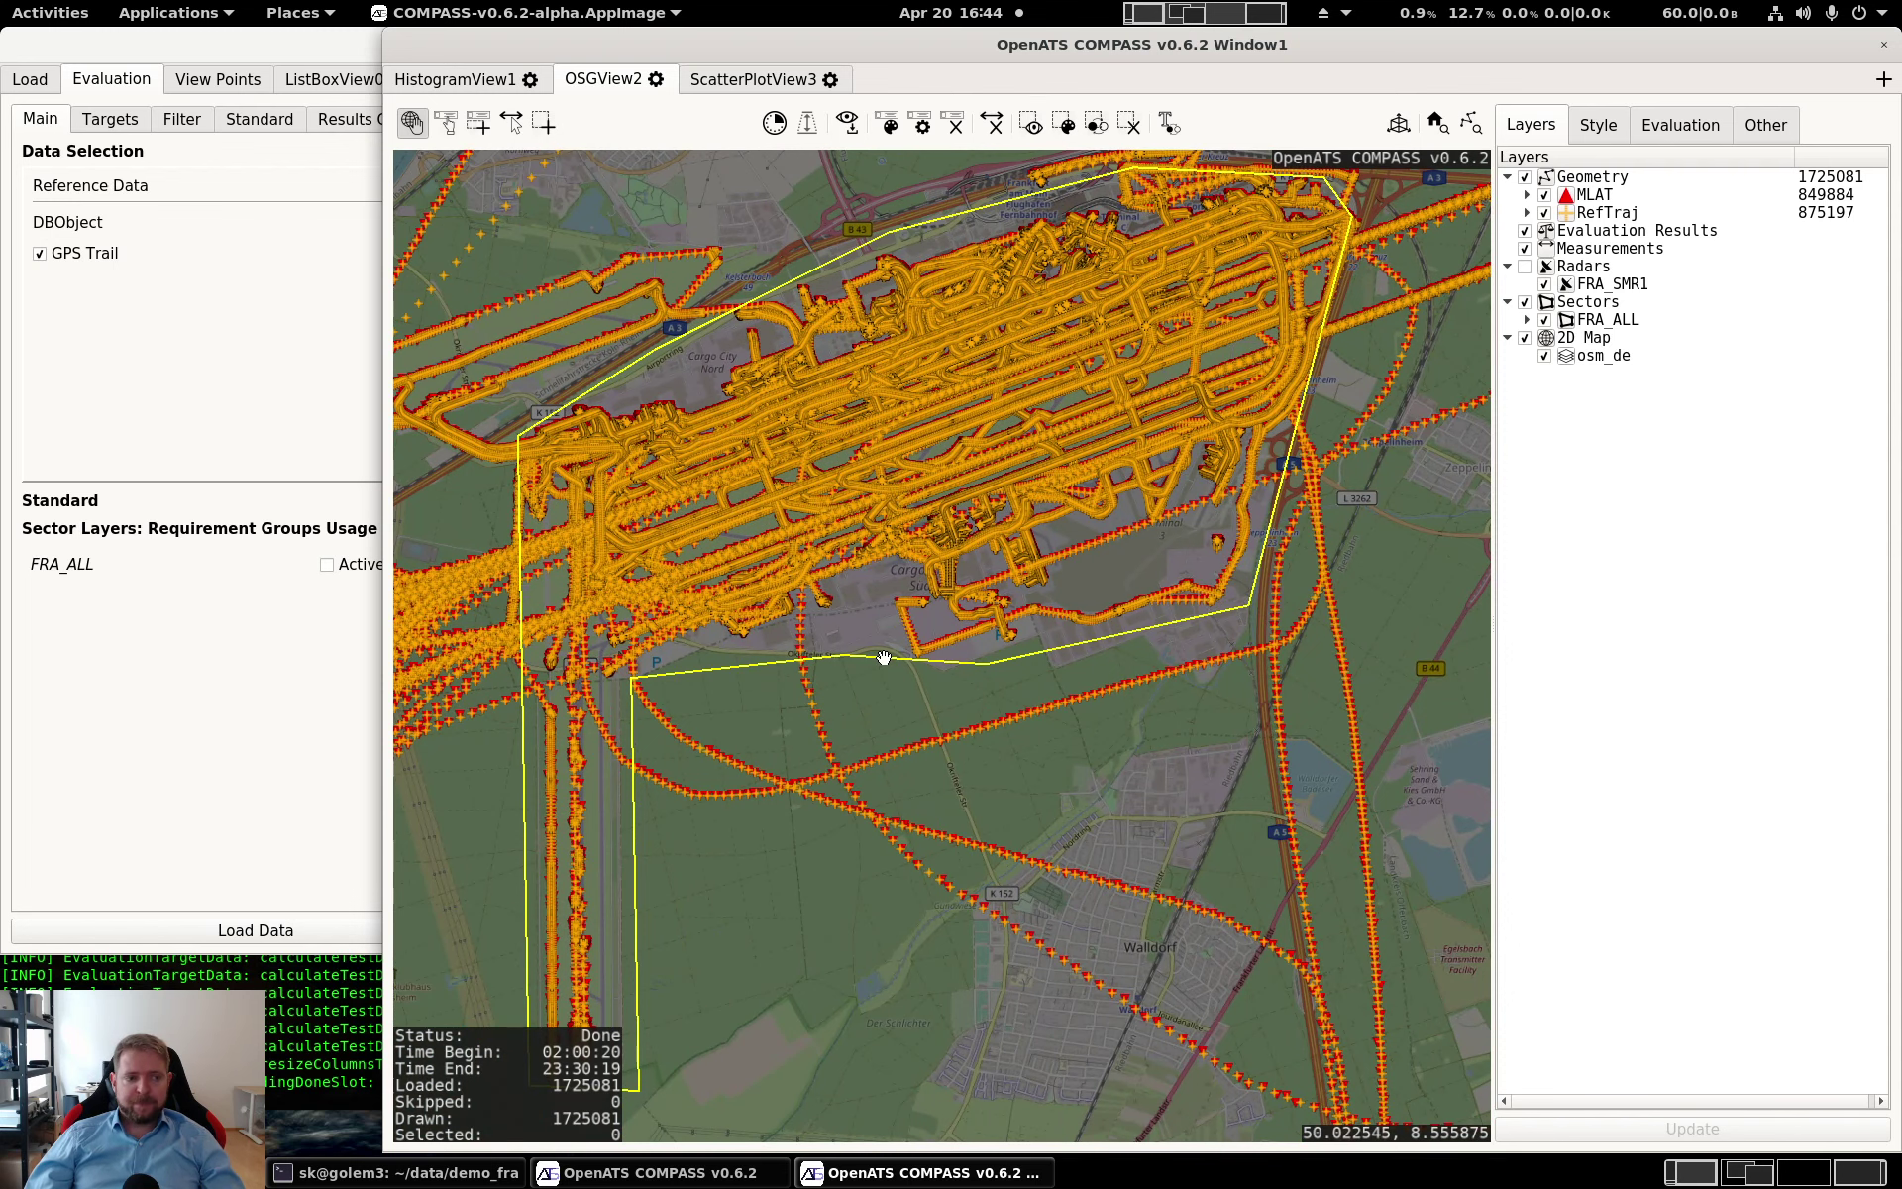
click(210, 463)
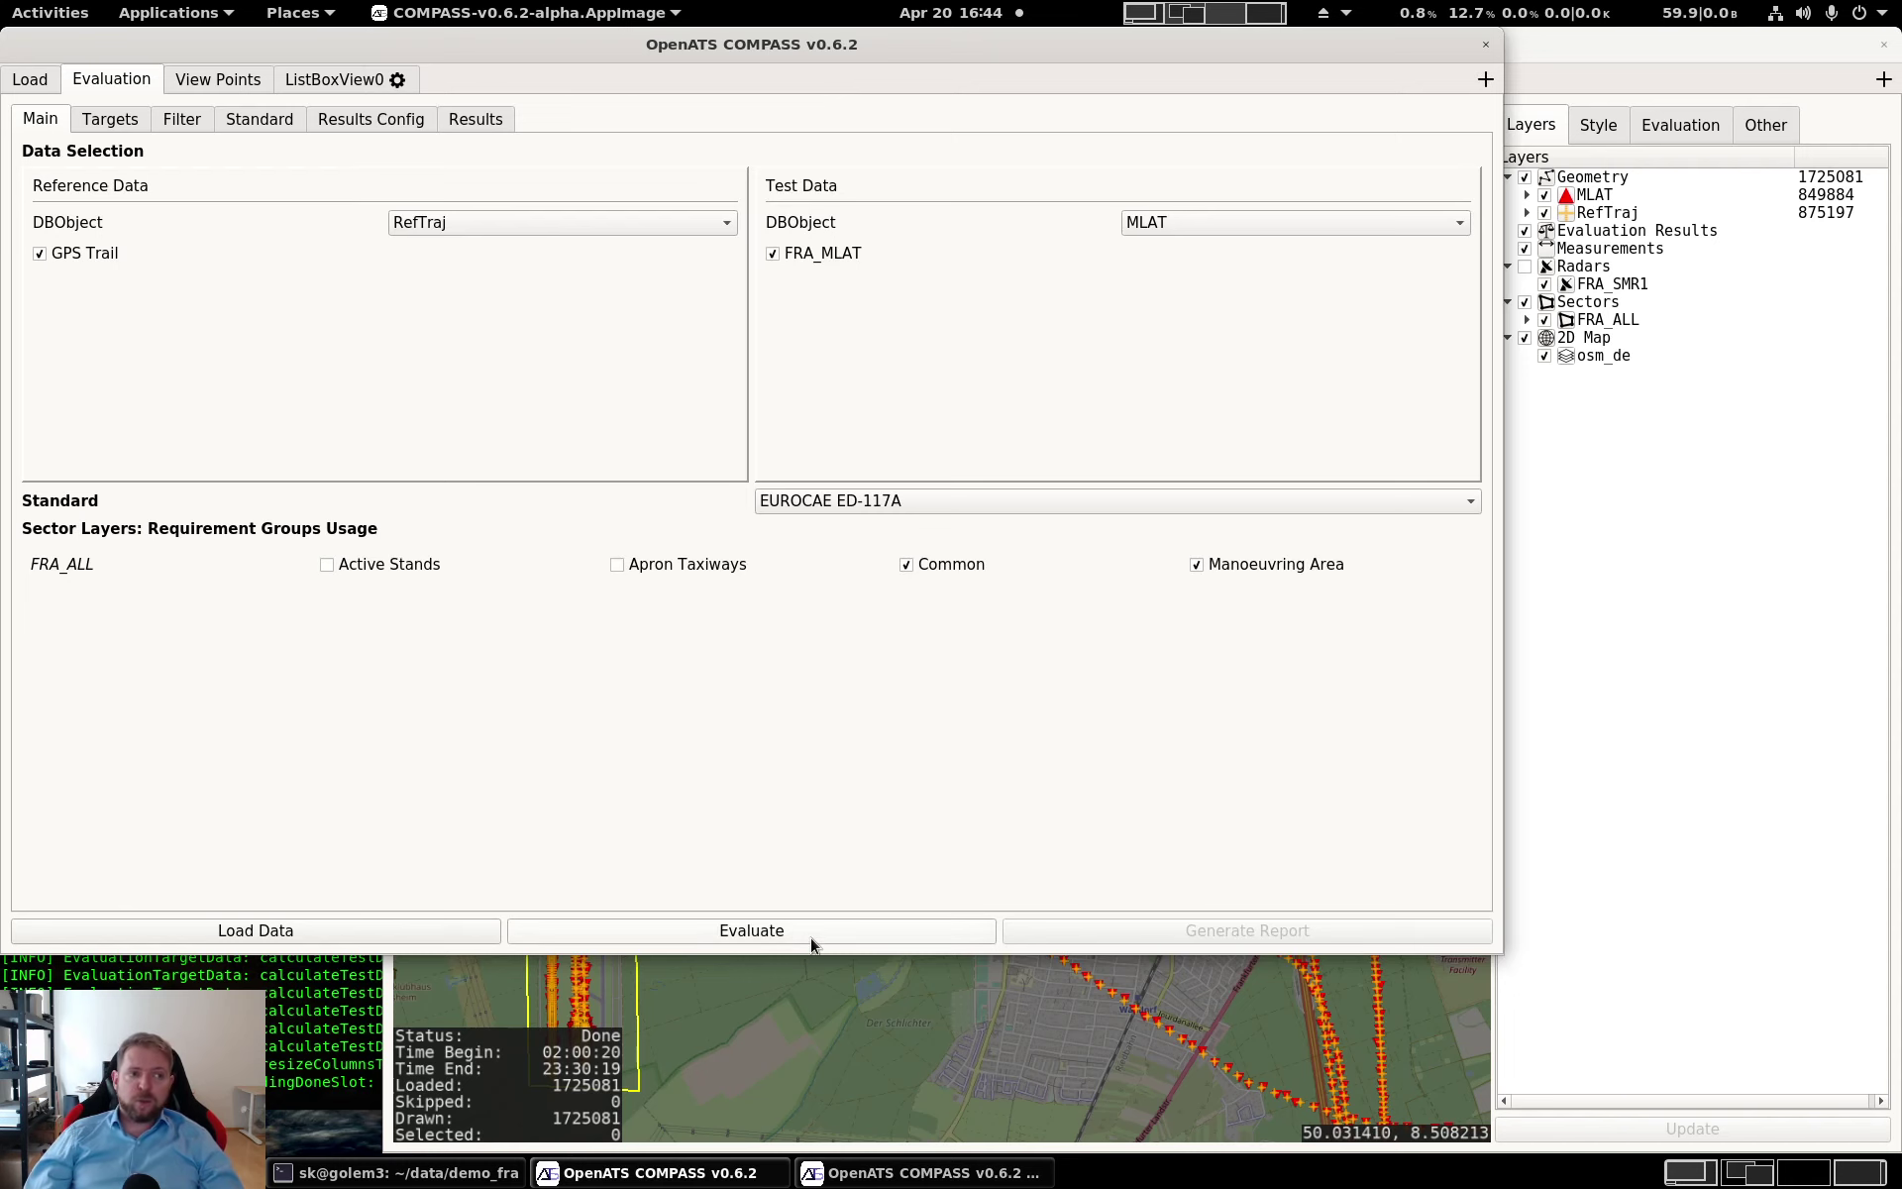
Narrow the Callsign column in the evaluation targets list and show the data of target UTN 0
click(129, 123)
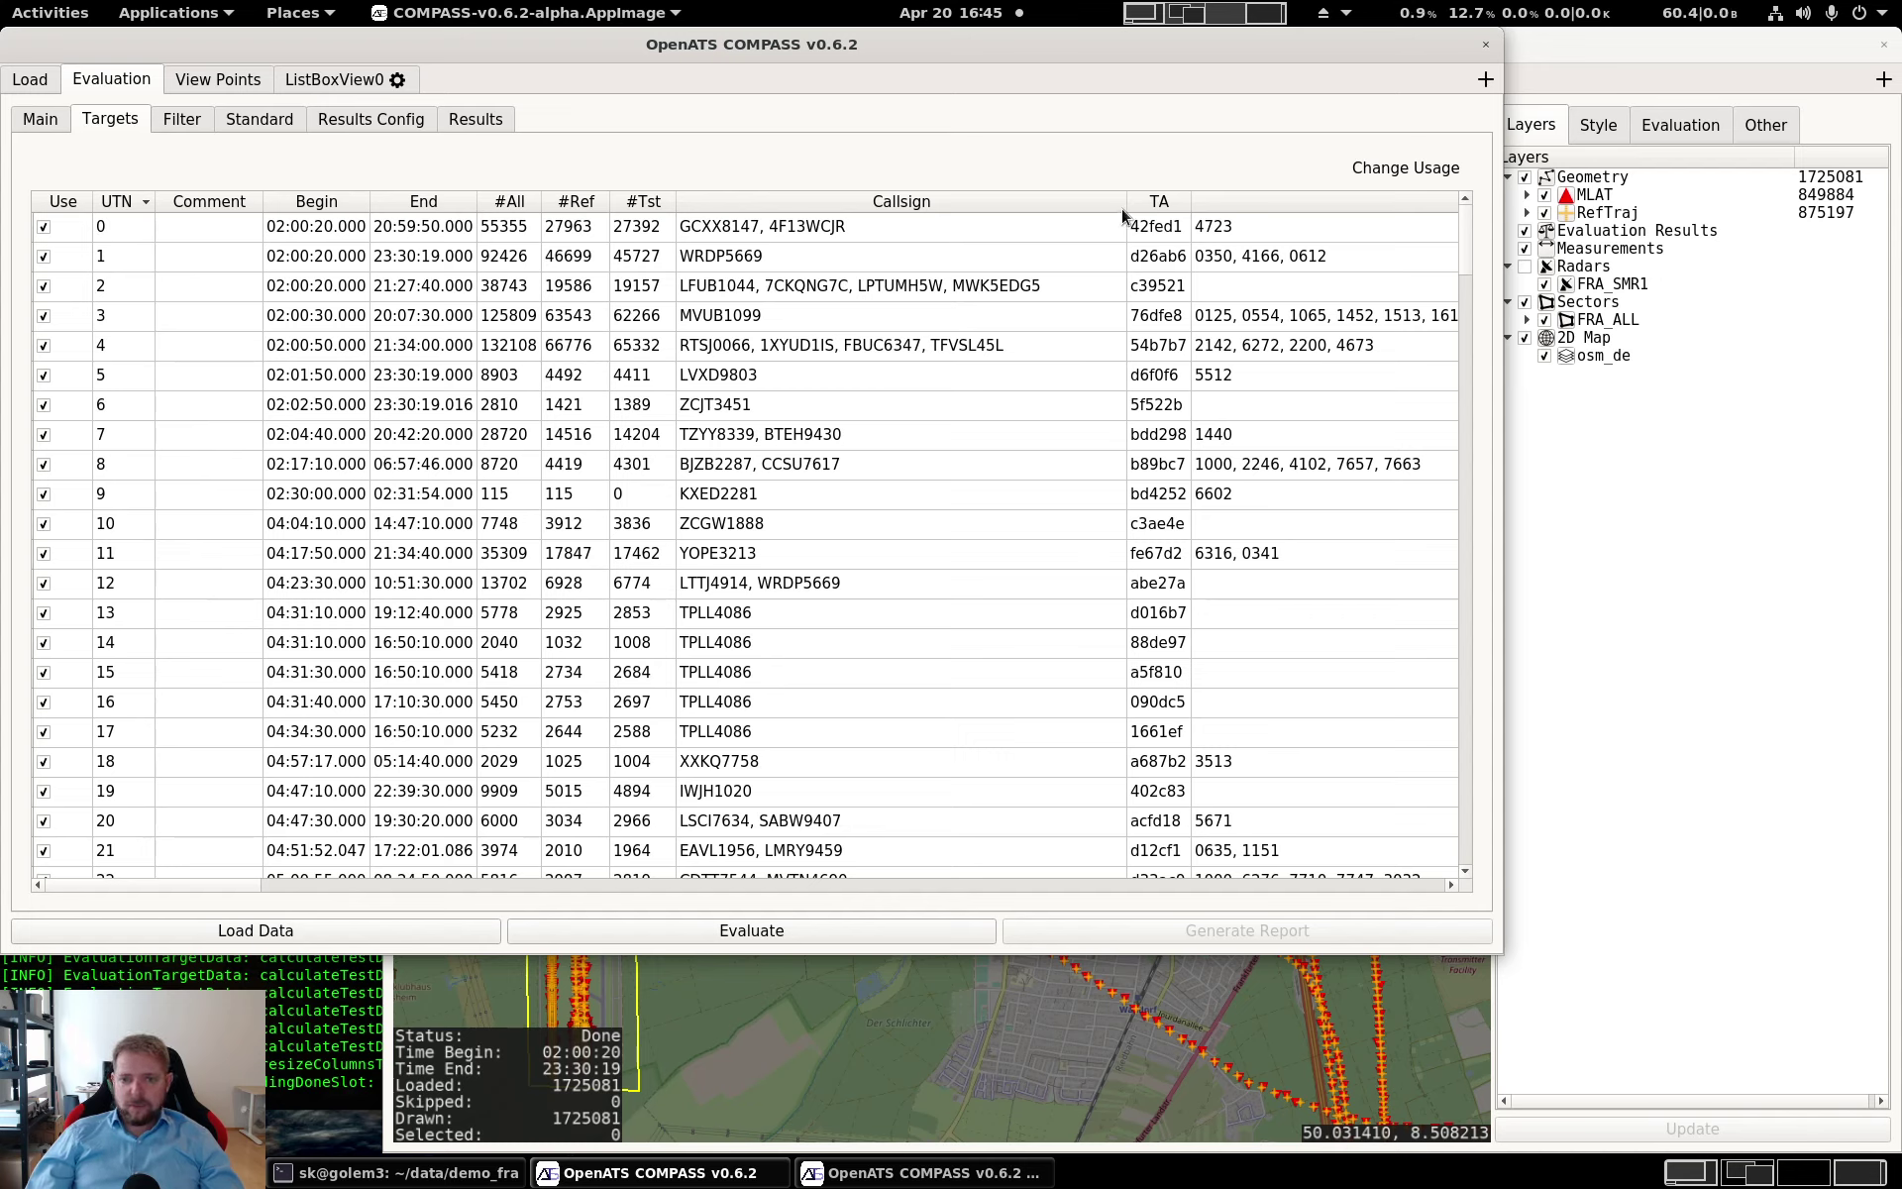
drag(1126, 201, 912, 199)
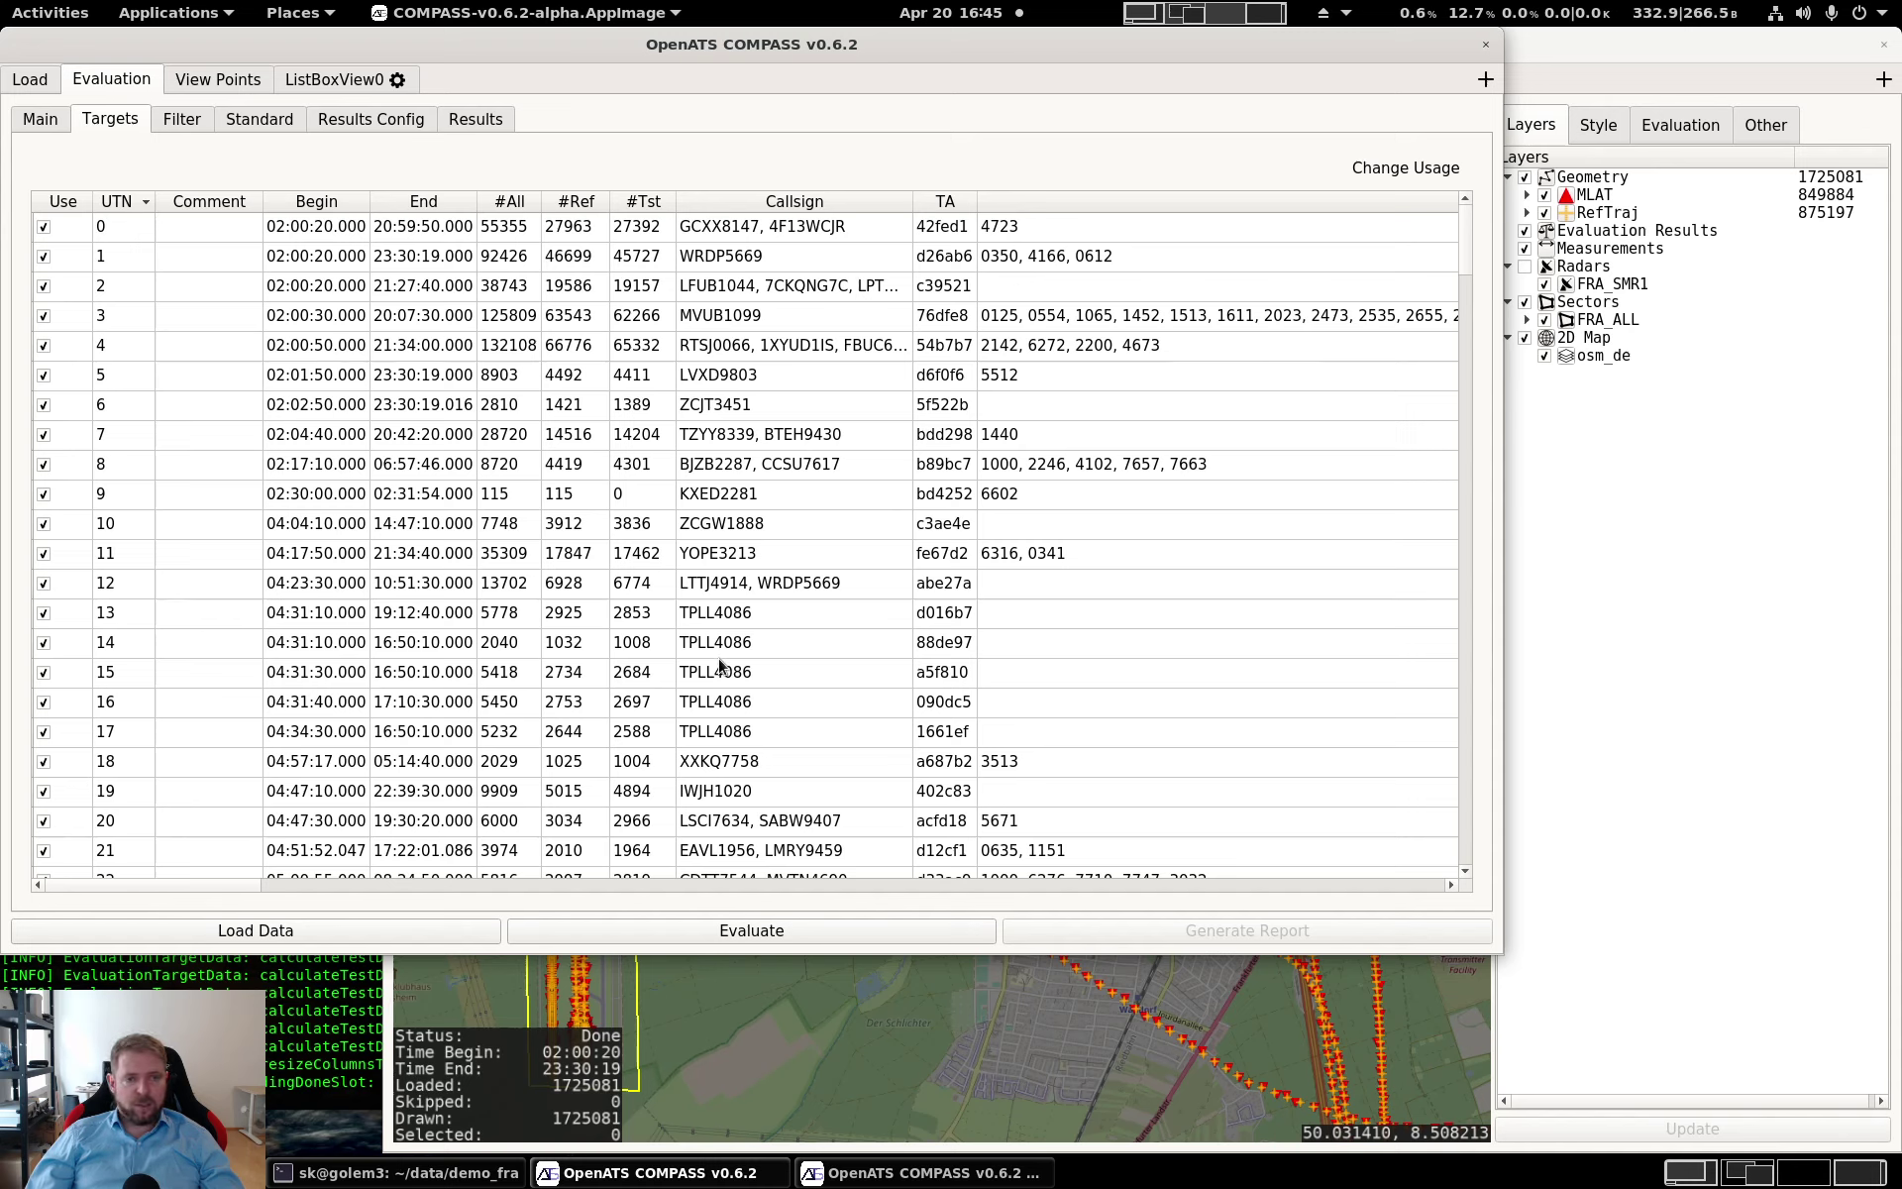
click(624, 232)
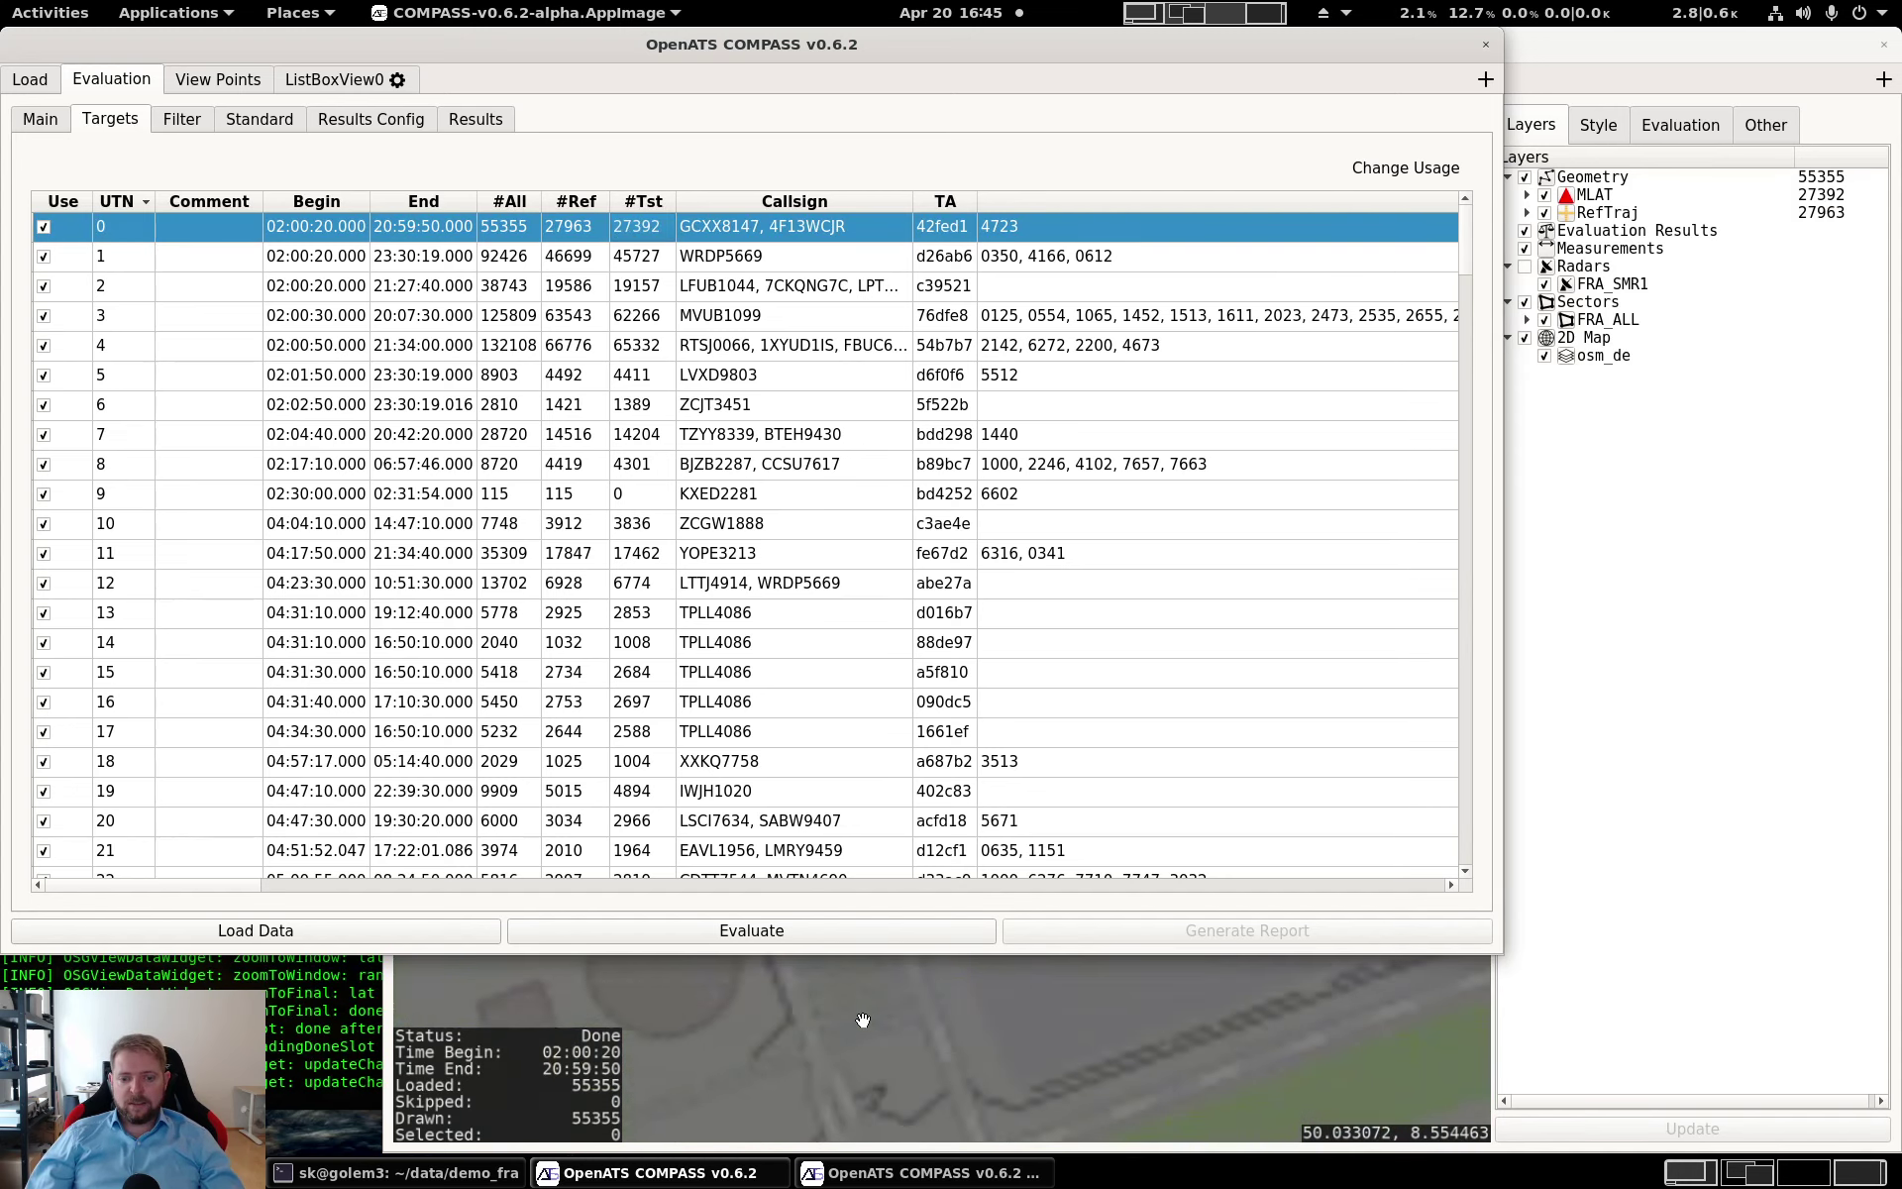
Set the map's layer mode to UTN:DBObject:ds_id, enable Connect Last Layer and Connect None Height, and redraw
click(863, 1018)
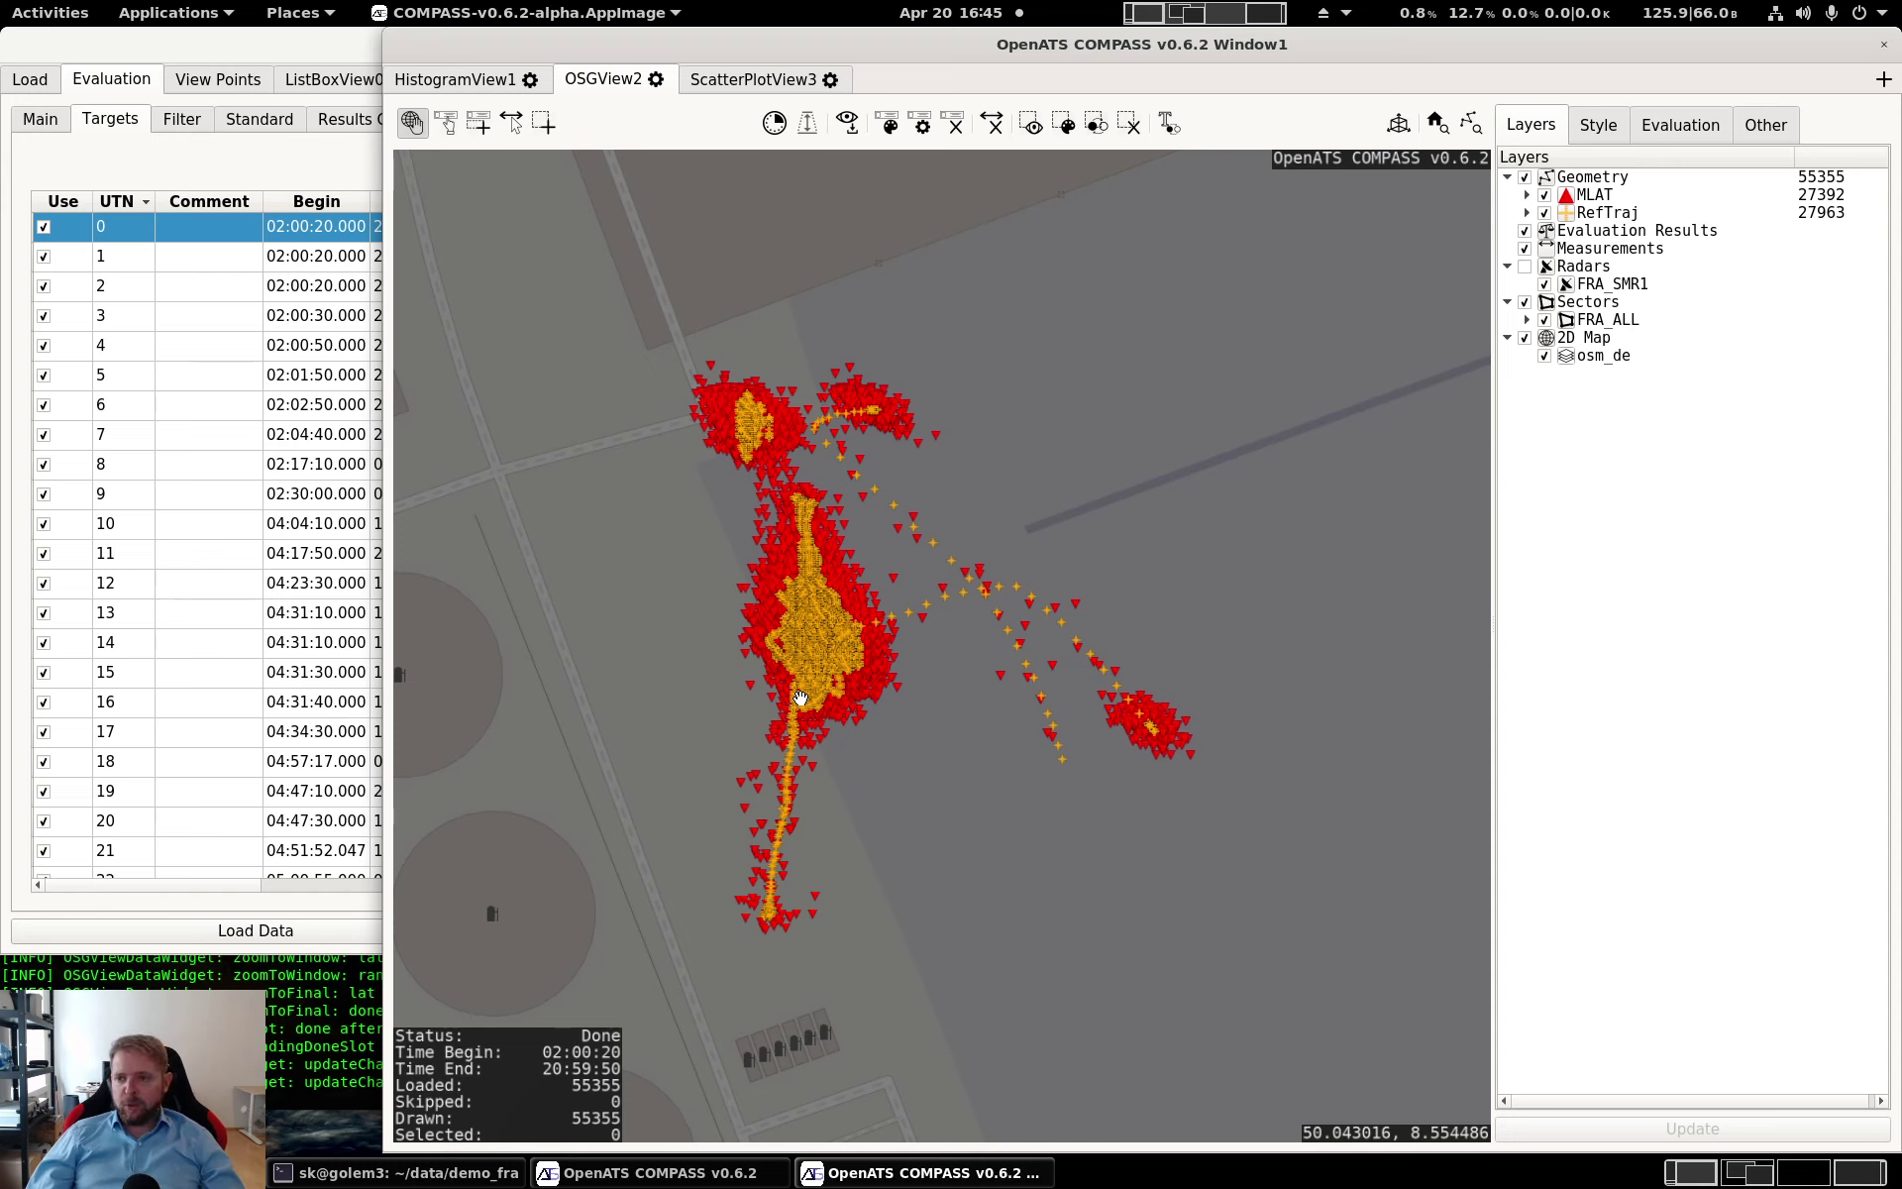
click(1587, 127)
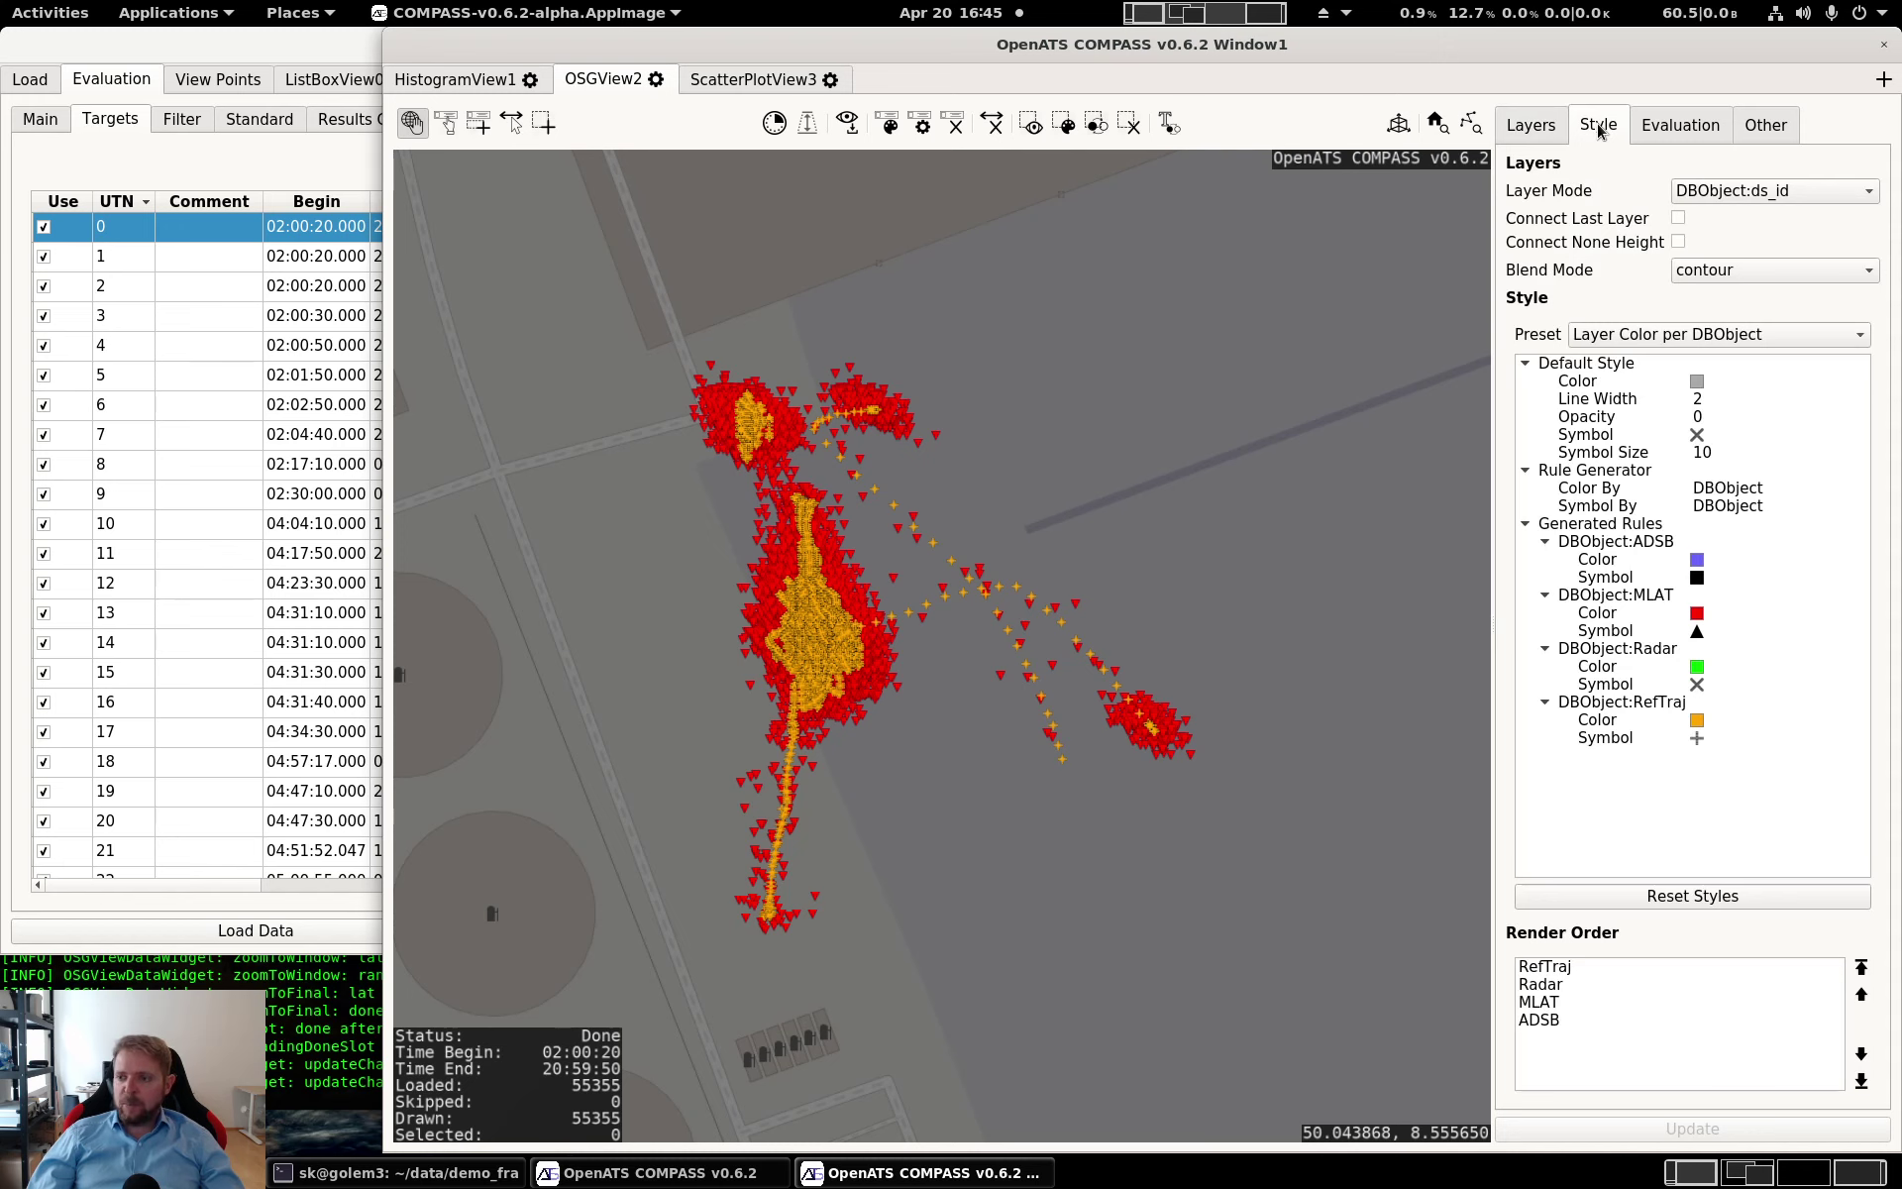
click(1716, 192)
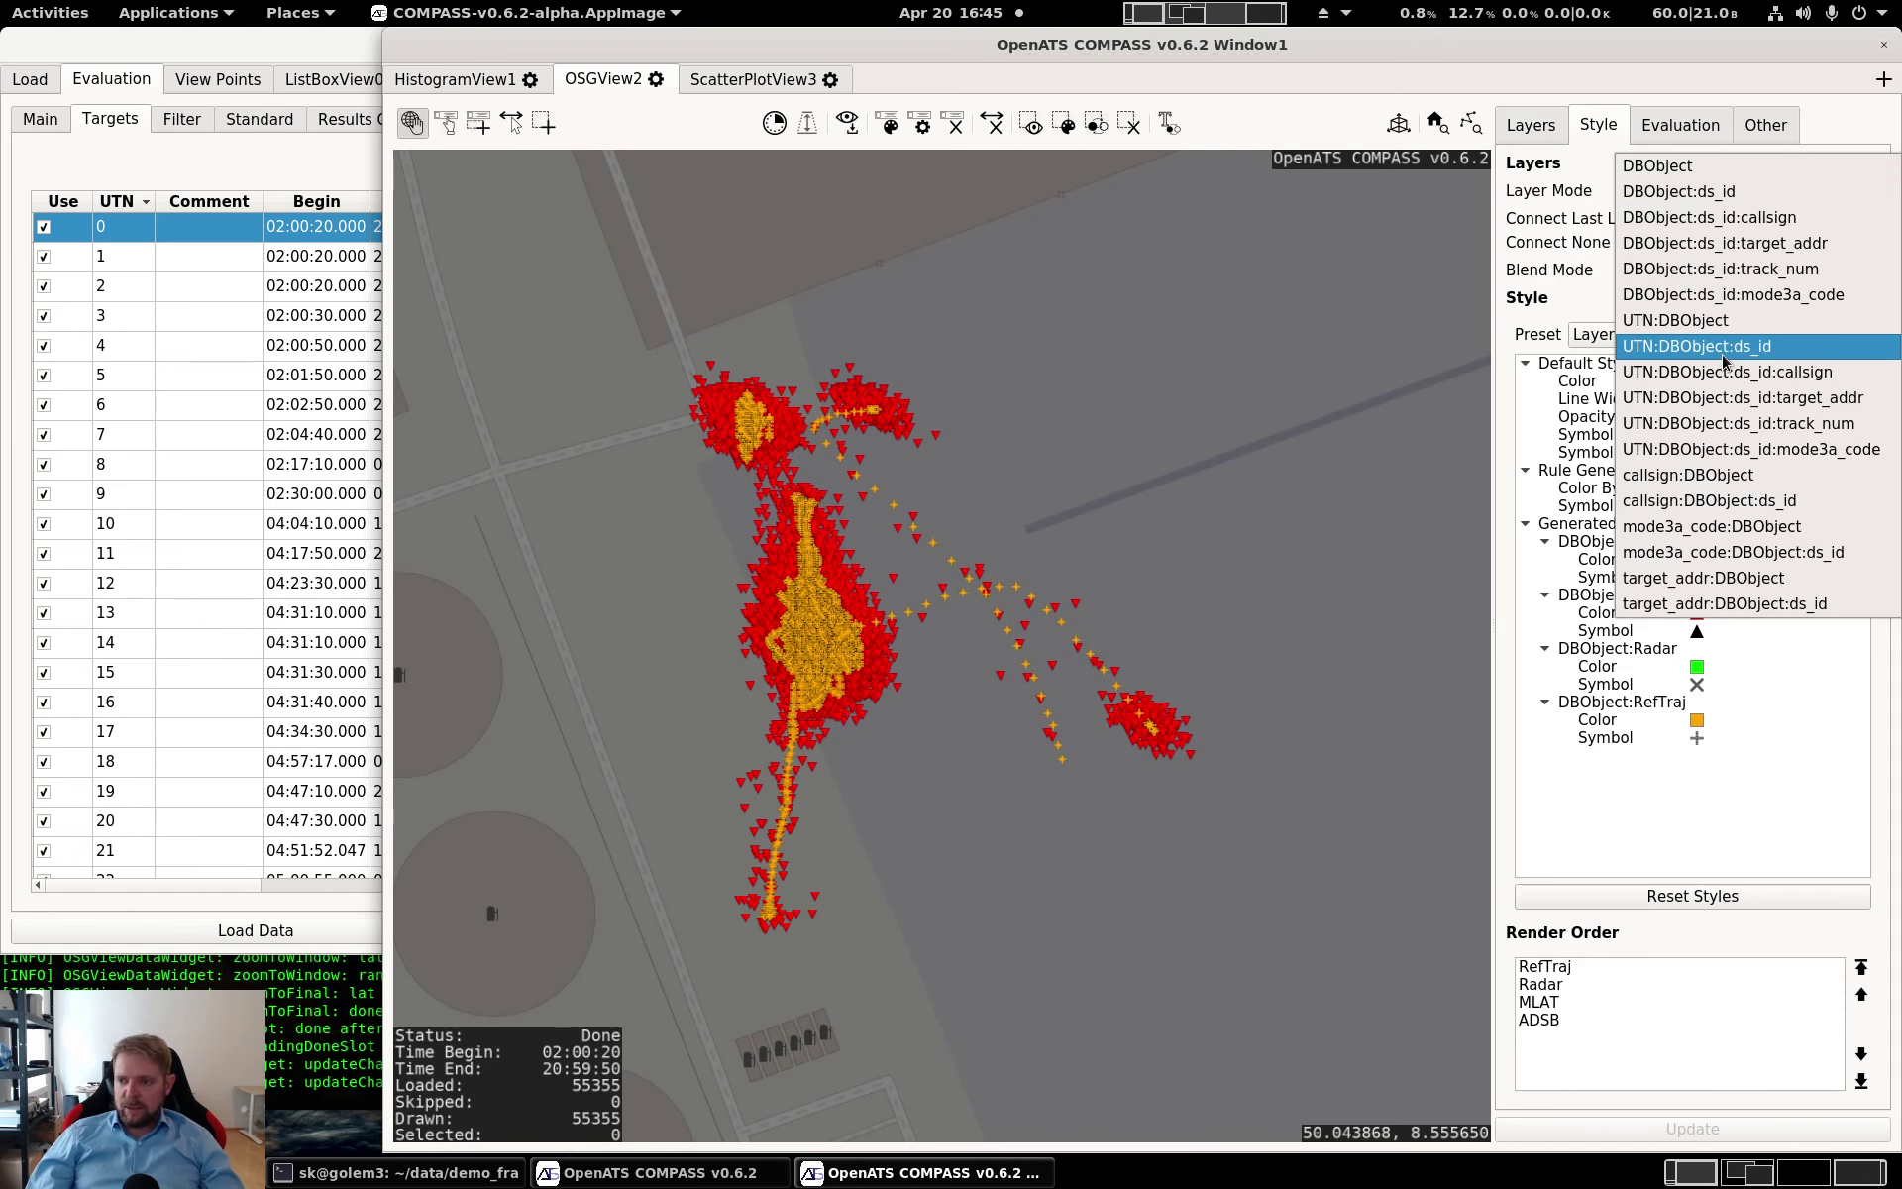
click(1723, 357)
click(1677, 218)
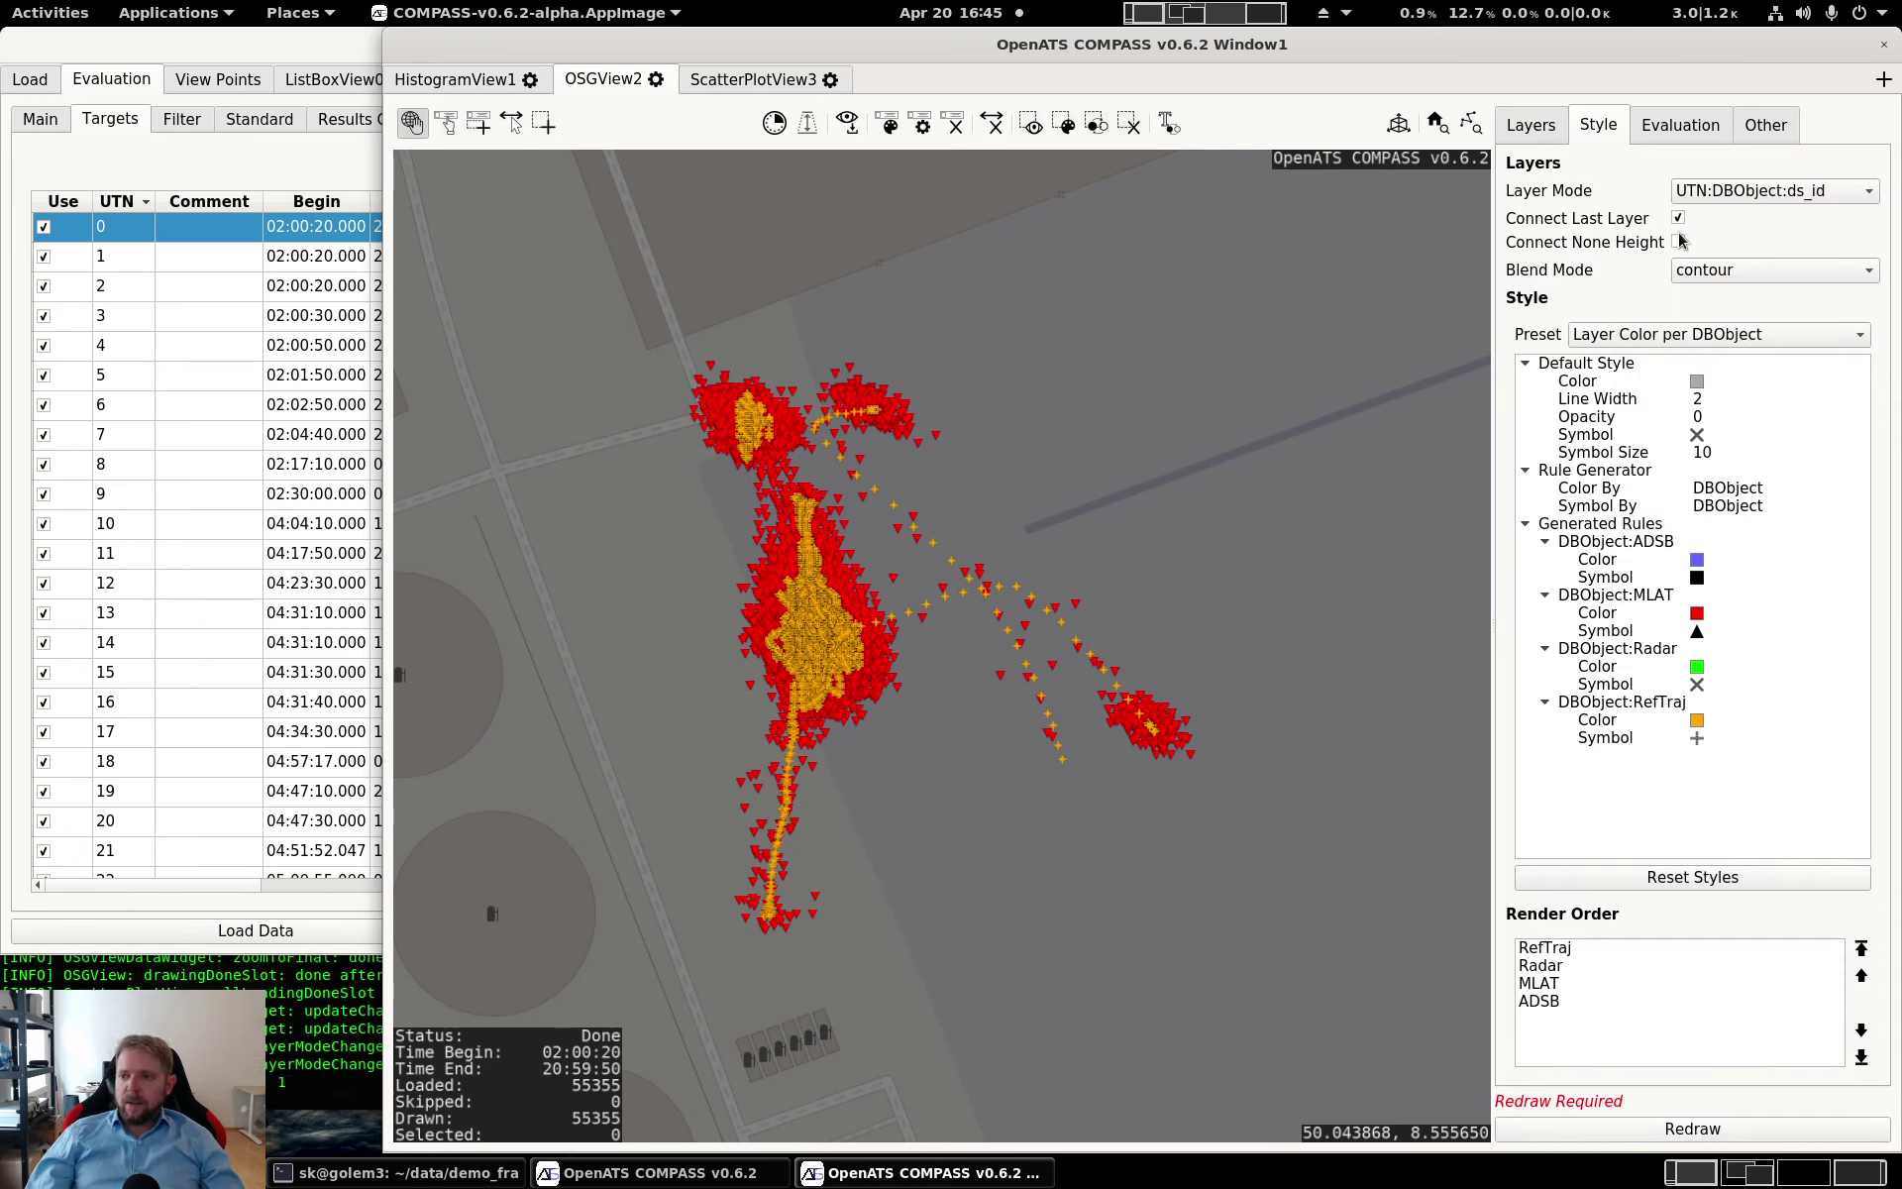
click(1679, 242)
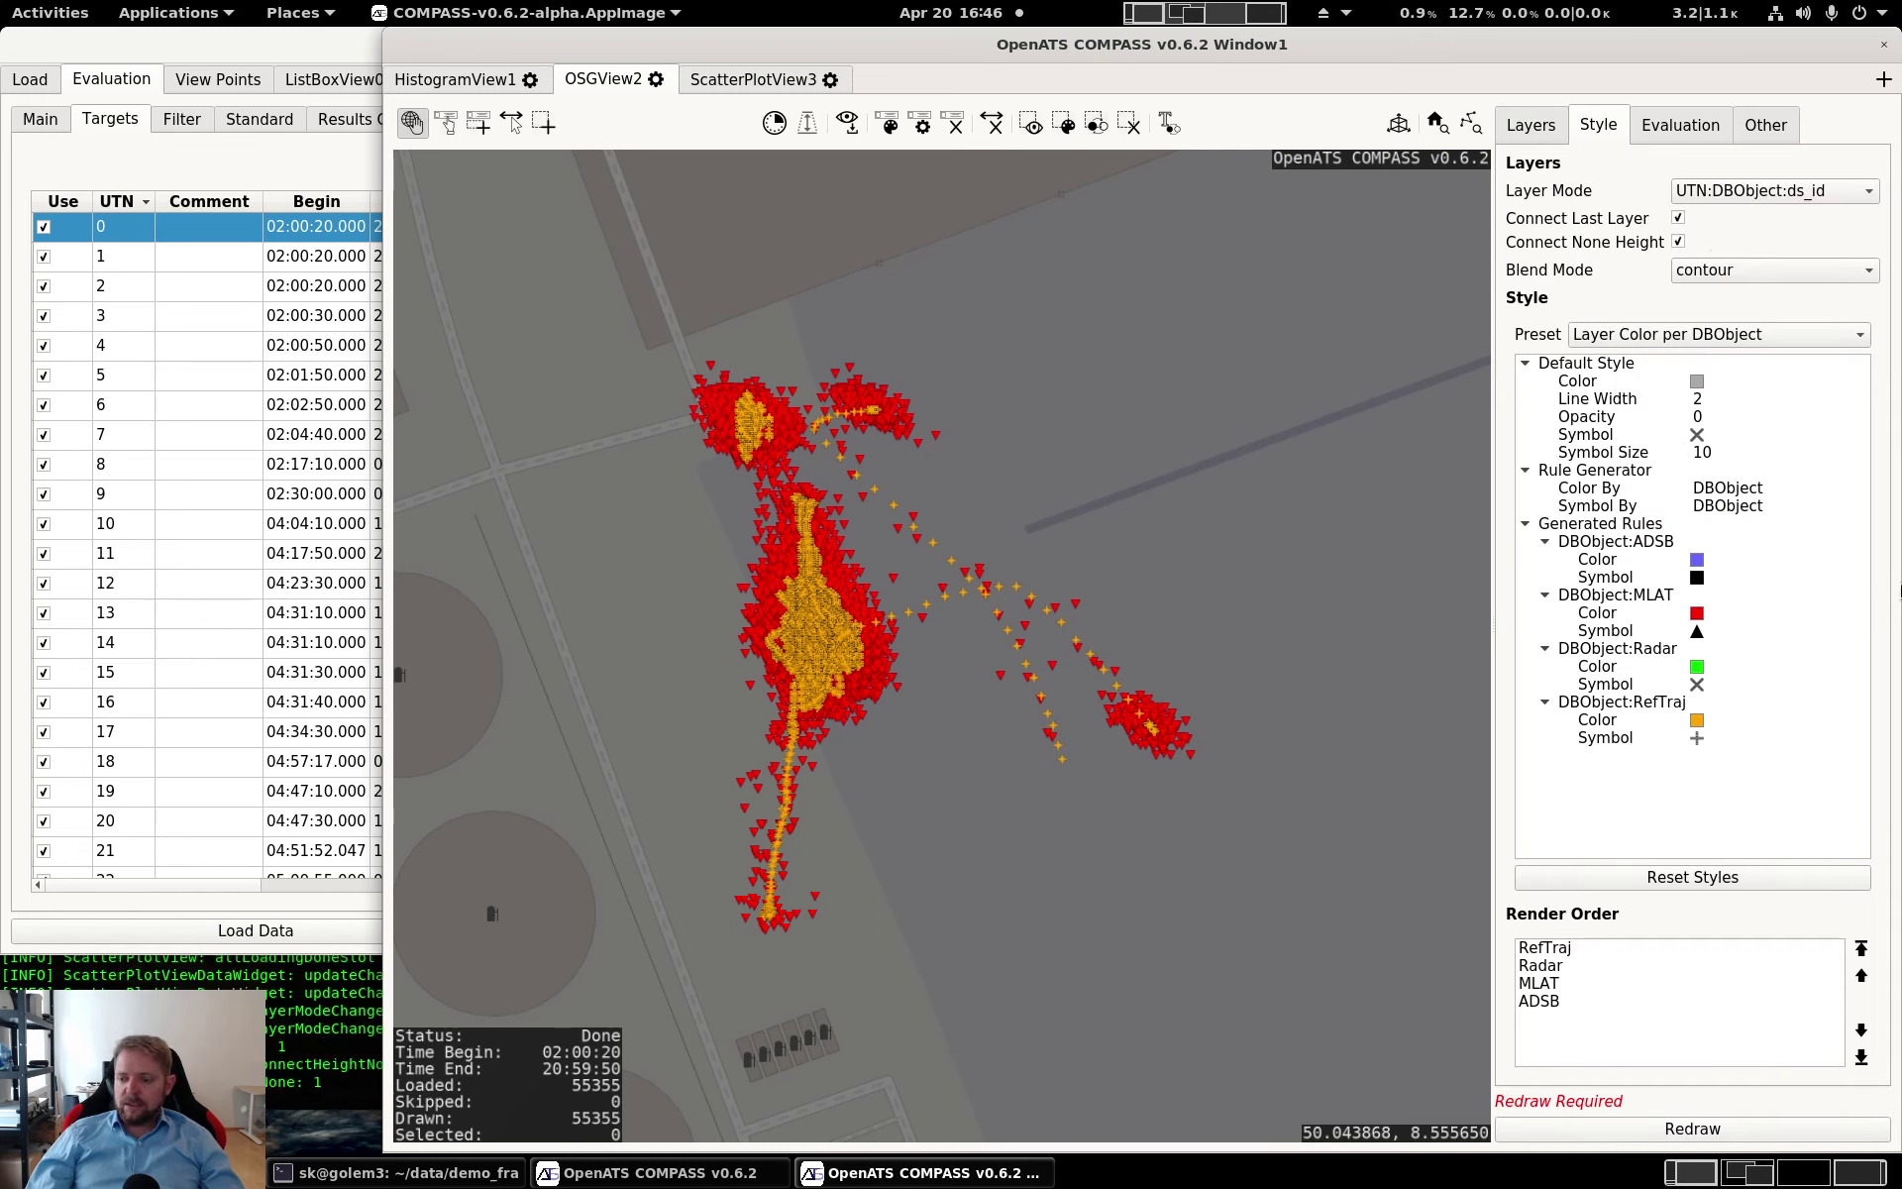
click(1651, 1129)
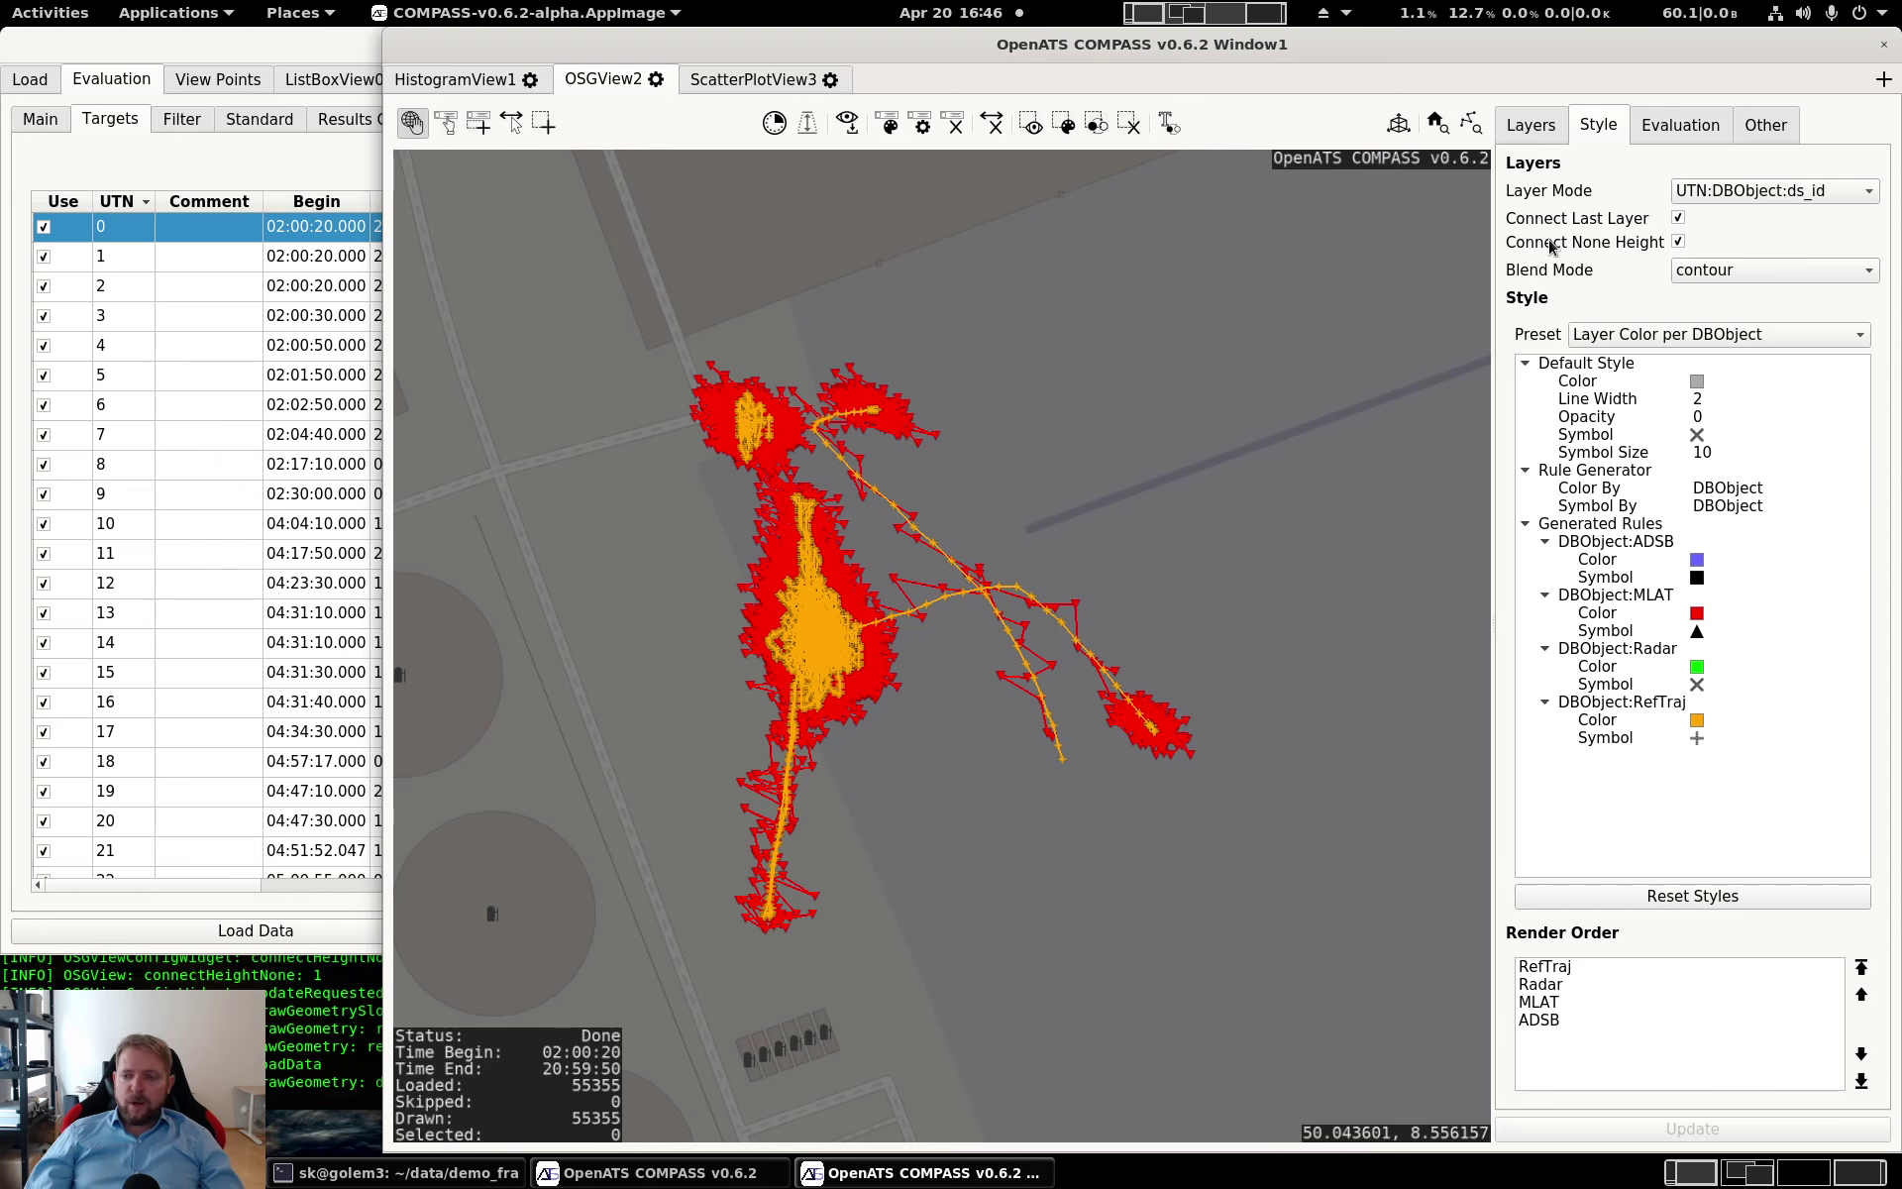
Inspect the geometry layers under target 0, including the data source below MLAT
click(1535, 131)
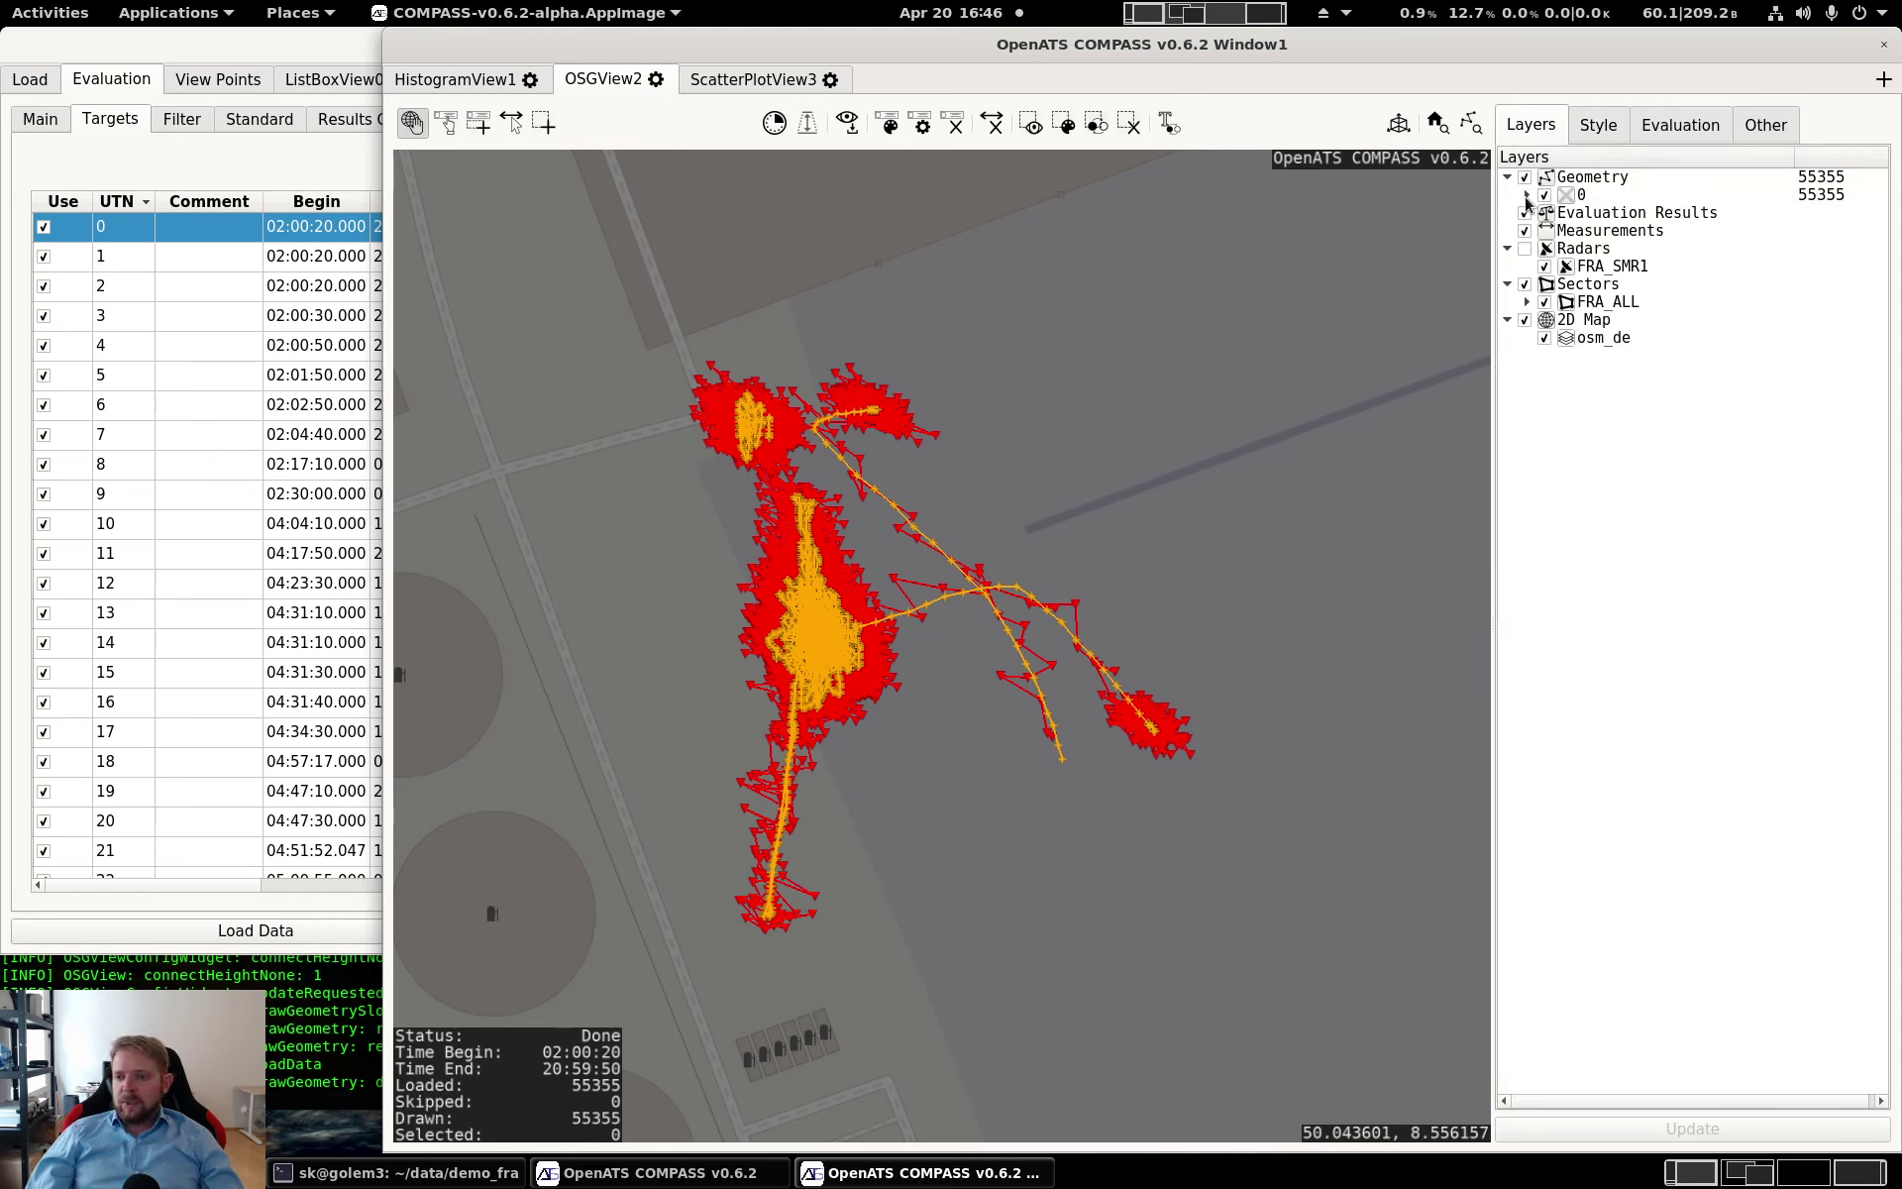
click(1527, 196)
click(1546, 213)
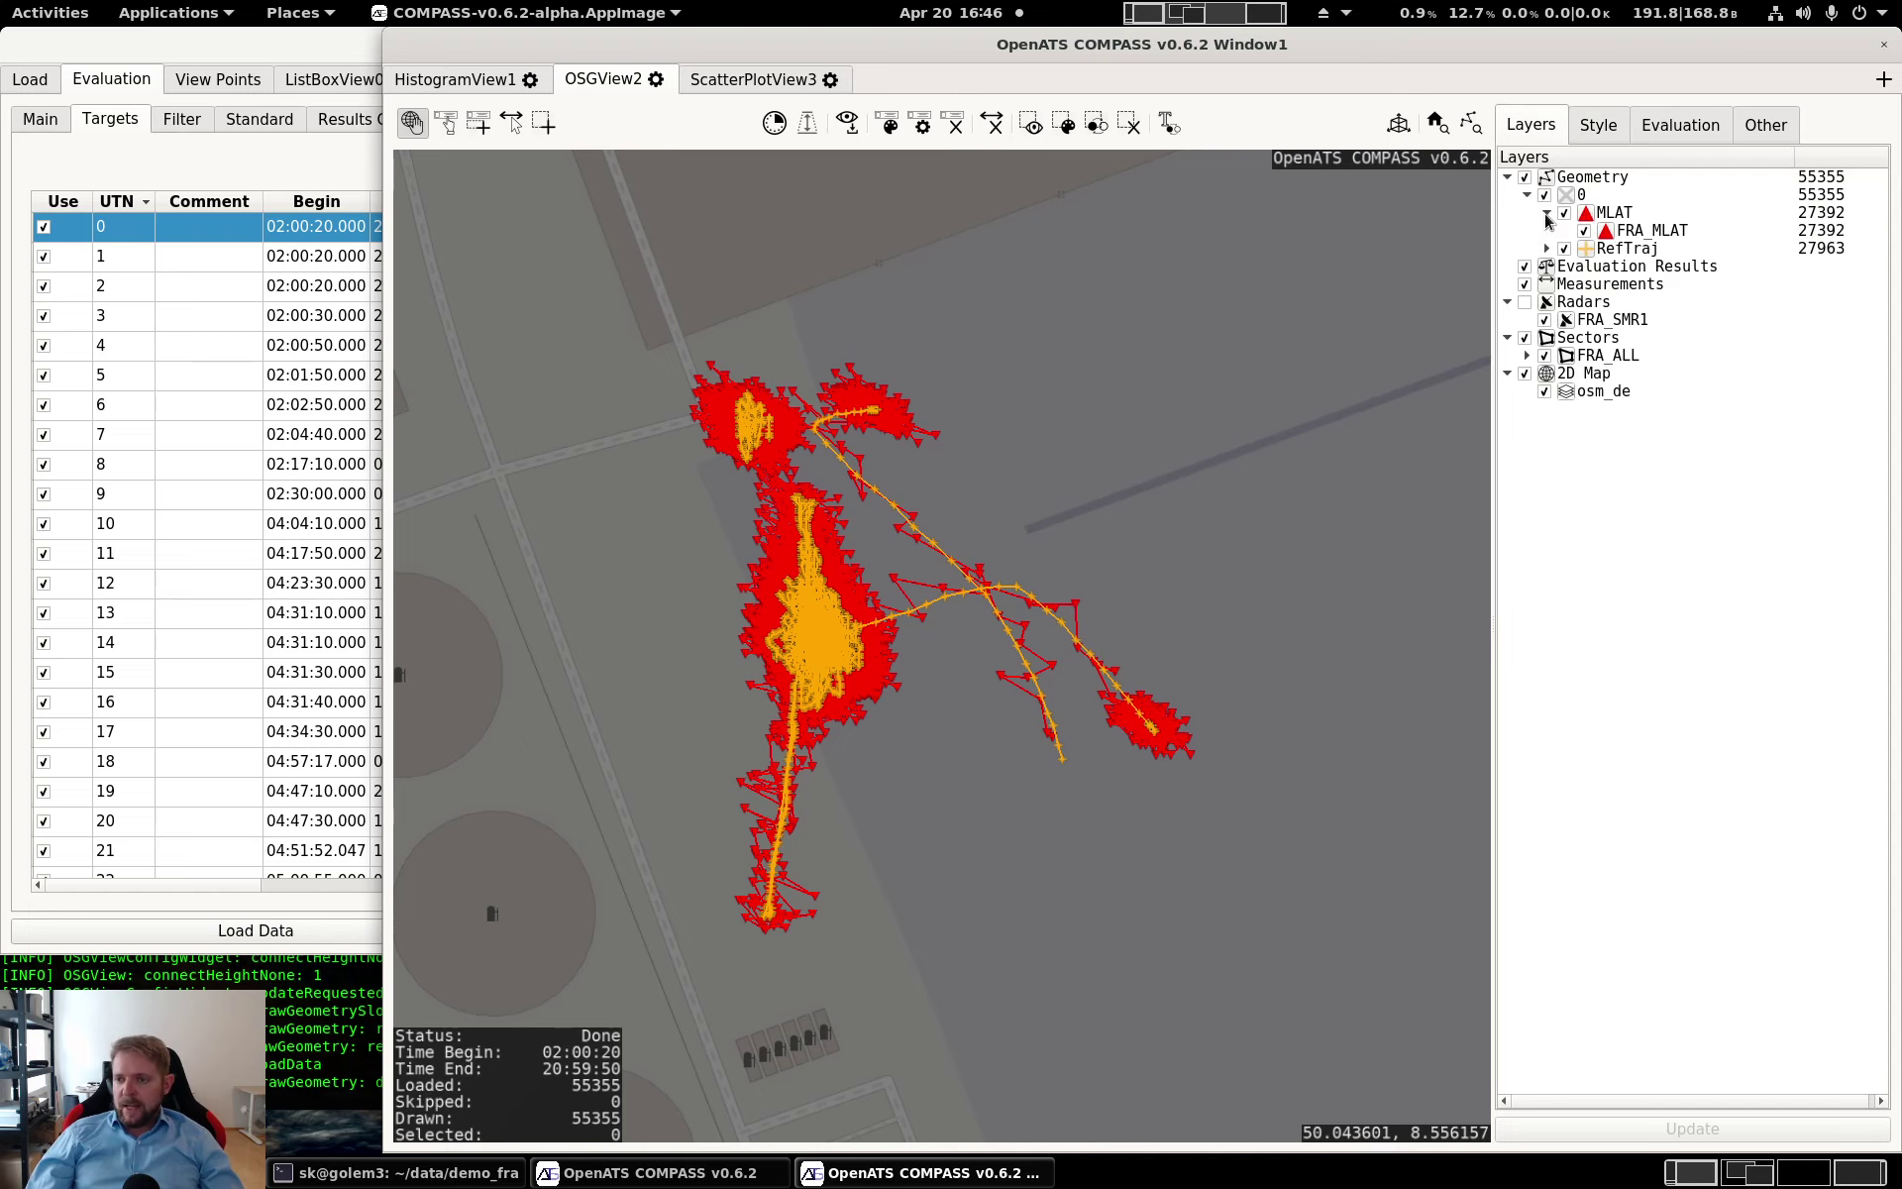
click(1546, 213)
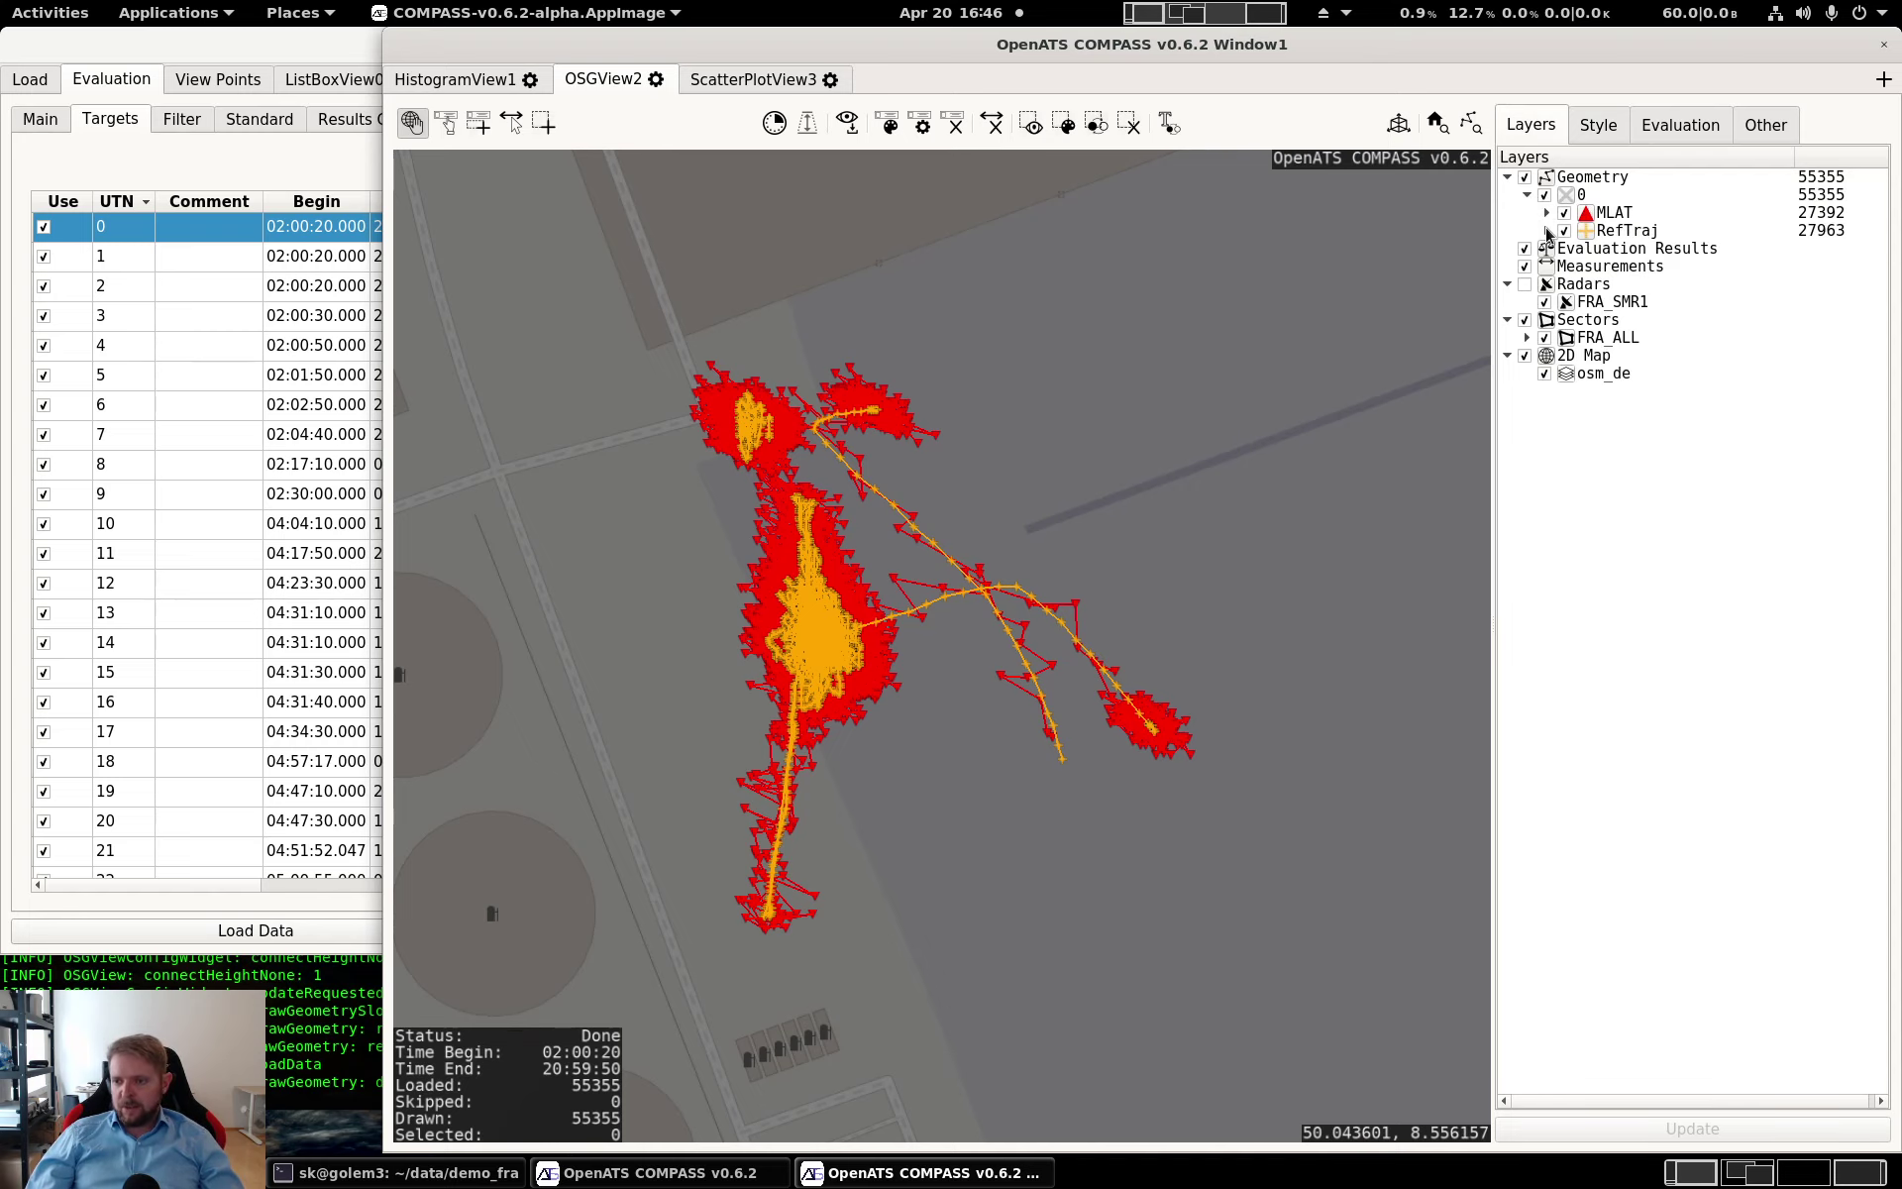
Examine target 0's tracks and show the data of targets UTN 1 and UTN 2 one after another on the map
scroll(794, 634, down, 5)
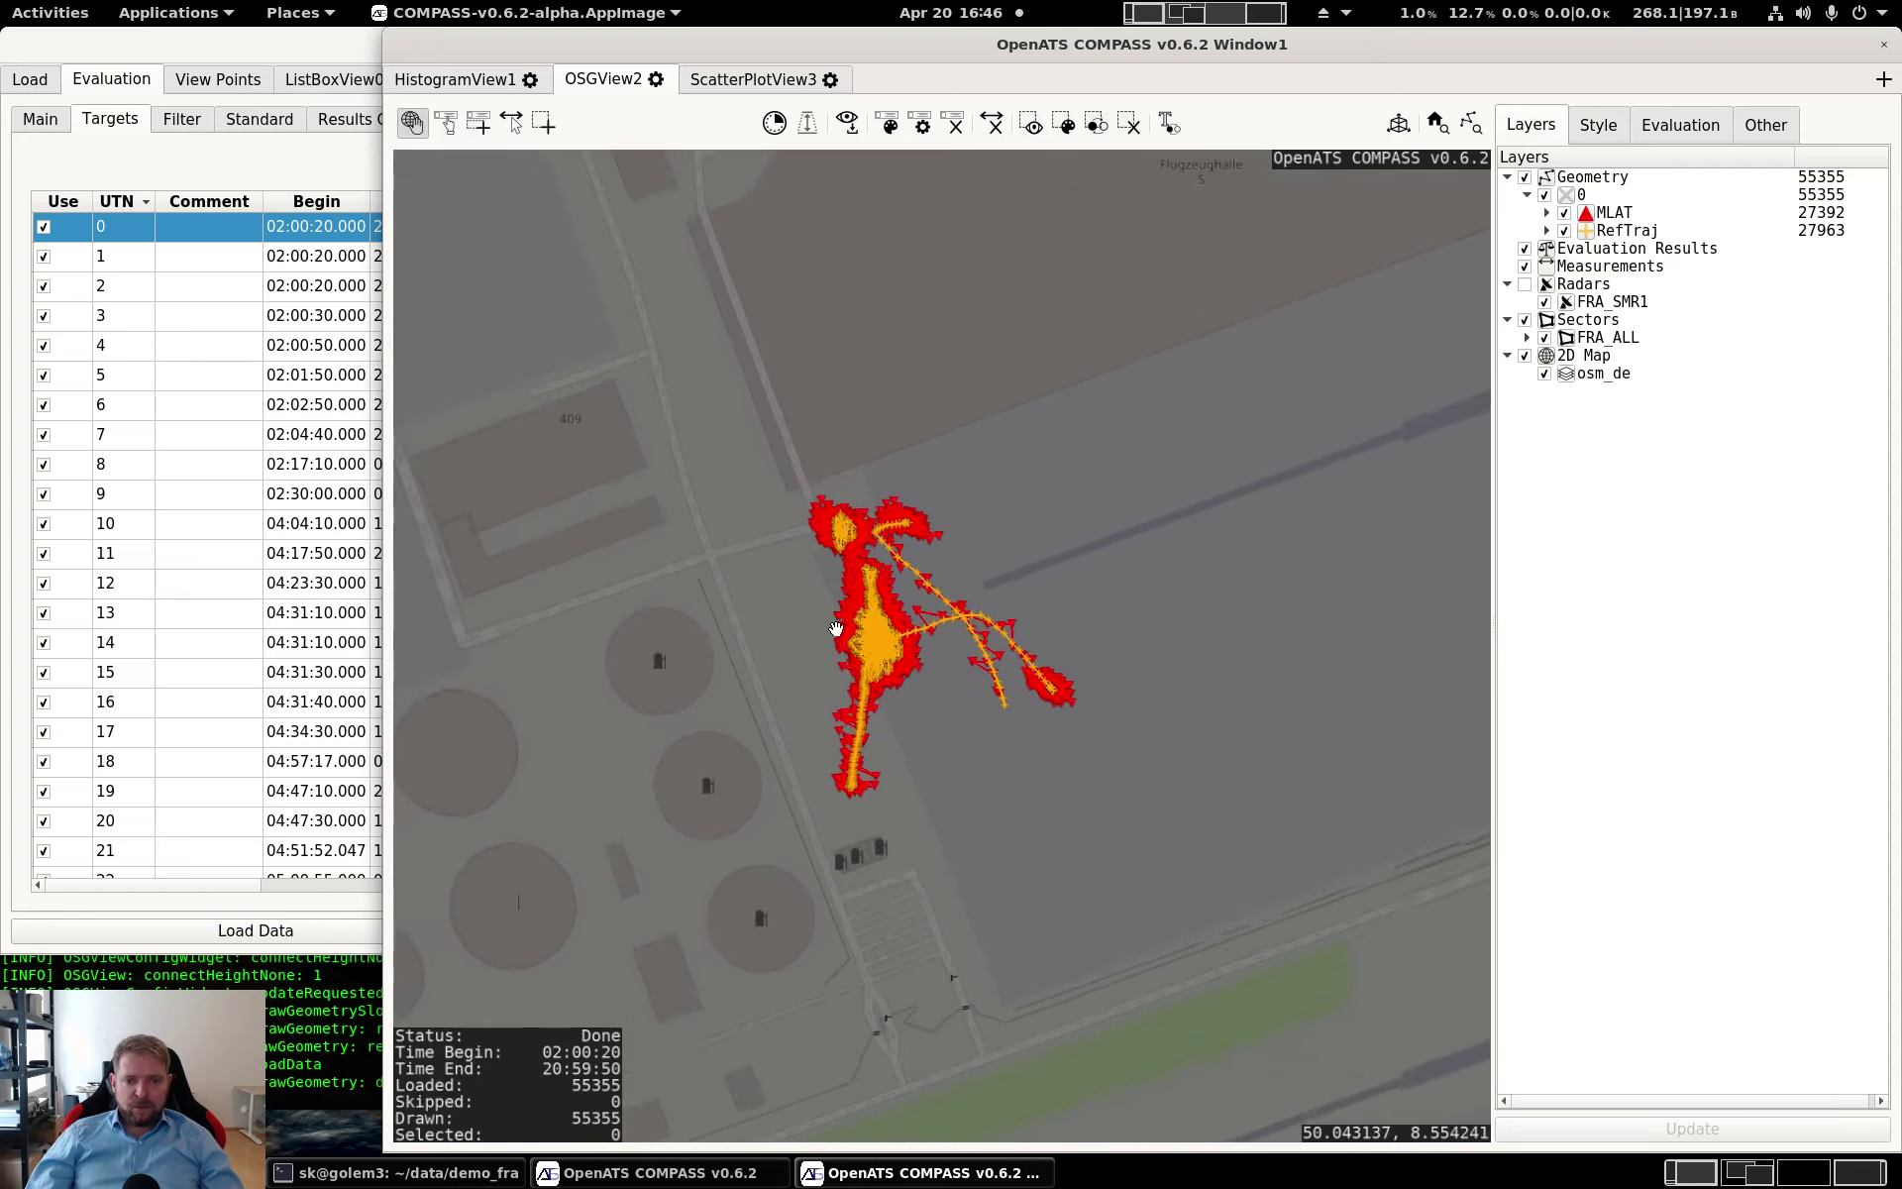
scroll(848, 629, up, 3)
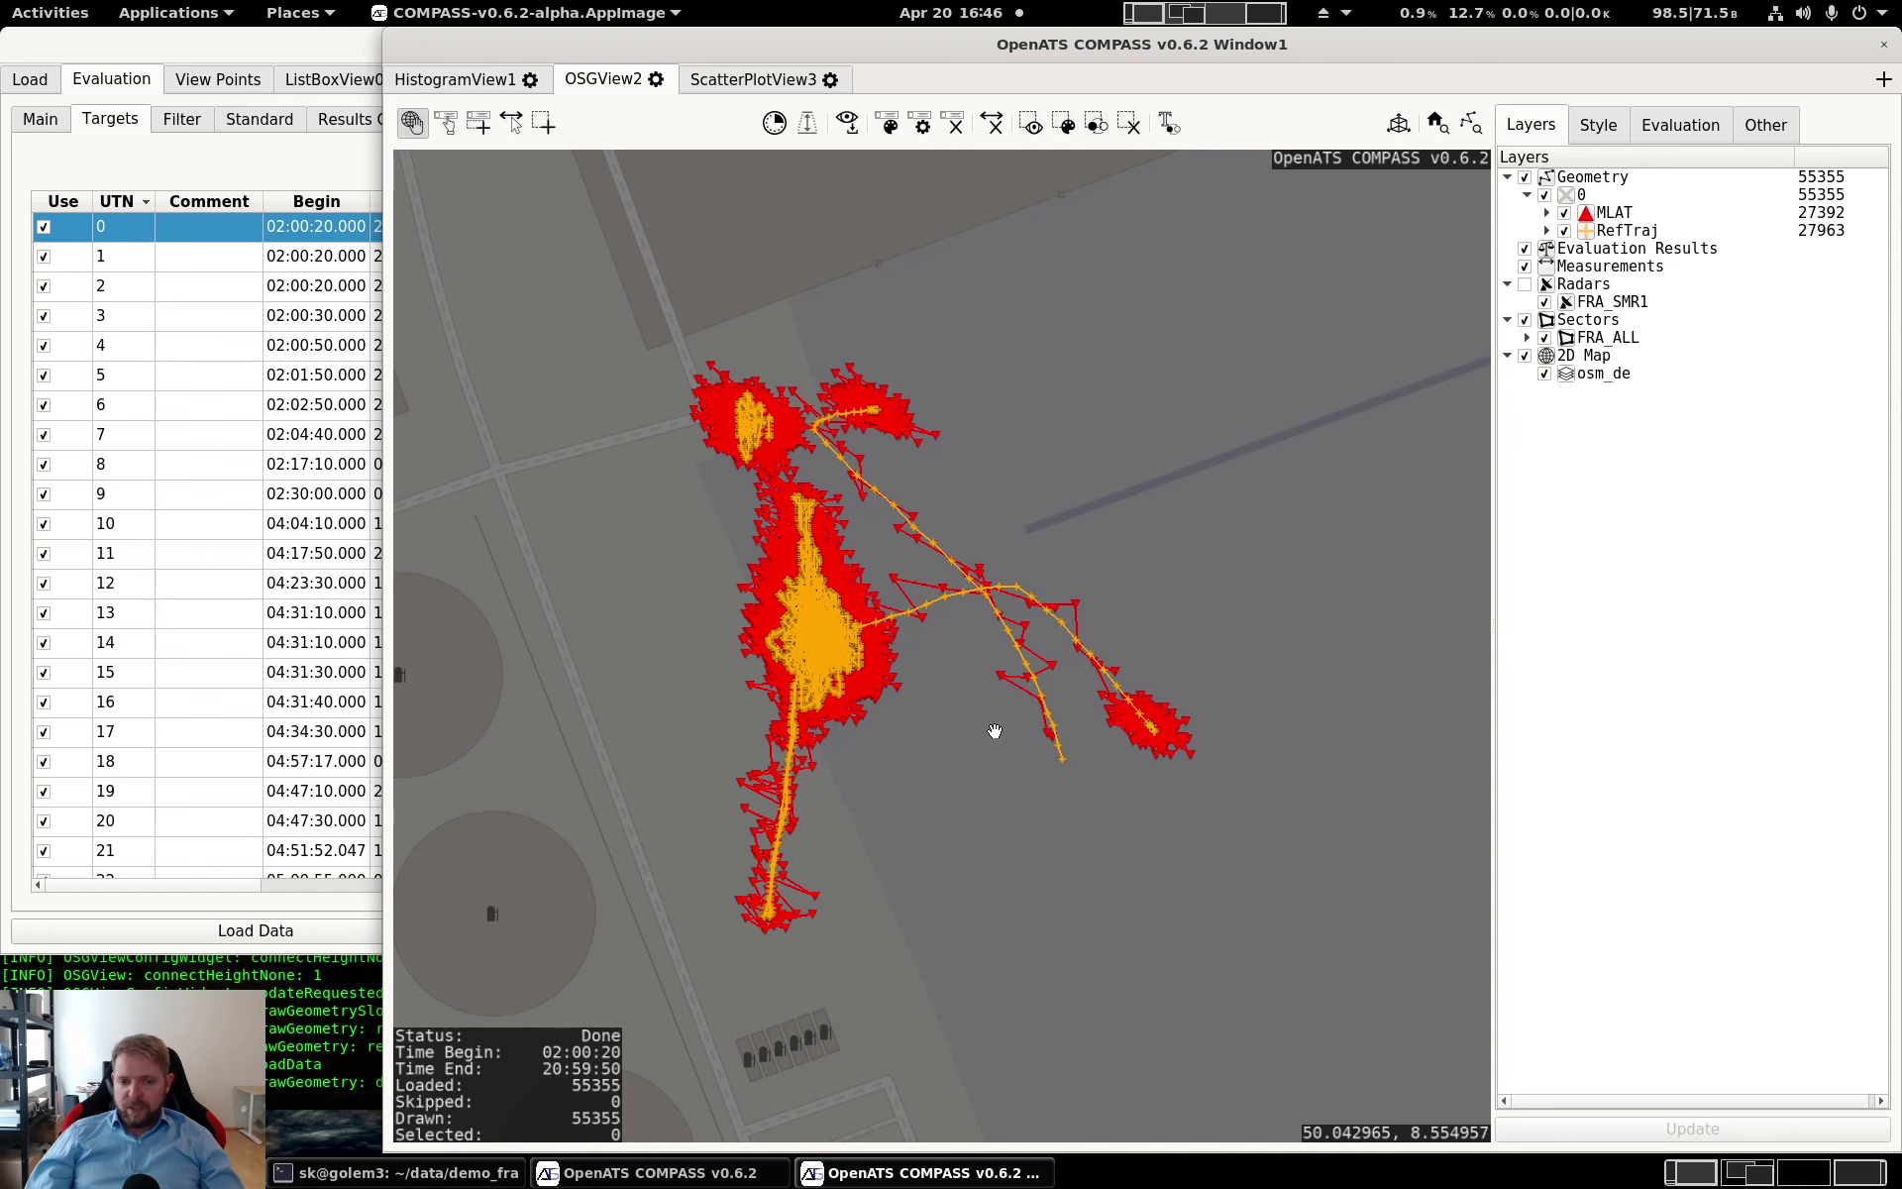
click(294, 261)
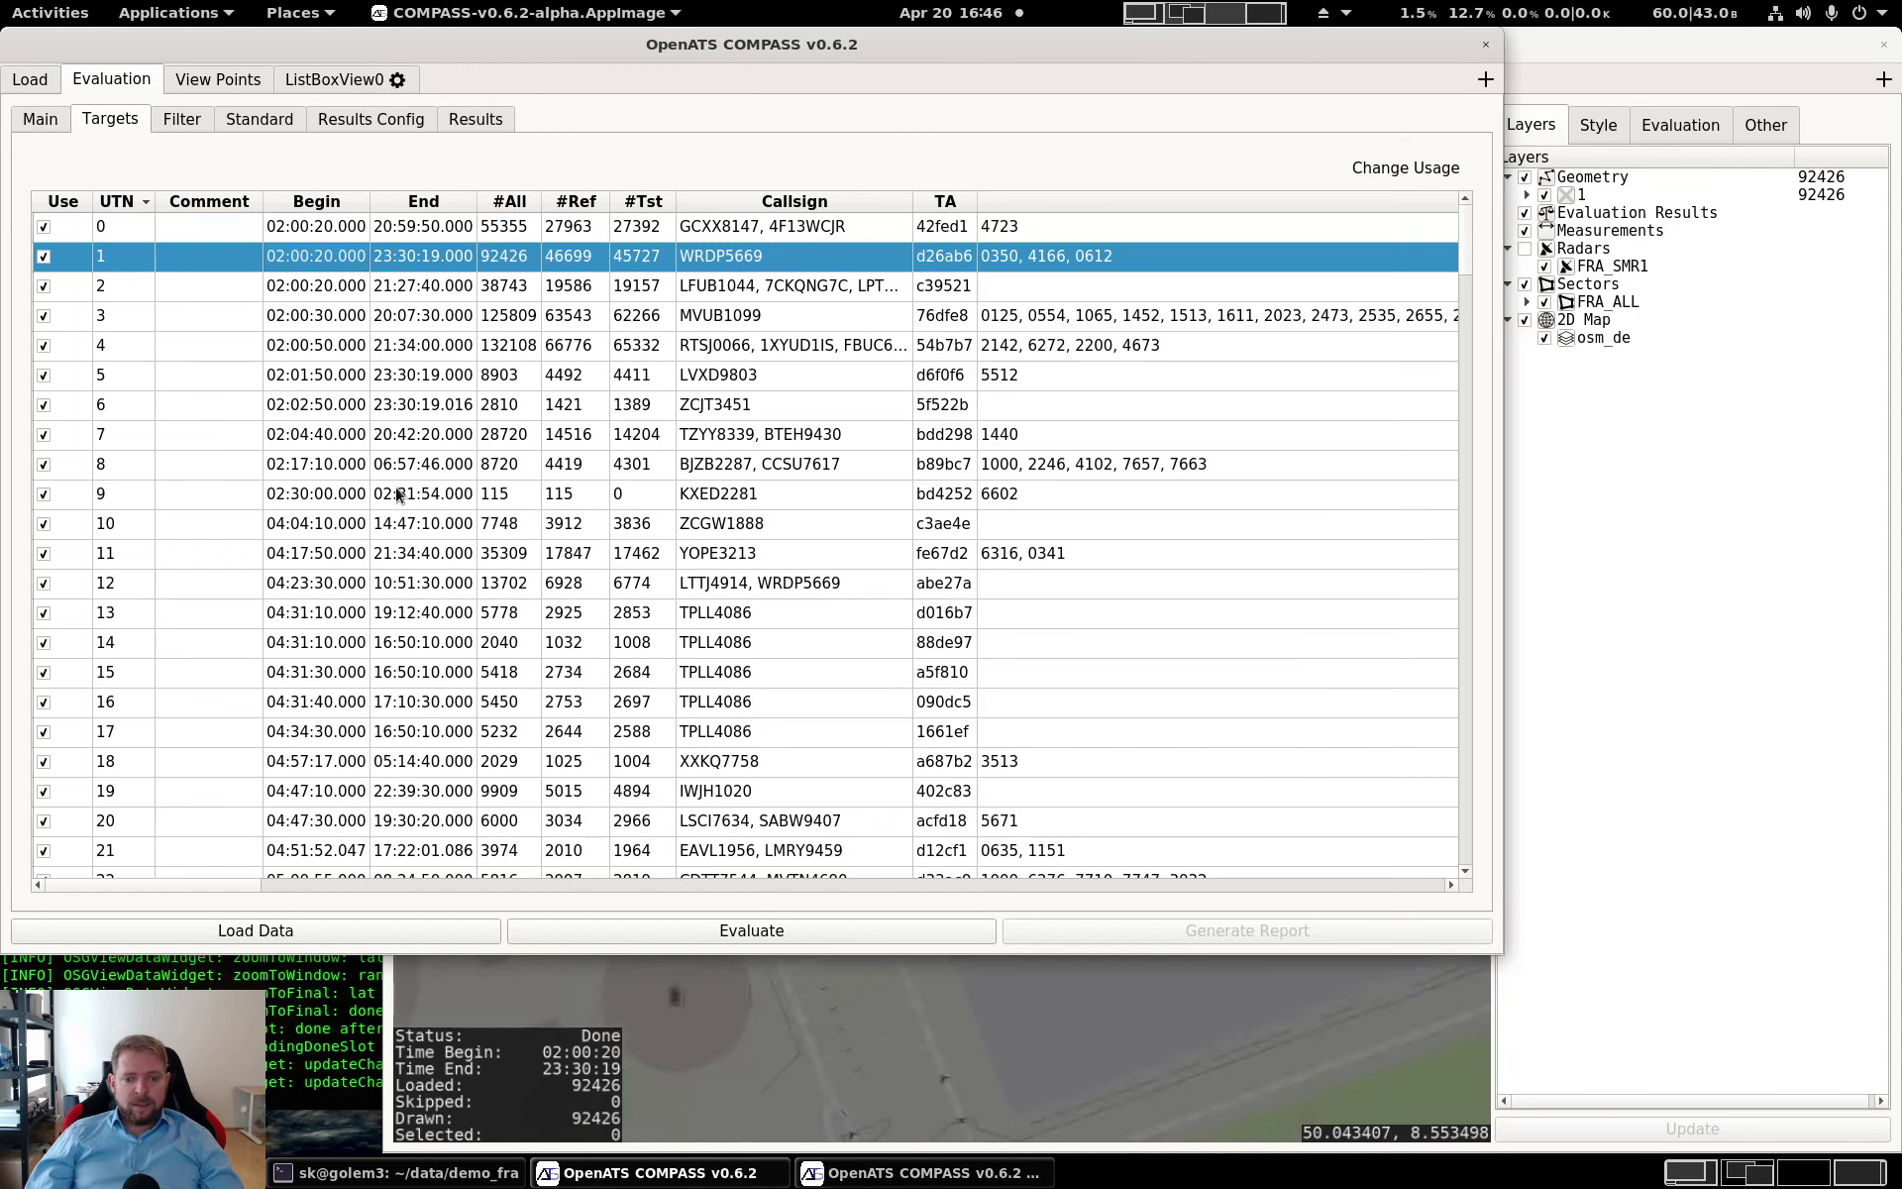
click(773, 1057)
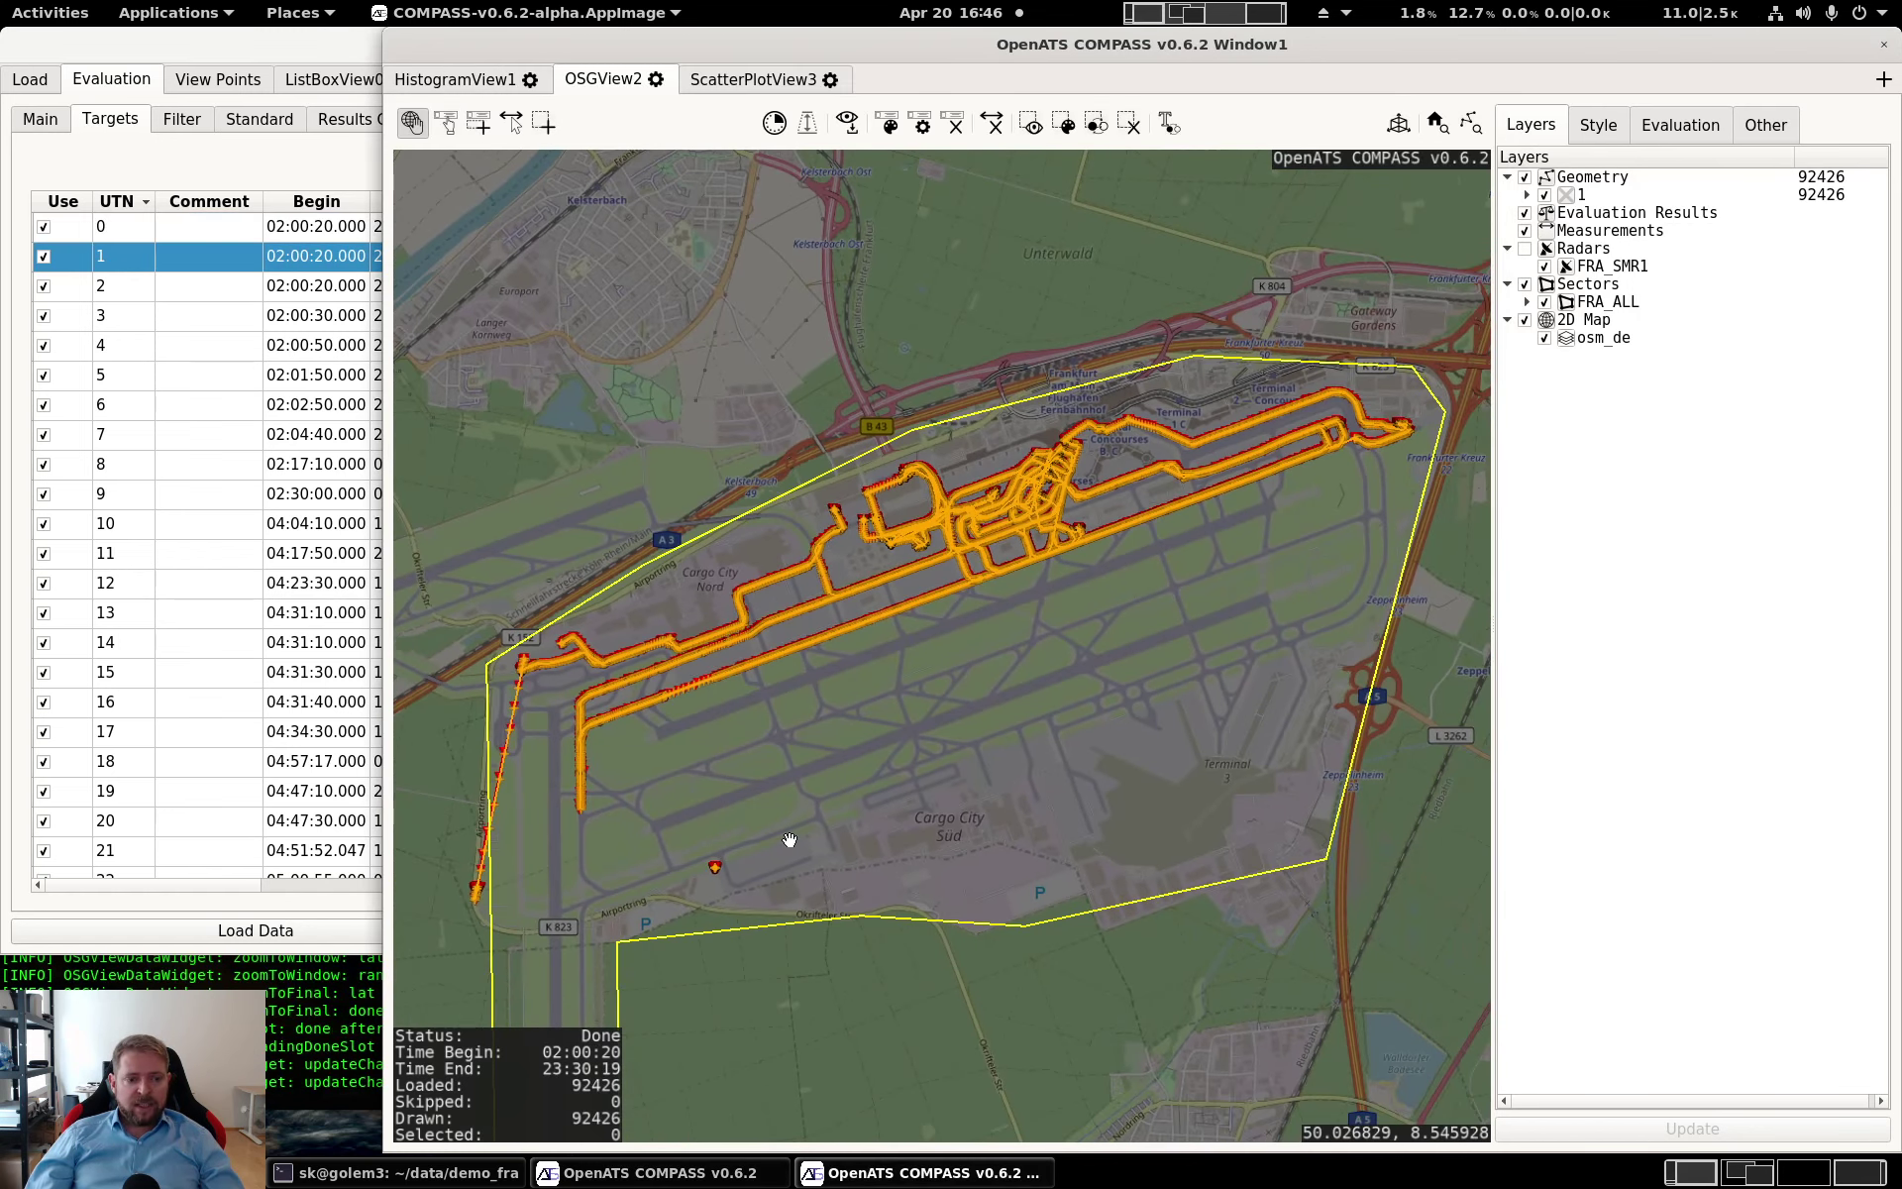
click(277, 286)
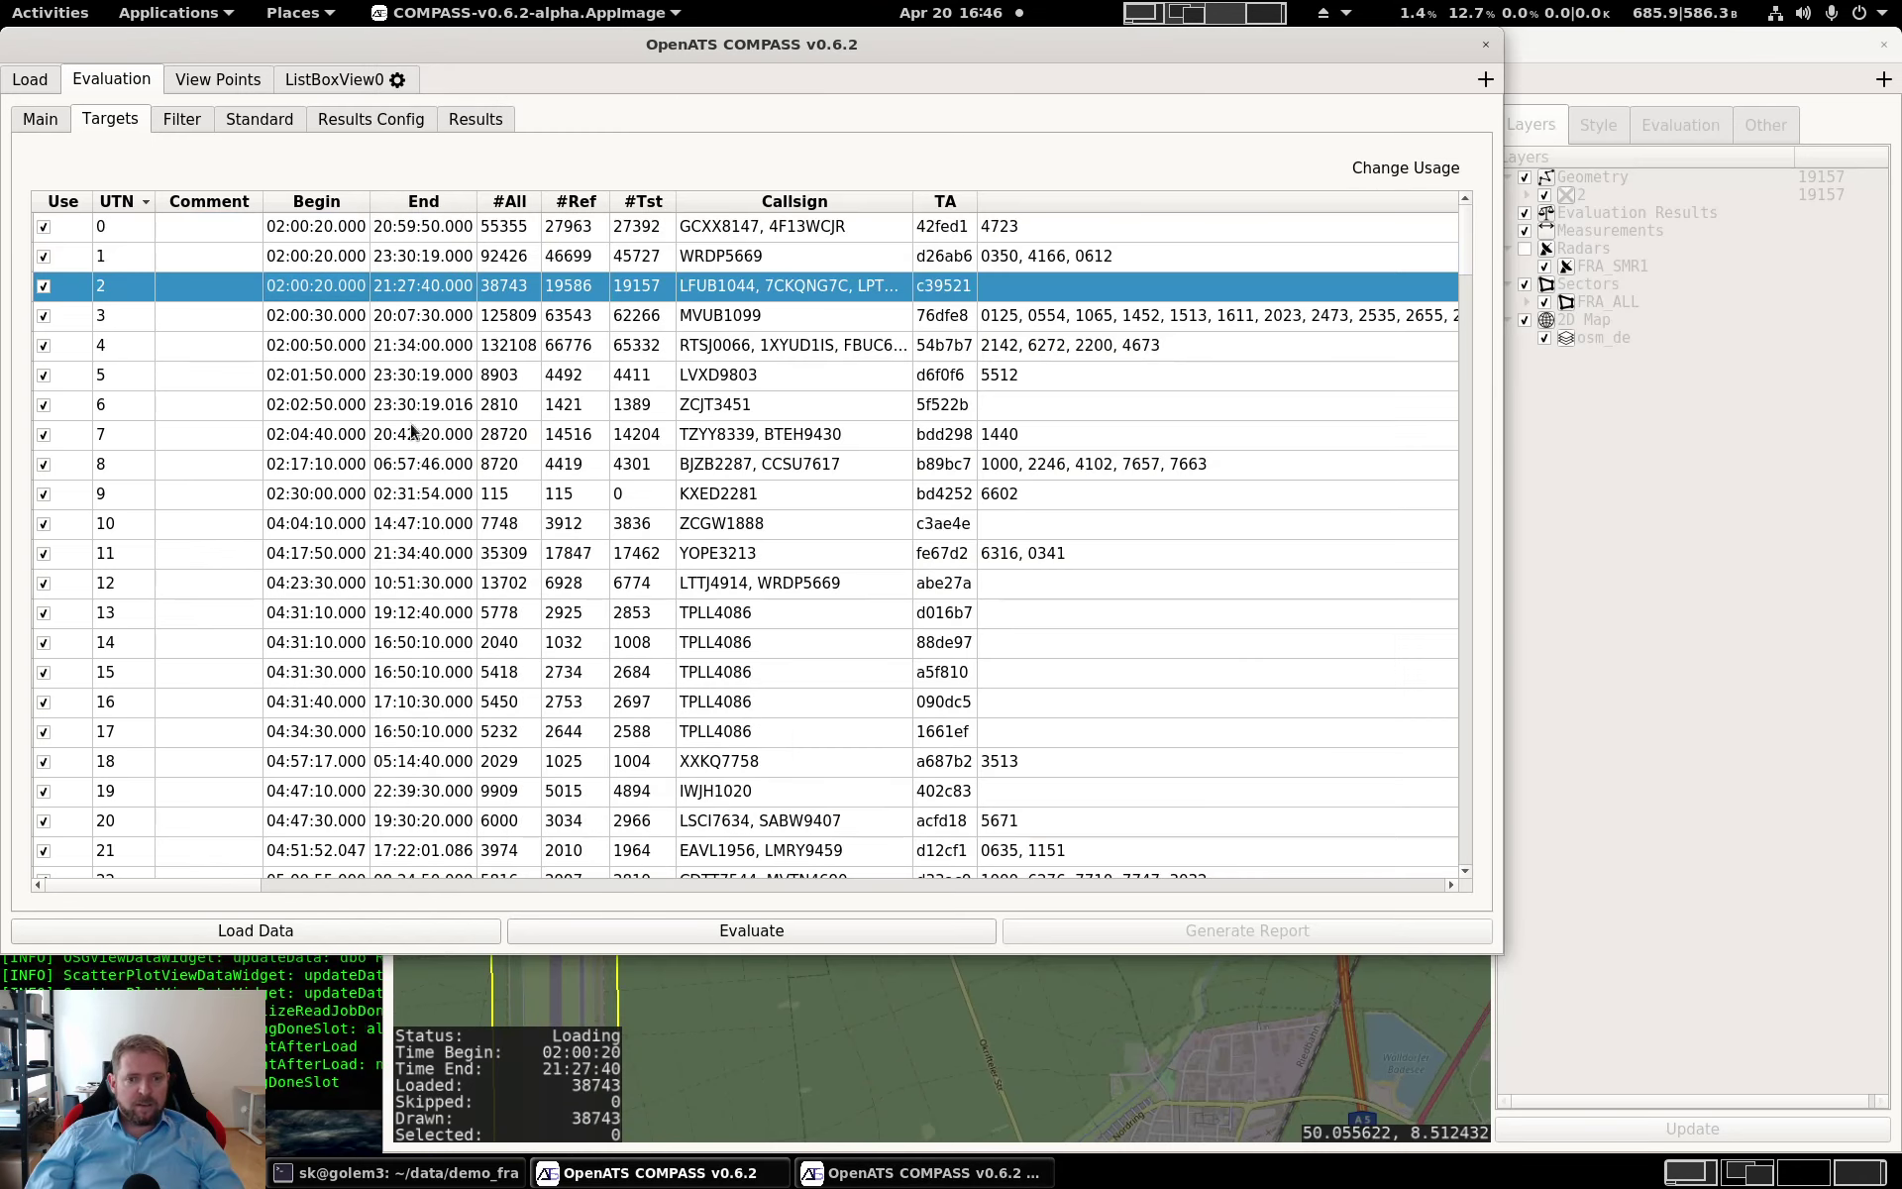
click(869, 1048)
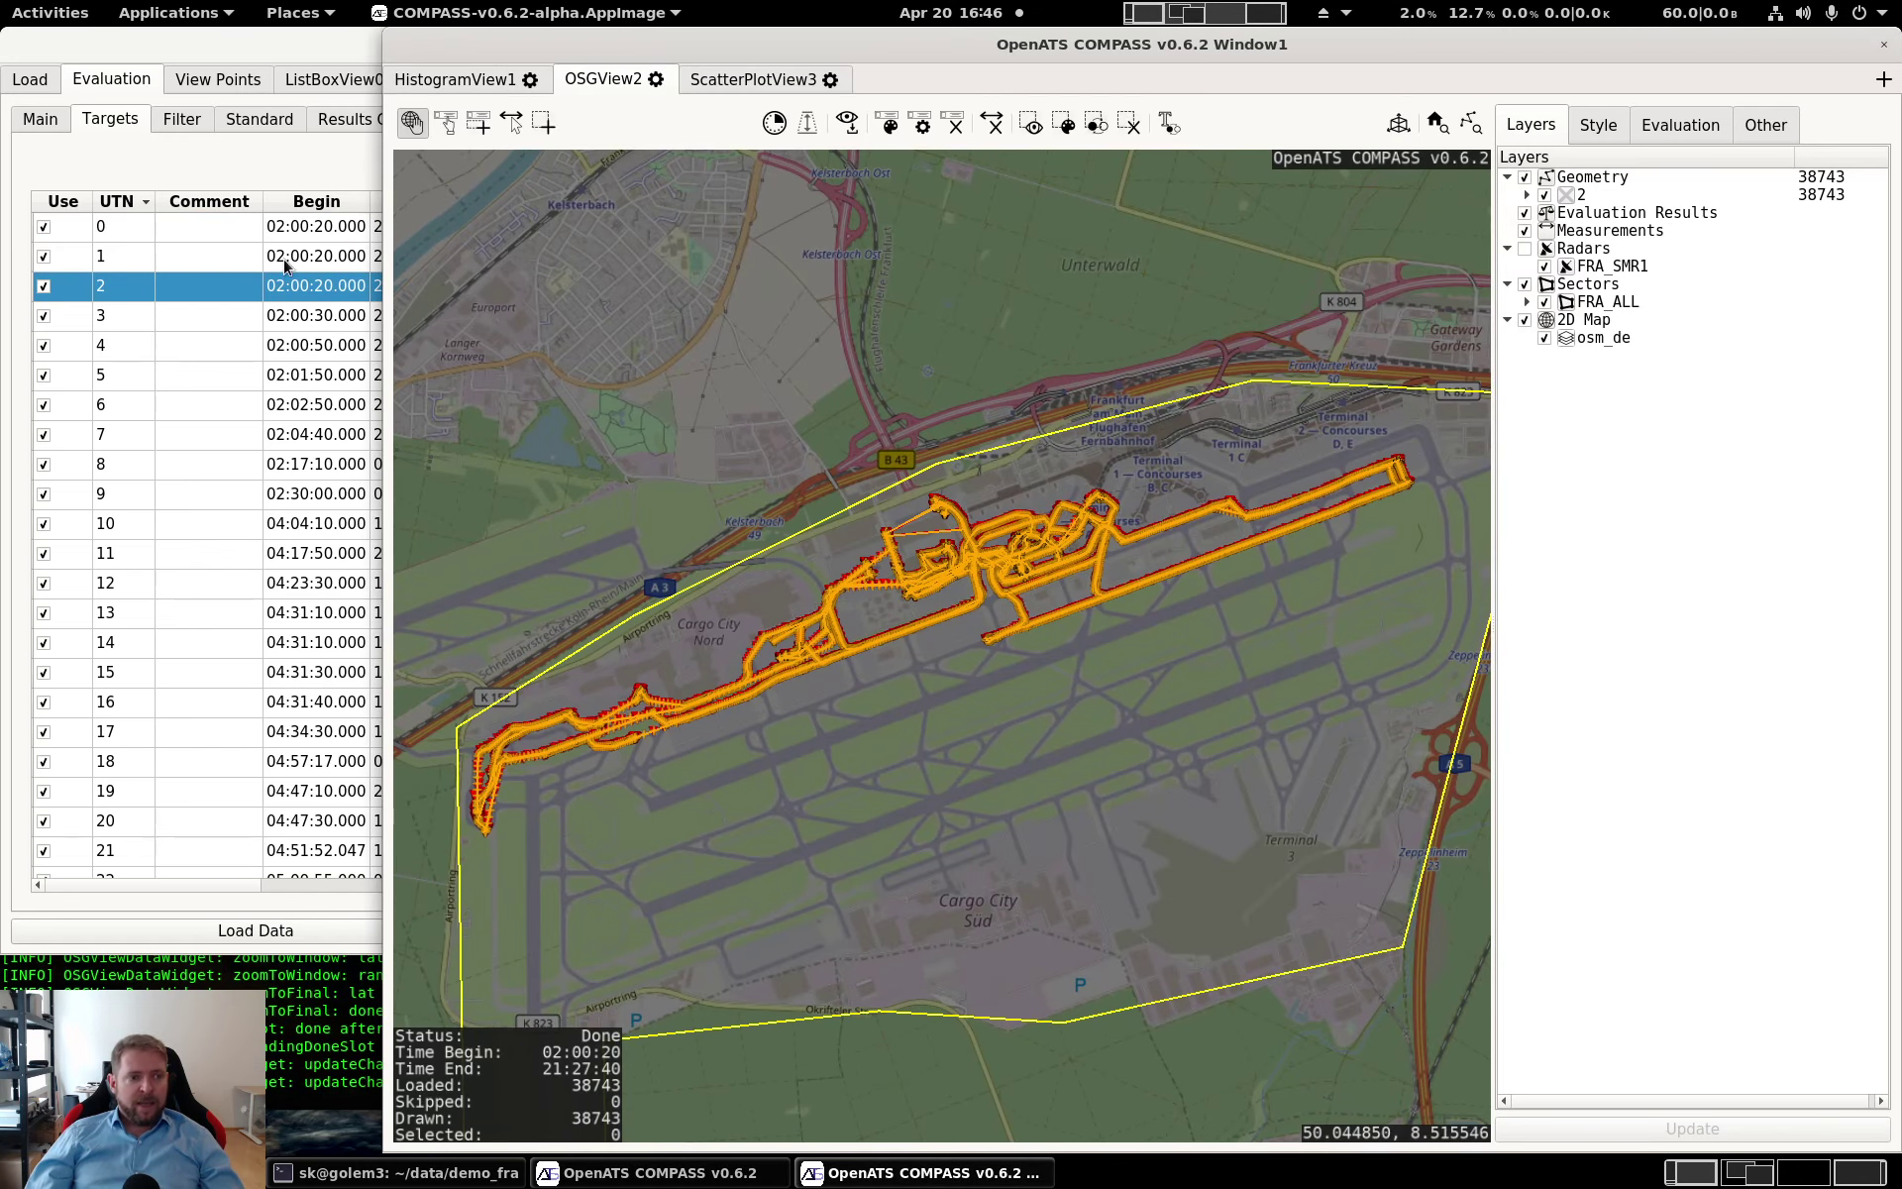
Show the data of targets UTN 3 and UTN 4 one after another and compare their MLAT and RefTraj tracks on the map
click(315, 324)
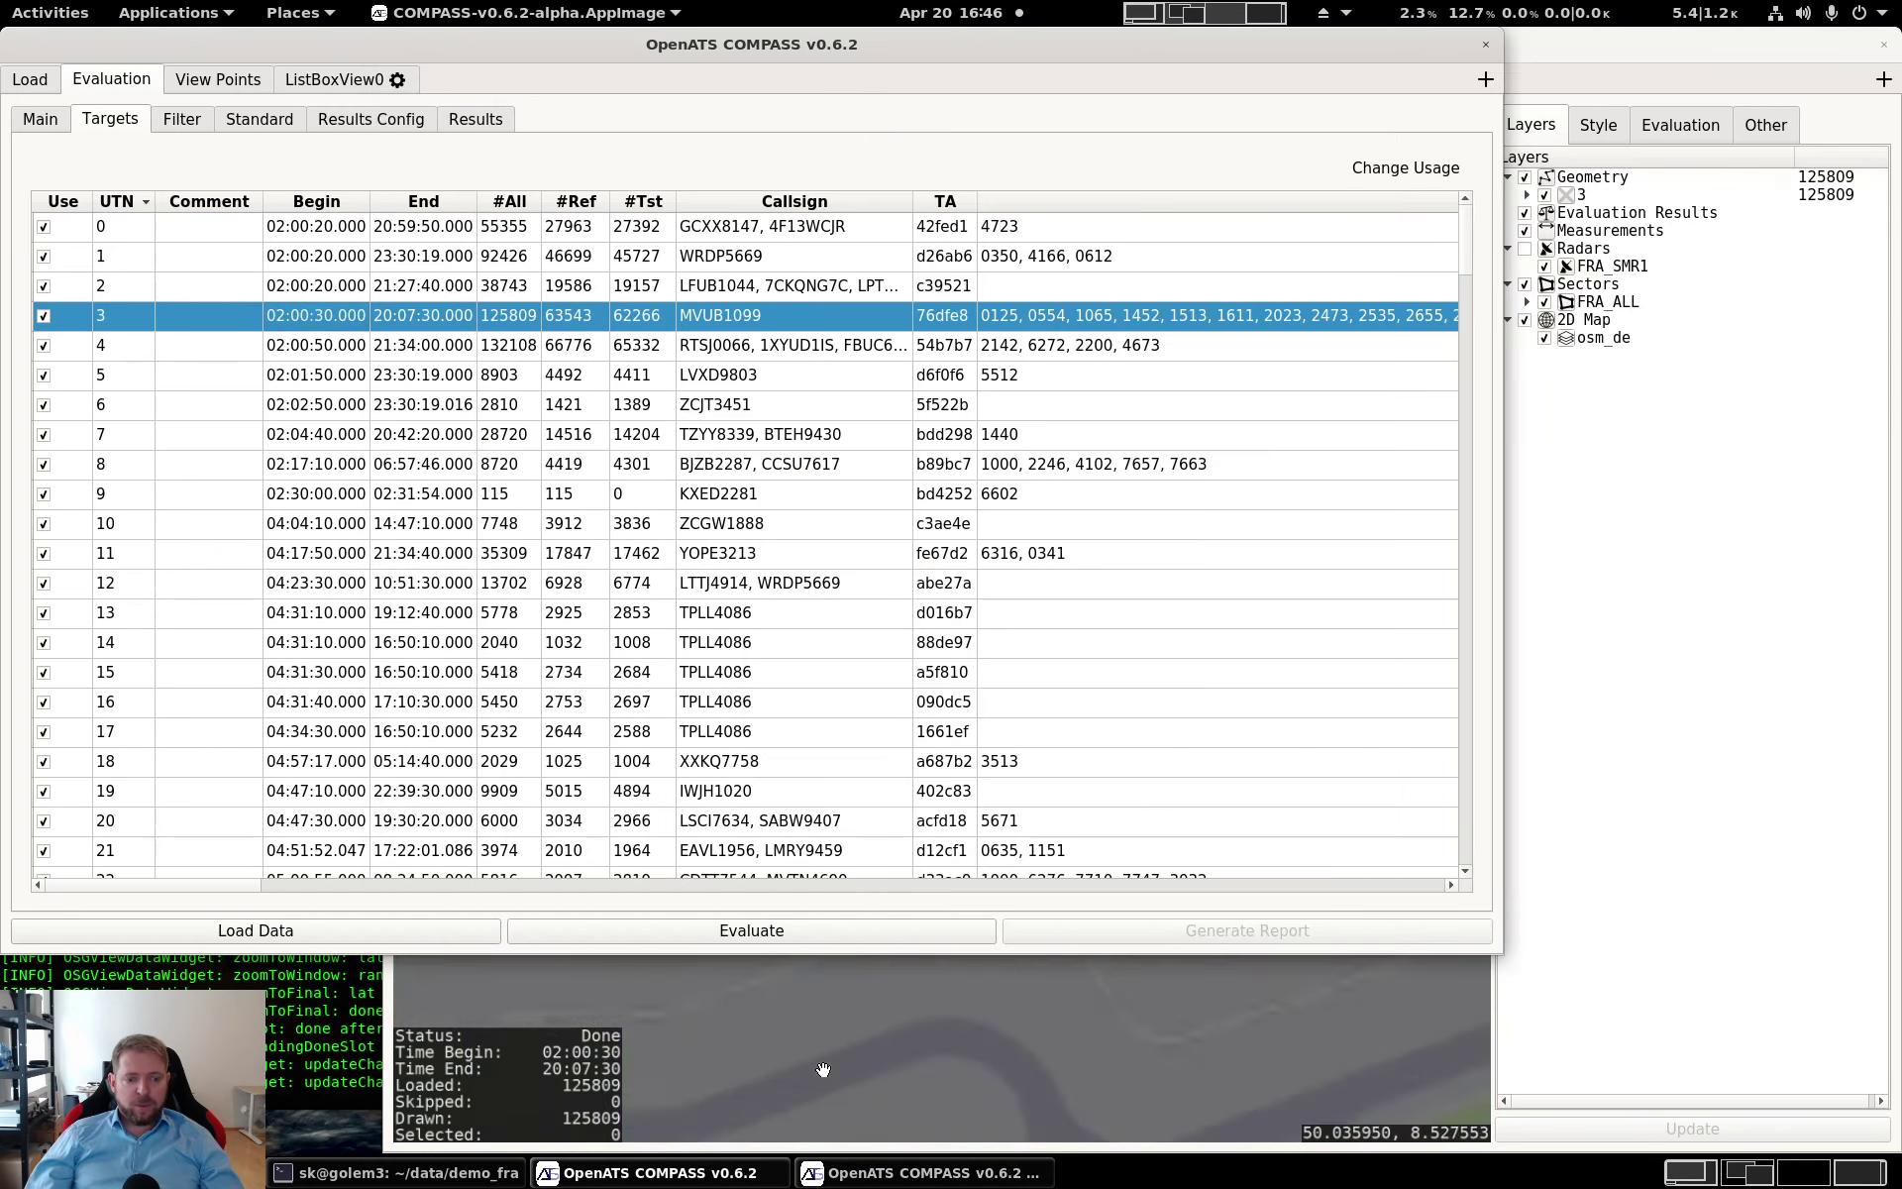
click(822, 1068)
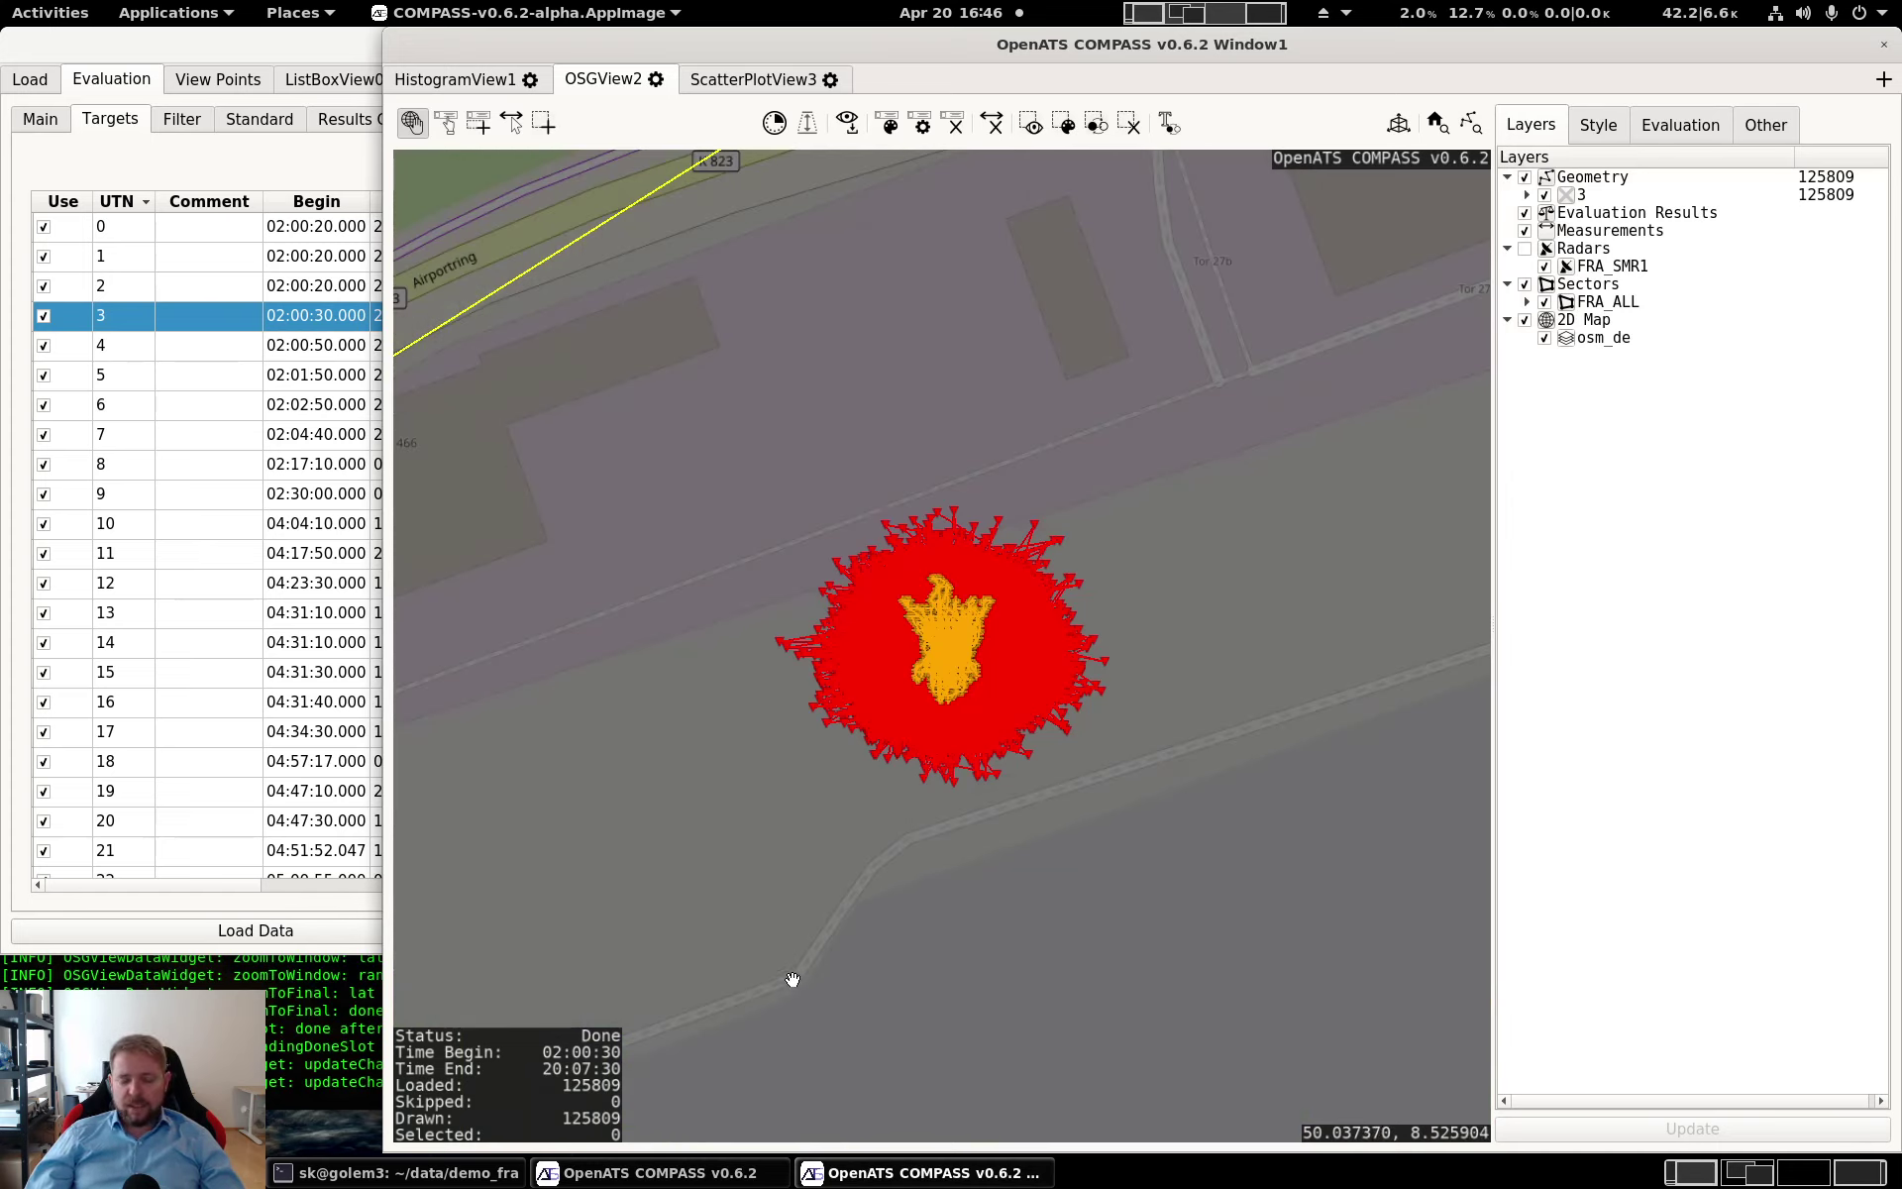
click(228, 345)
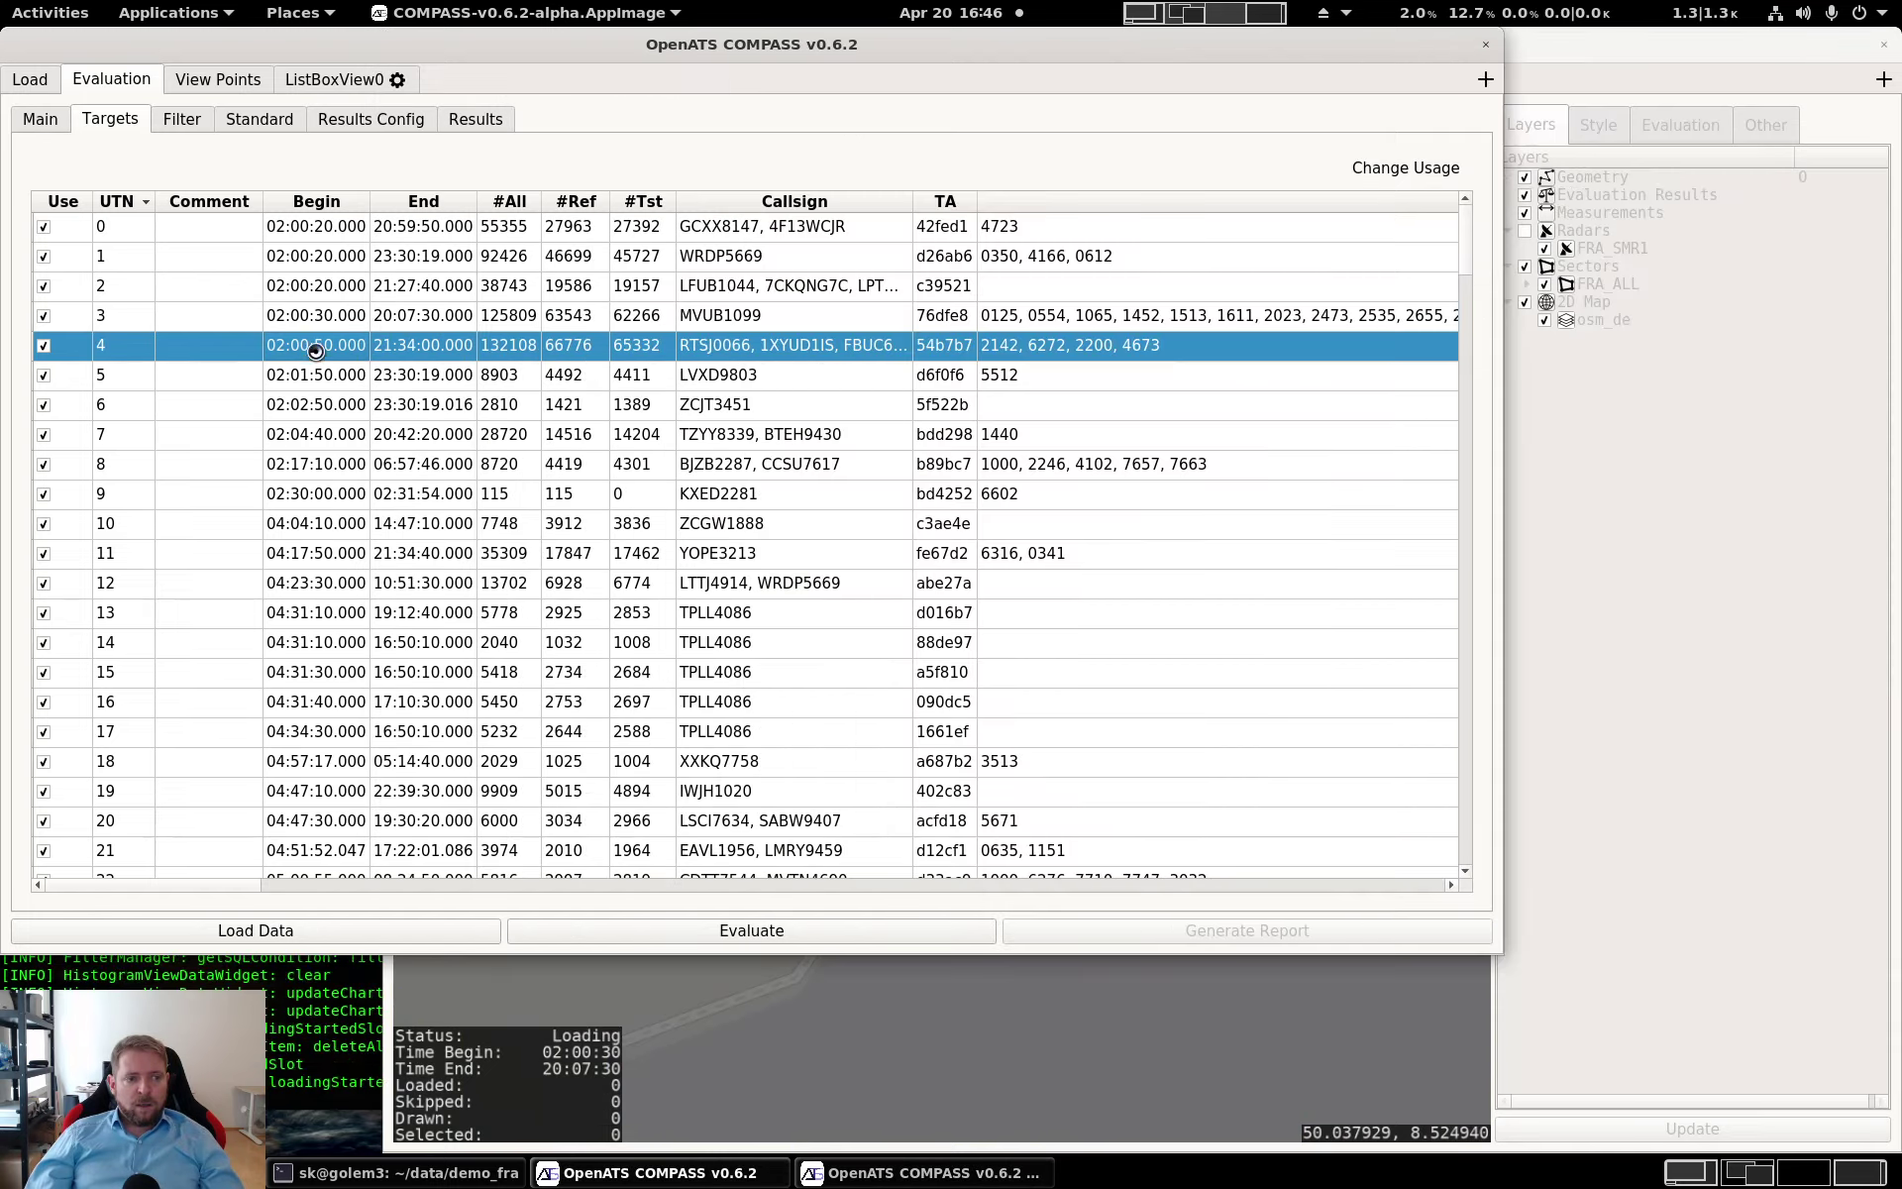
click(744, 973)
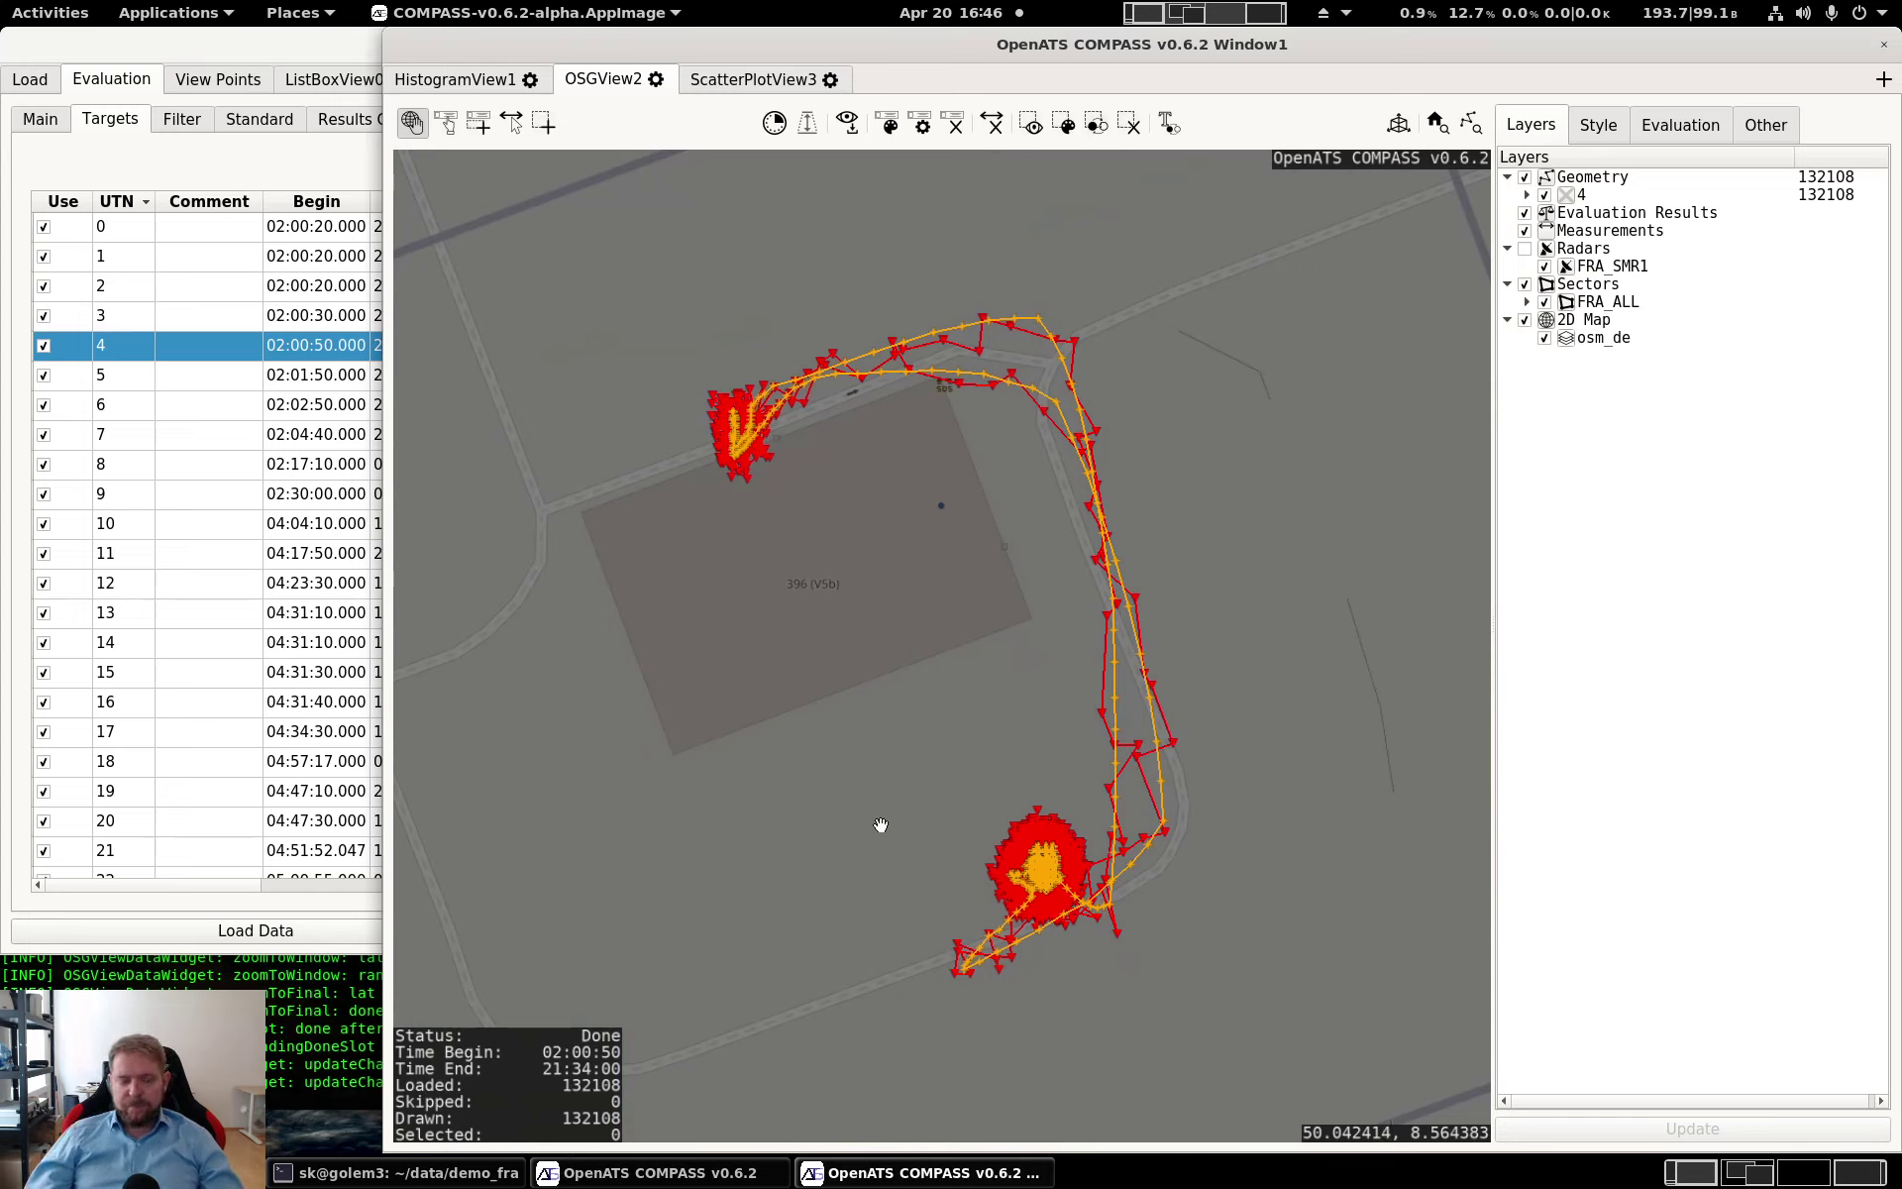
Enter the comment TODO for target UTN 4 in the evaluation targets list
click(311, 45)
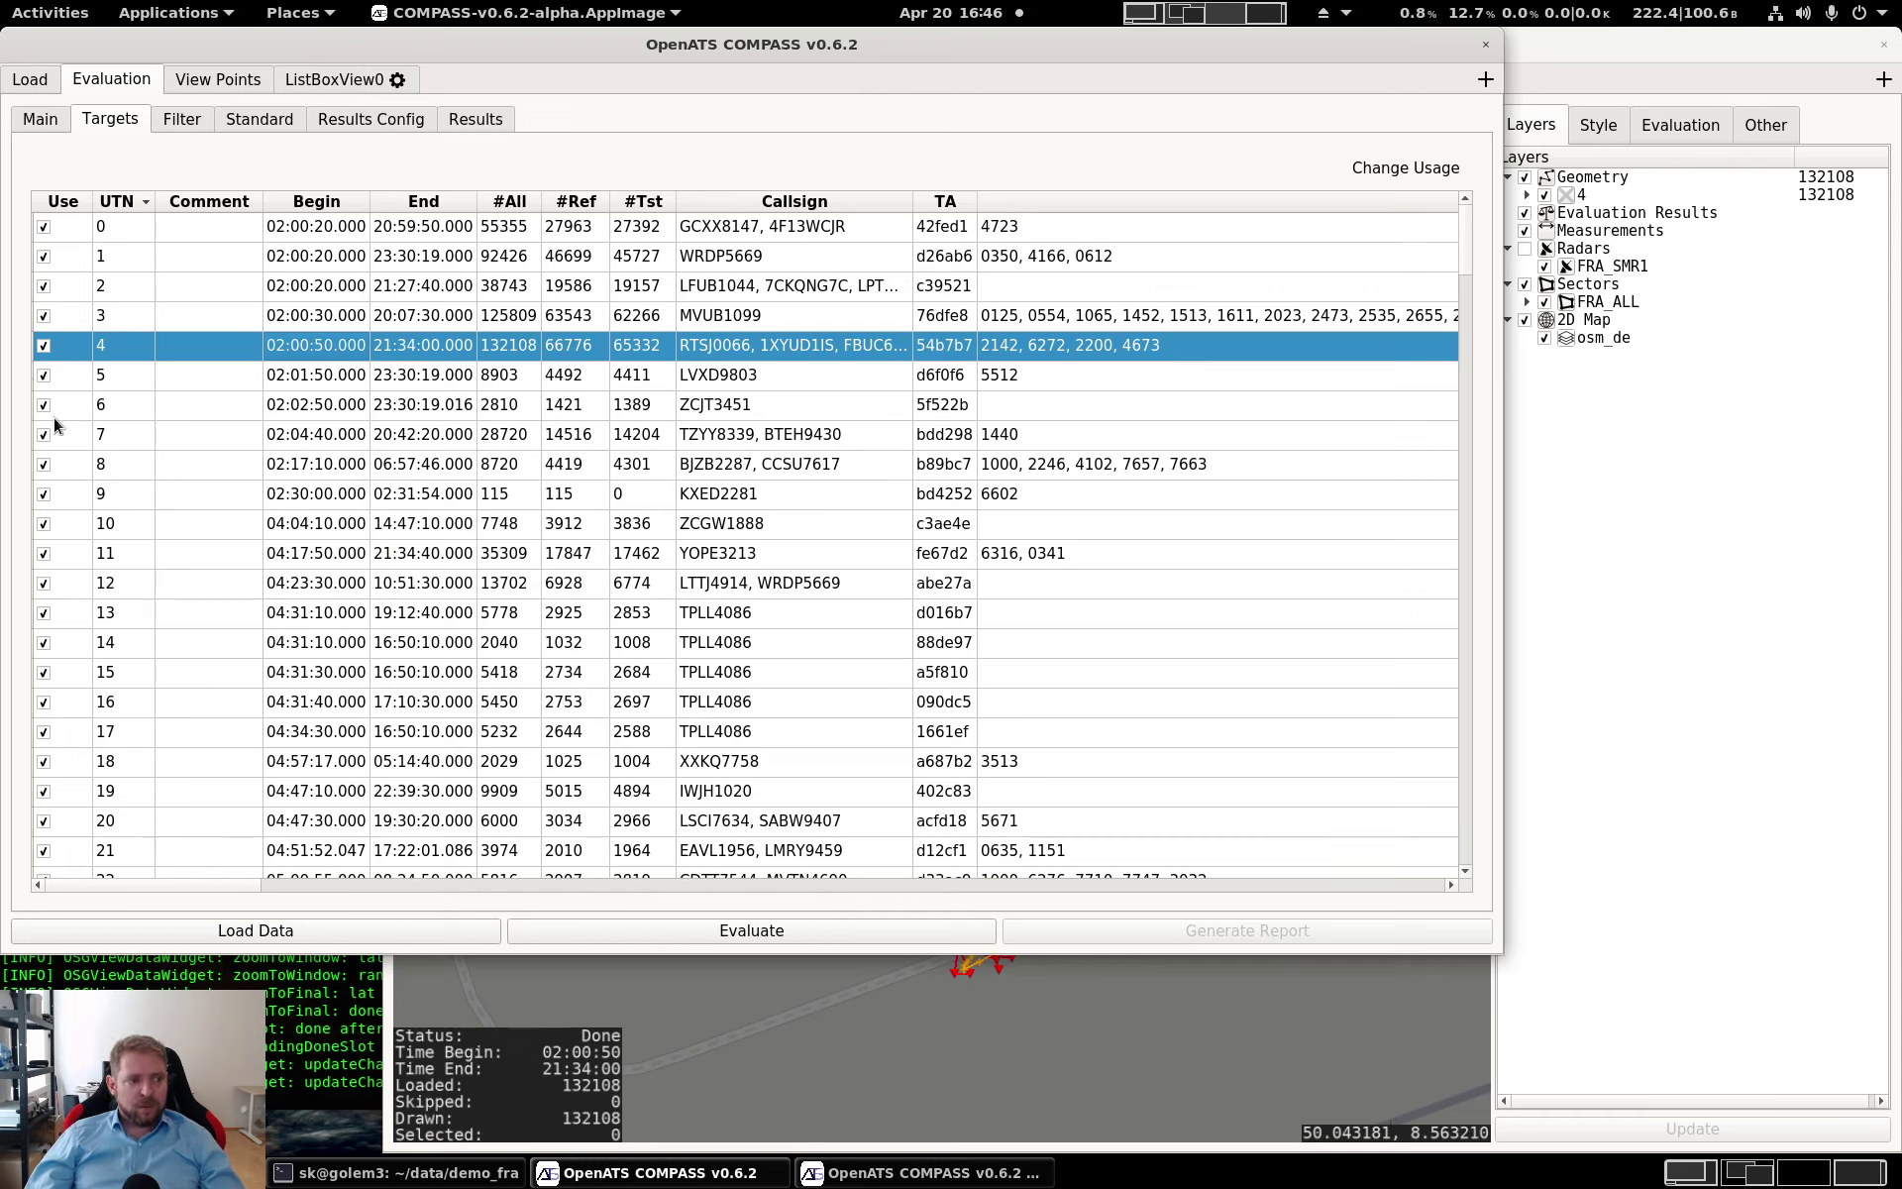
double_click(204, 346)
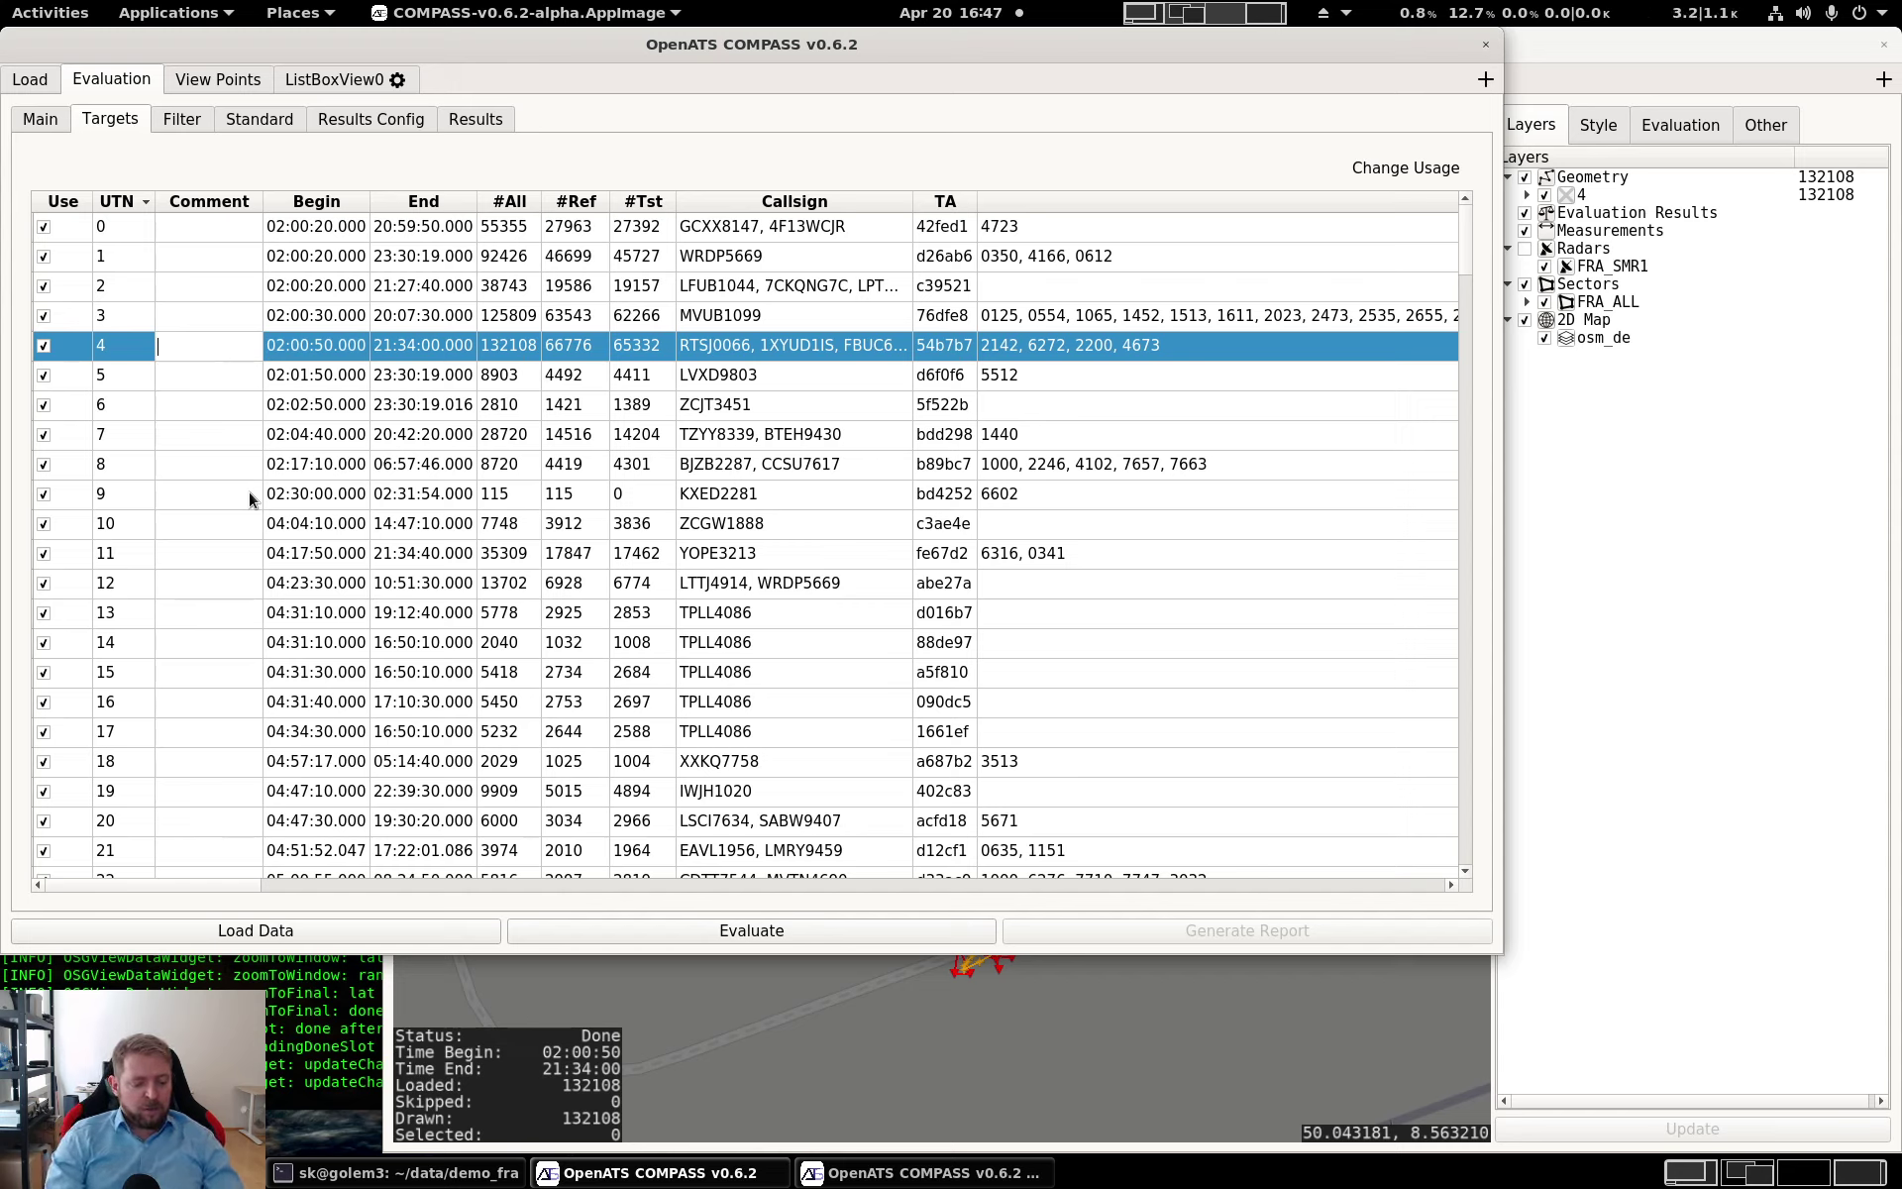
text(TODO)
key(Return)
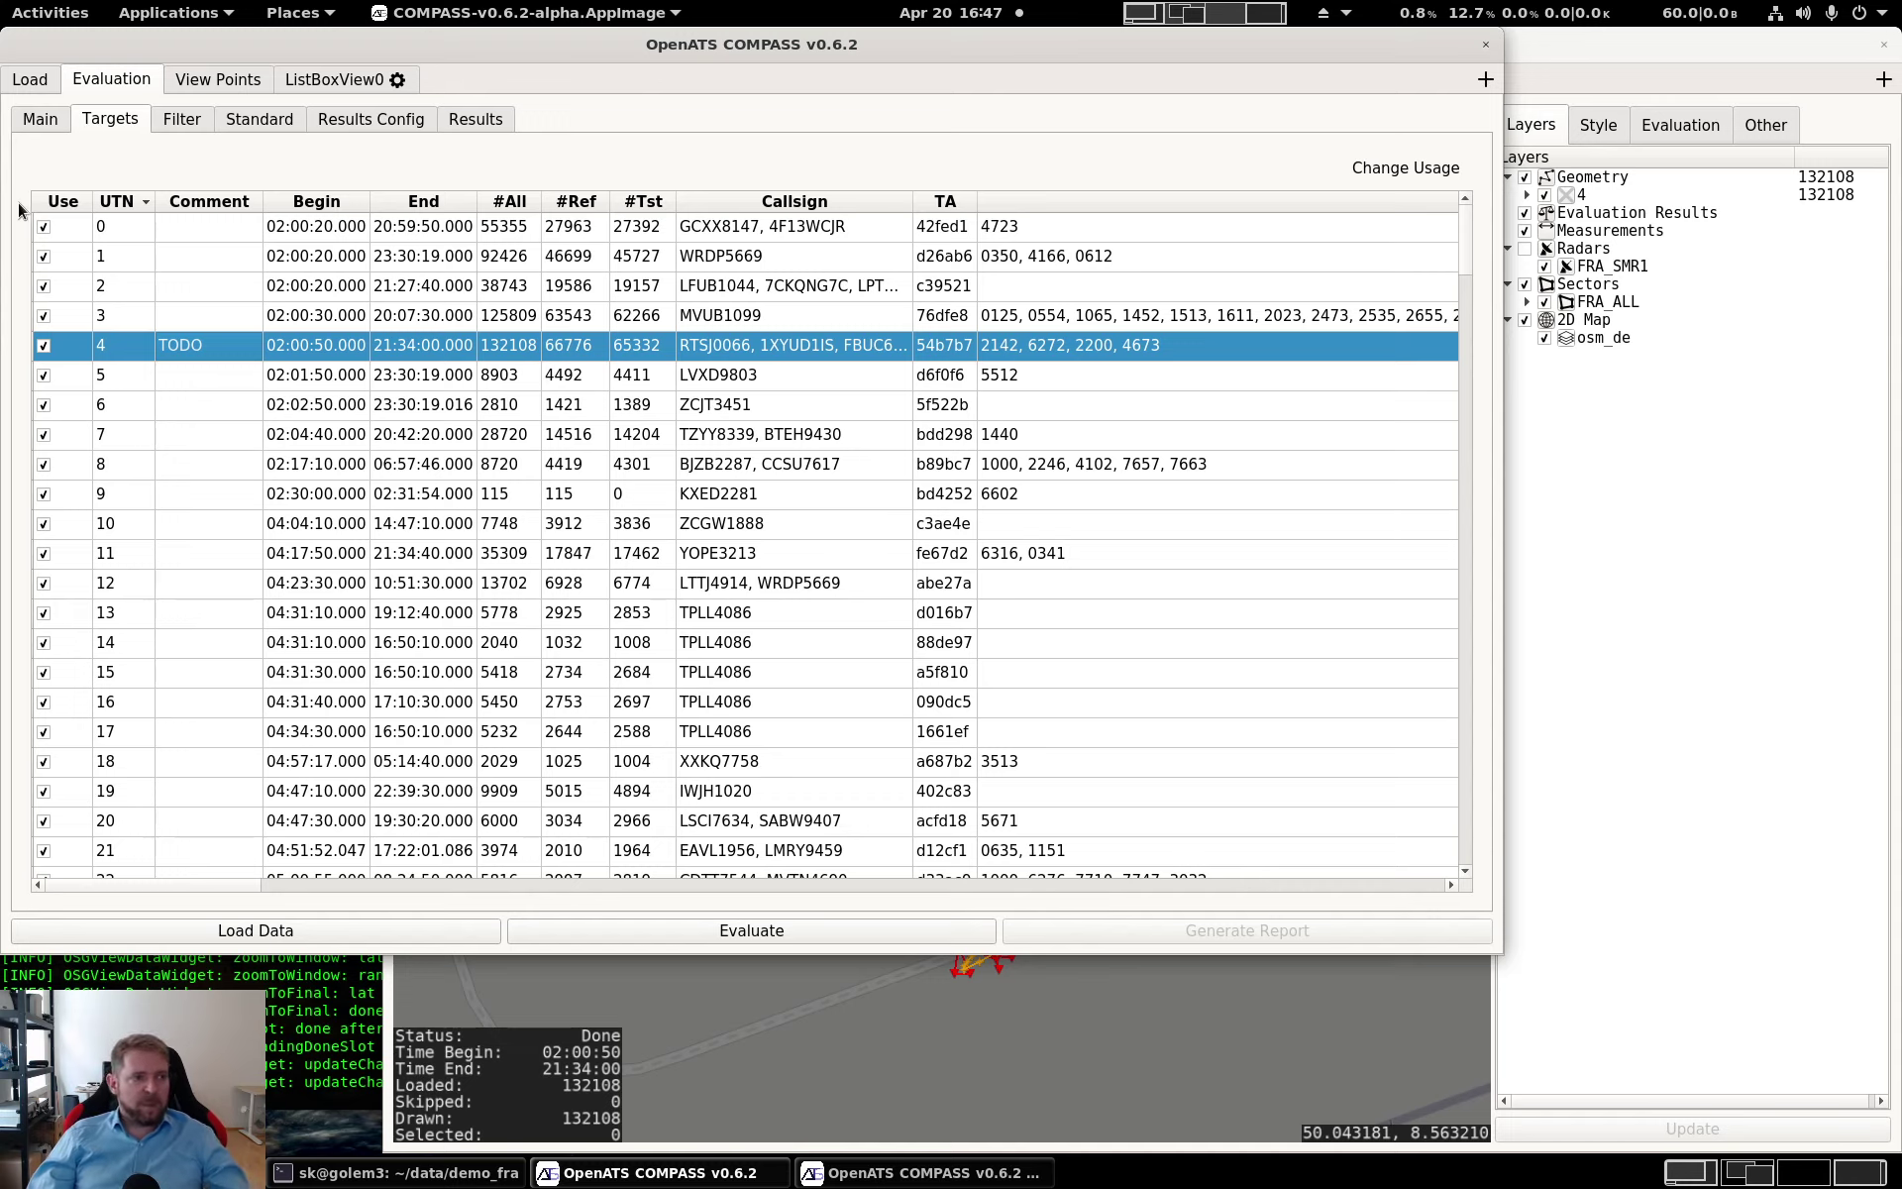
Run the evaluation of FRA_MLAT against GPS Trail with EUROCAE ED-117A and open the Results Overview table
click(45, 121)
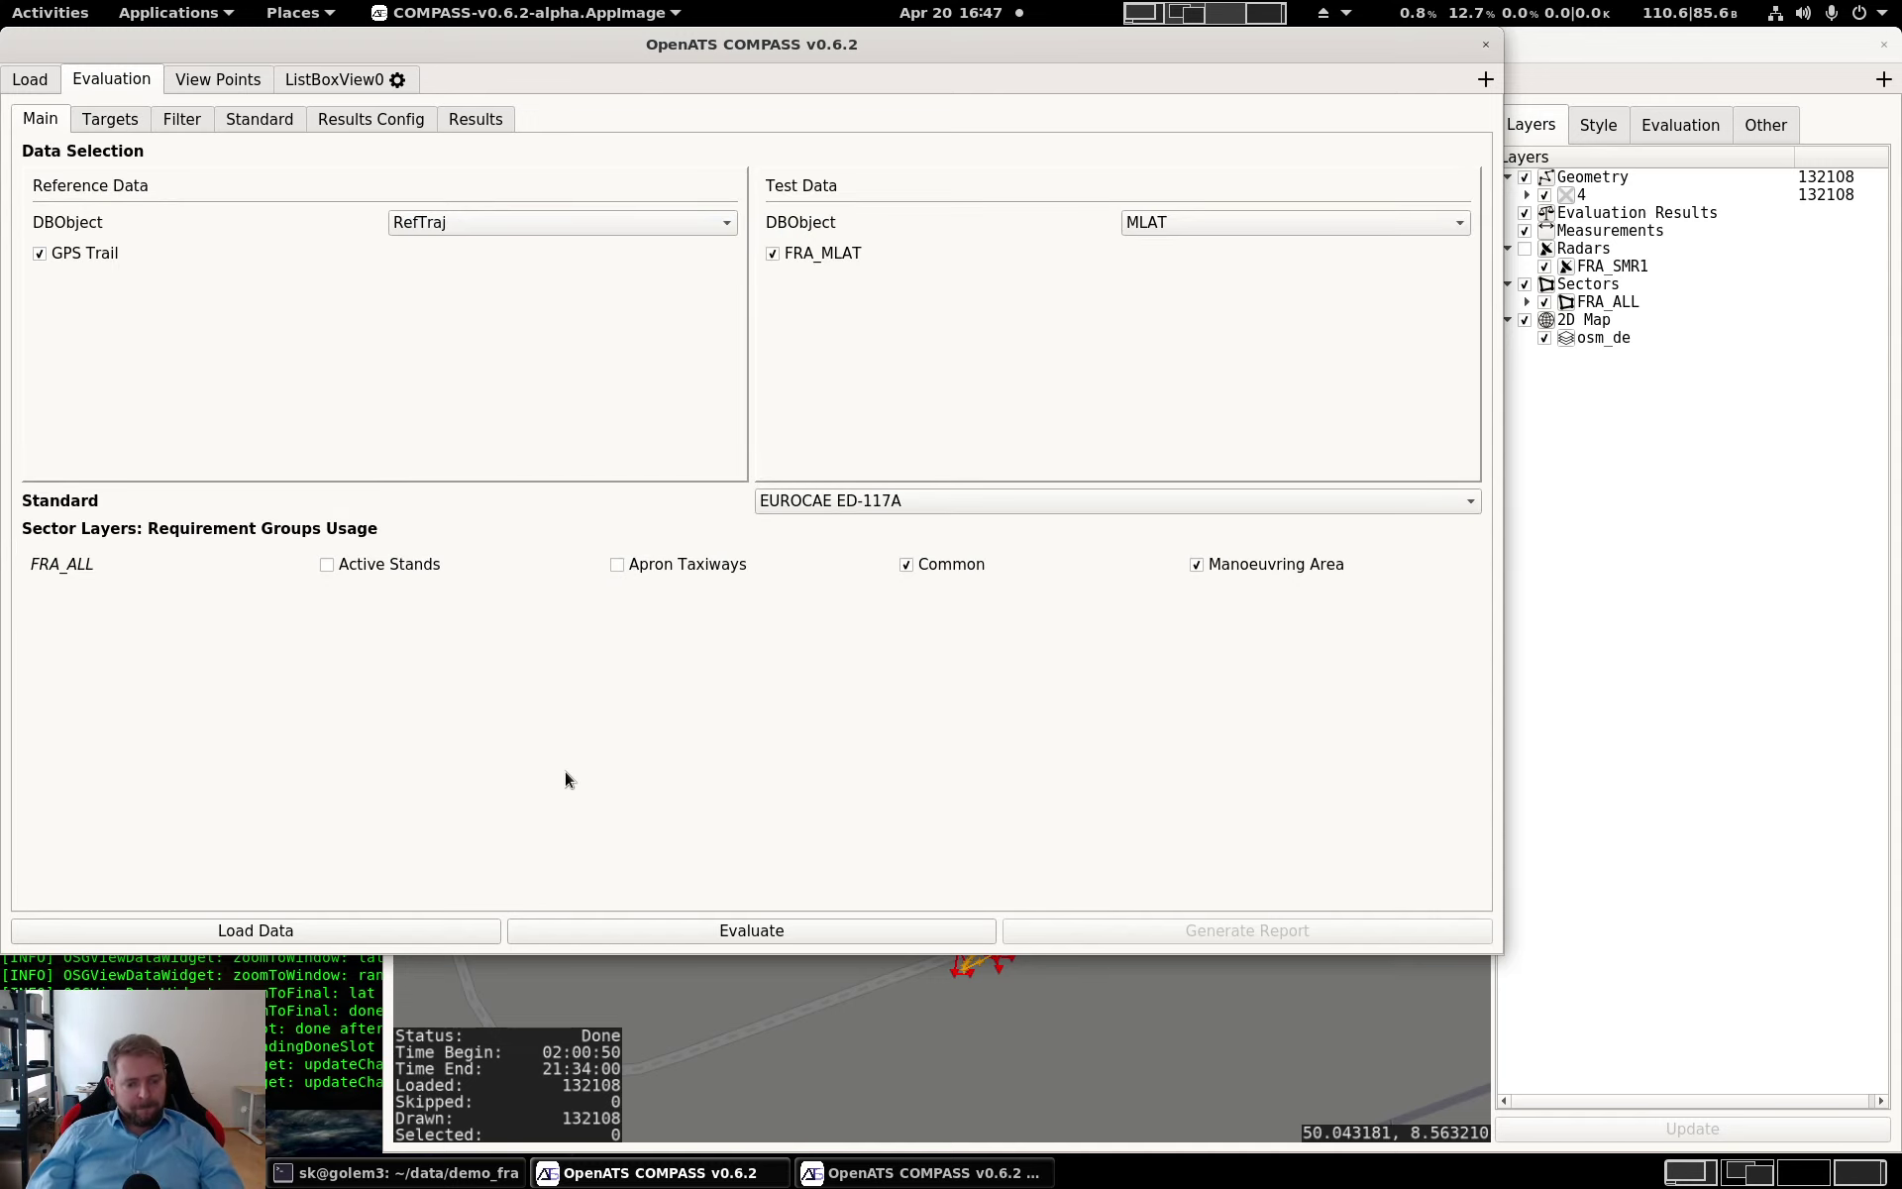
click(680, 929)
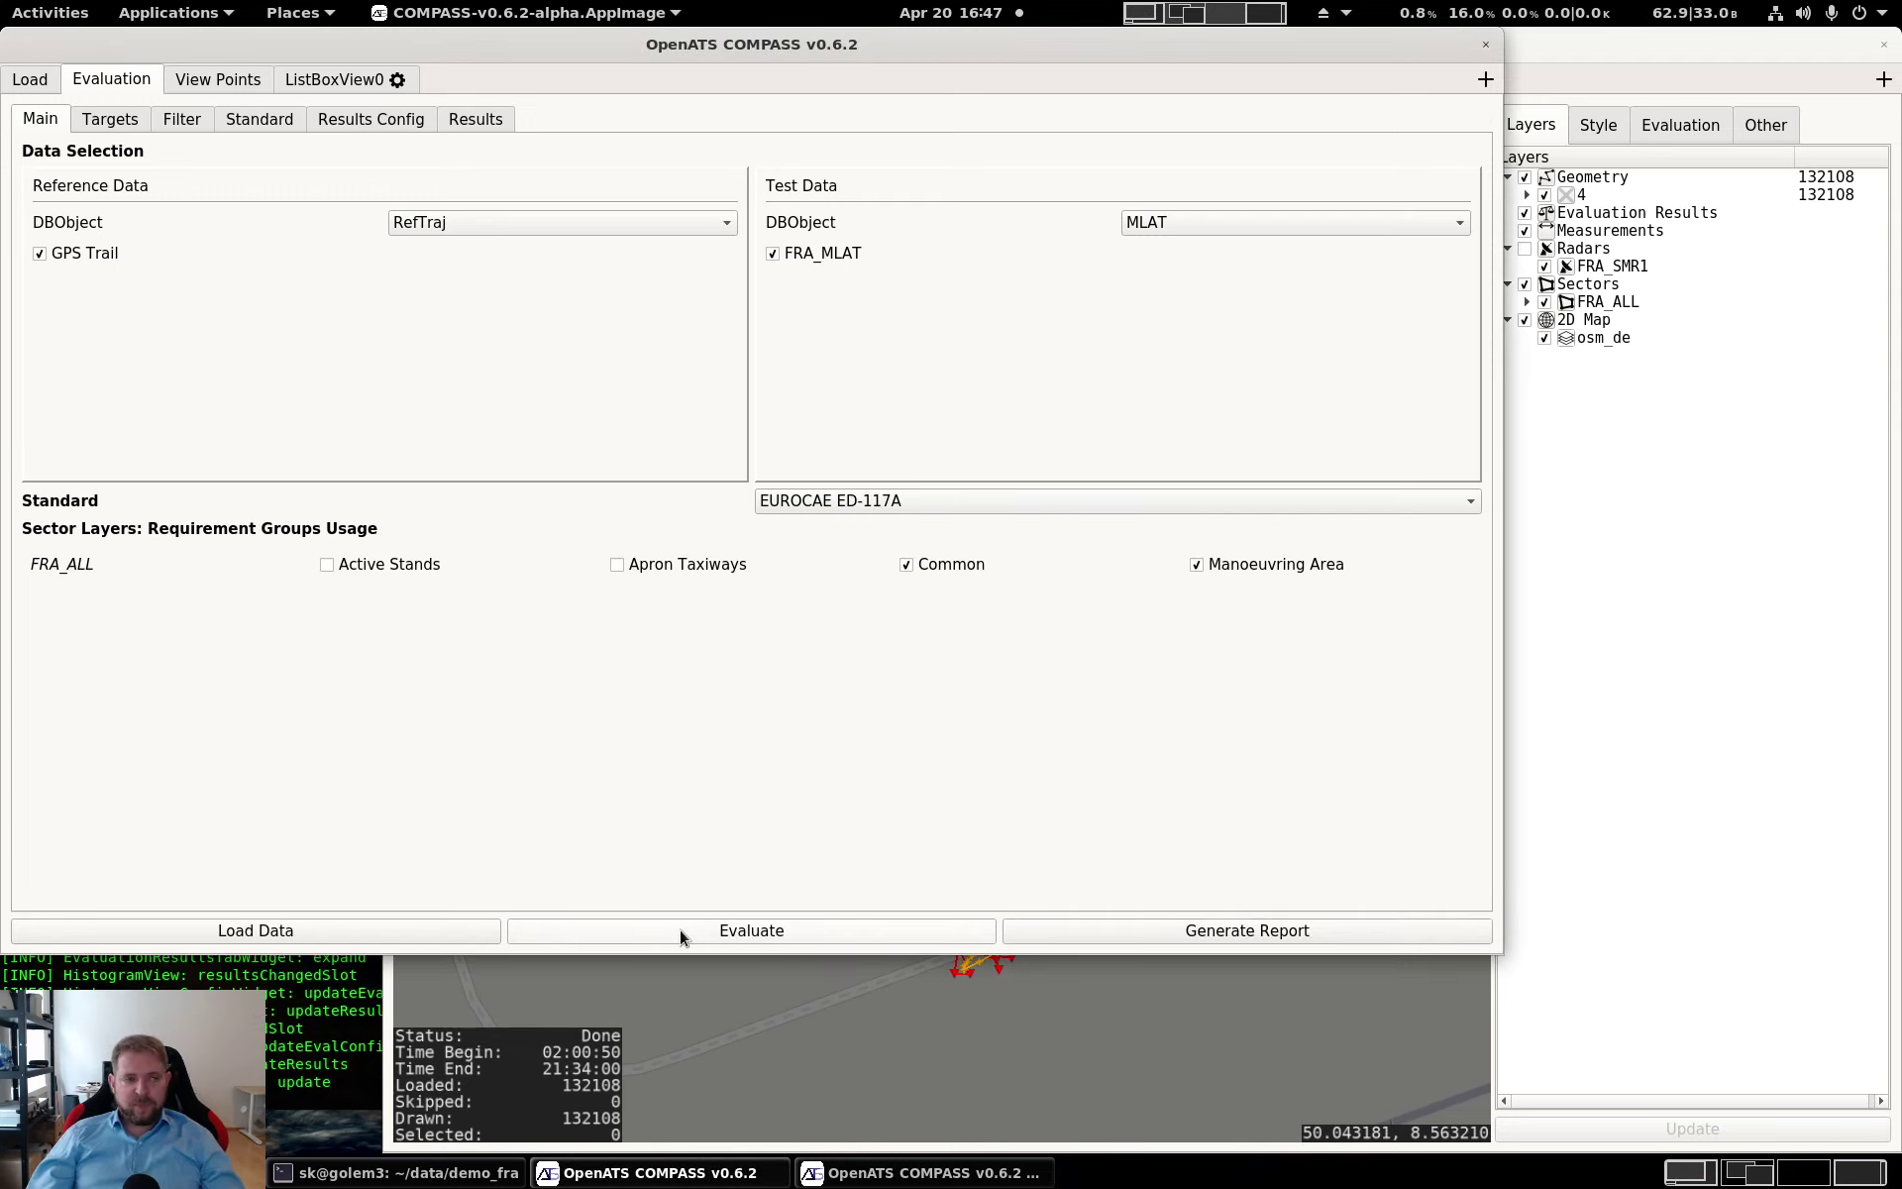
click(472, 121)
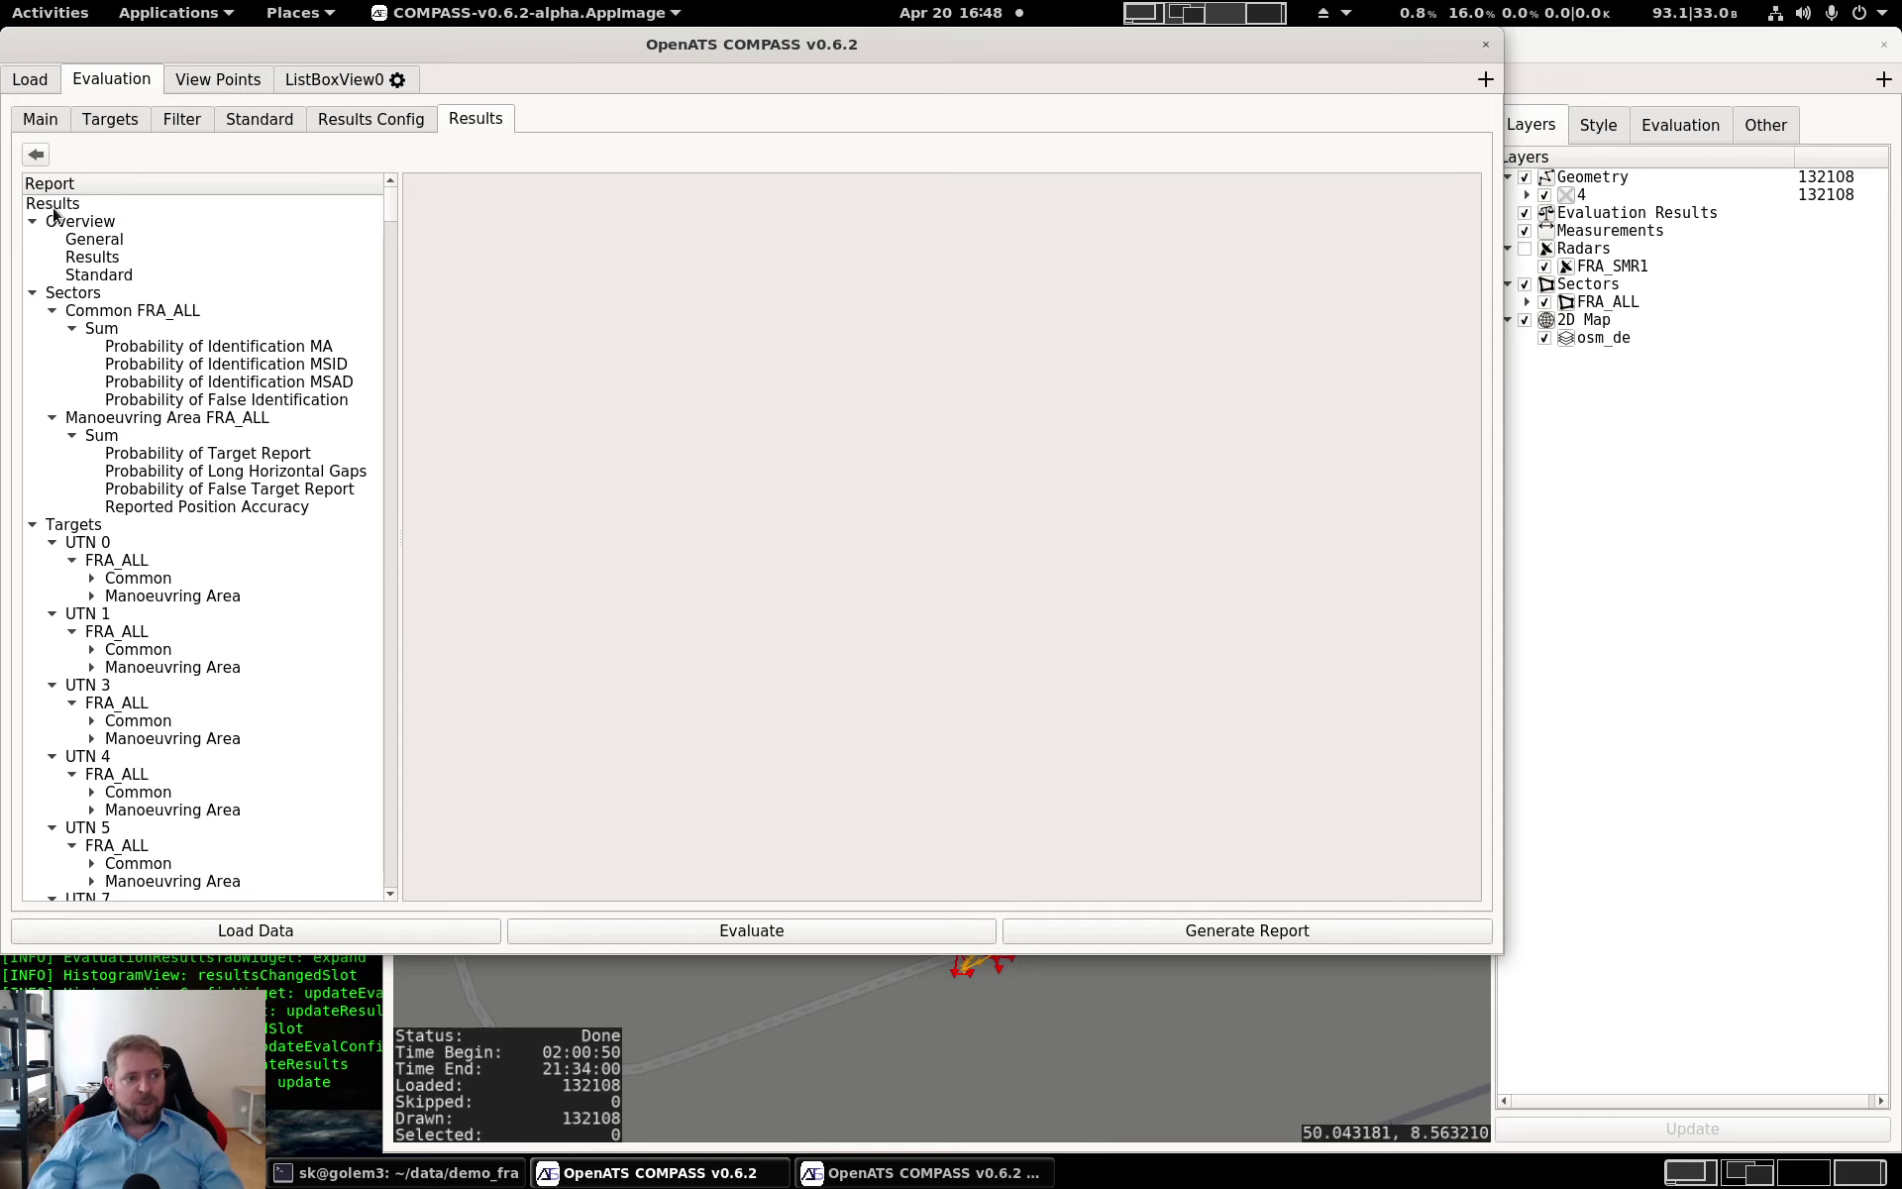
click(115, 257)
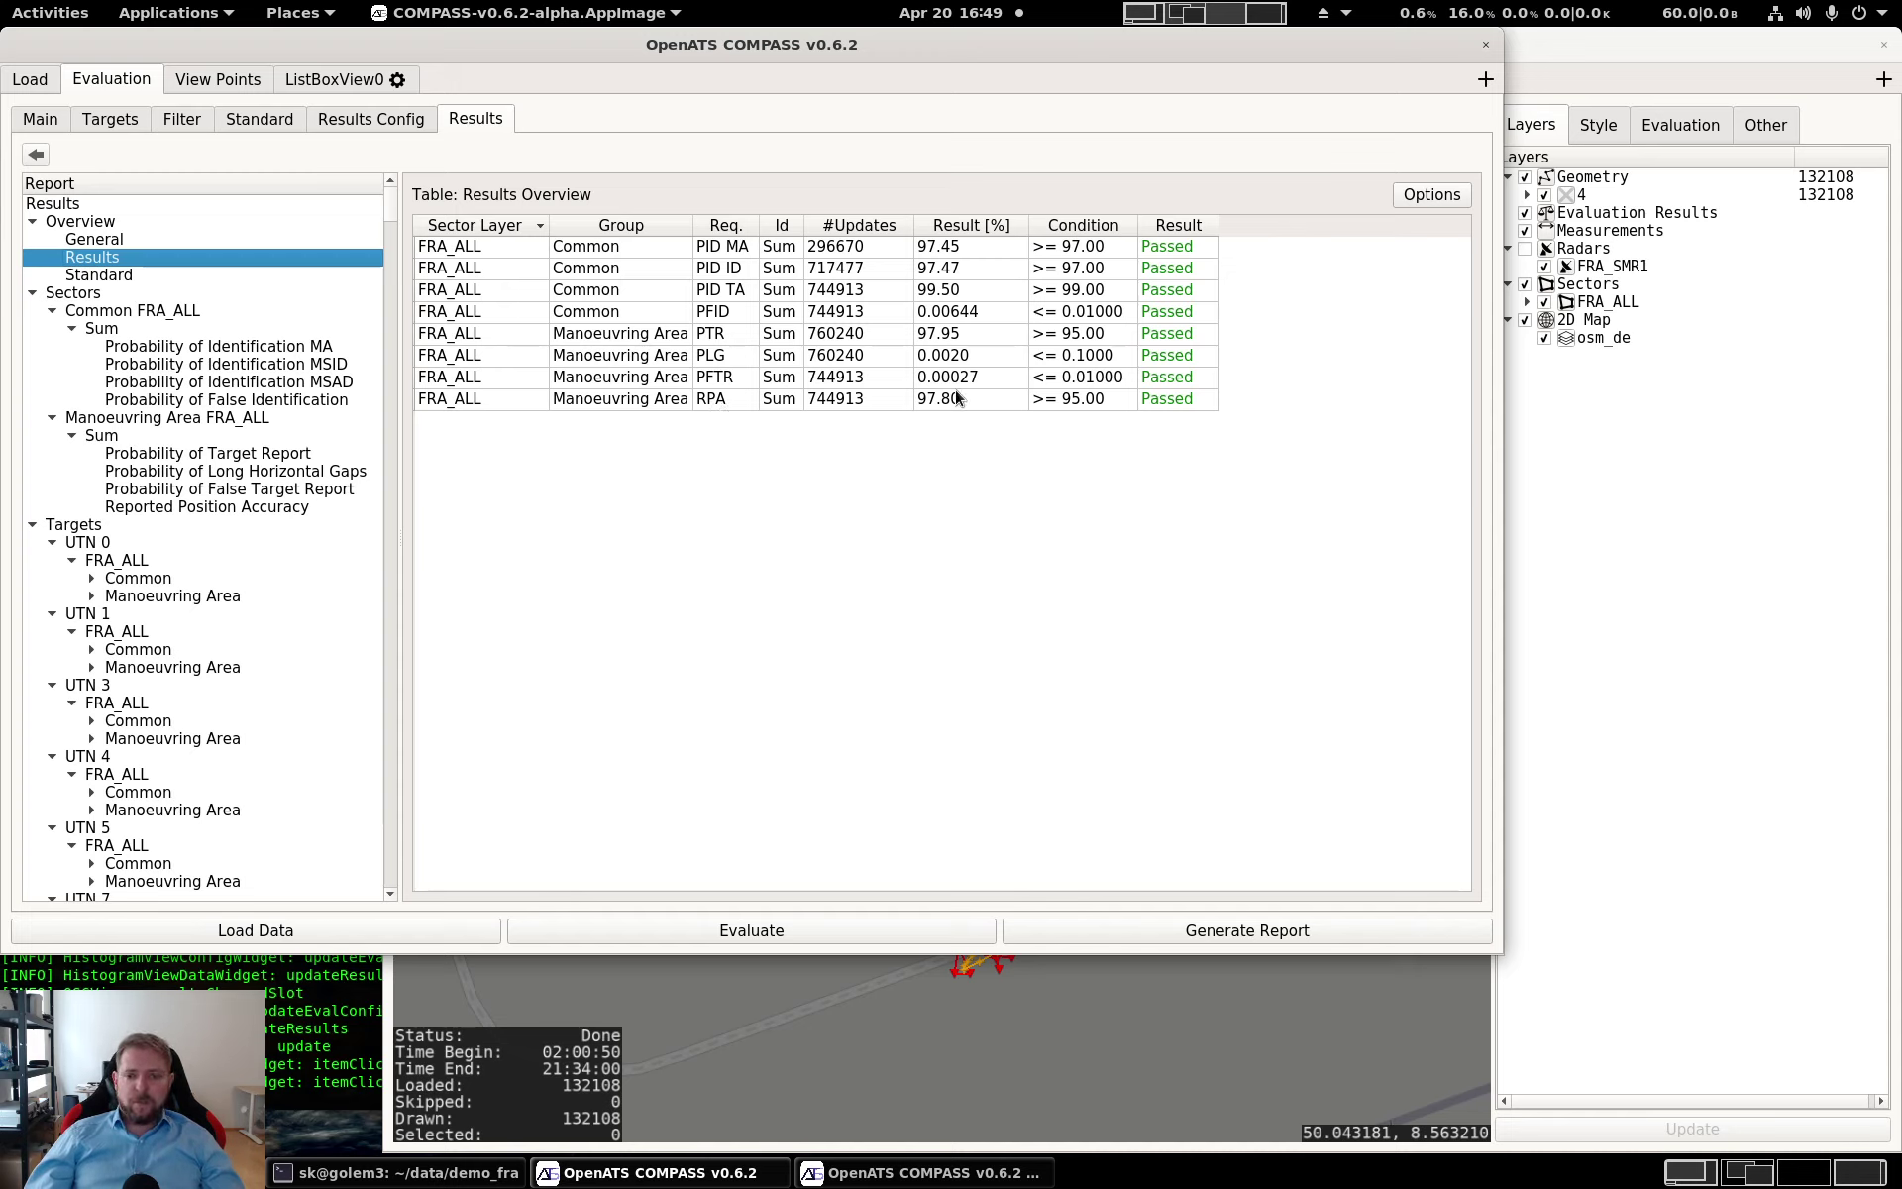
Check the probability and threshold value of the Manoeuvring Area's Reported Position Accuracy requirement in the EUROCAE ED-117A standard
click(239, 121)
click(229, 603)
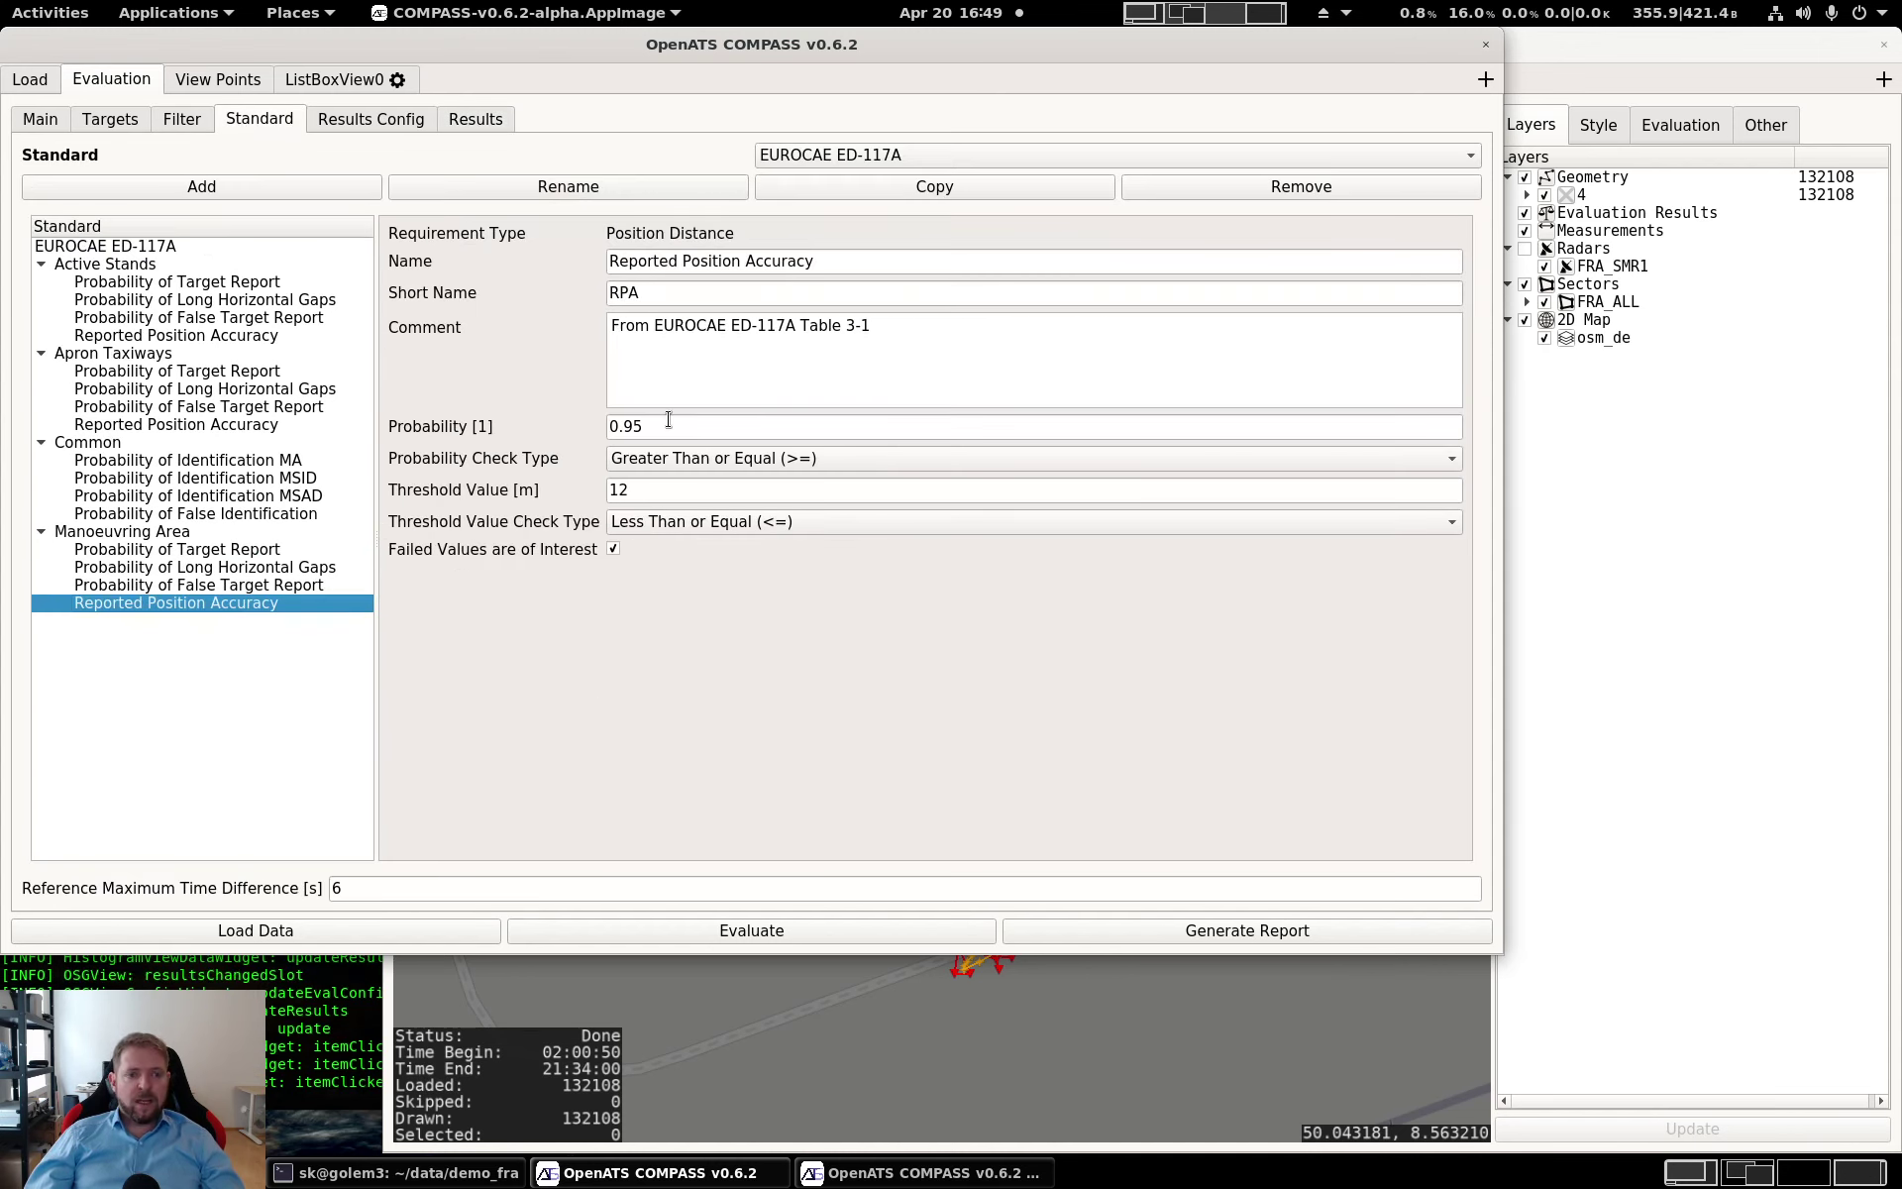
drag(659, 428, 548, 422)
click(699, 685)
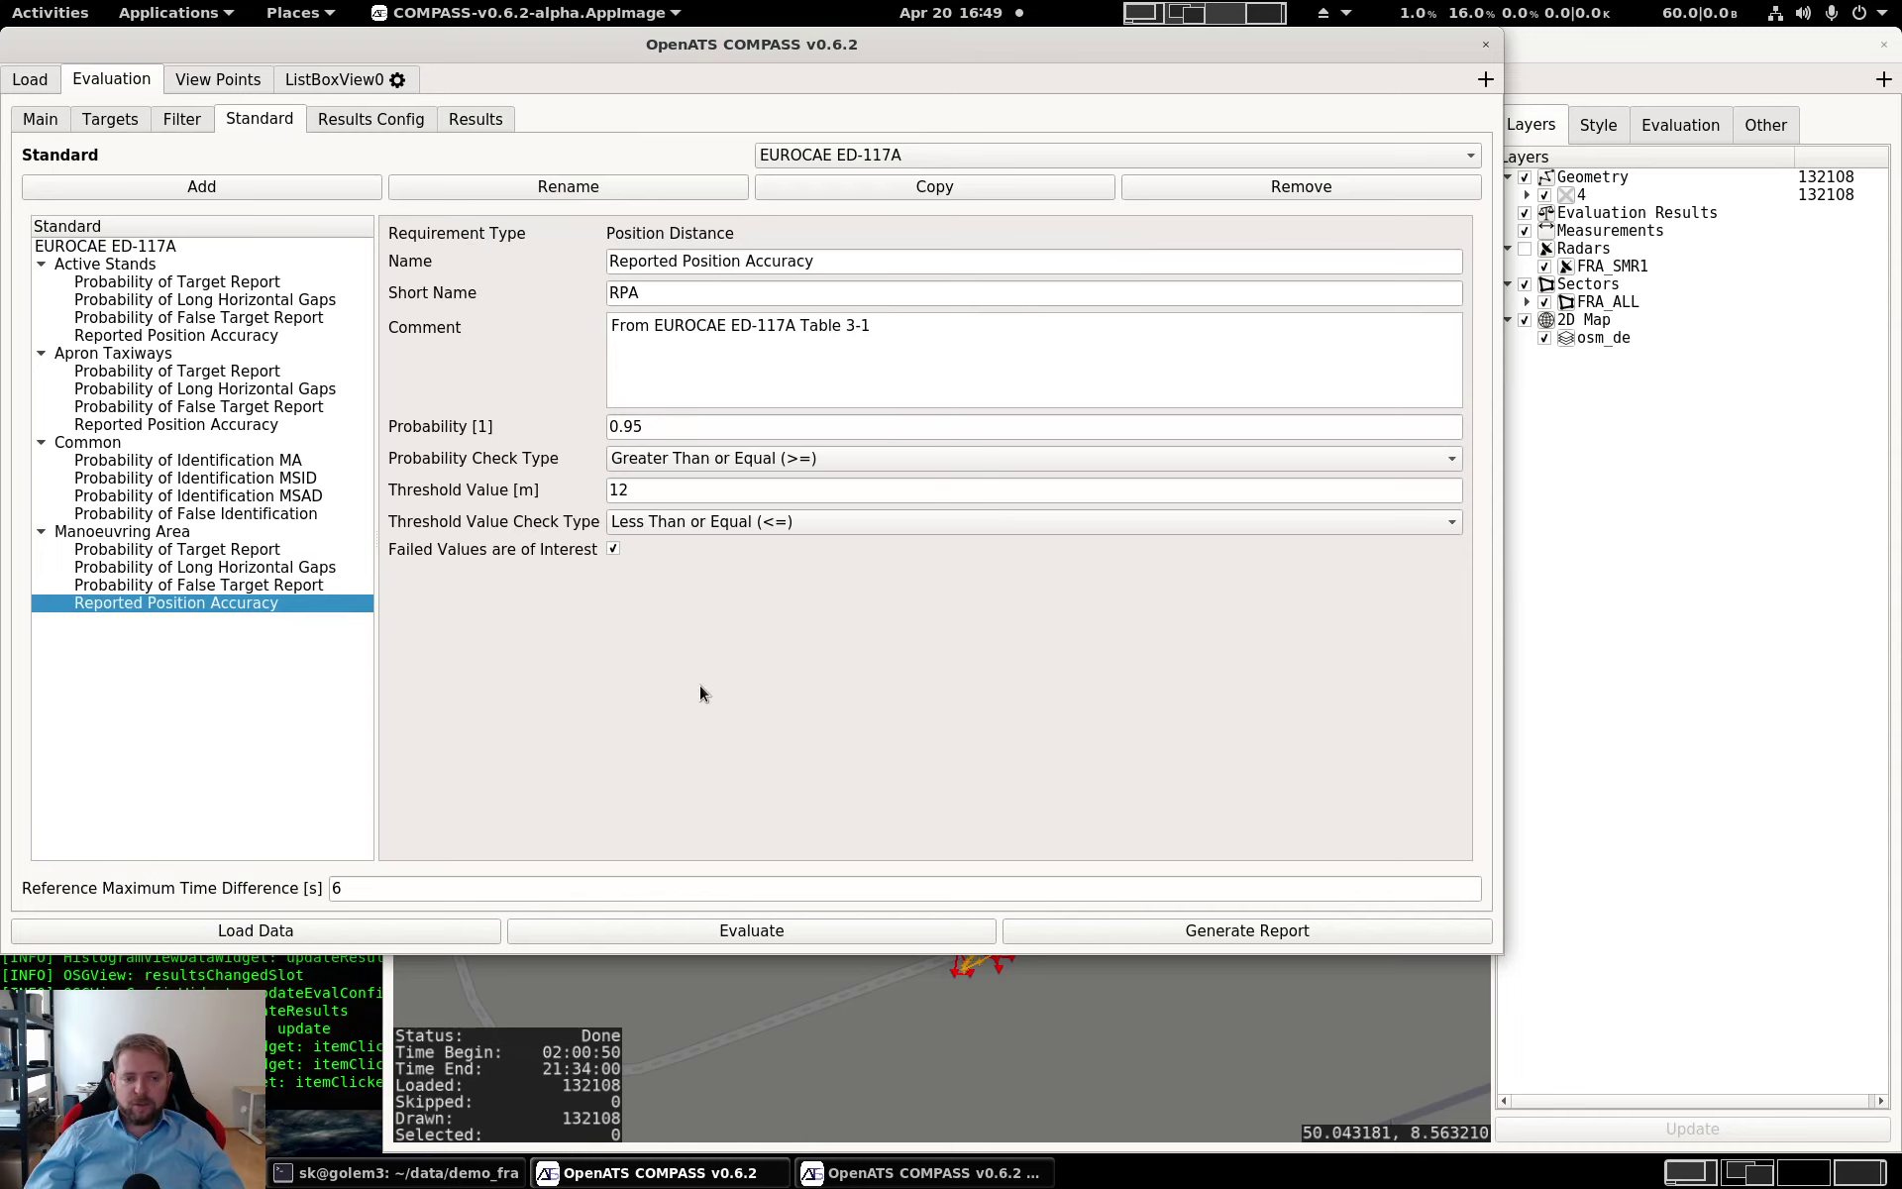
drag(650, 489, 600, 480)
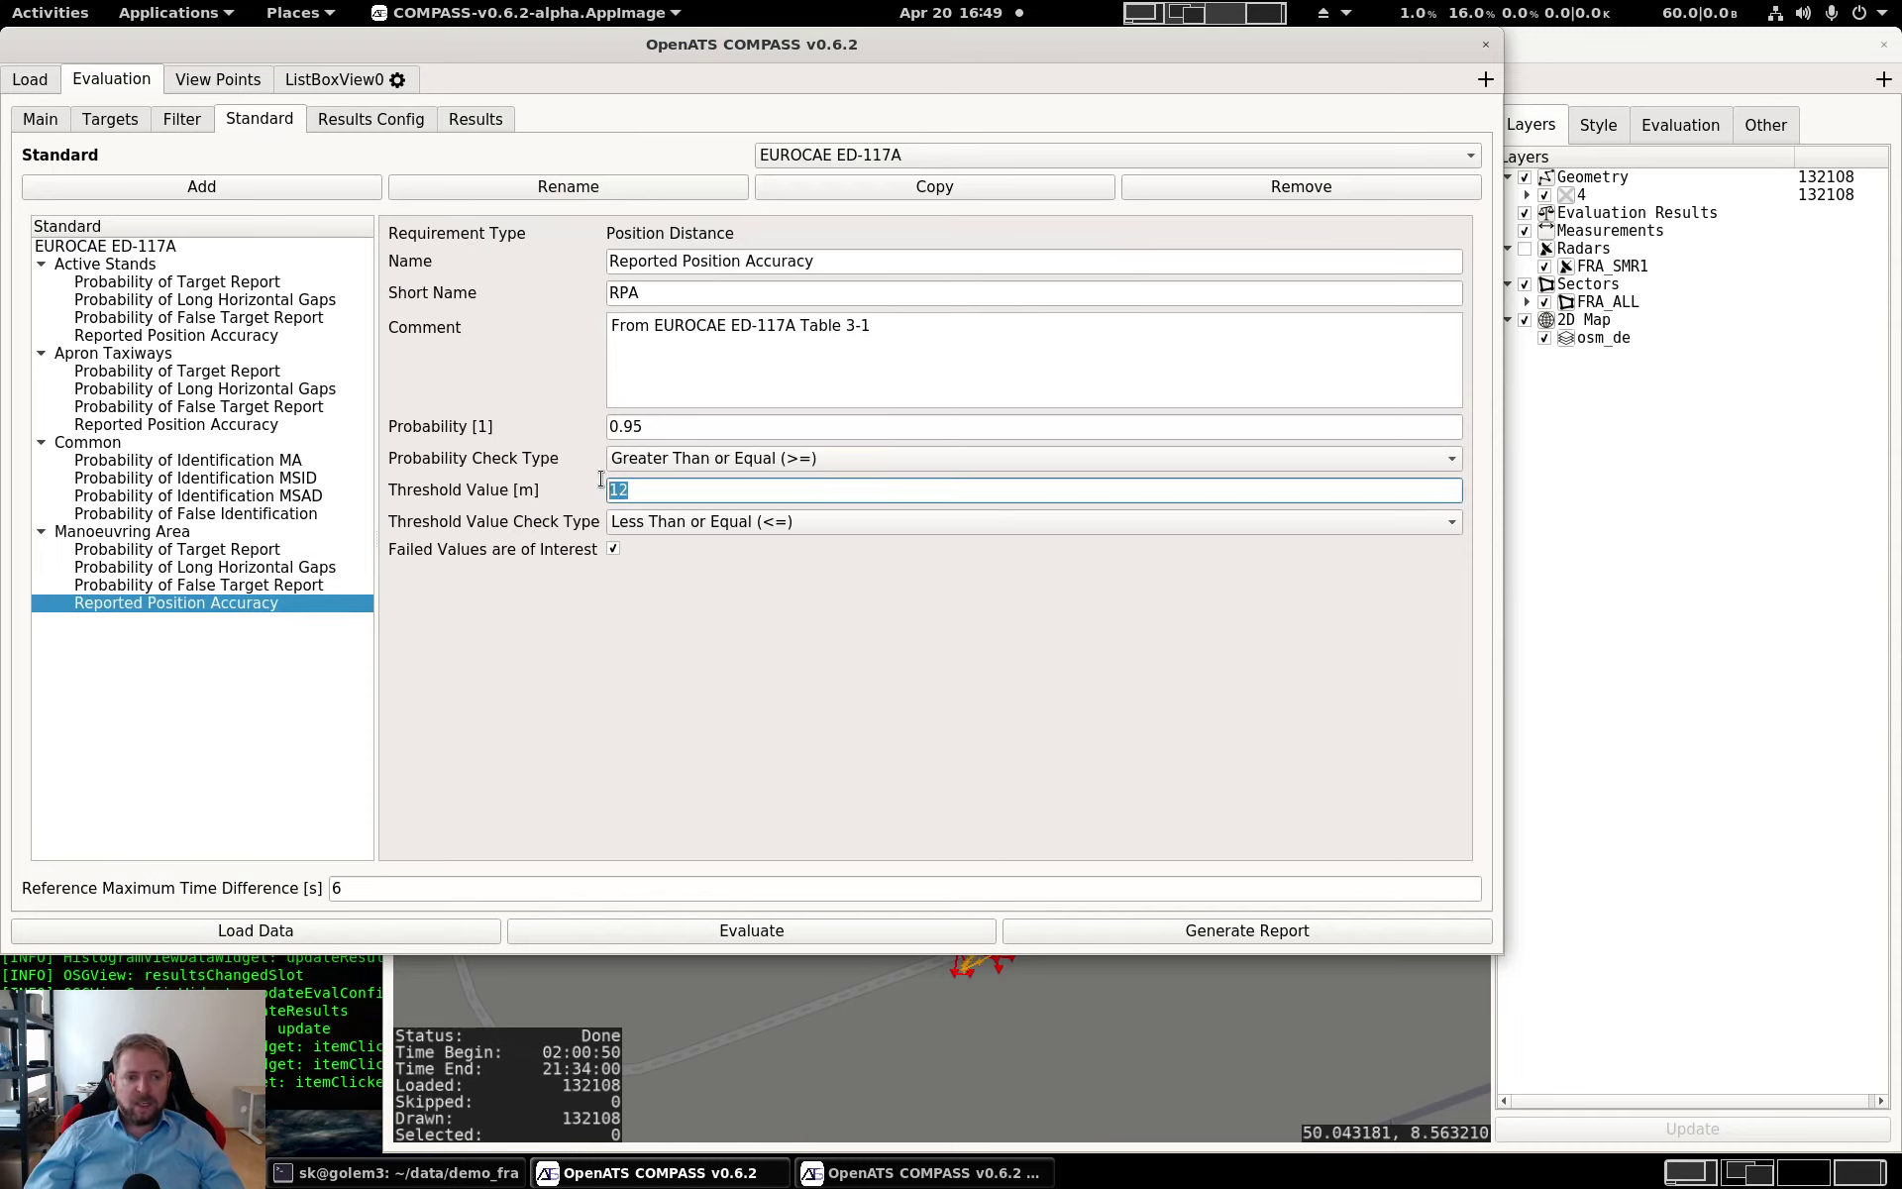
click(739, 721)
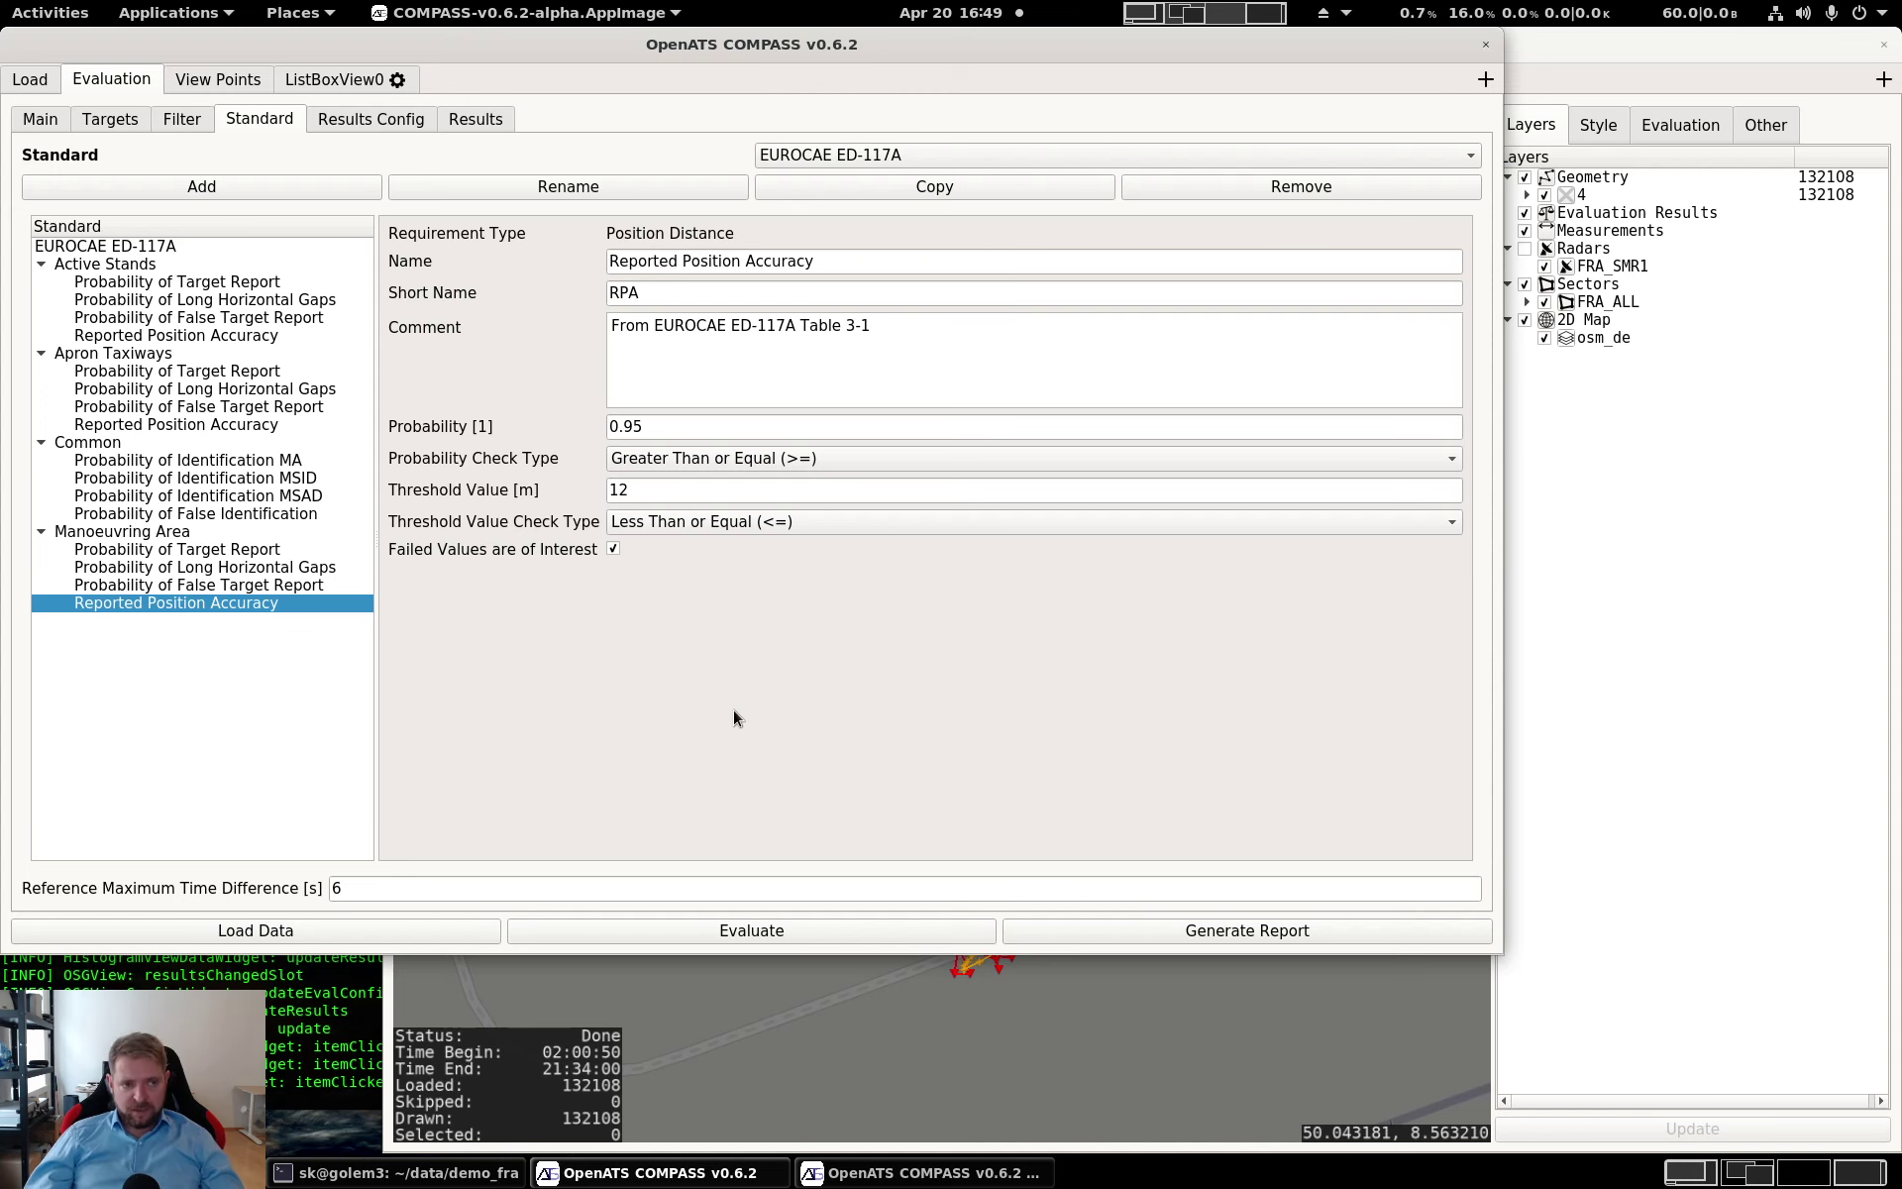
Select the Manoeuvring Area RPA result in the Results Overview and examine its position errors within FRA_ALL on the map
click(475, 119)
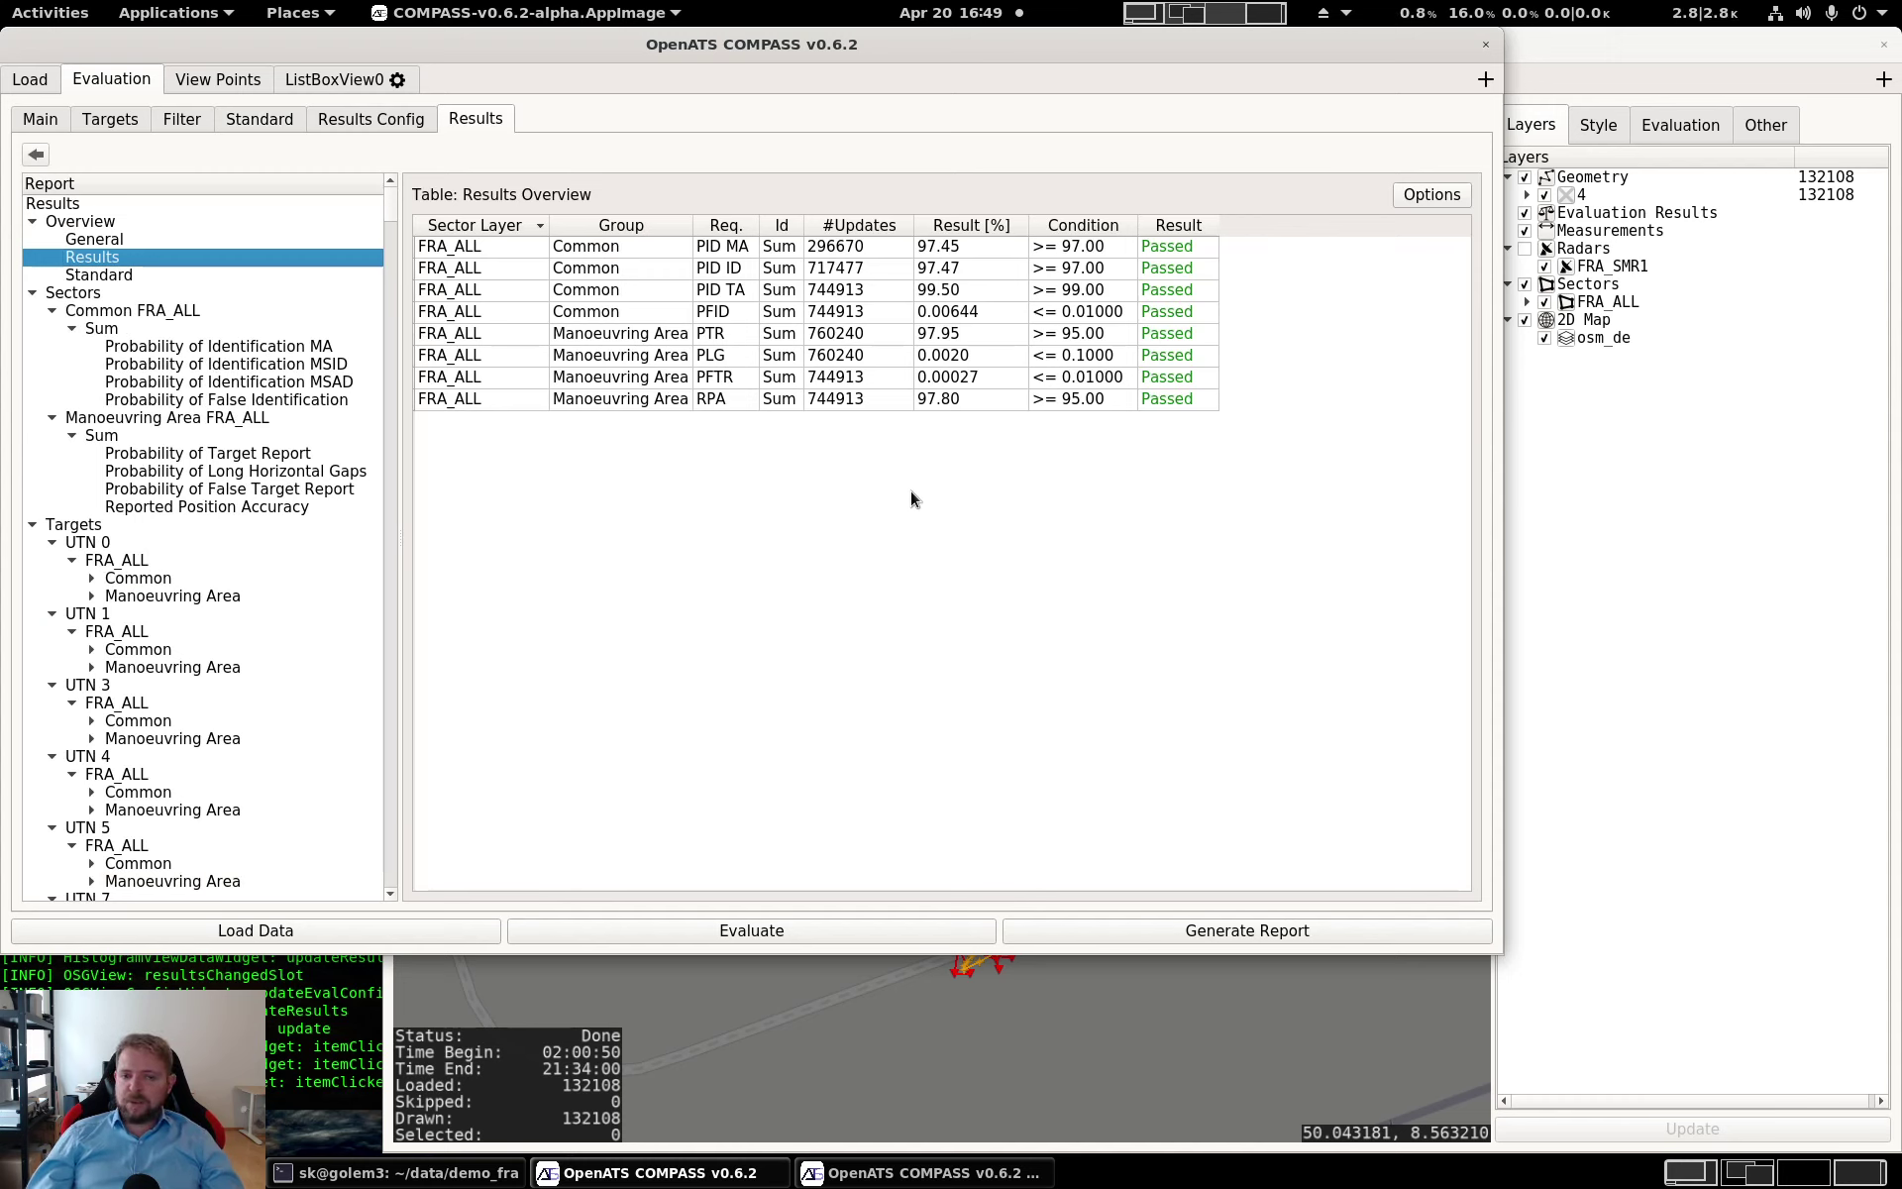
click(859, 399)
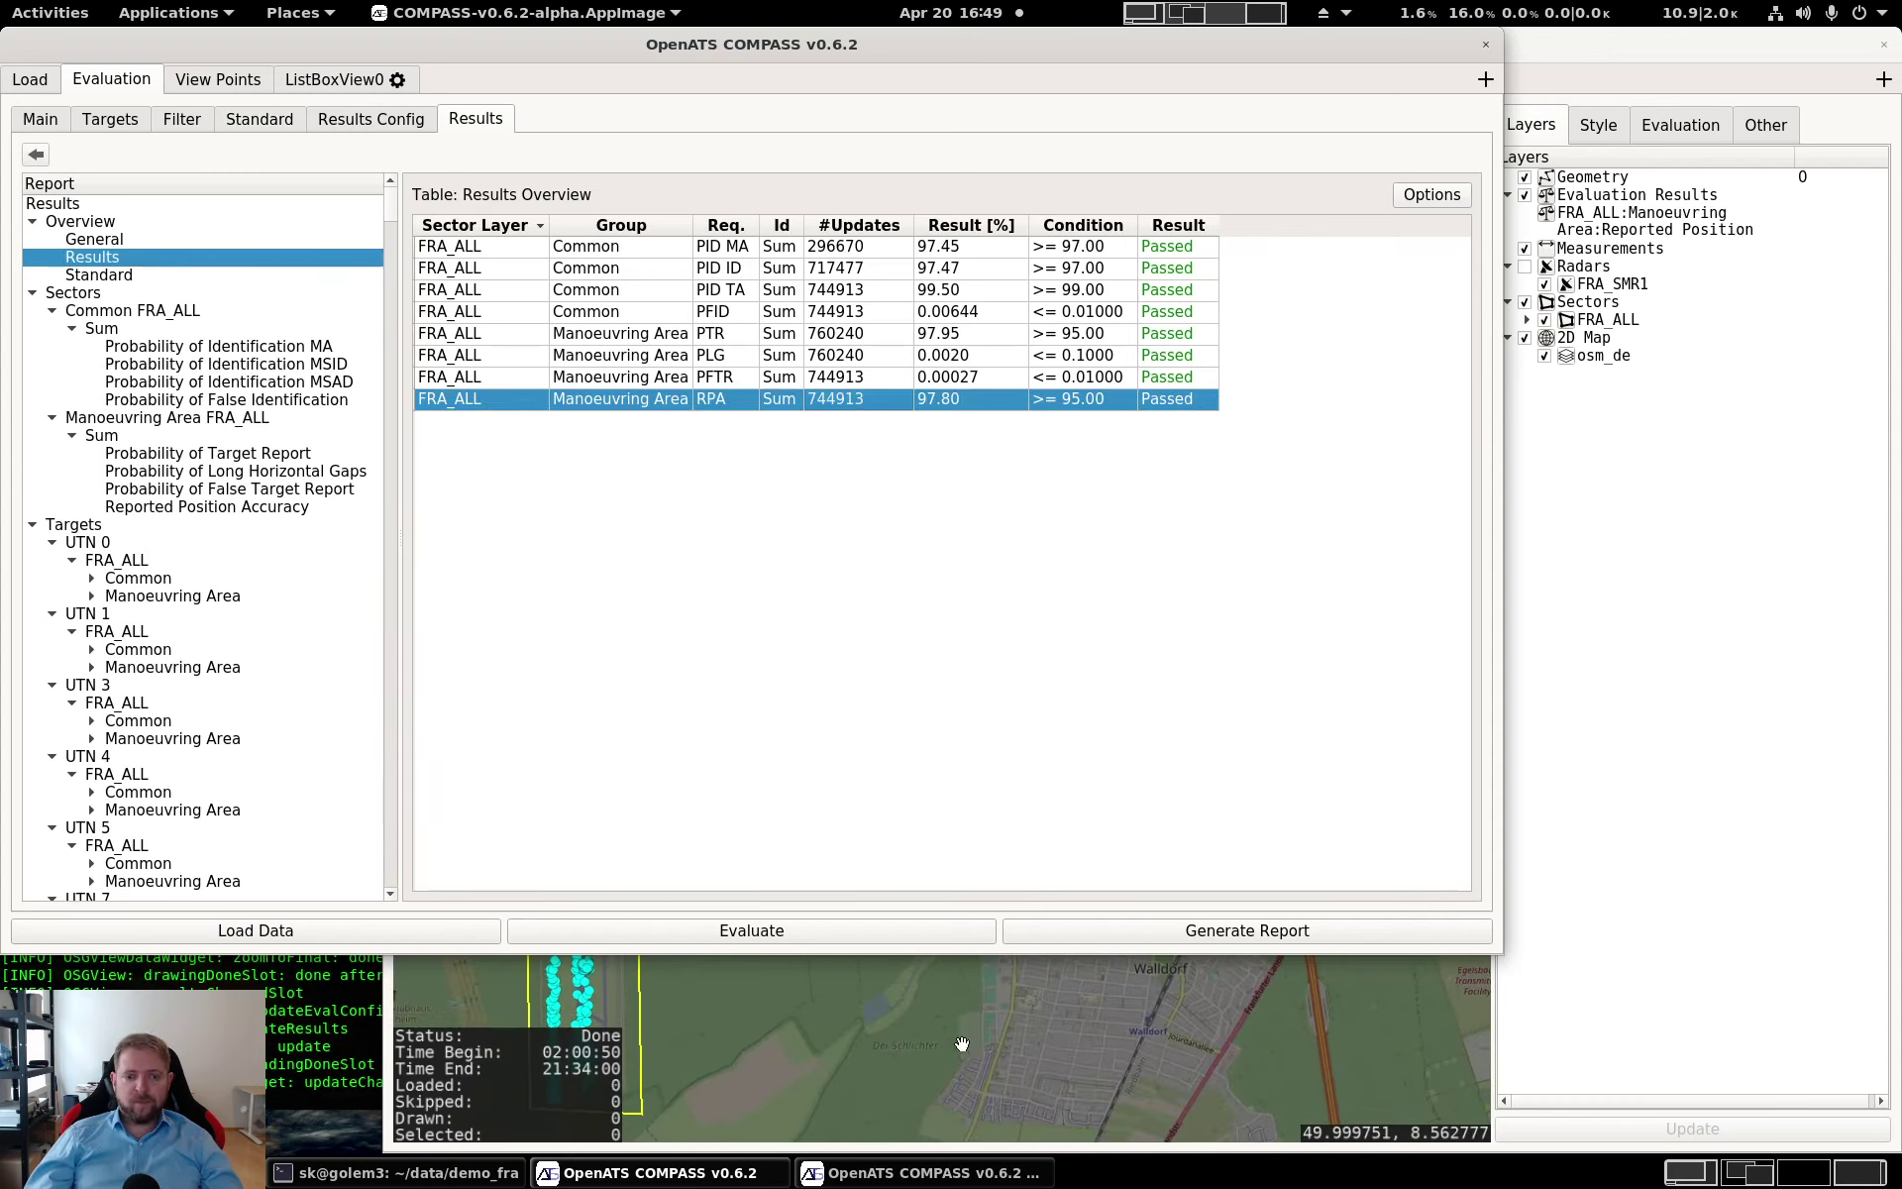
click(962, 1043)
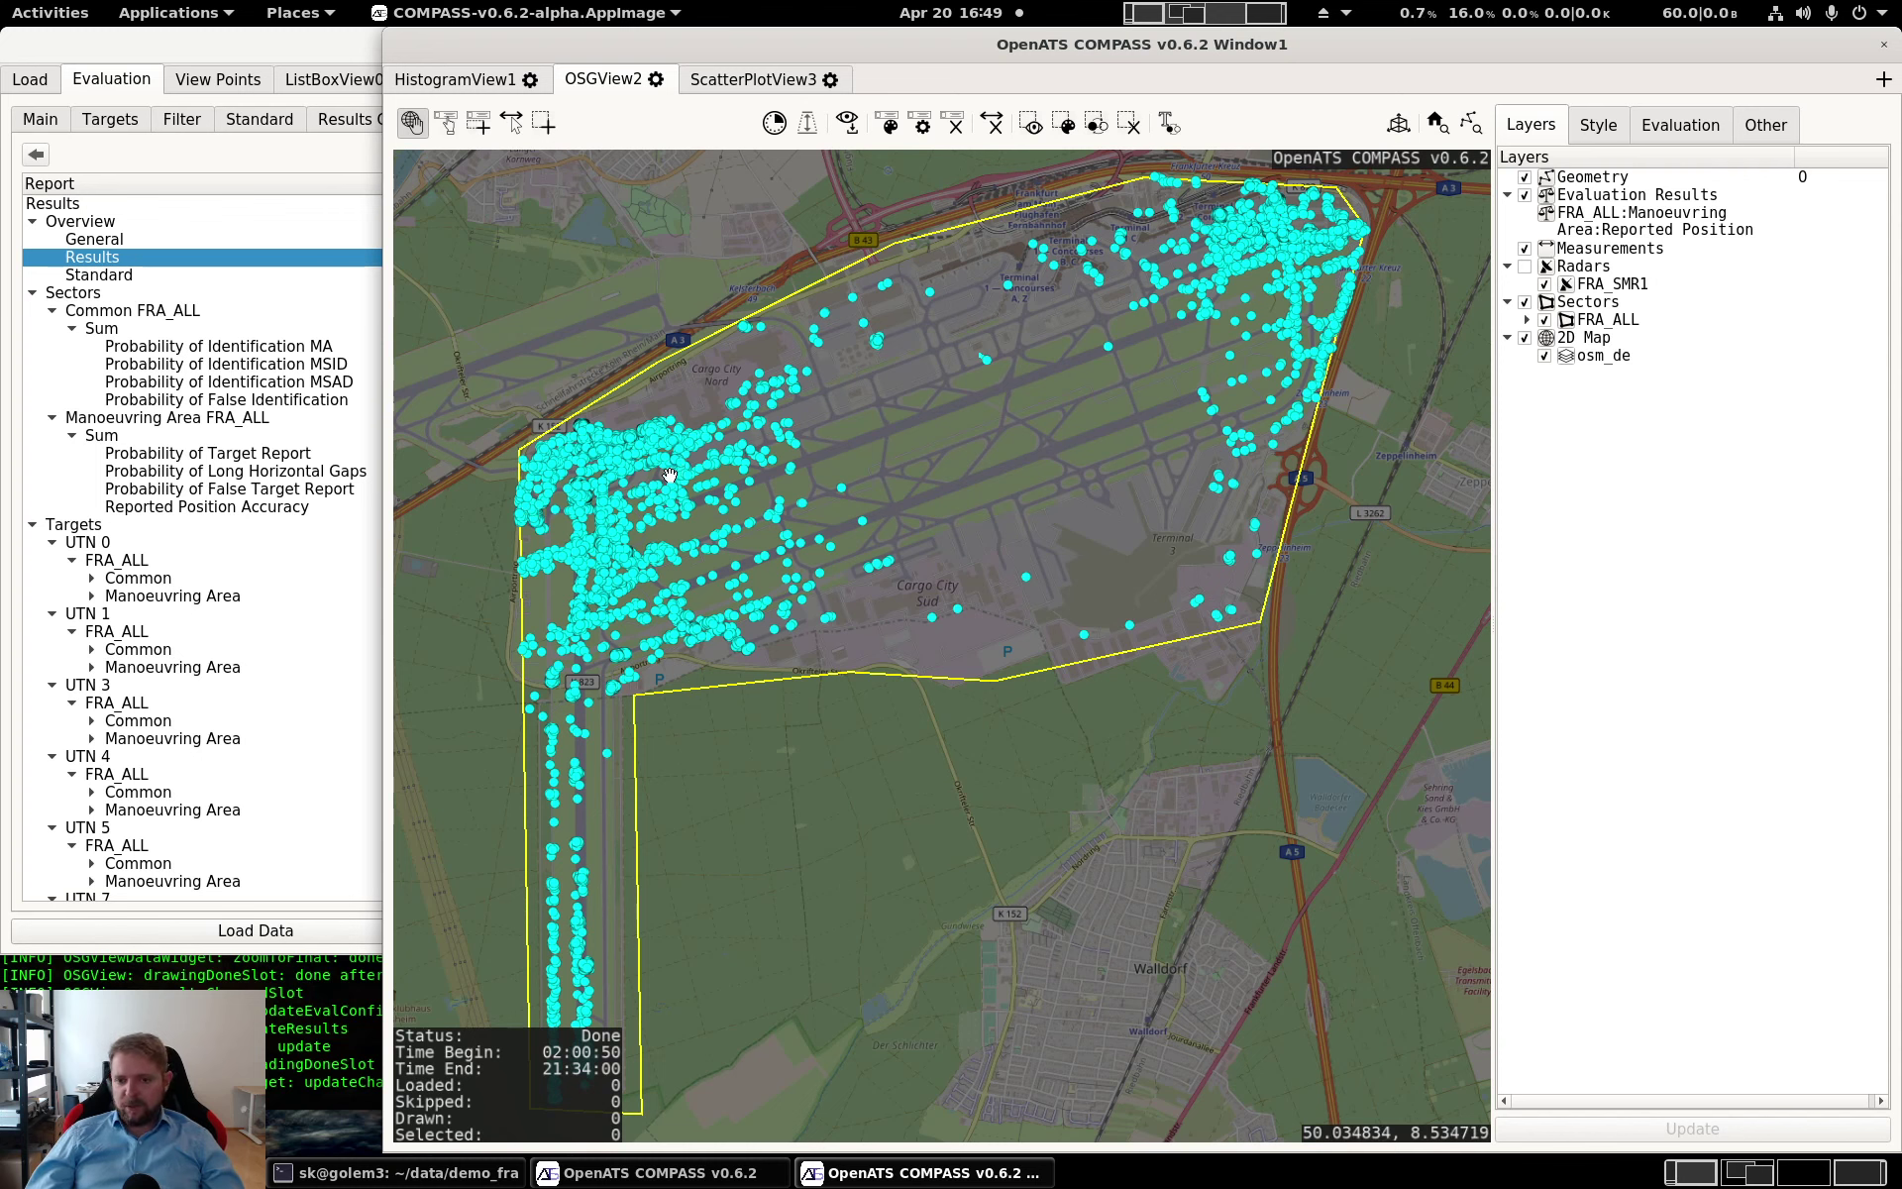
scroll(669, 475, down, 3)
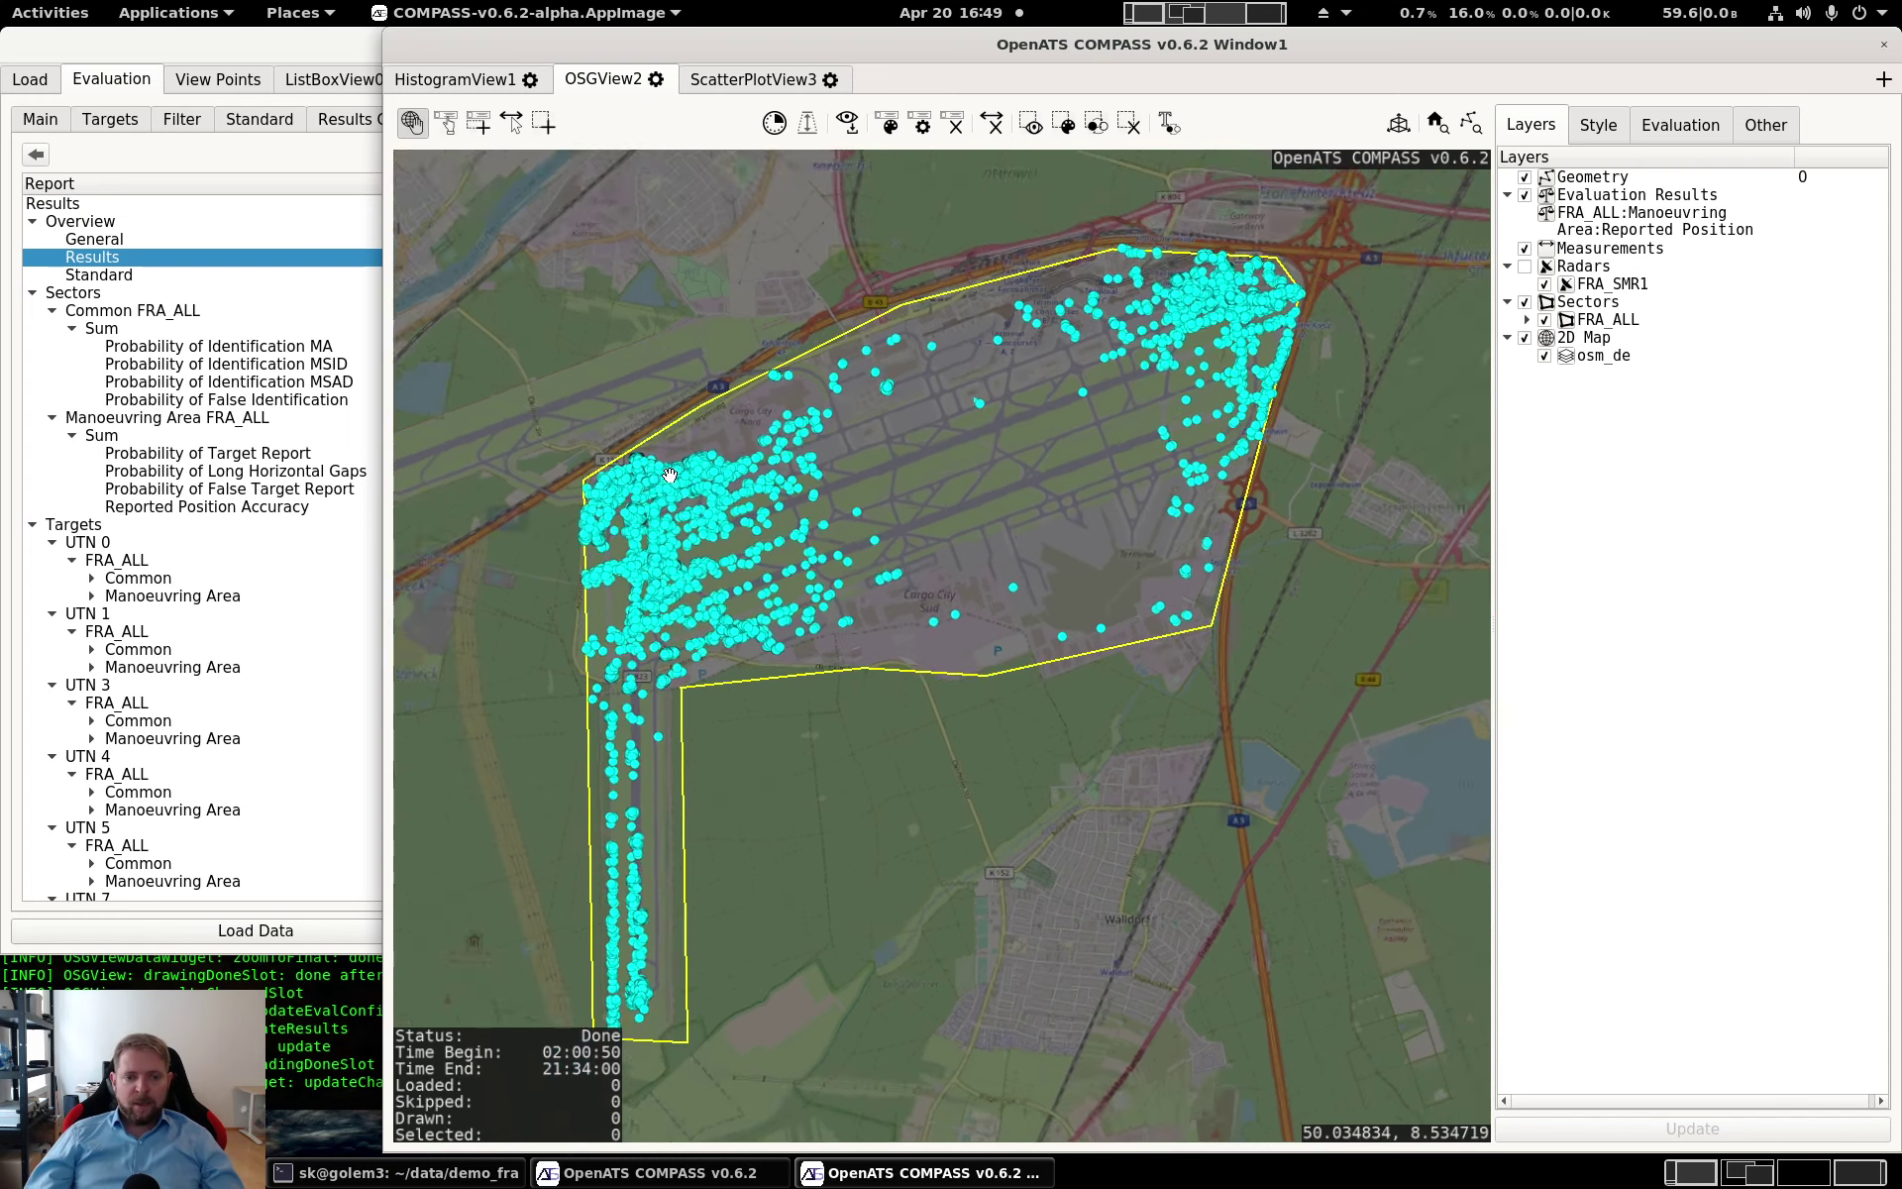
scroll(670, 476, up, 3)
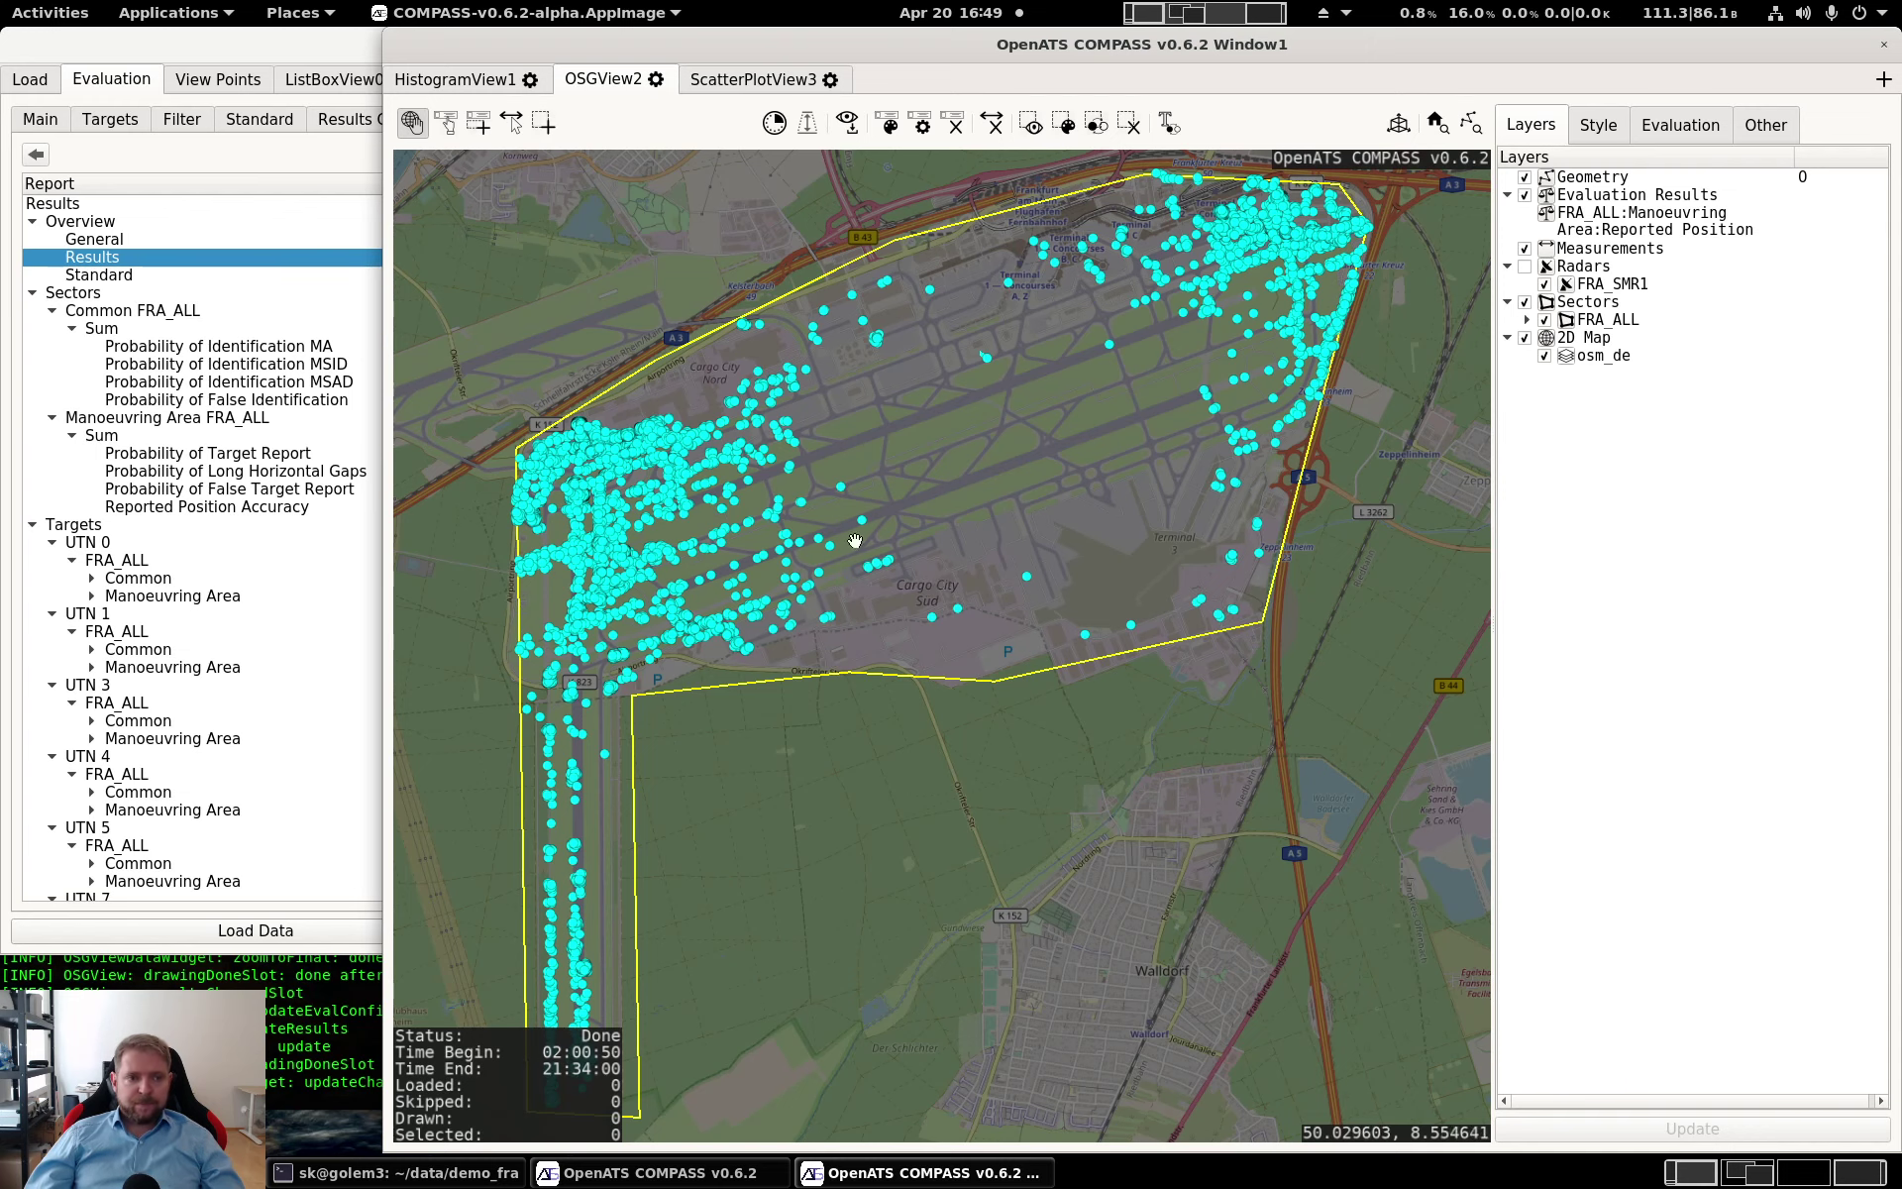
Compare the Reported Position Accuracy histogram with linear and logarithmic Y scale, and return to the map view
click(498, 87)
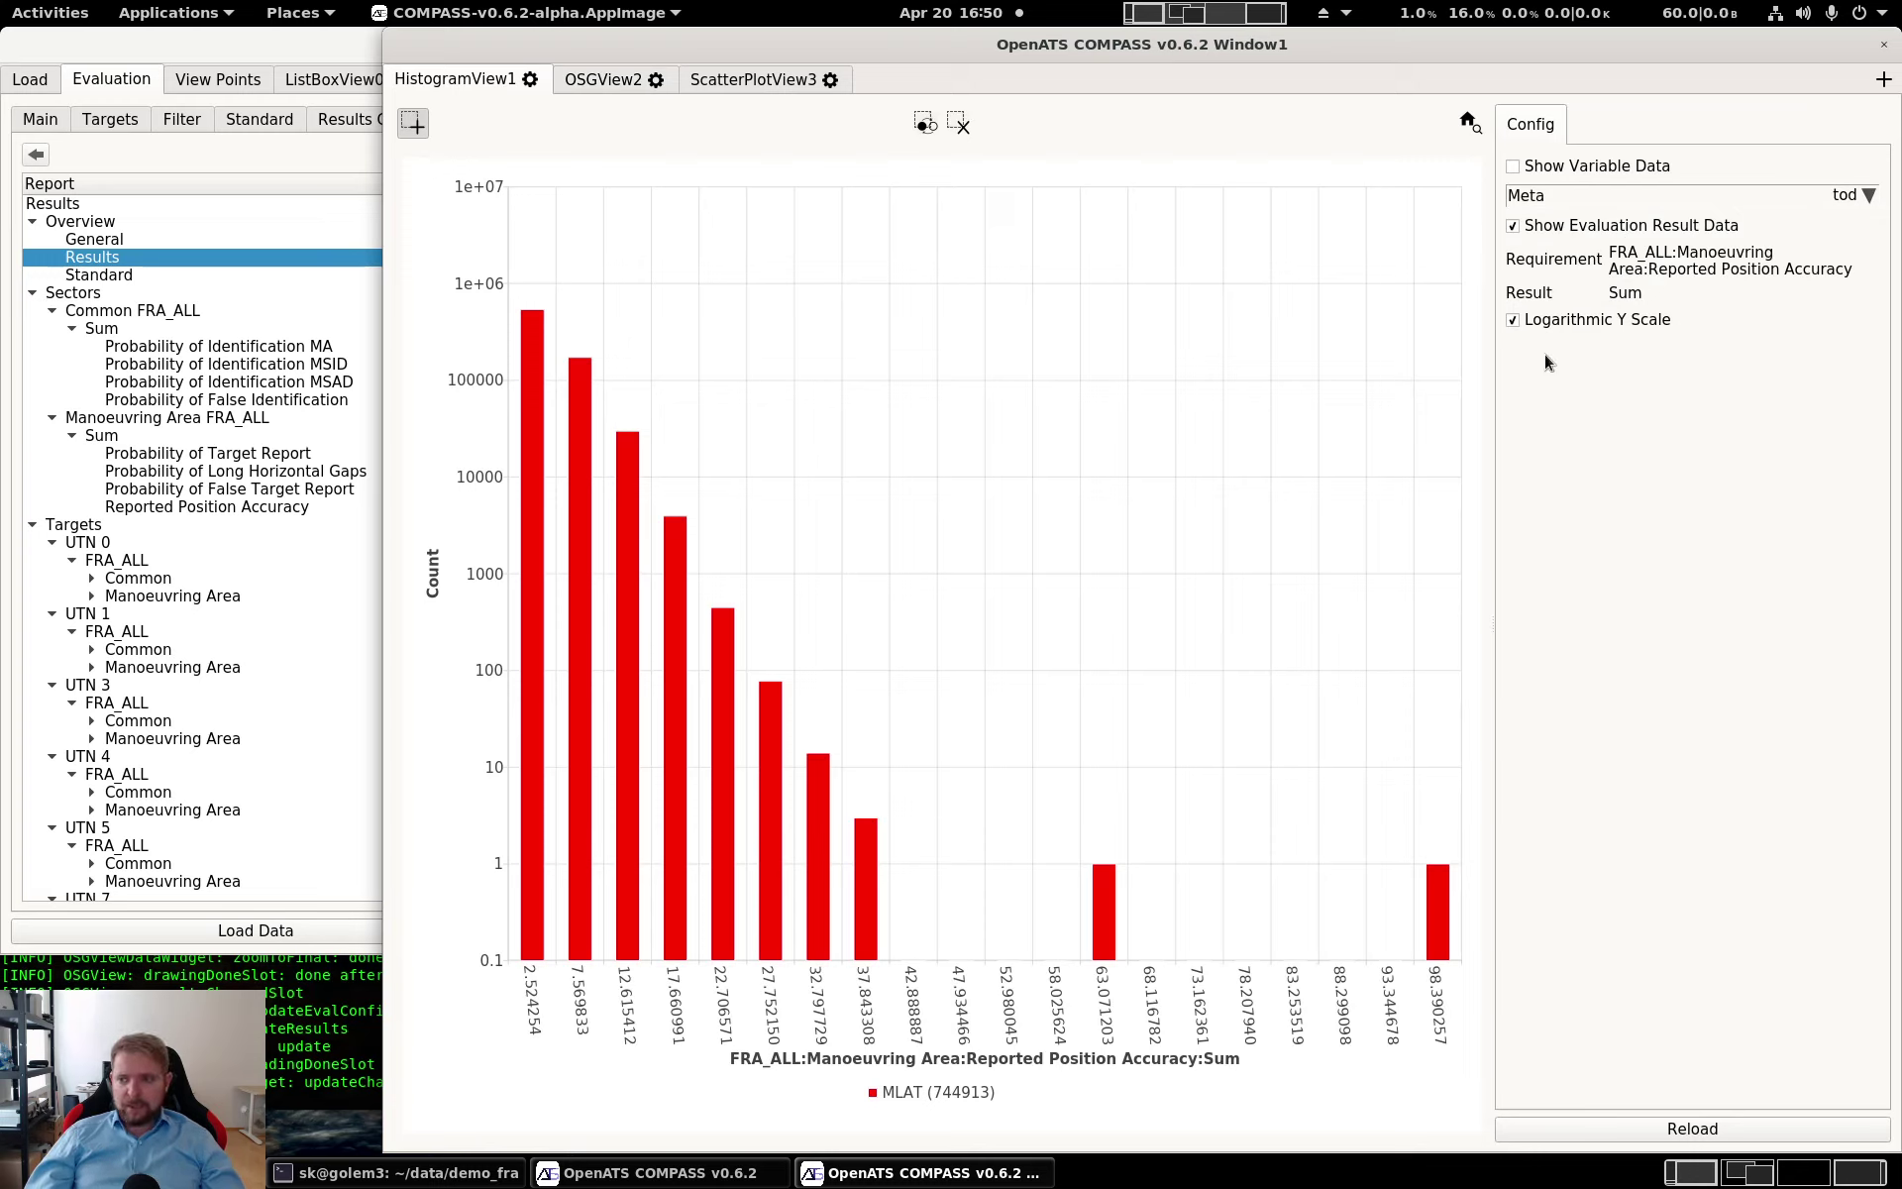
click(1511, 318)
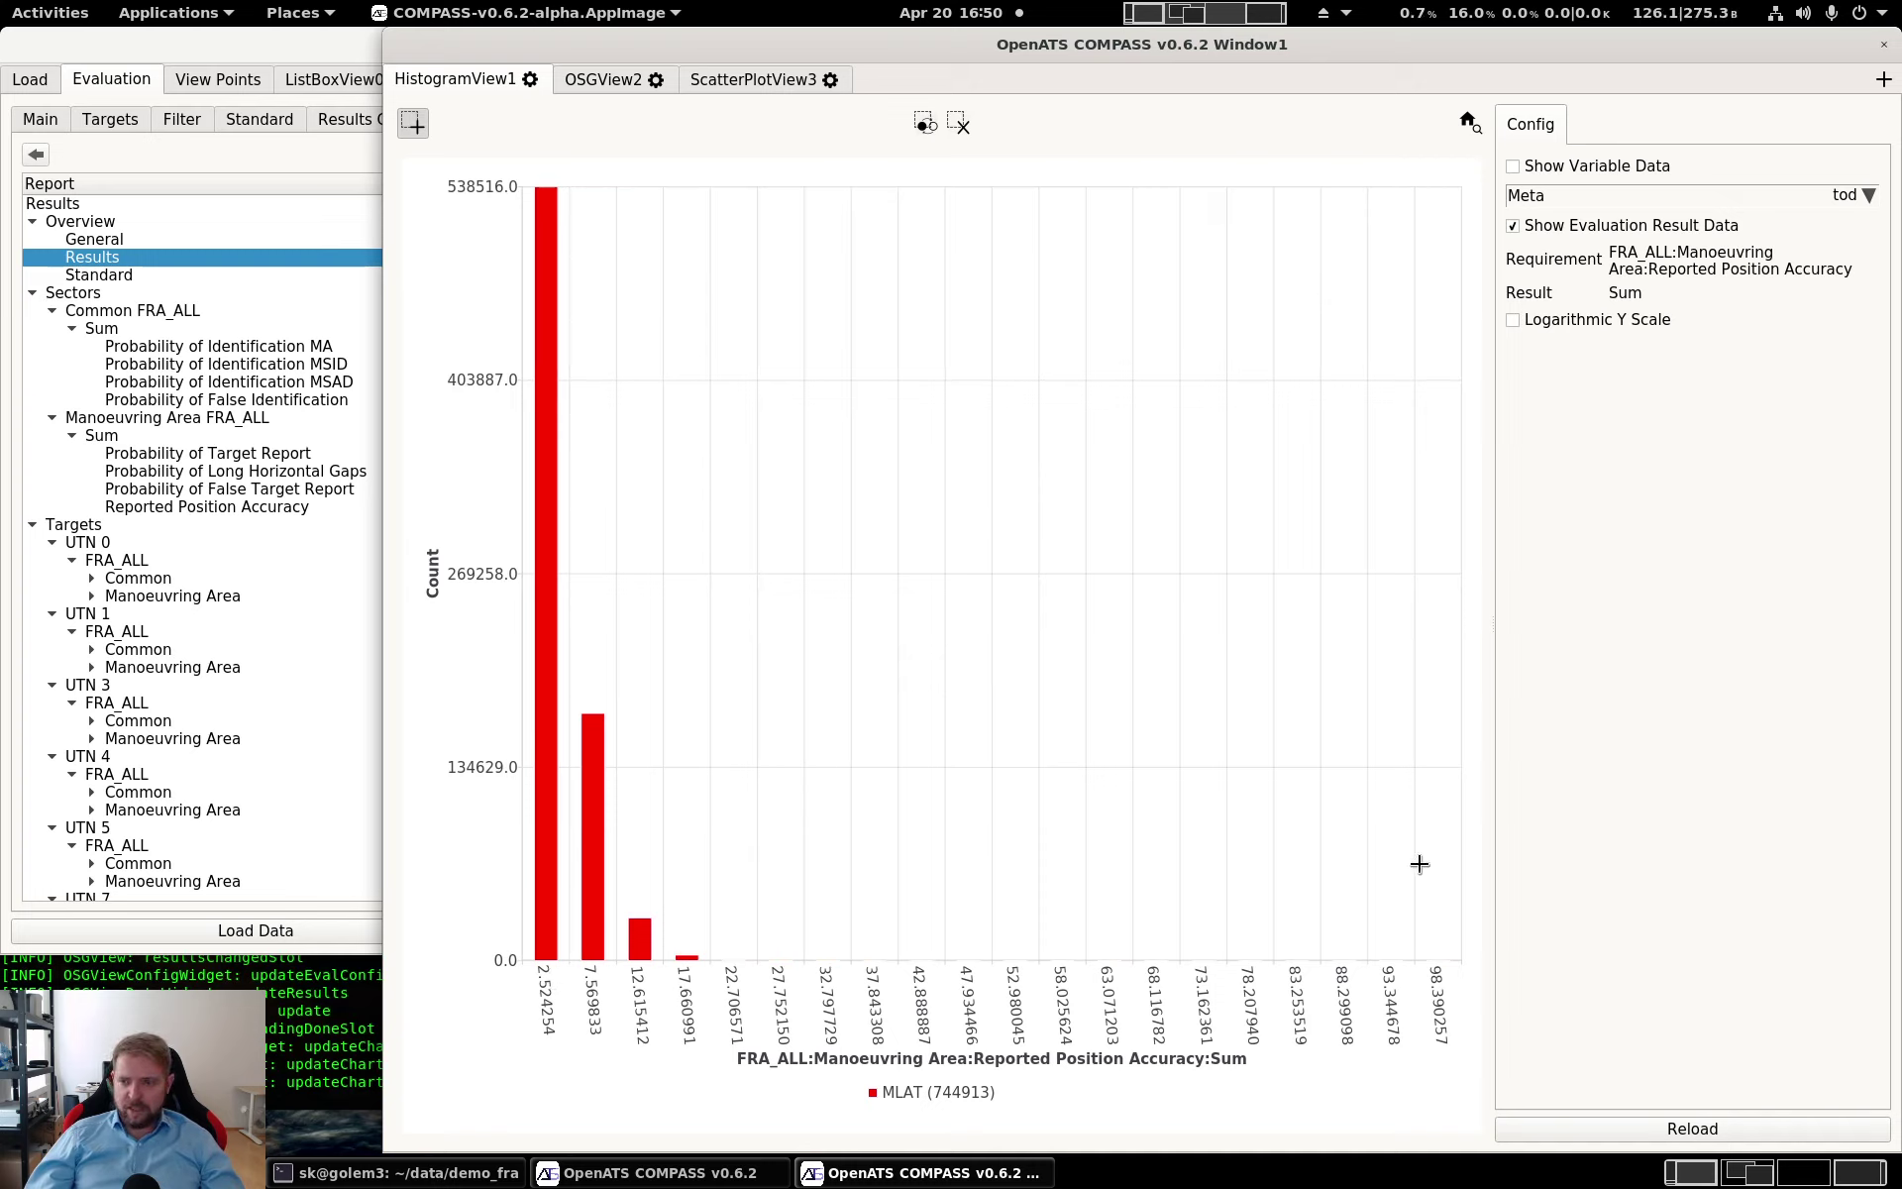
click(1514, 320)
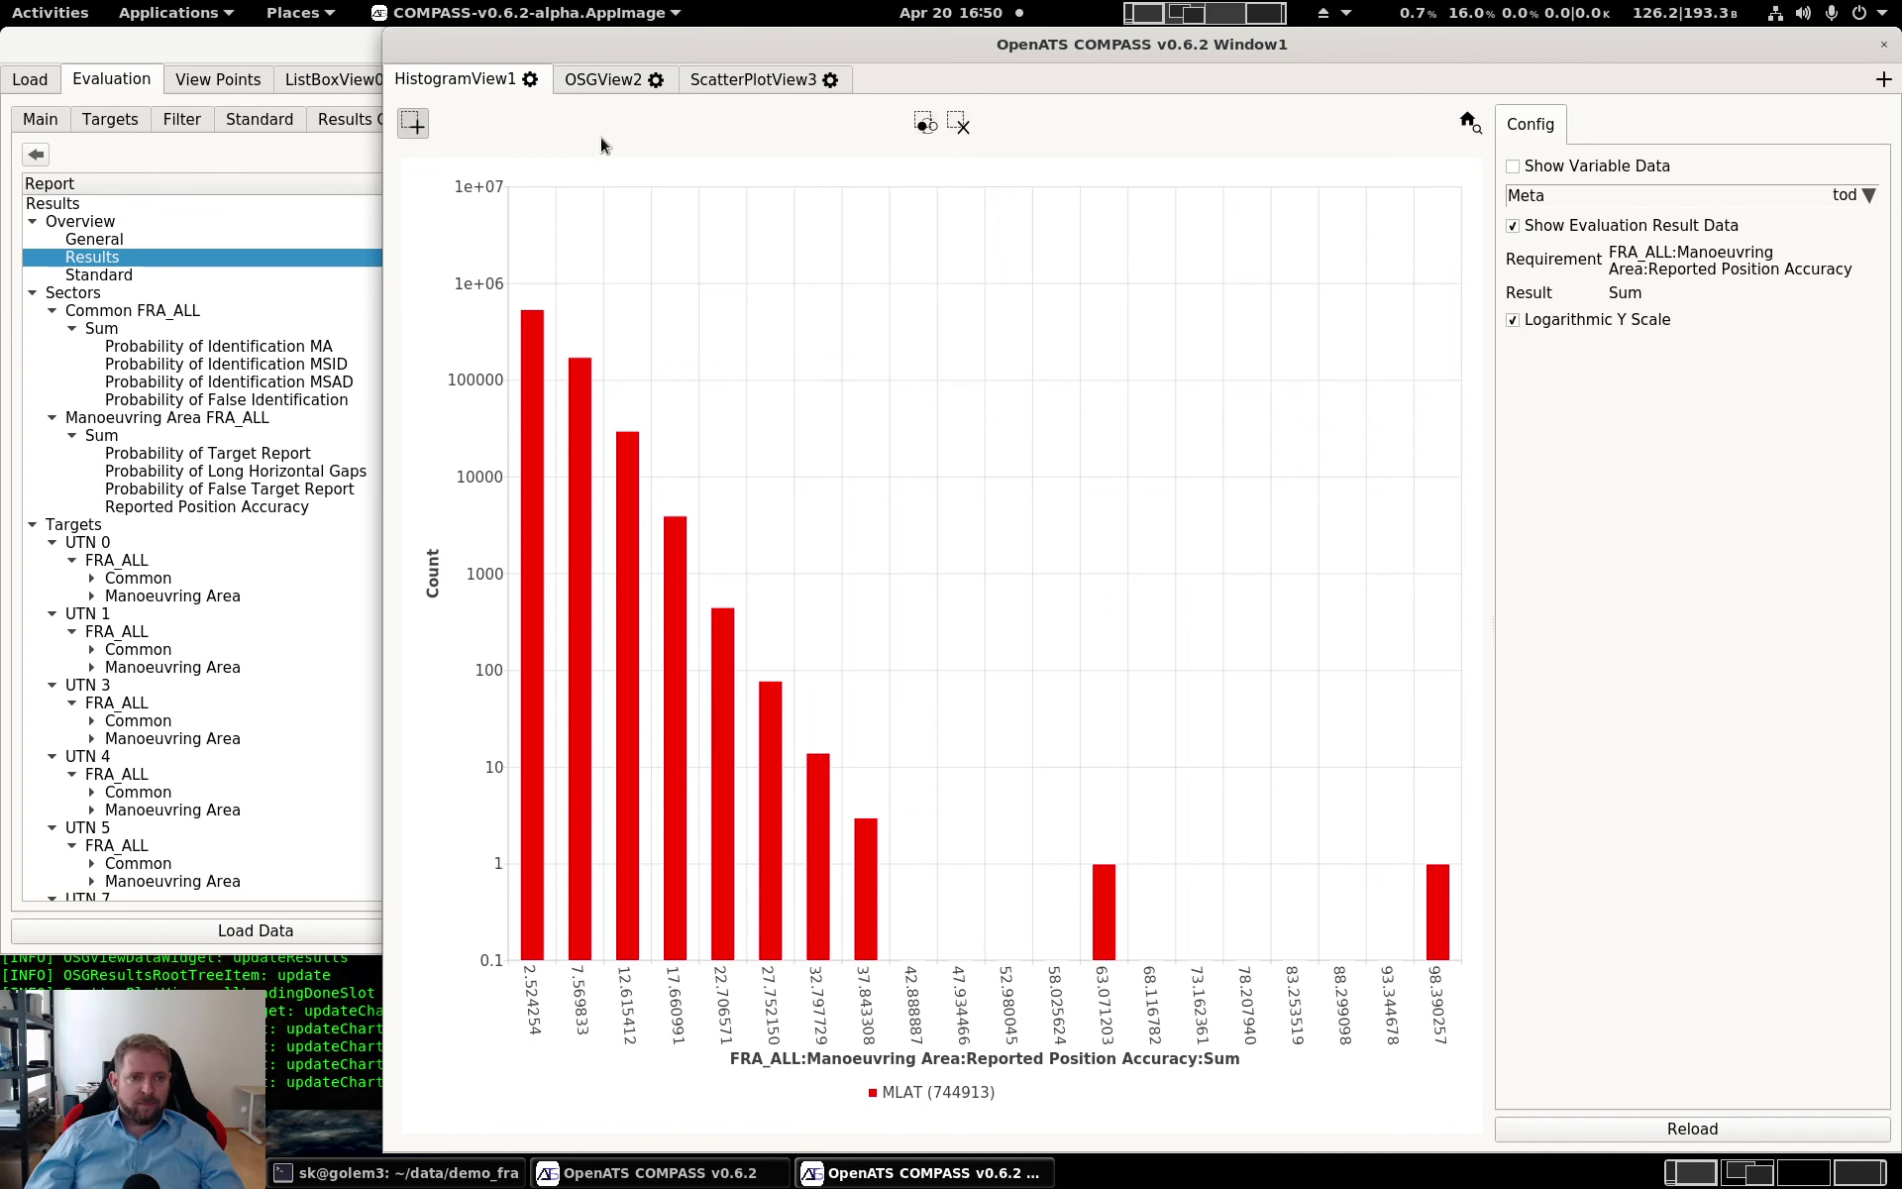
click(607, 80)
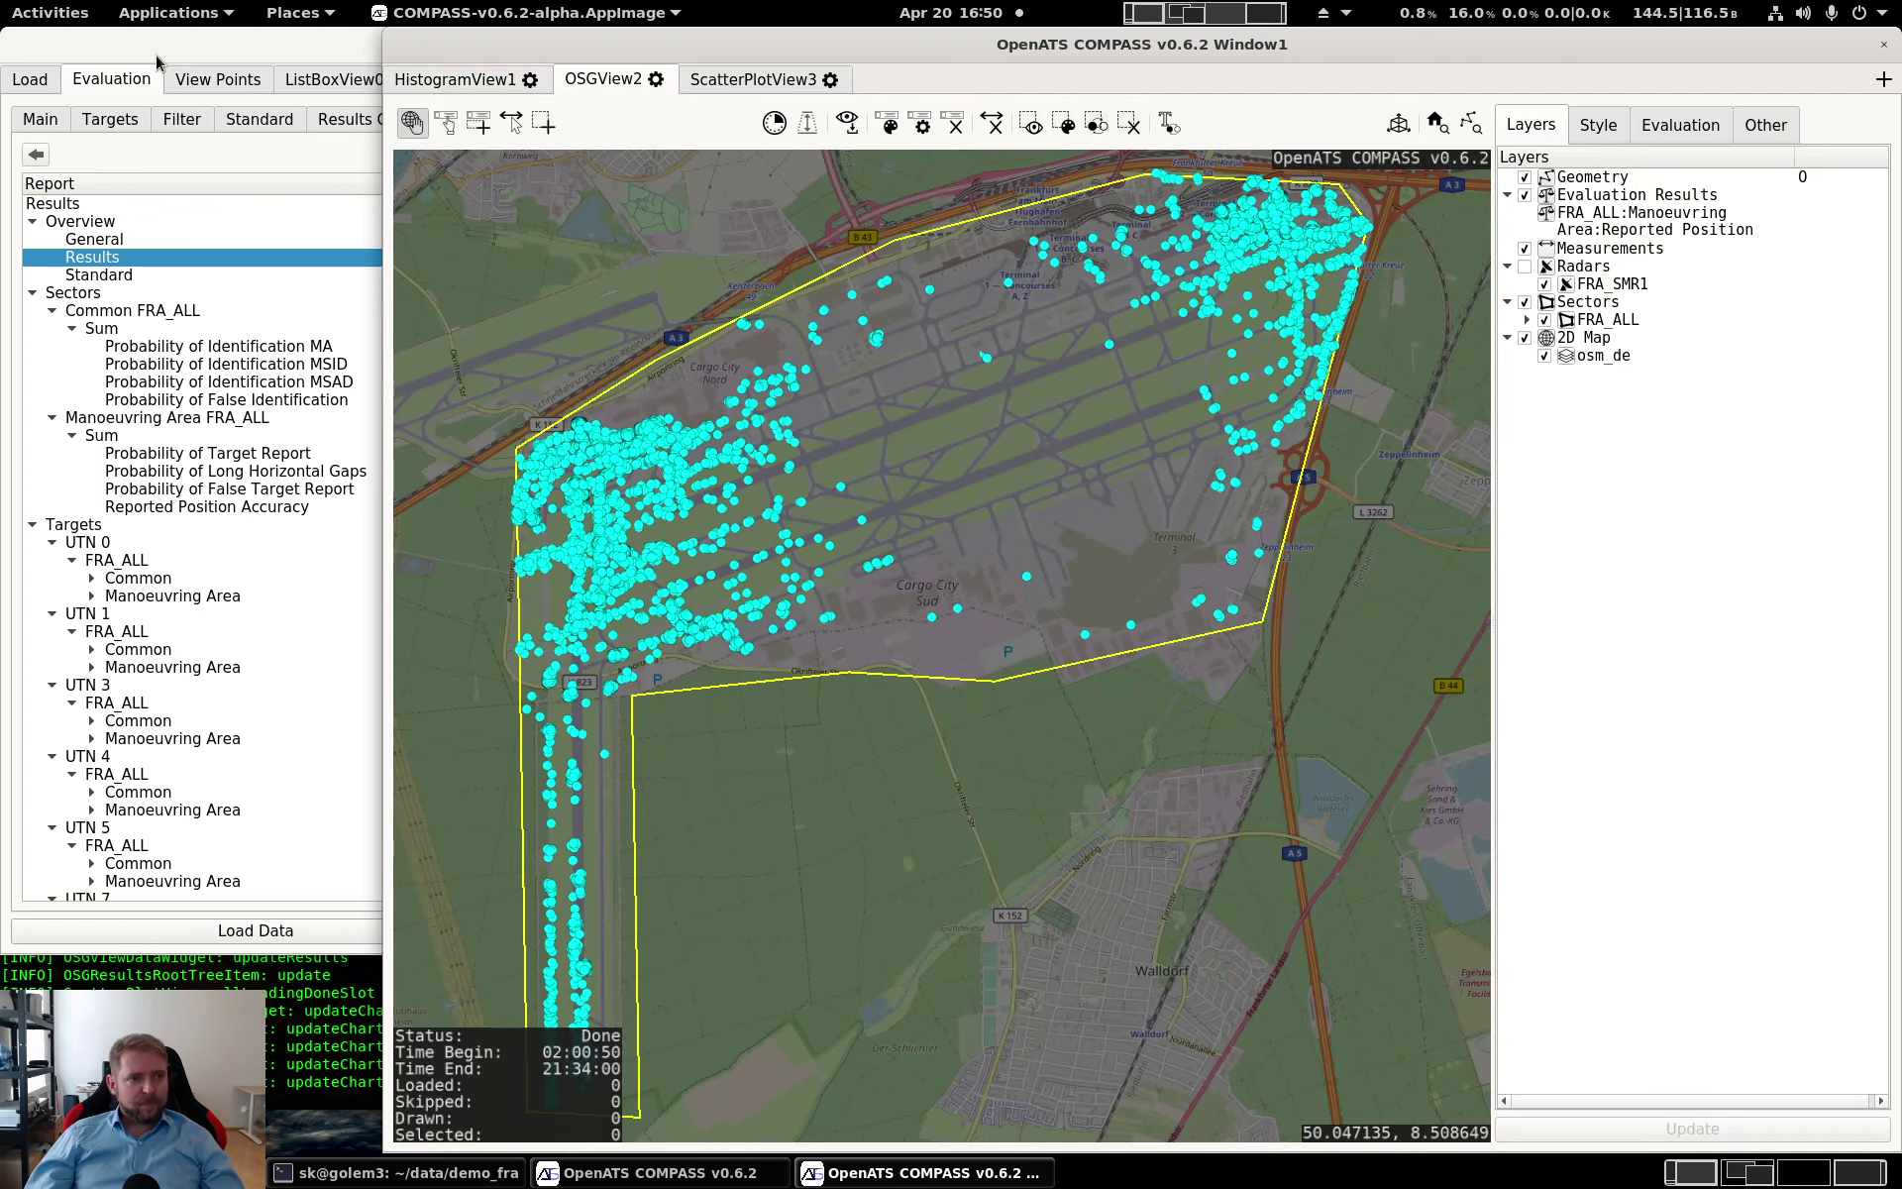
Open the Manoeuvring Area RPA result's details and look through its sector statistics and per-target table
click(161, 41)
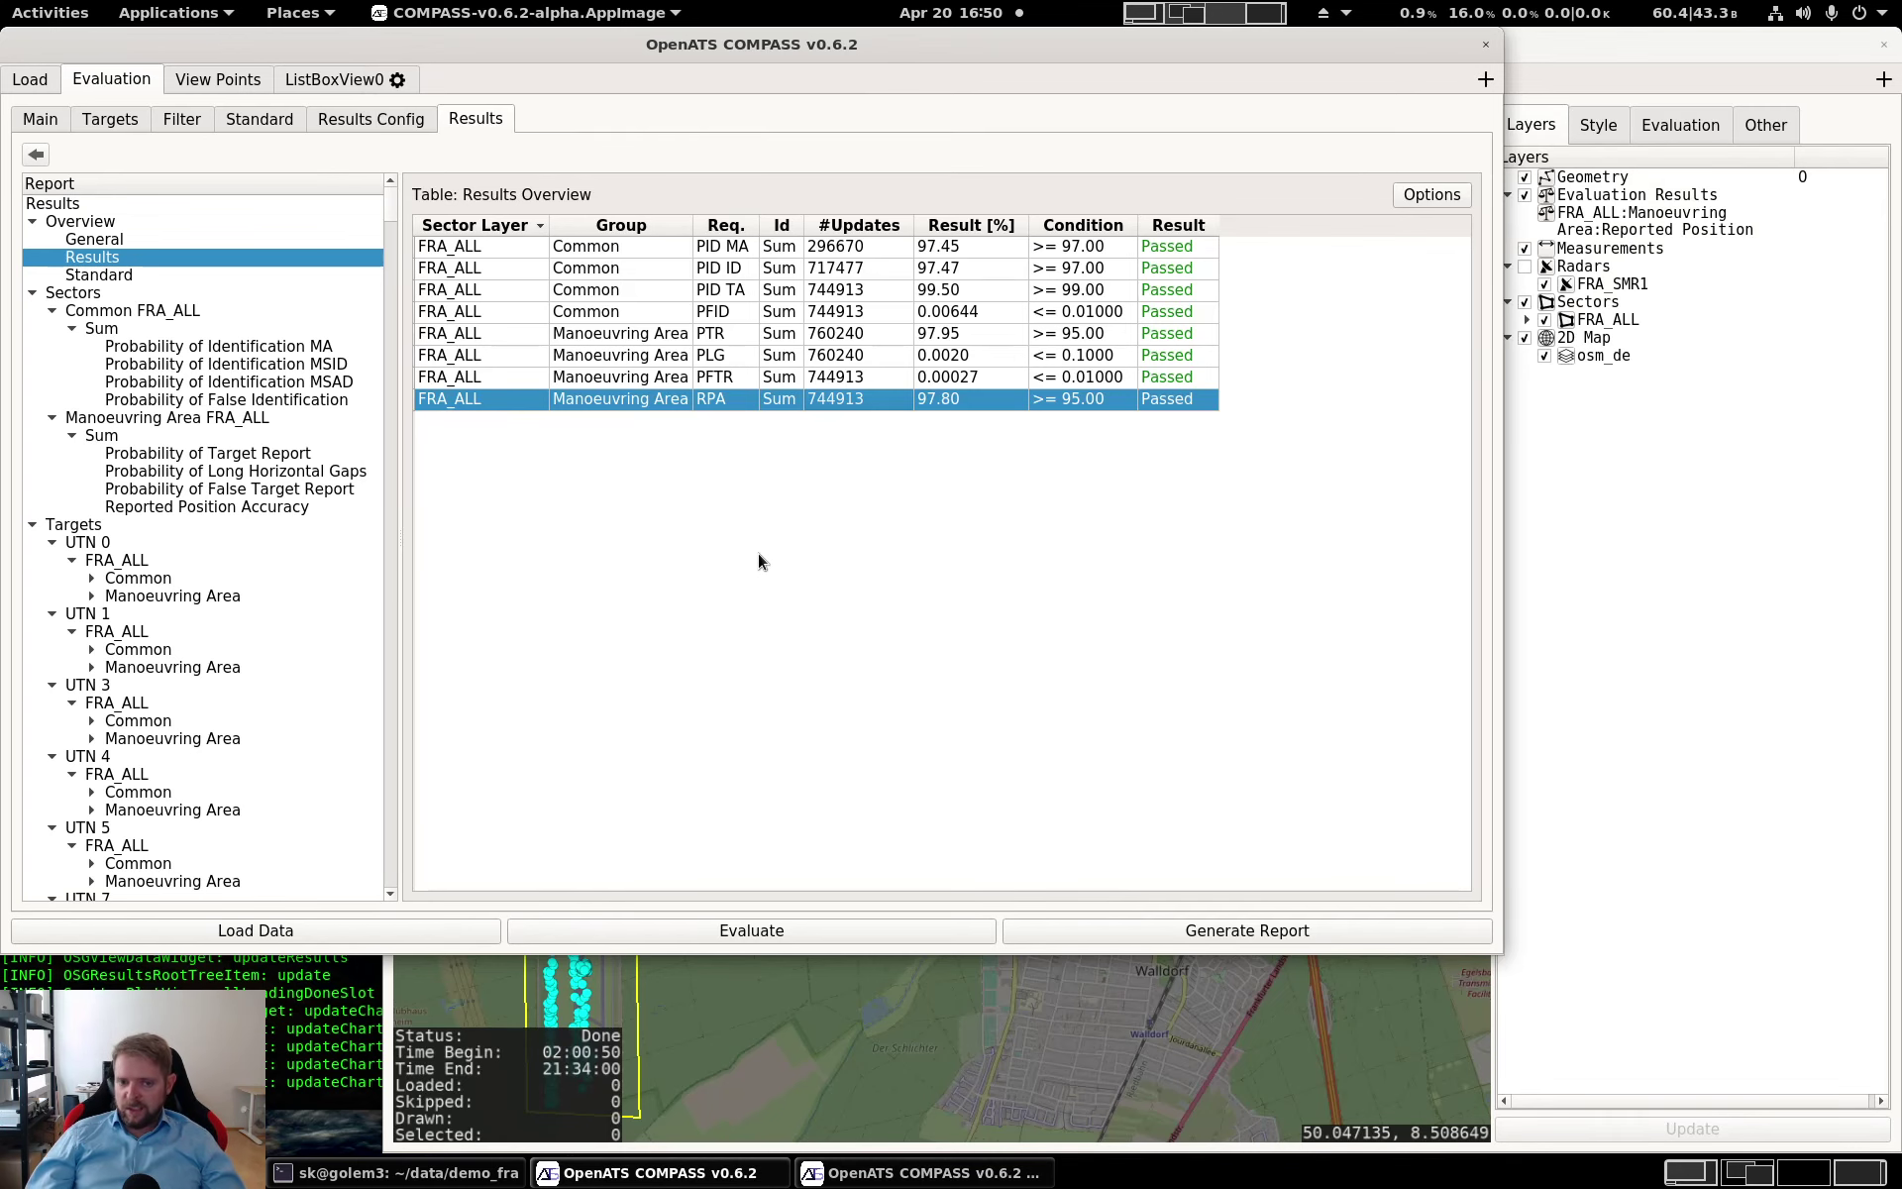
double_click(844, 401)
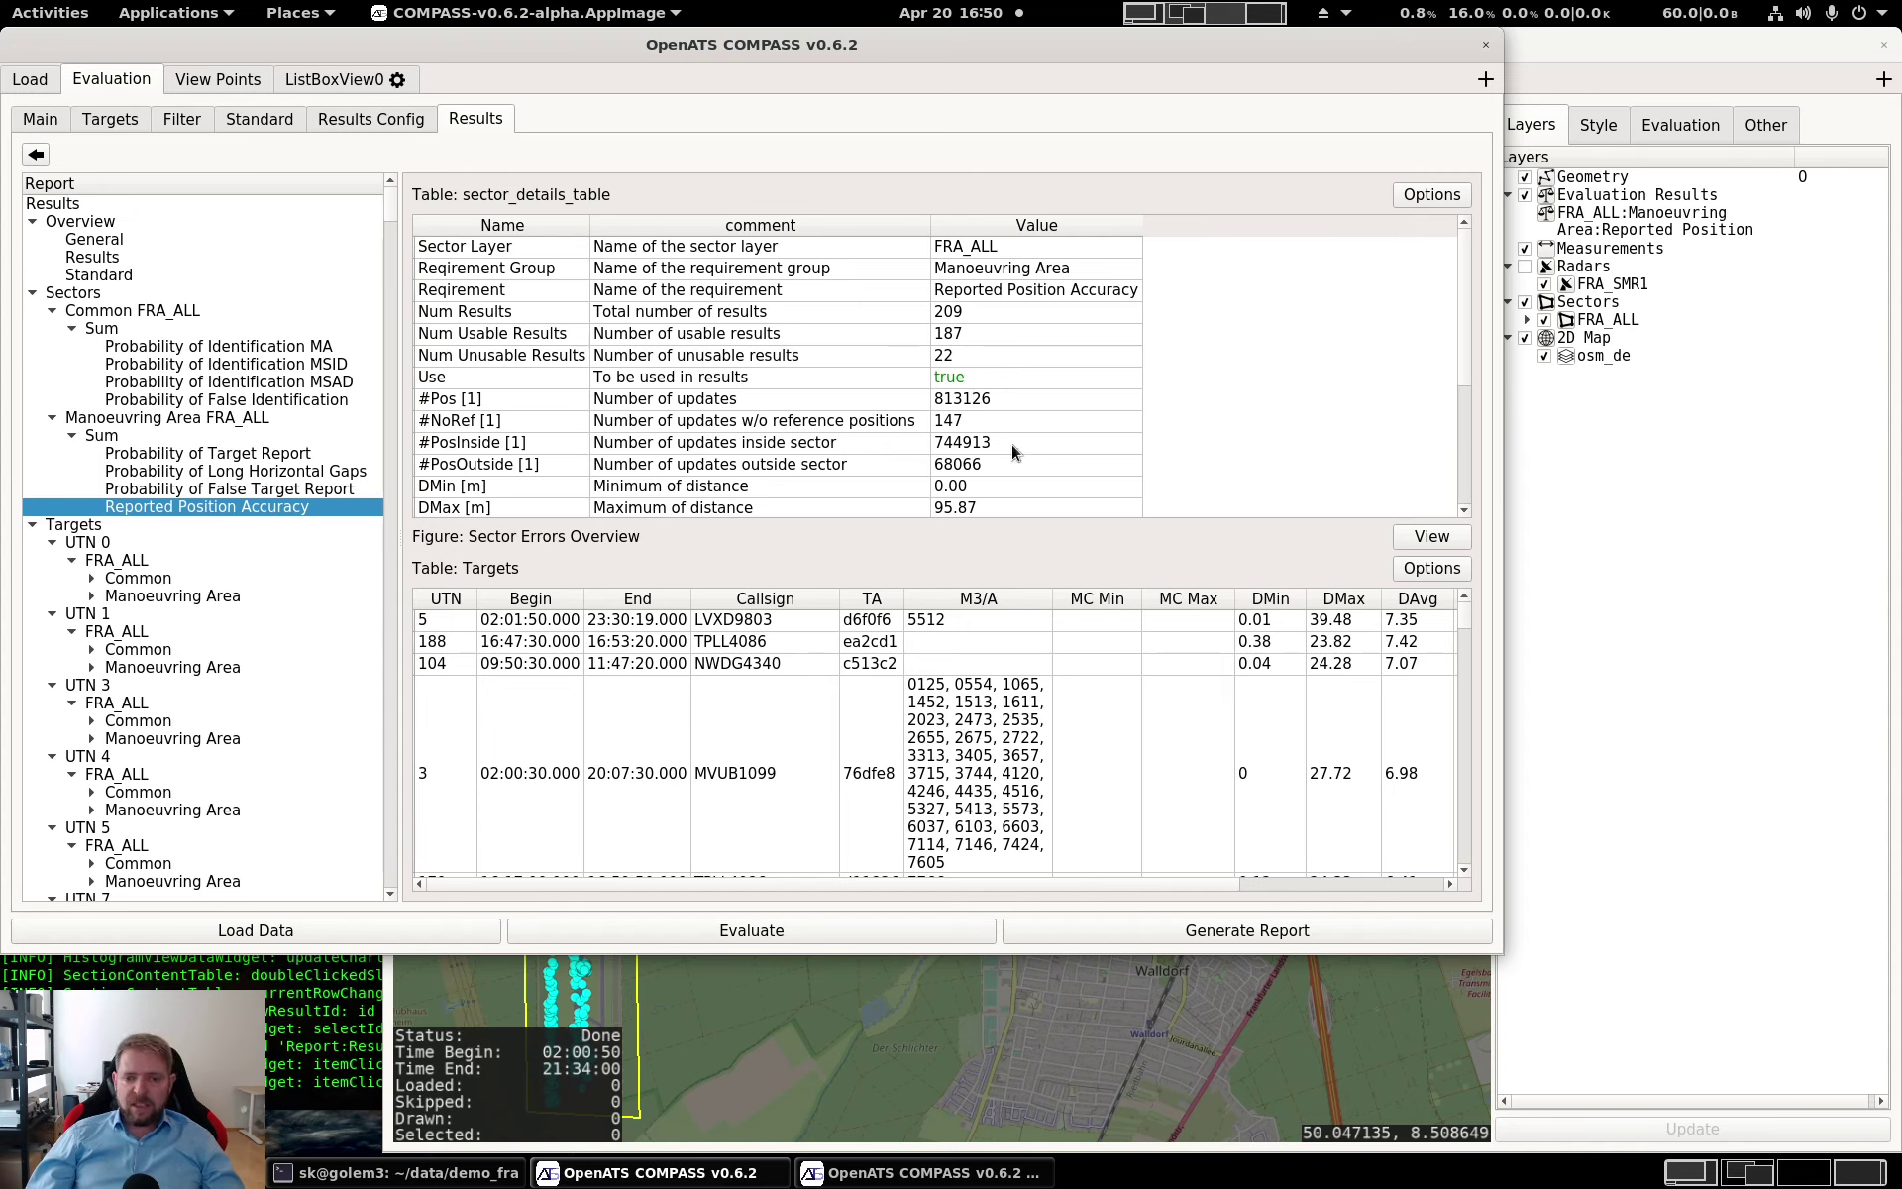
scroll(1020, 441, down, 3)
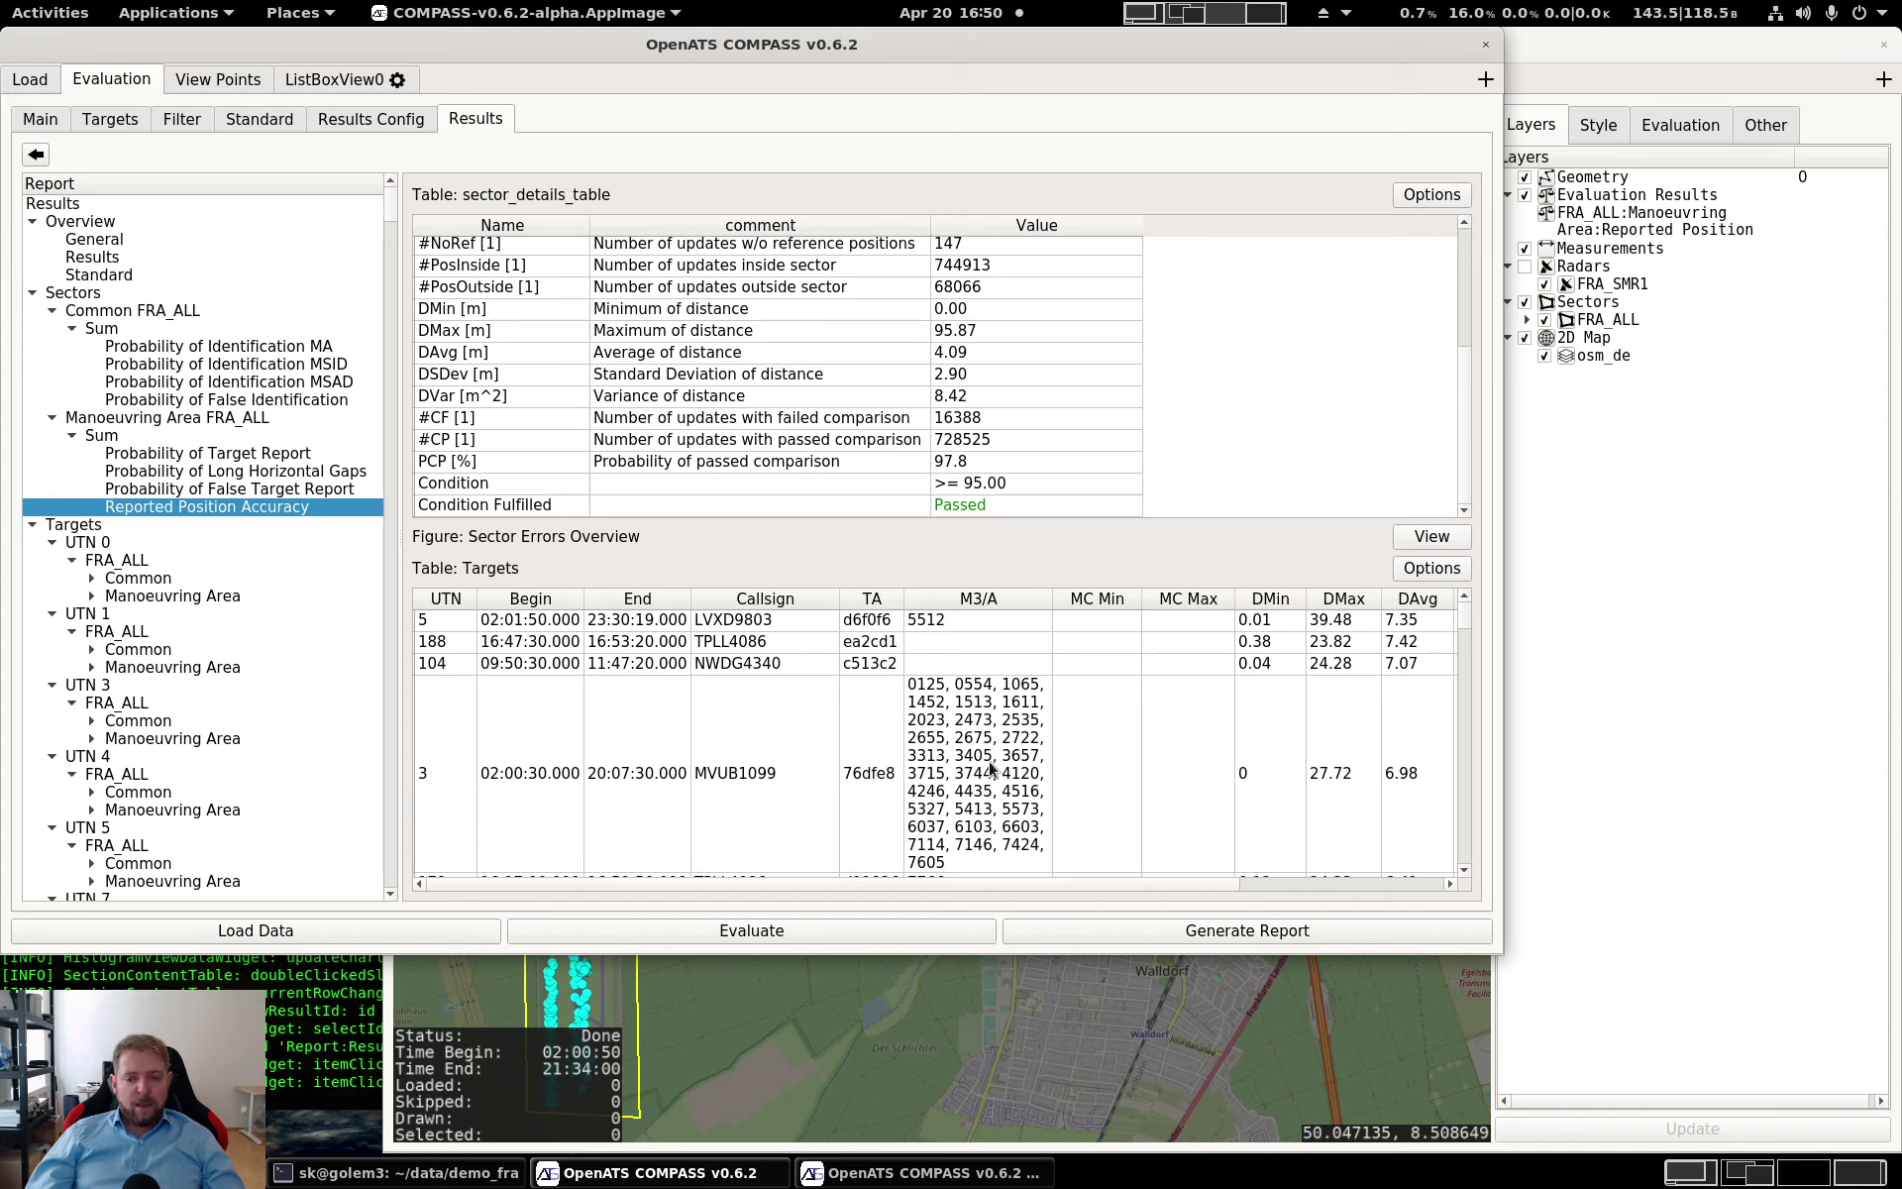
drag(872, 881, 1097, 882)
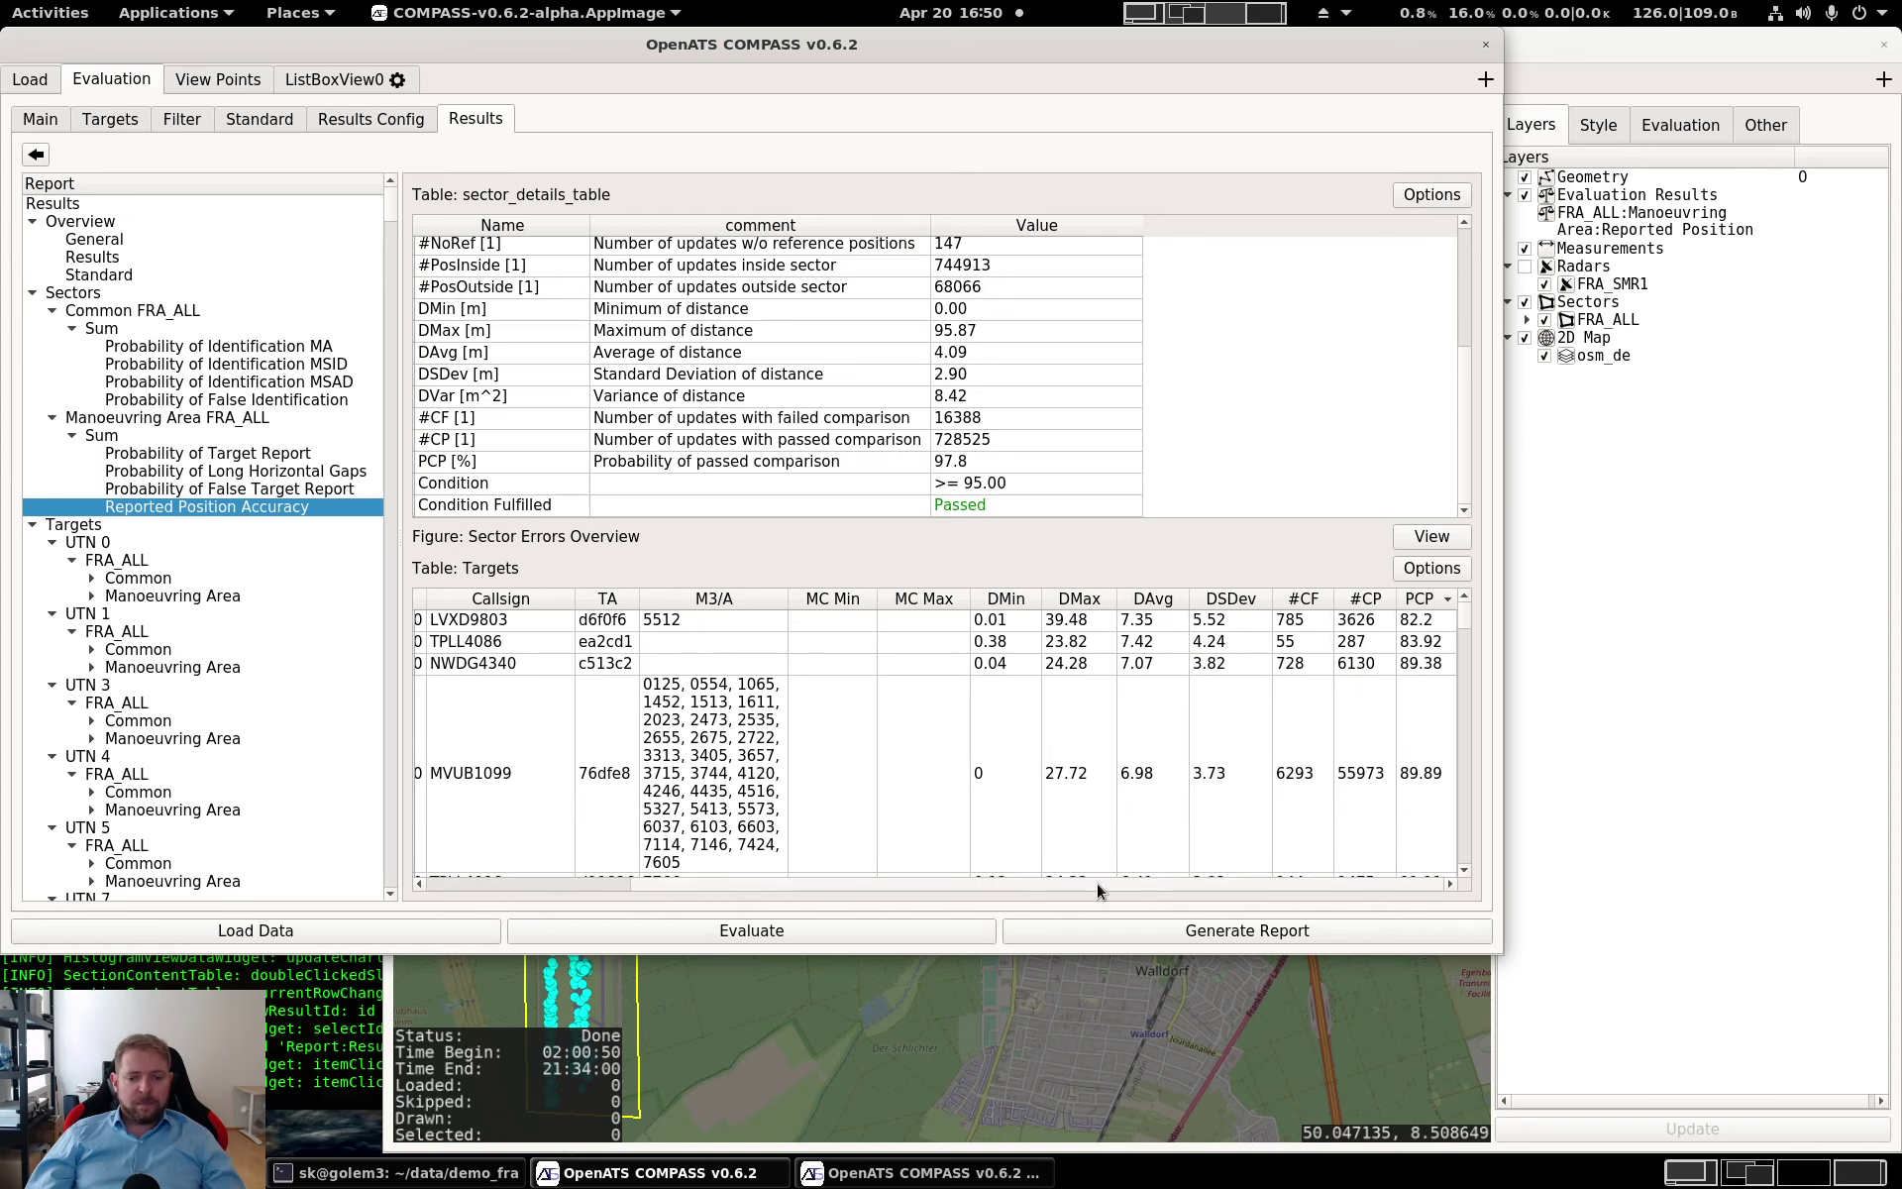
drag(1233, 873, 622, 782)
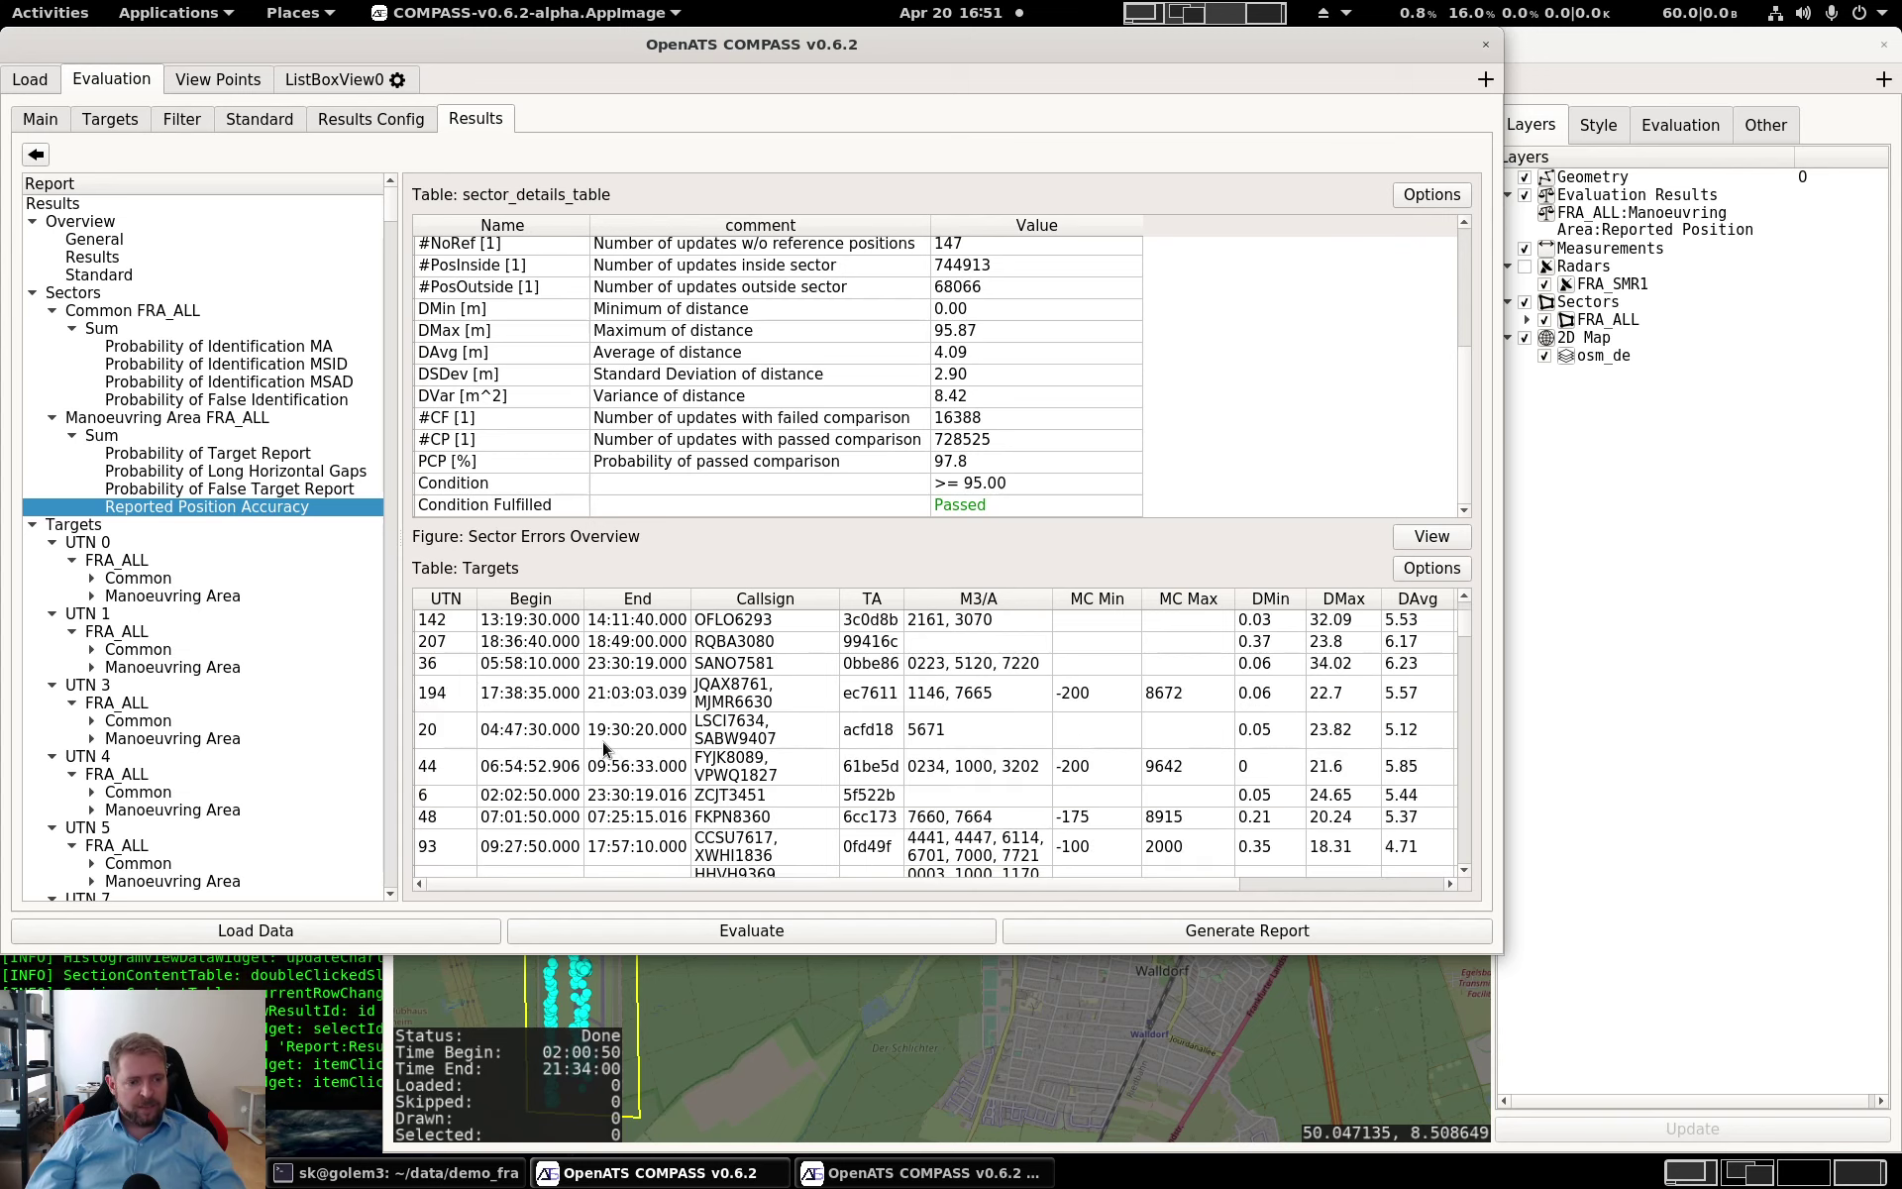
Sort the Targets table by ascending PCP and display target LVXD9803's position errors on the map
drag(773, 881, 1452, 888)
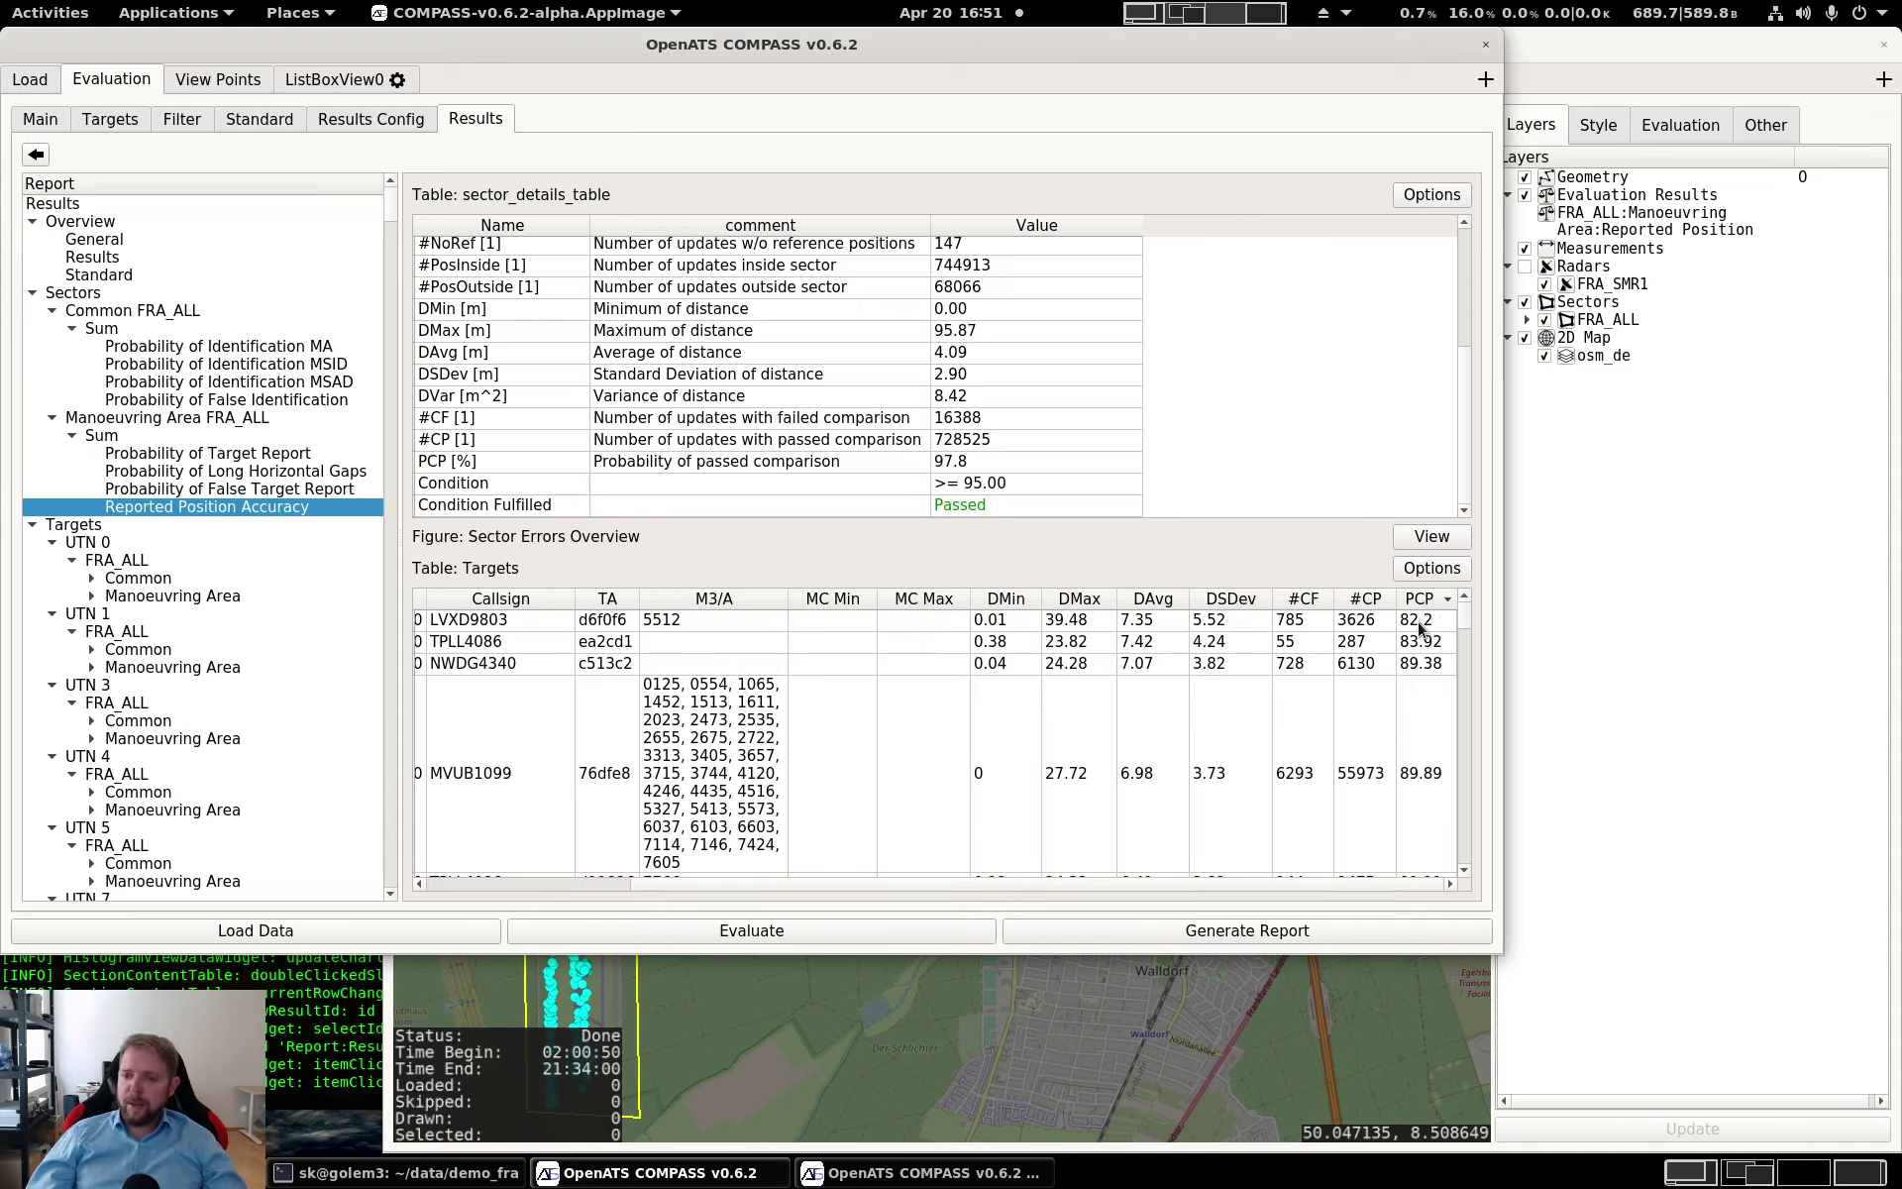
click(1221, 624)
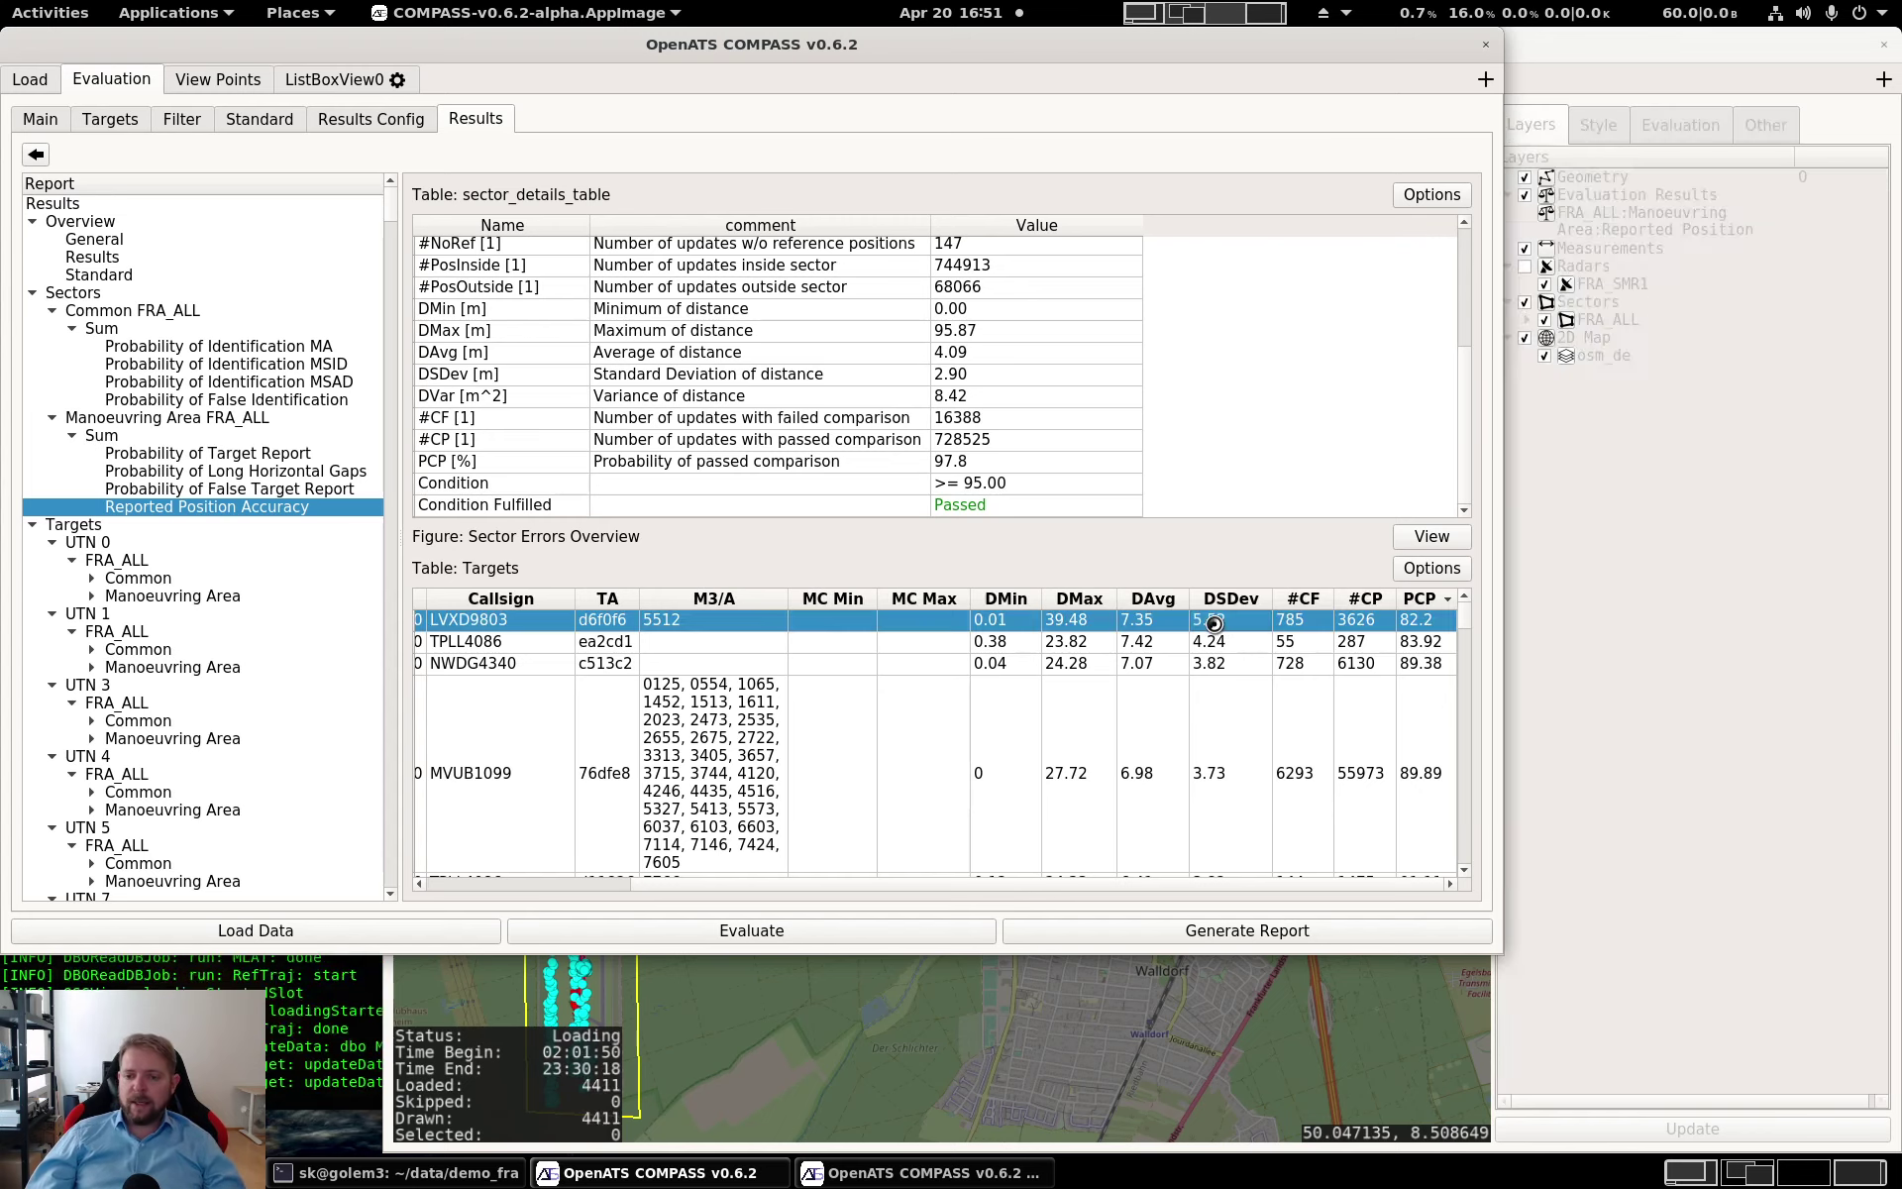
click(1123, 1008)
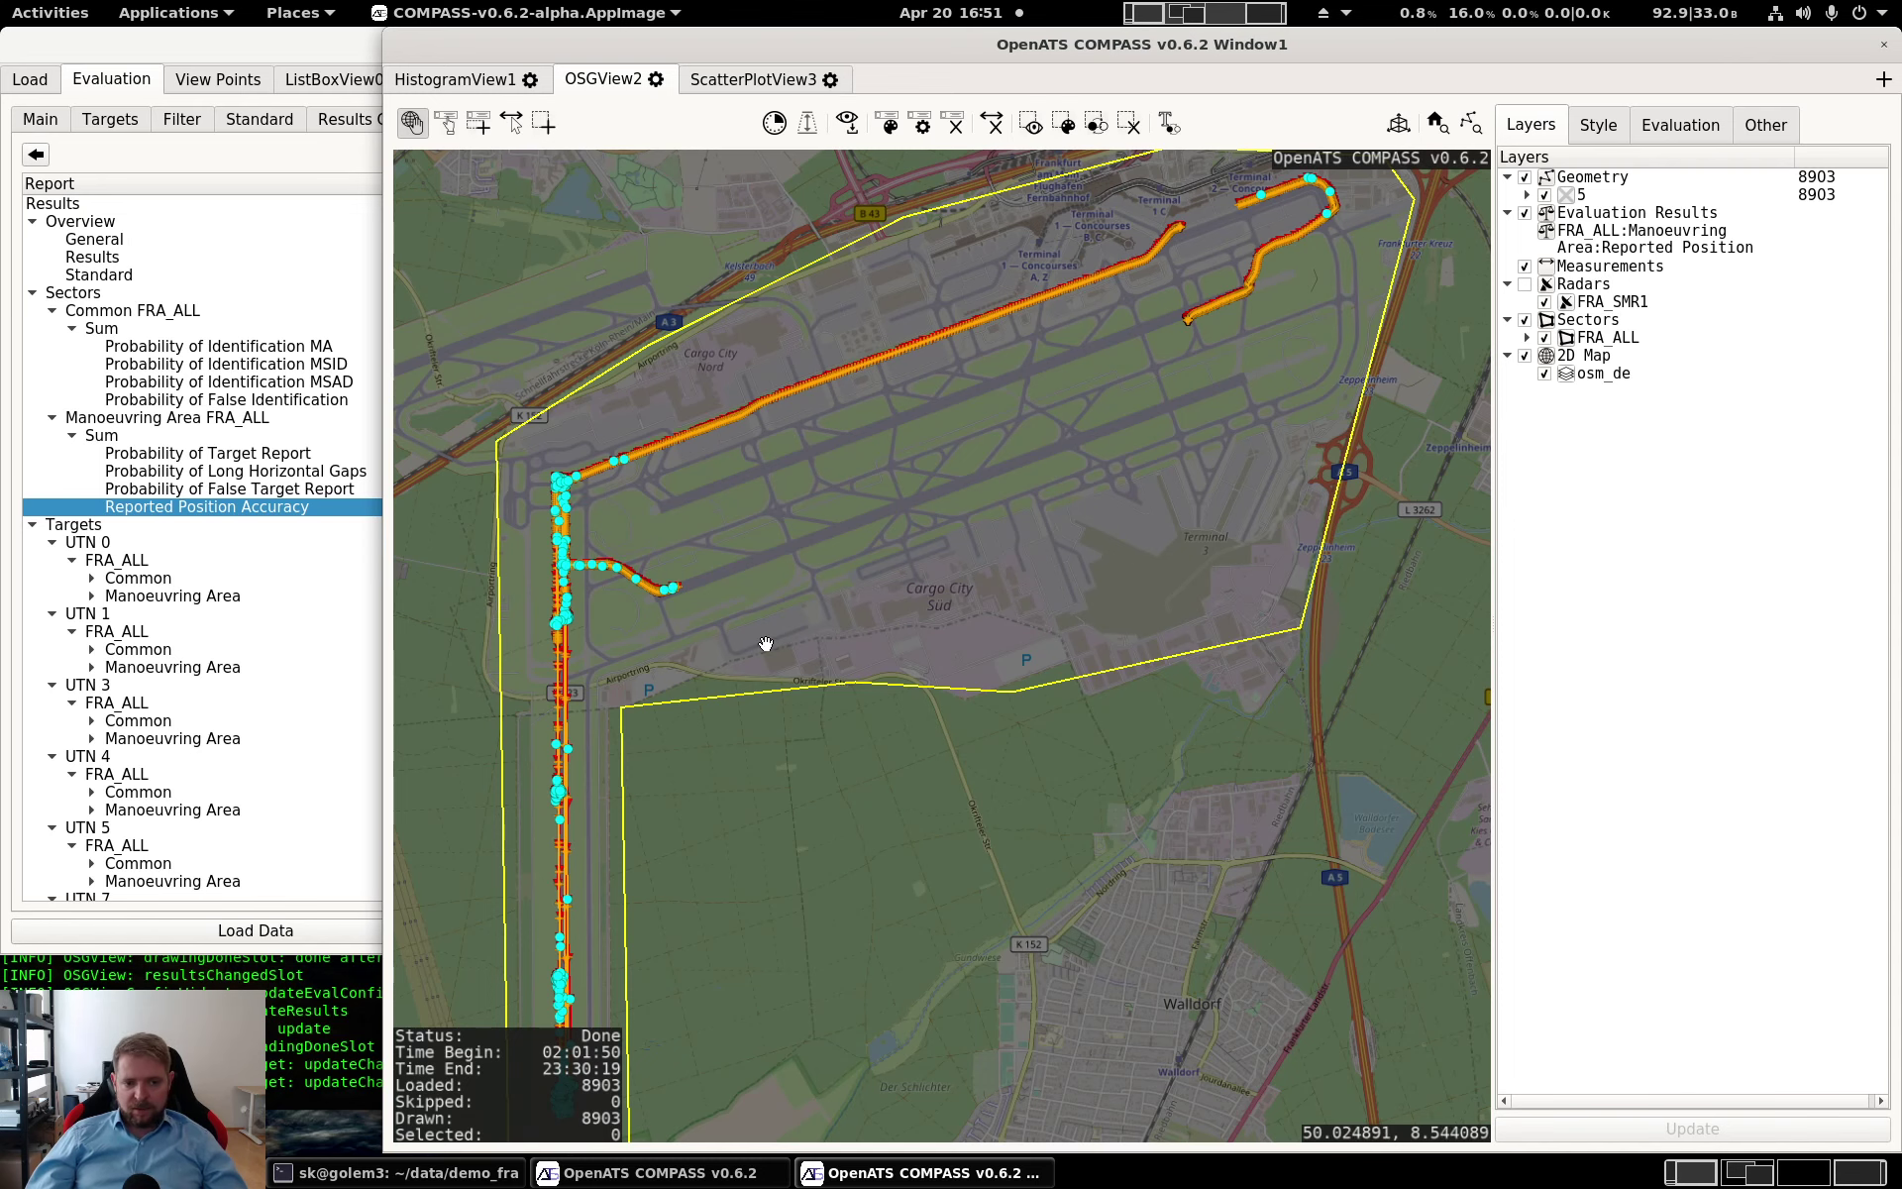
Examine LVXD9803's failed position comparisons along runway 18 and the adjoining taxiway on the map, and return to the results report
scroll(766, 644, up, 5)
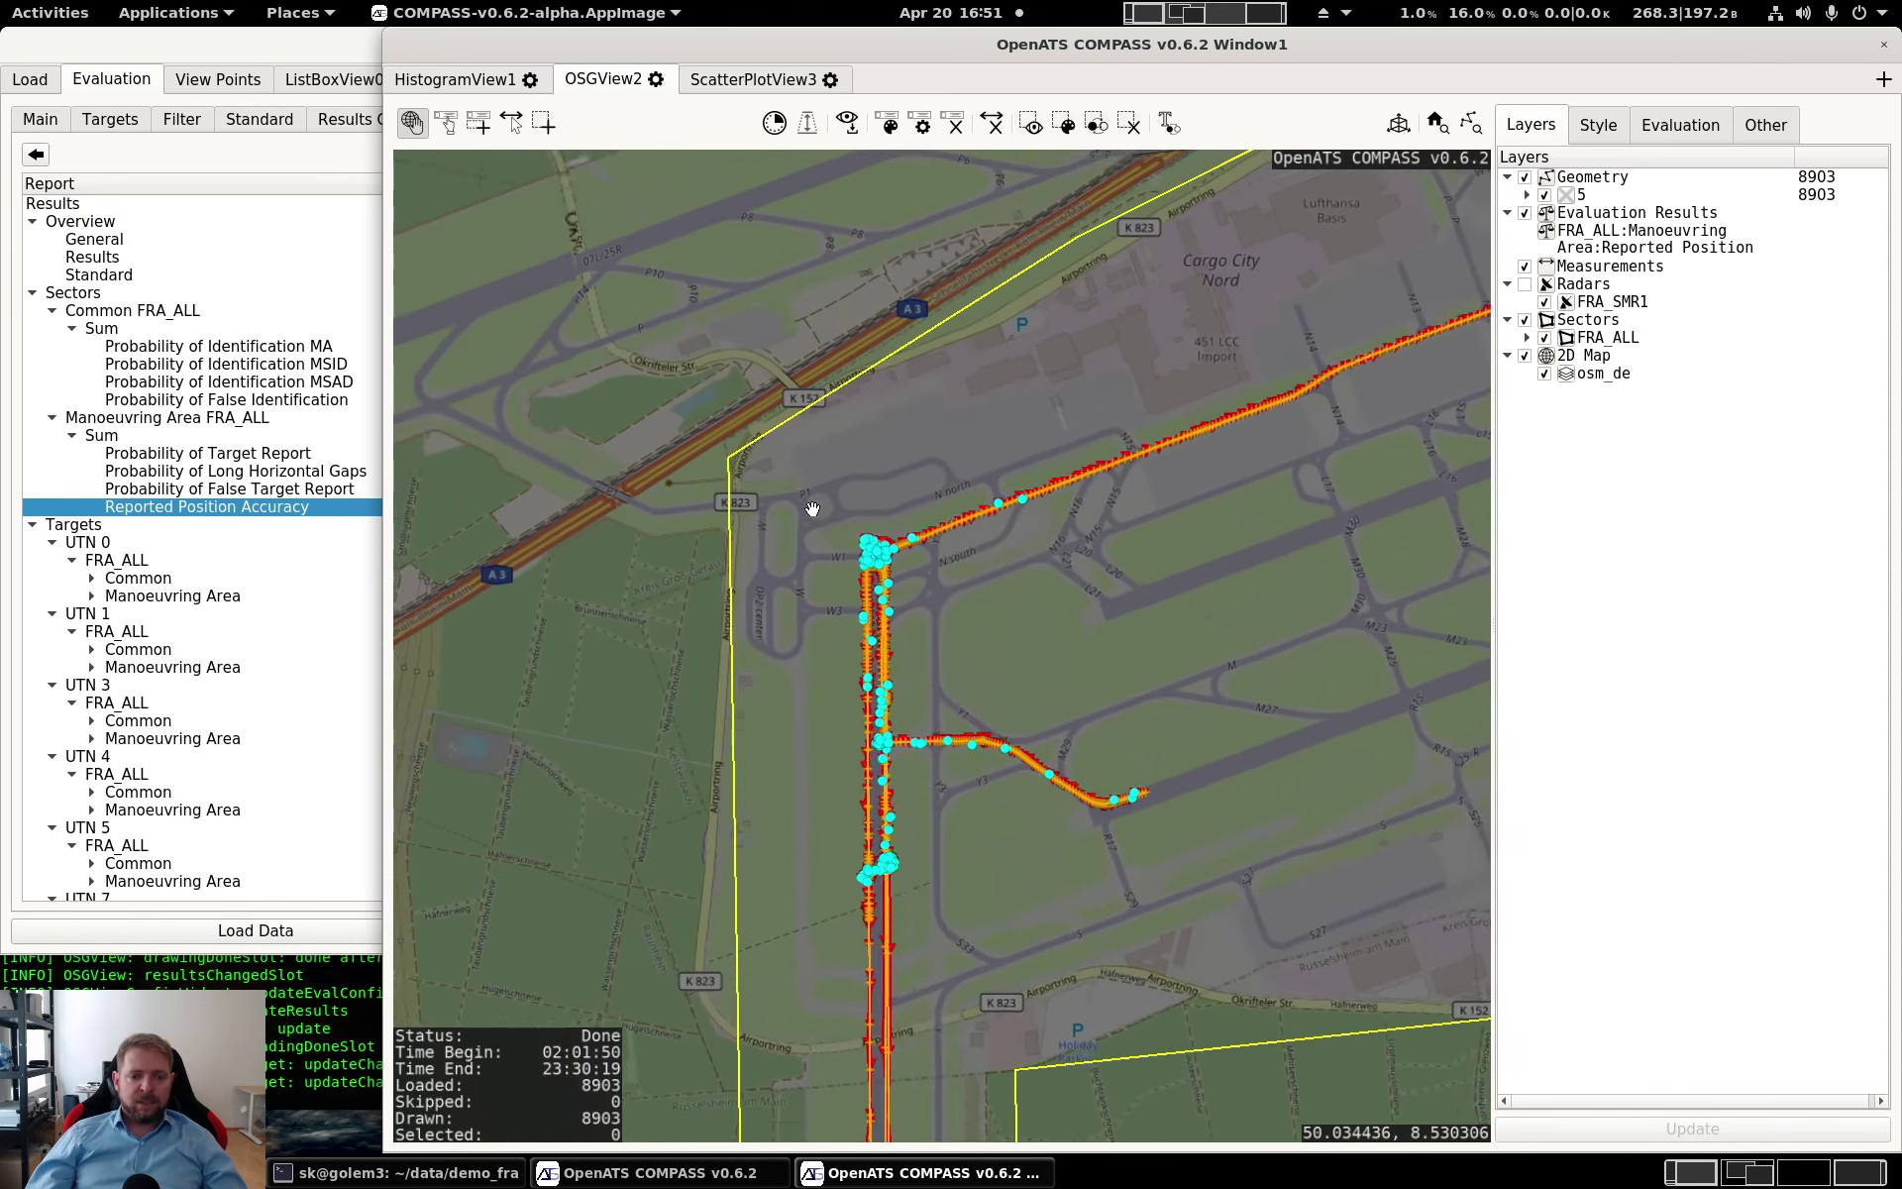
scroll(1200, 857, up, 2)
drag(1107, 755, 1019, 407)
scroll(991, 327, up, 1)
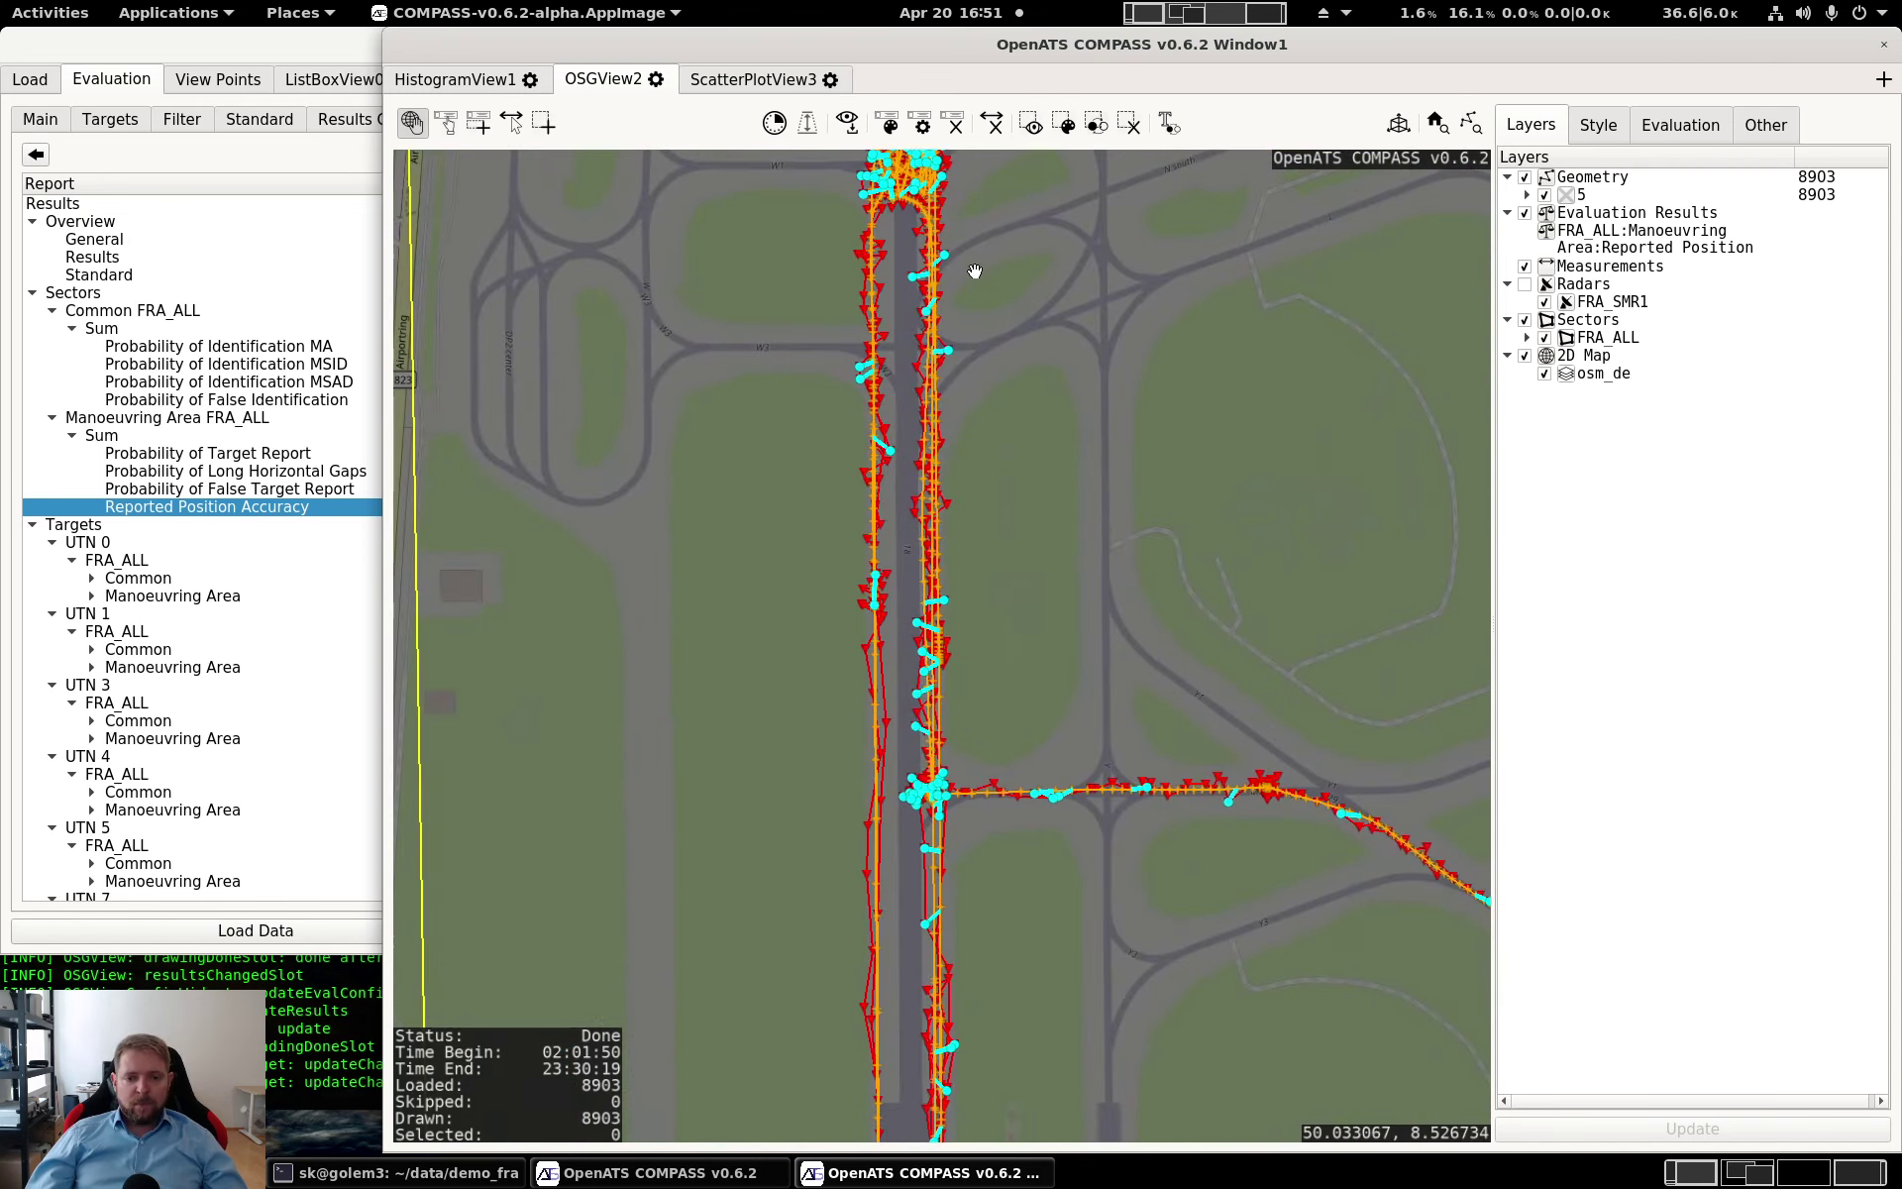
drag(969, 247, 1011, 533)
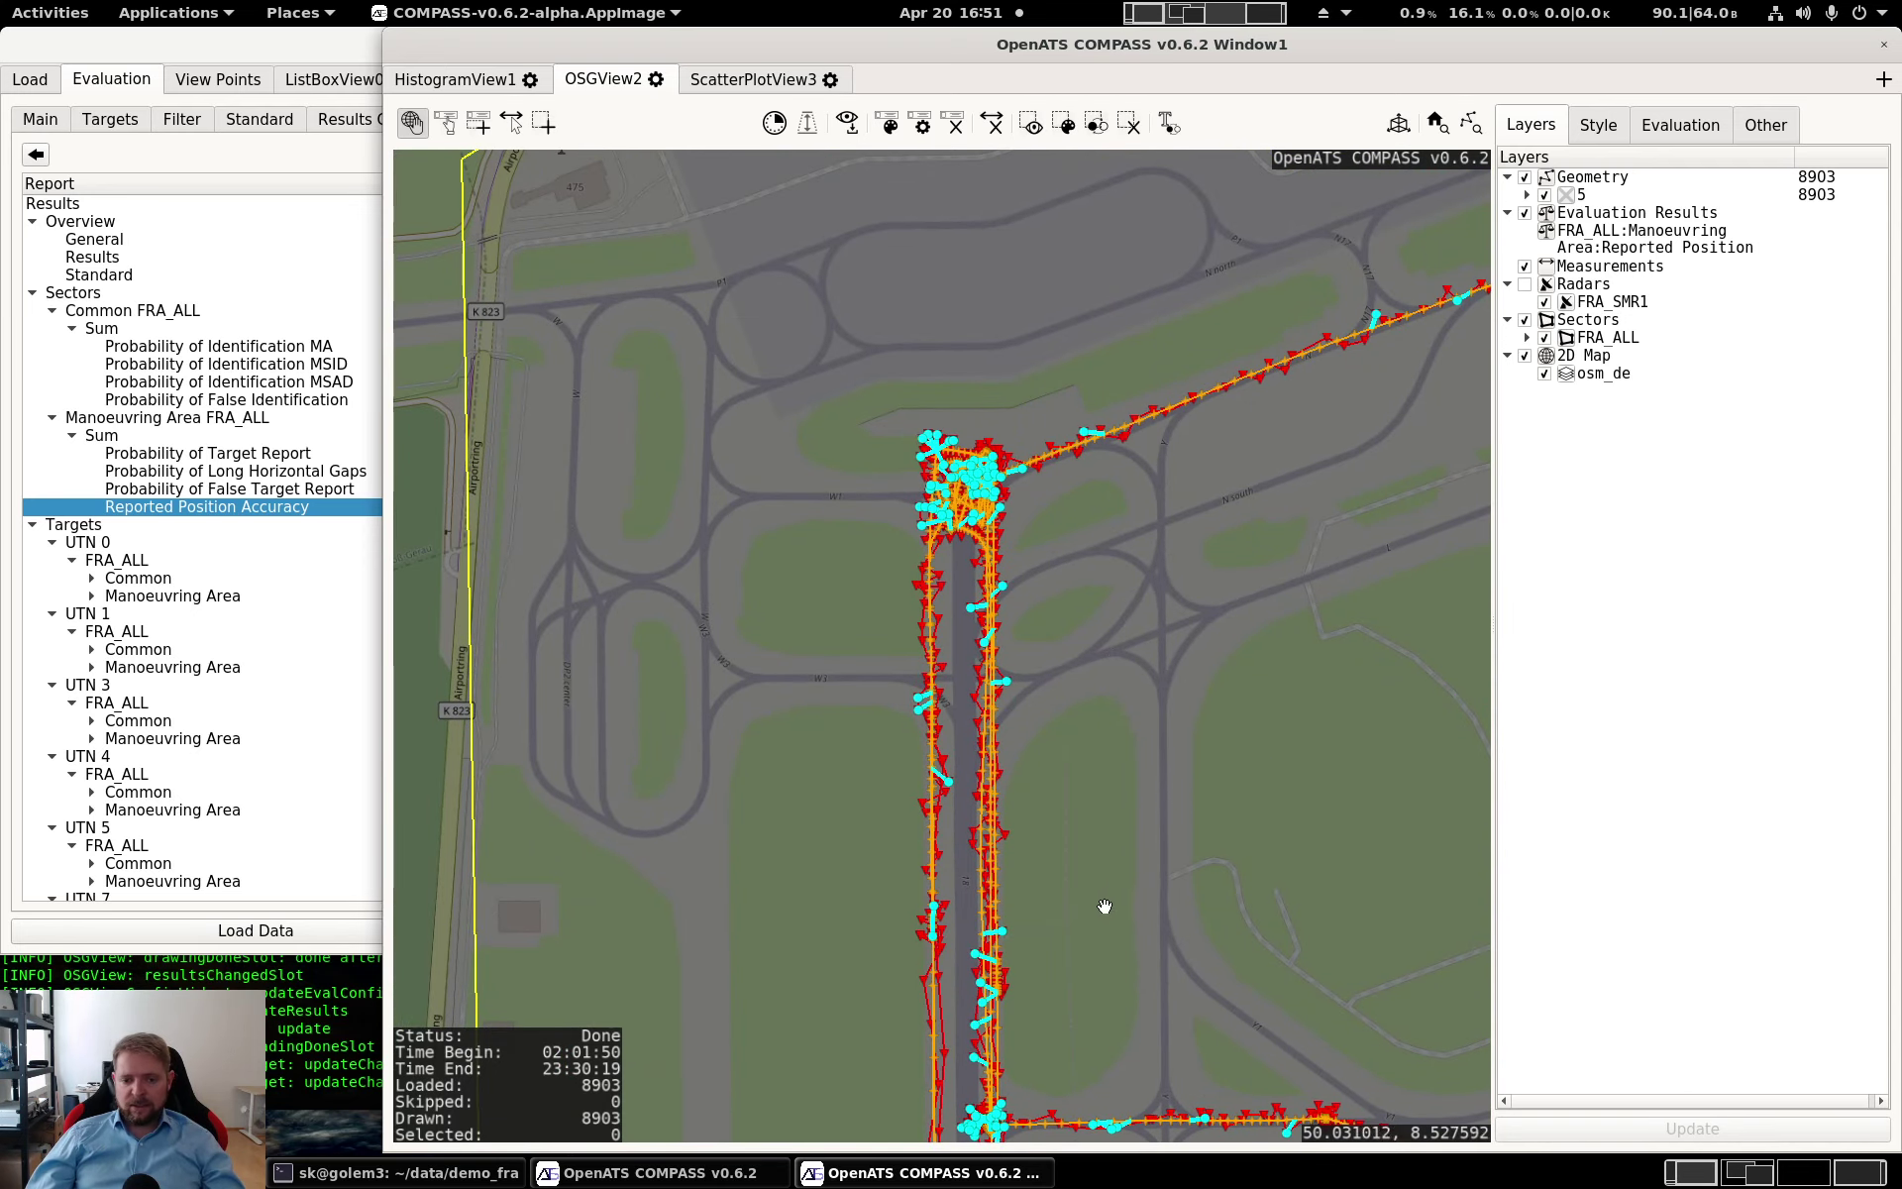
scroll(923, 791, up, 1)
scroll(947, 785, up, 2)
scroll(968, 551, up, 3)
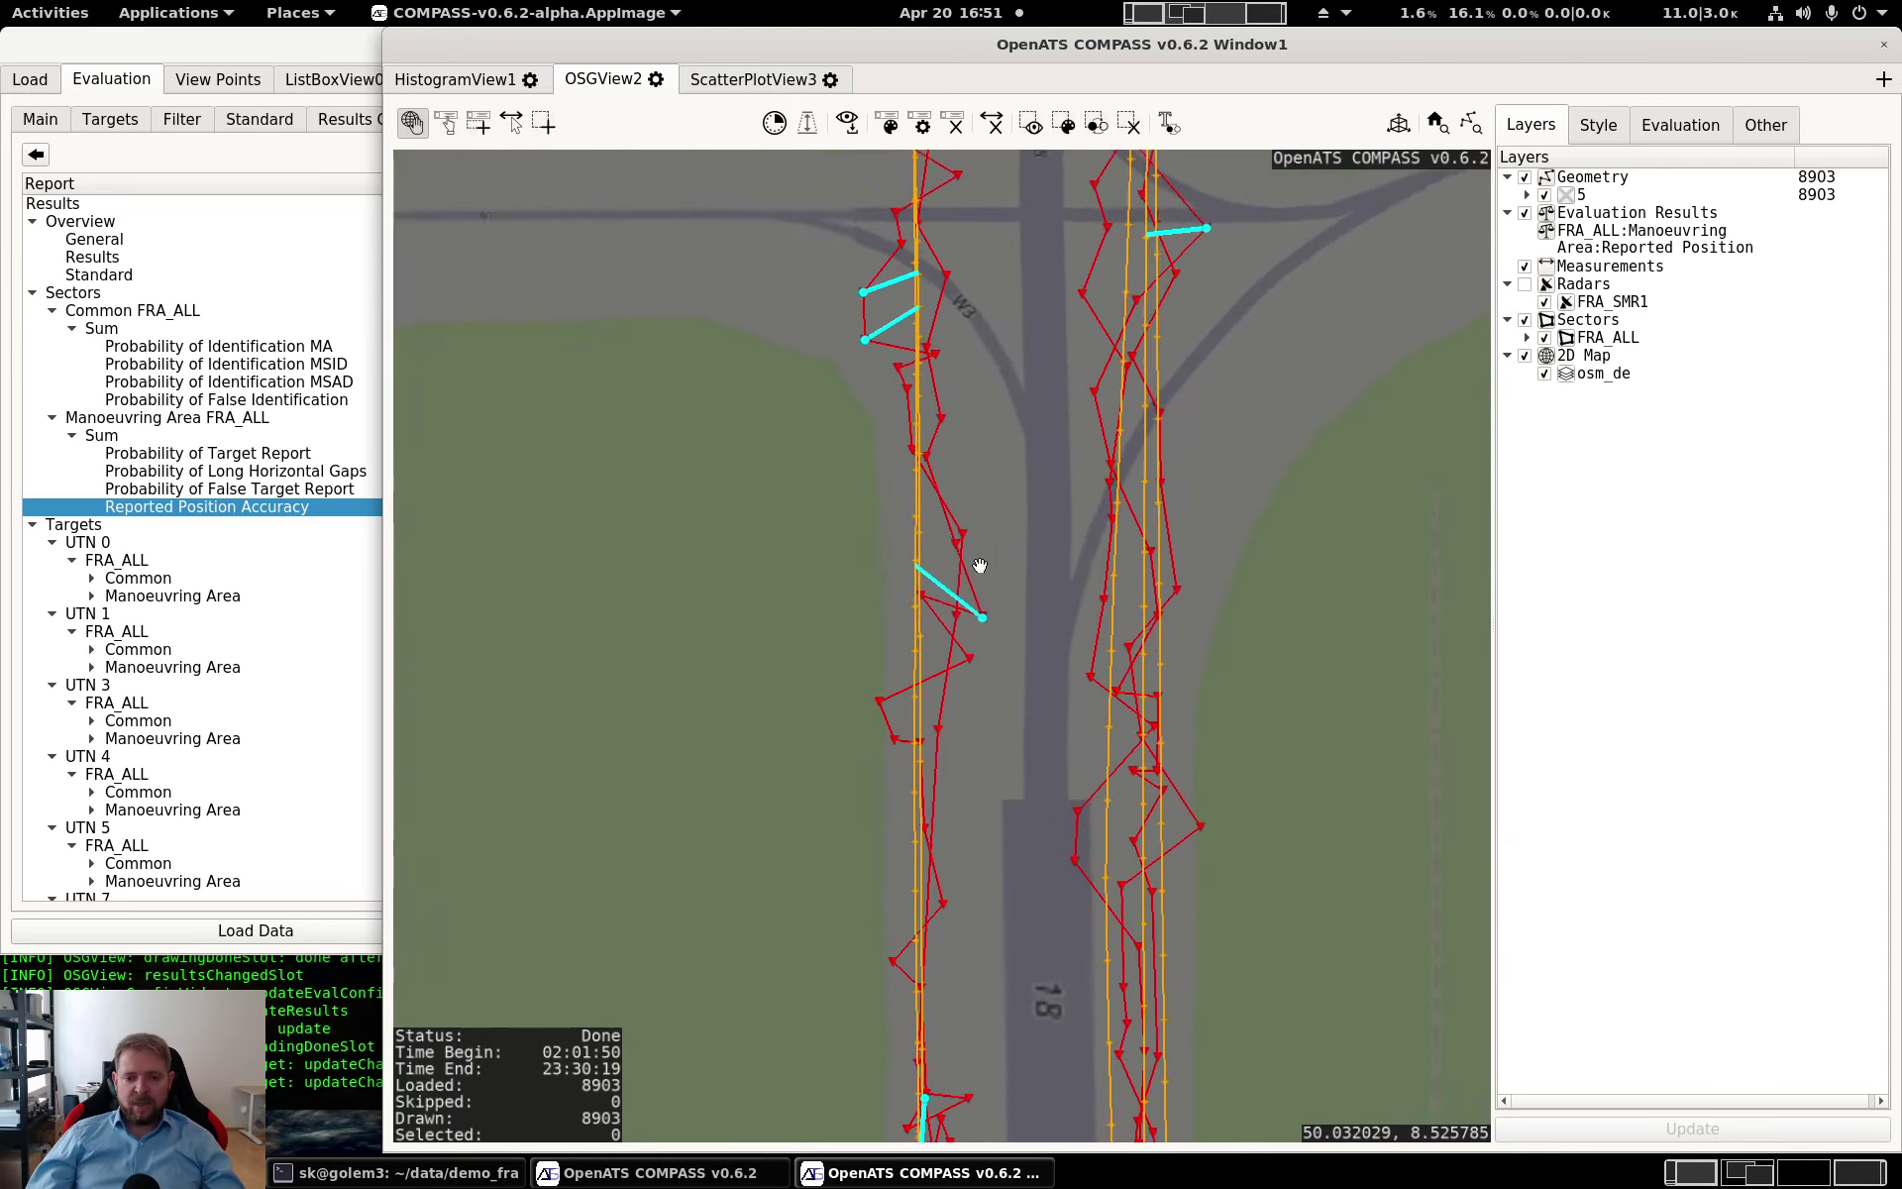
drag(1020, 401, 1024, 545)
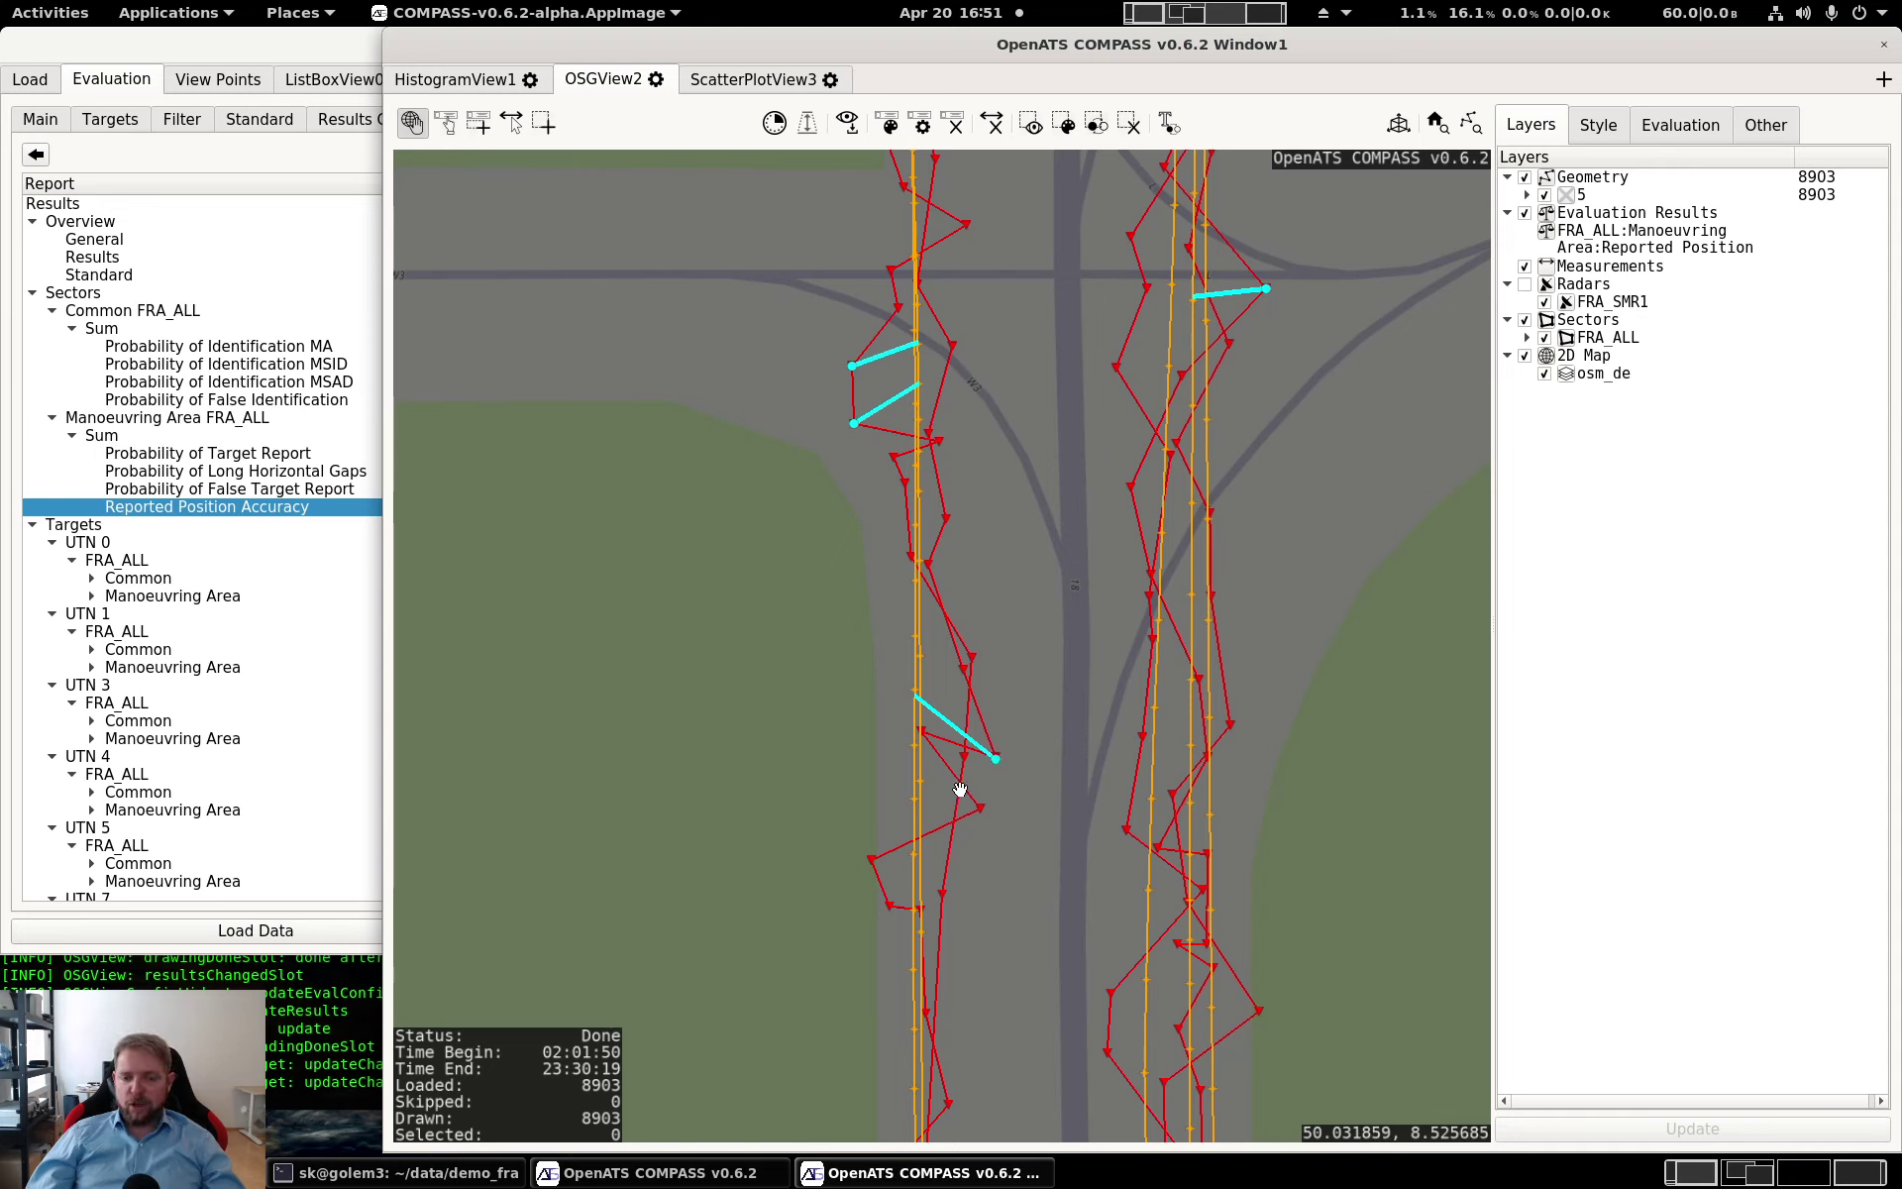
scroll(959, 793, down, 6)
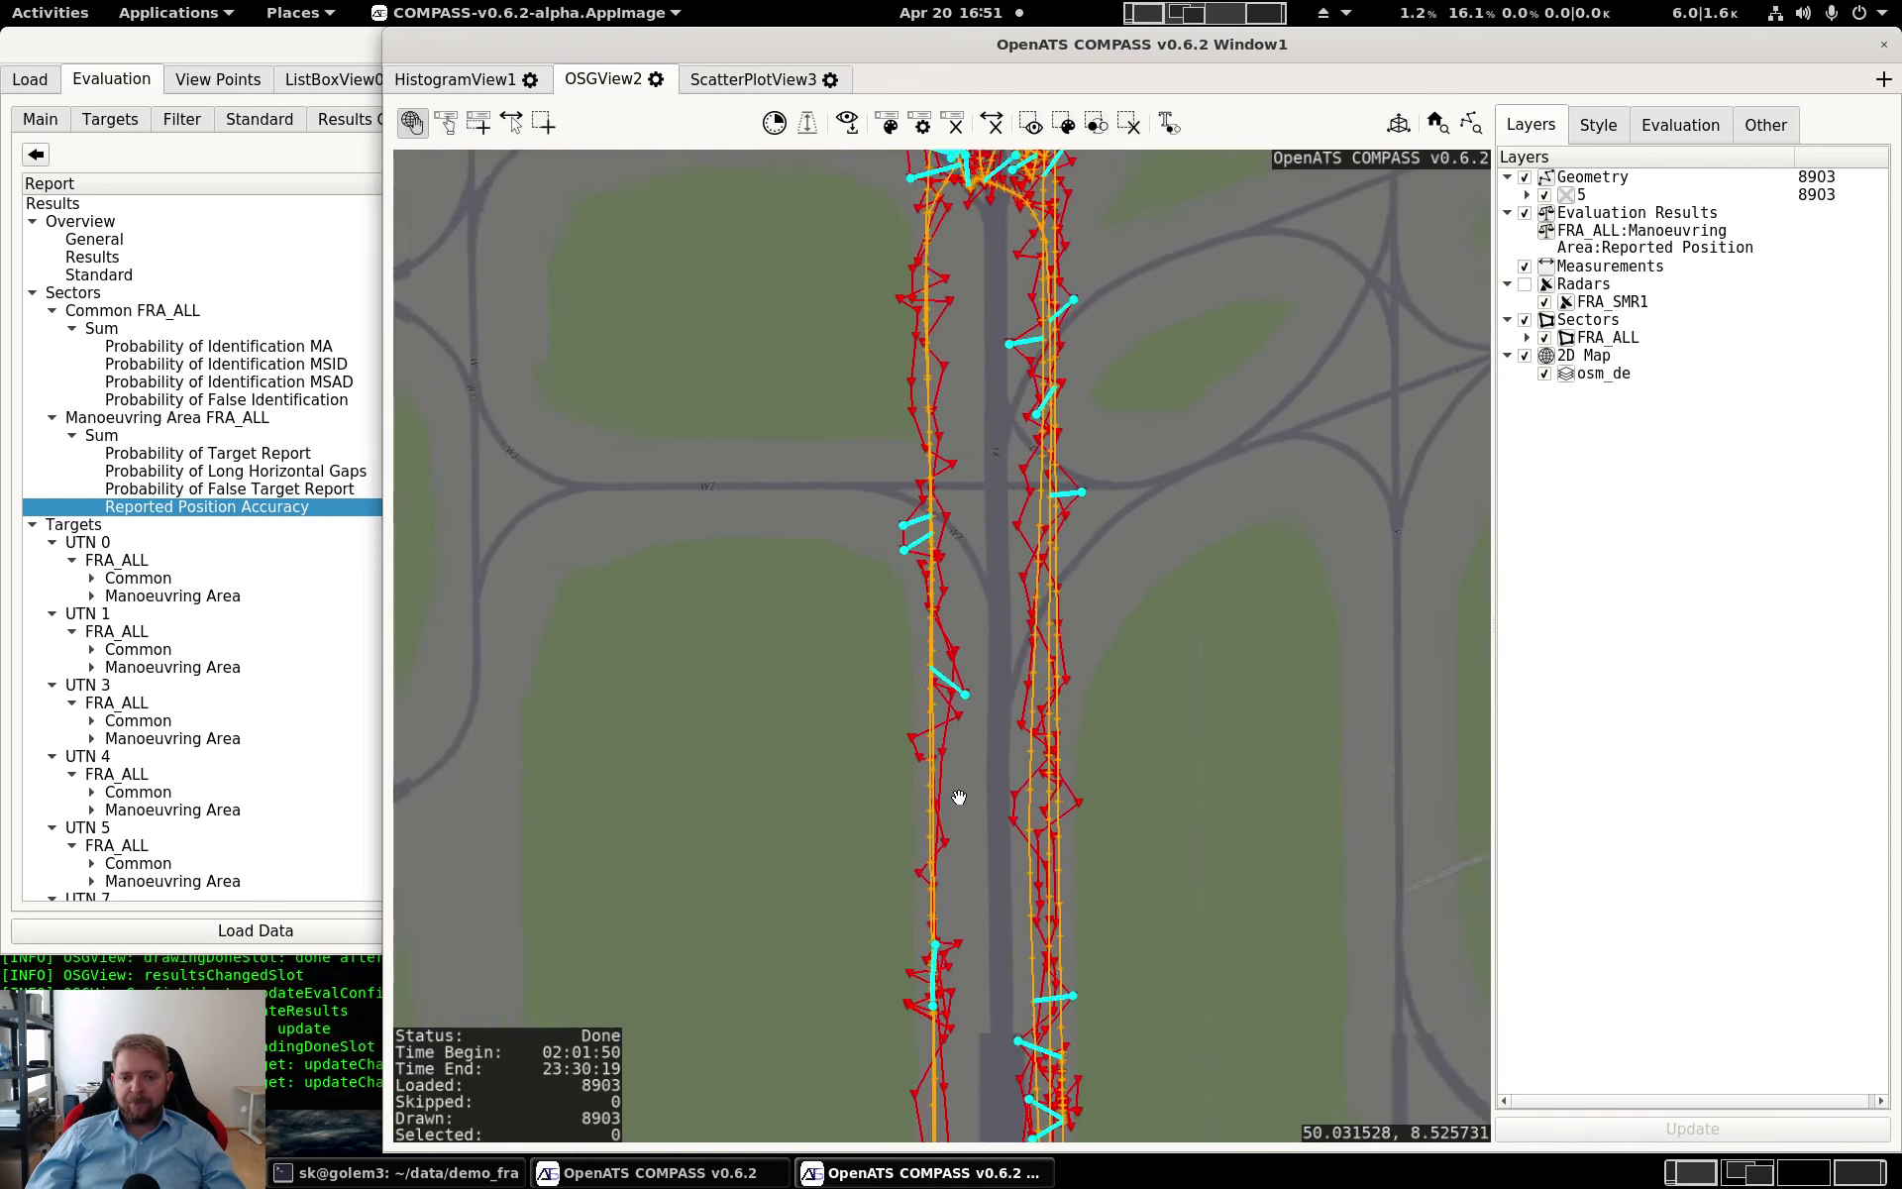
scroll(954, 821, down, 4)
drag(1215, 811, 926, 568)
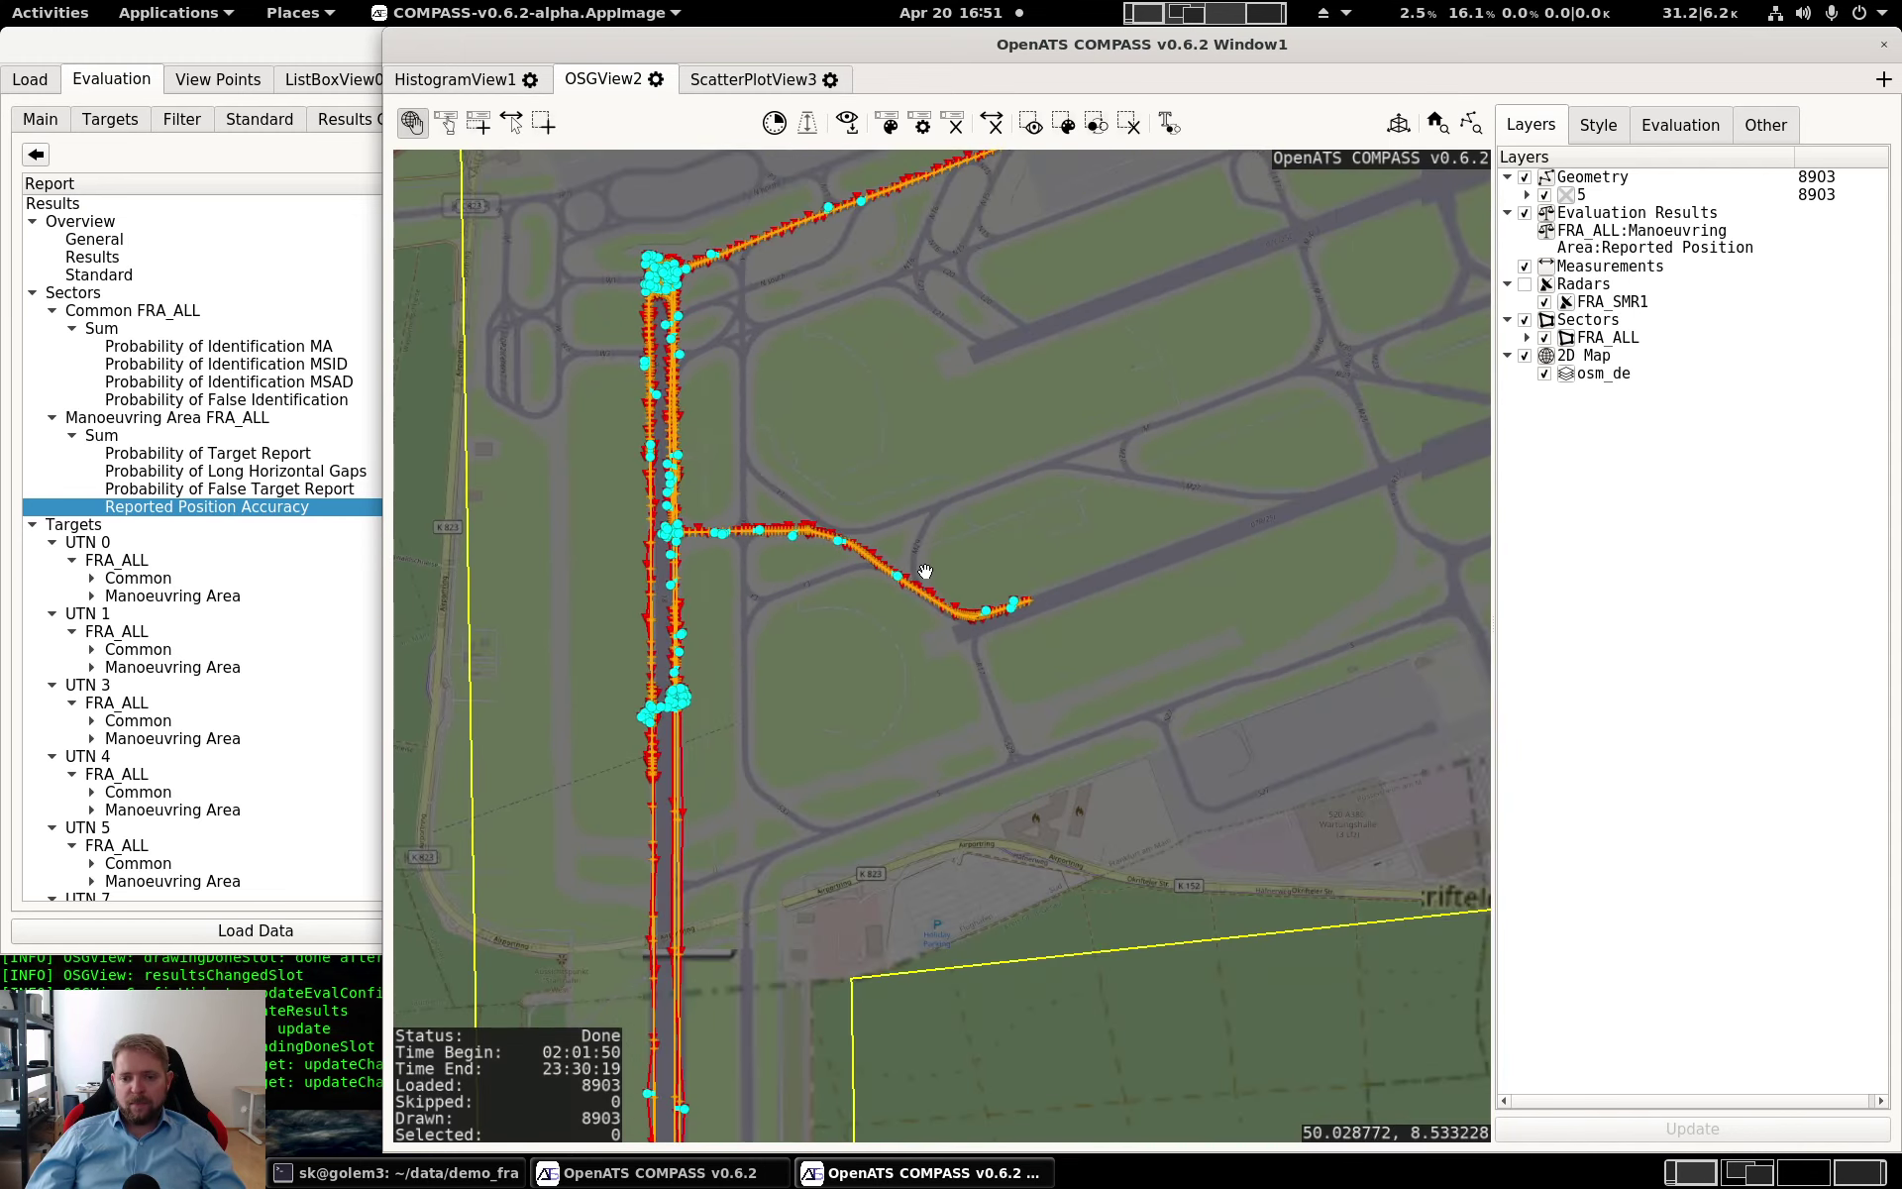
scroll(926, 582, down, 5)
click(319, 57)
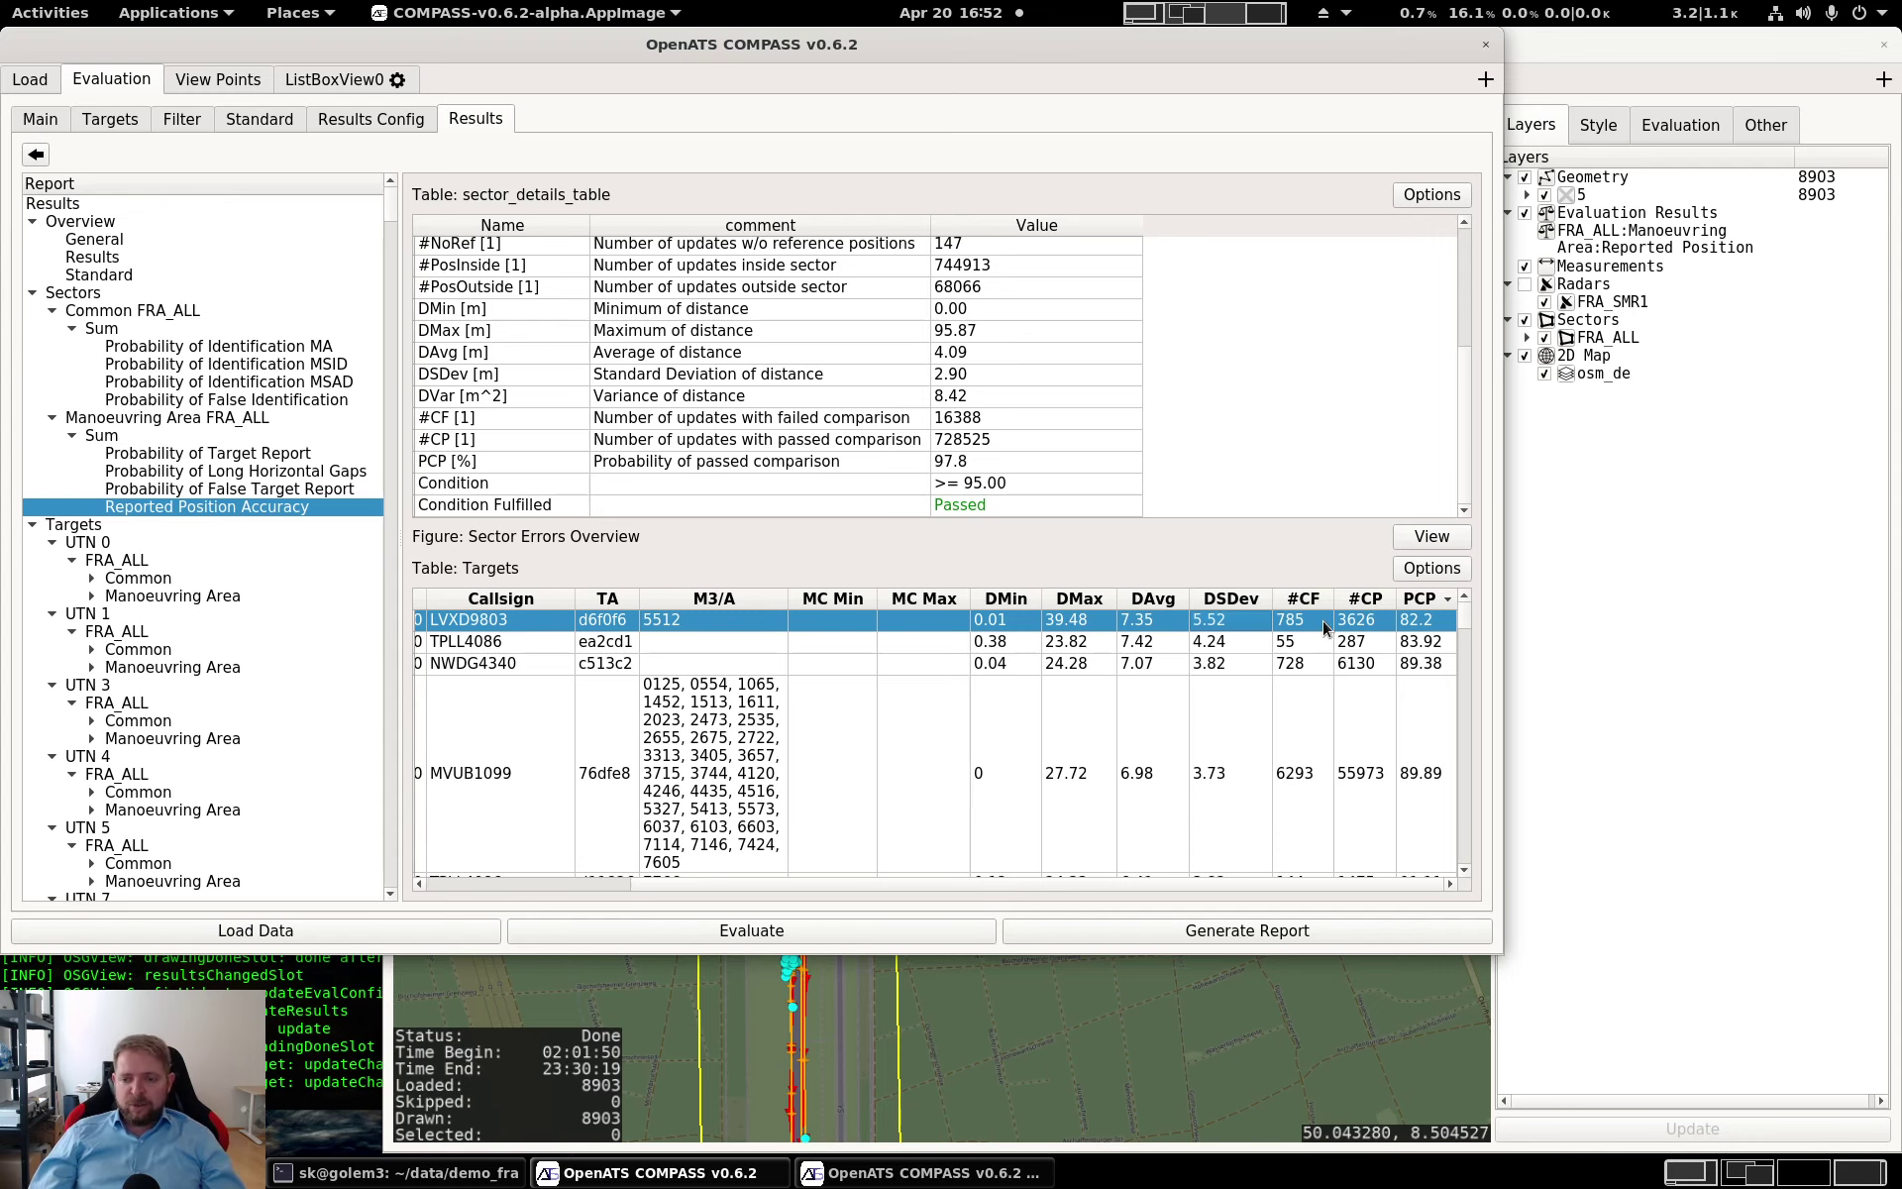
Open target LVXD9803's detailed results, locate its failed 02:01:53.031 update on the map, and return to the details
double_click(1323, 620)
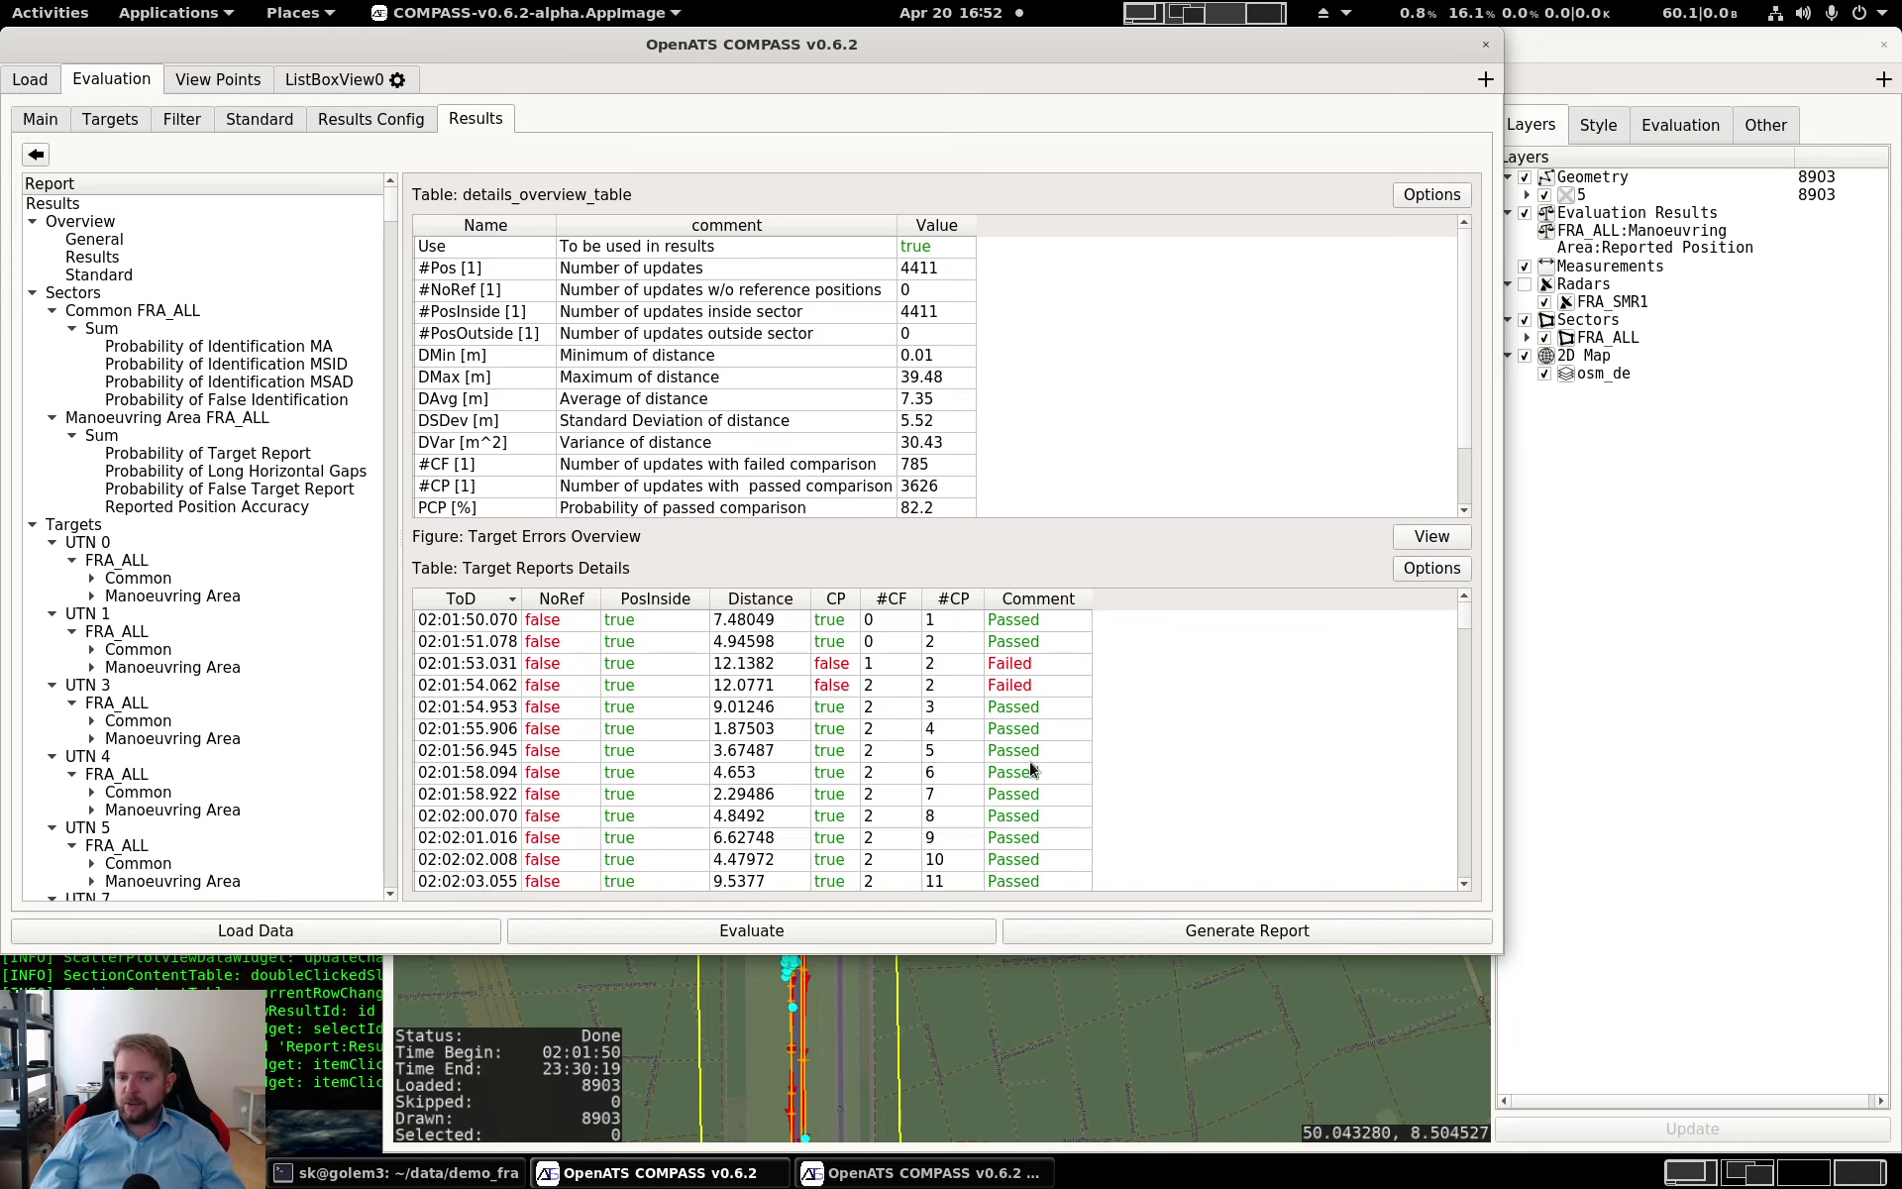
double_click(820, 673)
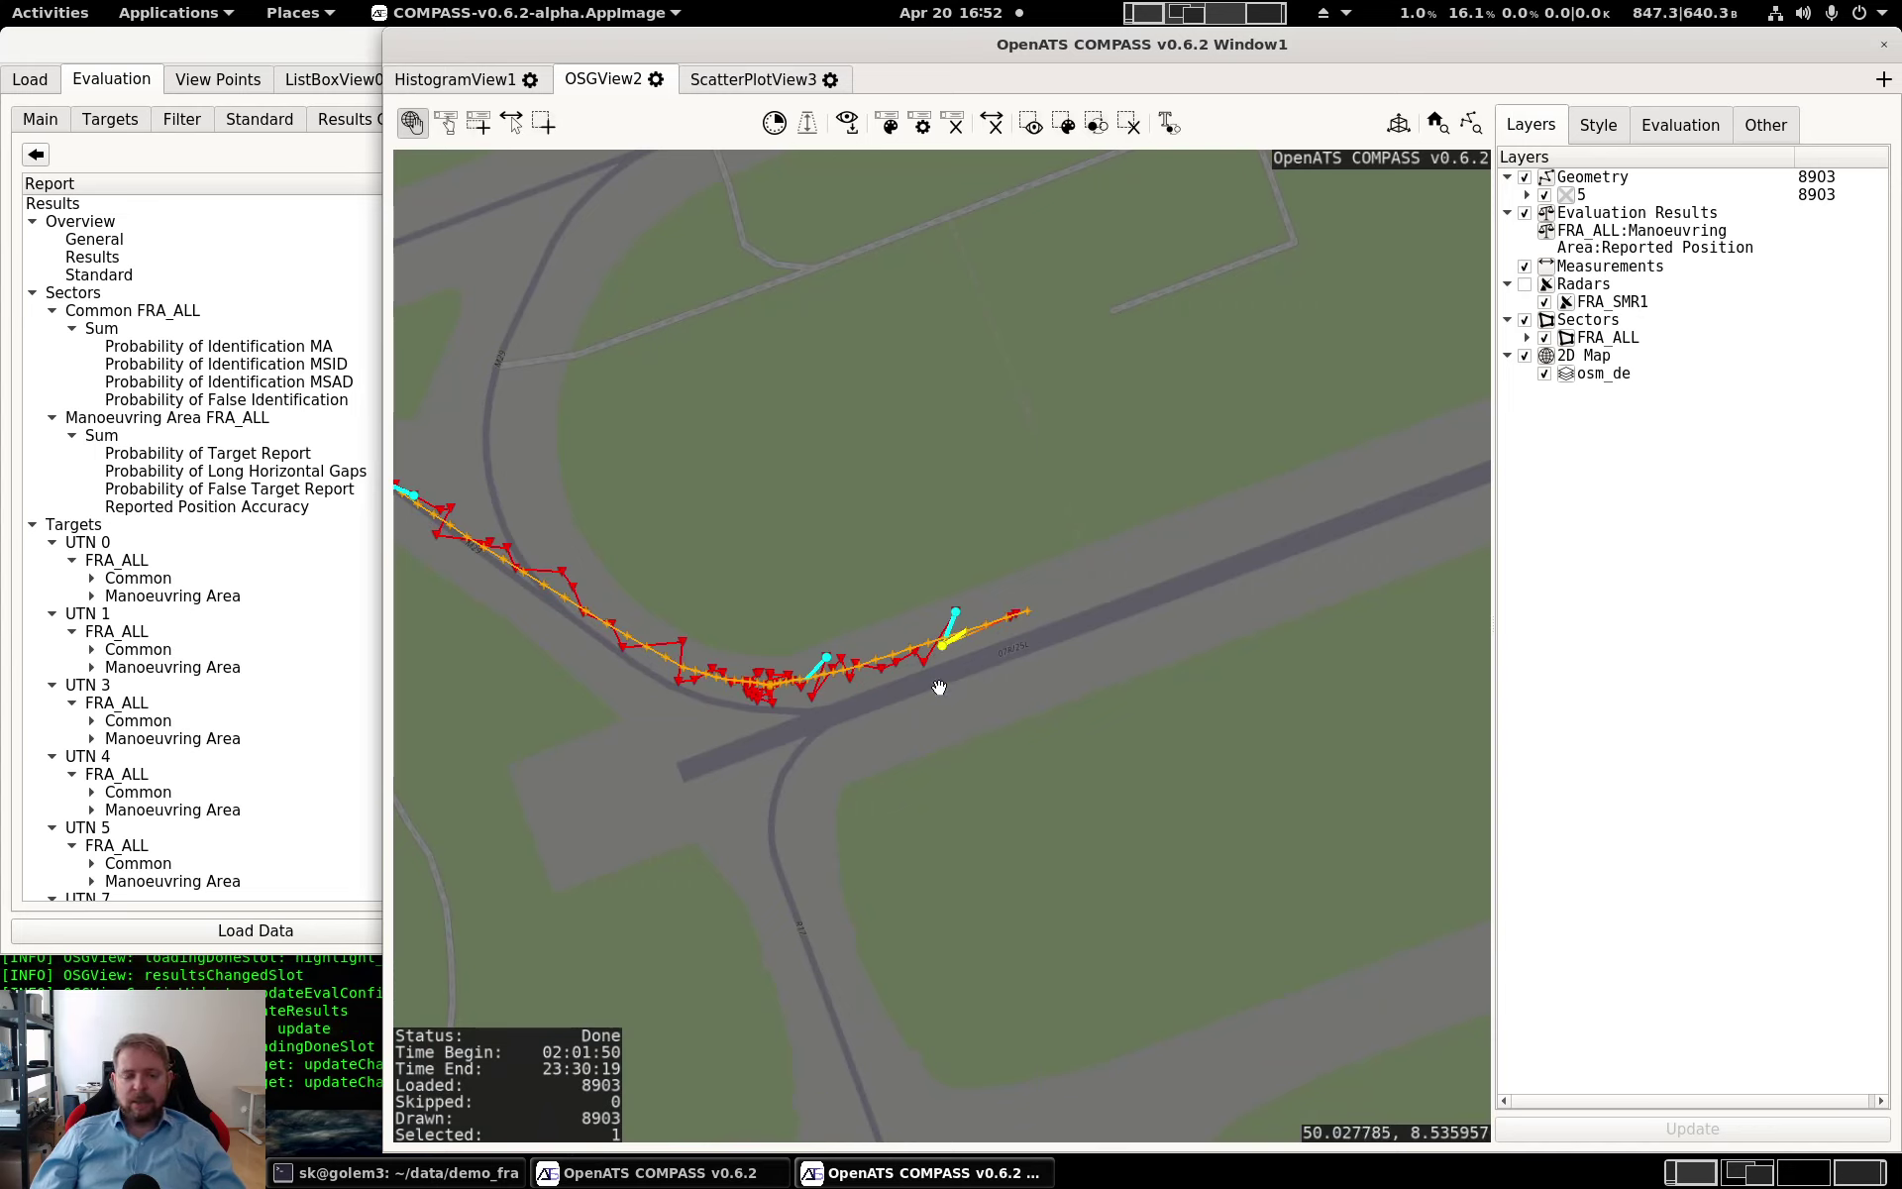
click(317, 43)
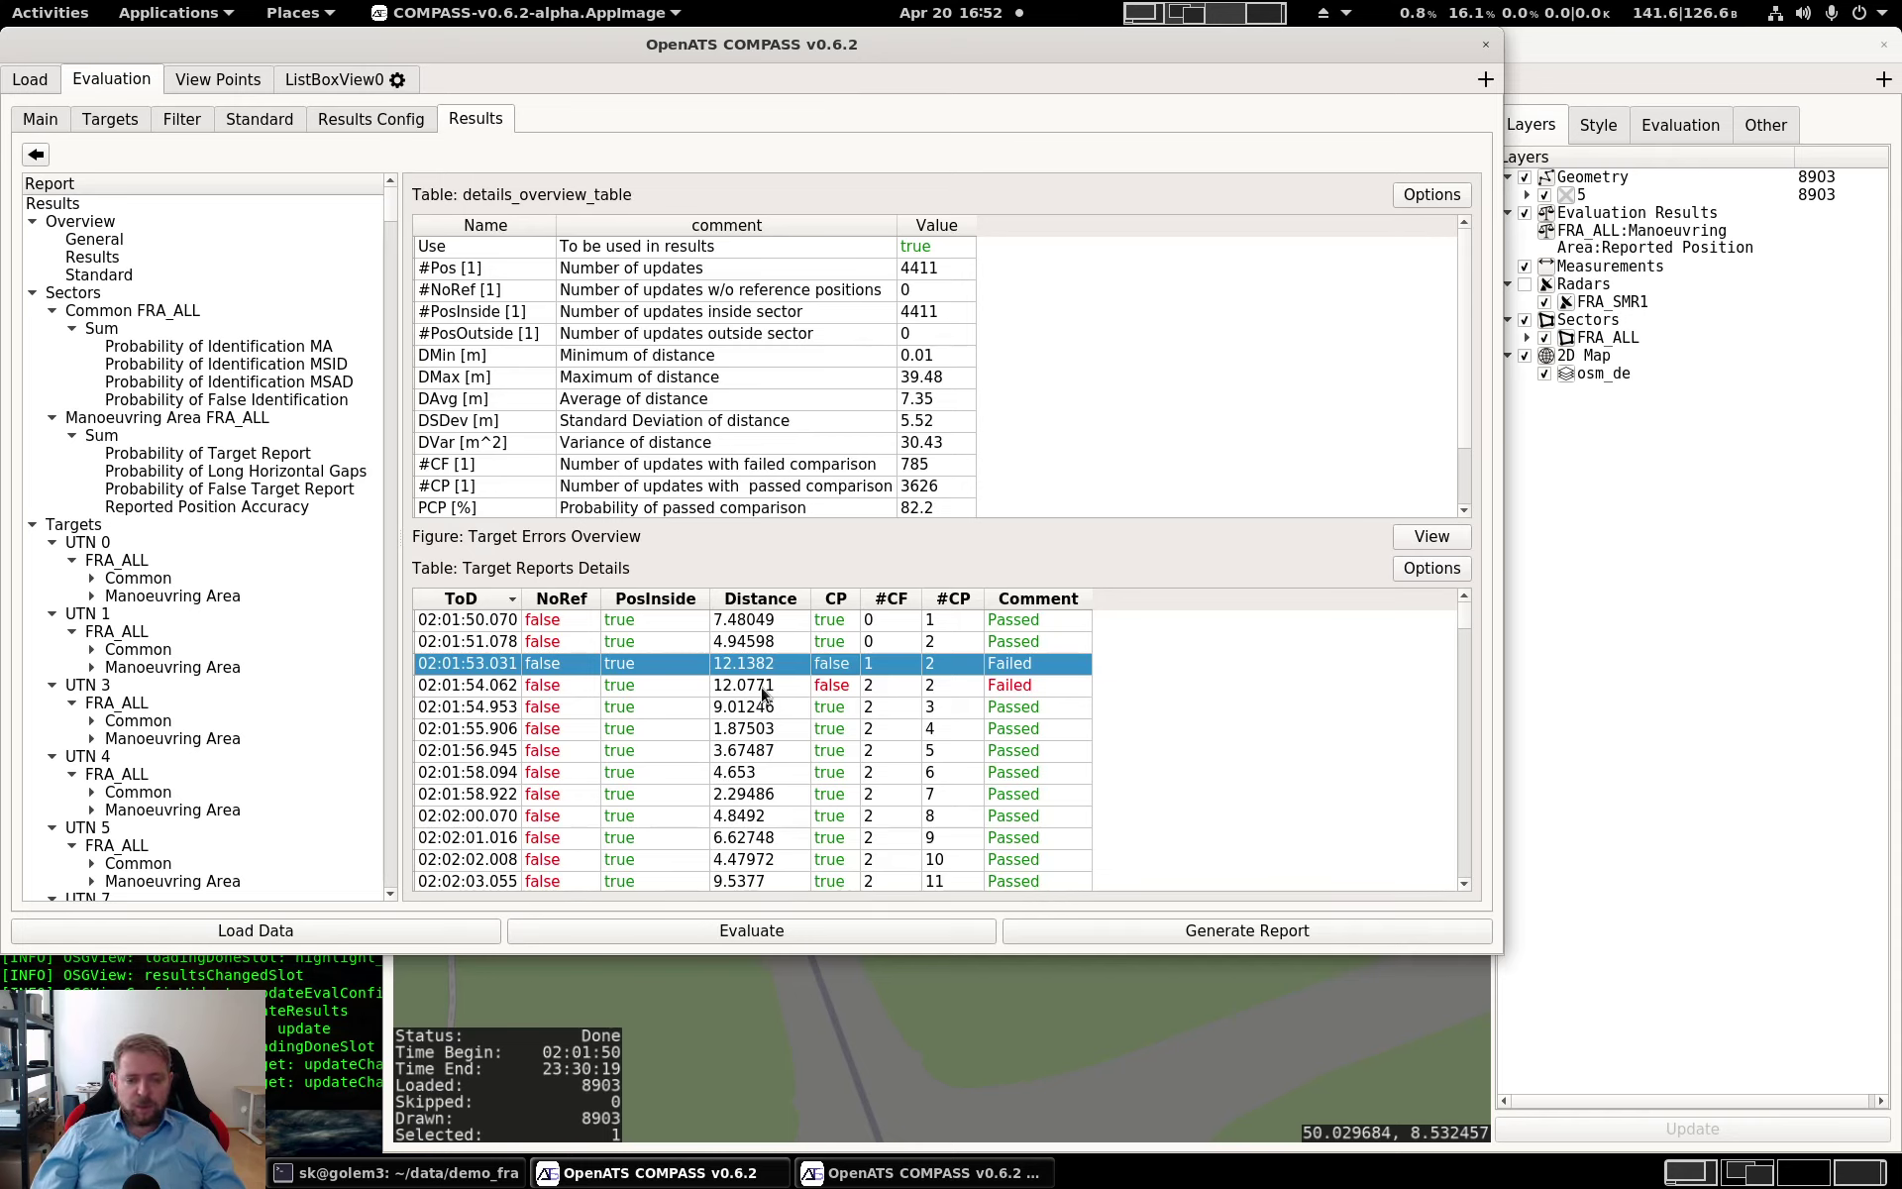
Sort the Target Reports Details by descending distance and inspect the 02:40:48.906 update on the map
click(755, 599)
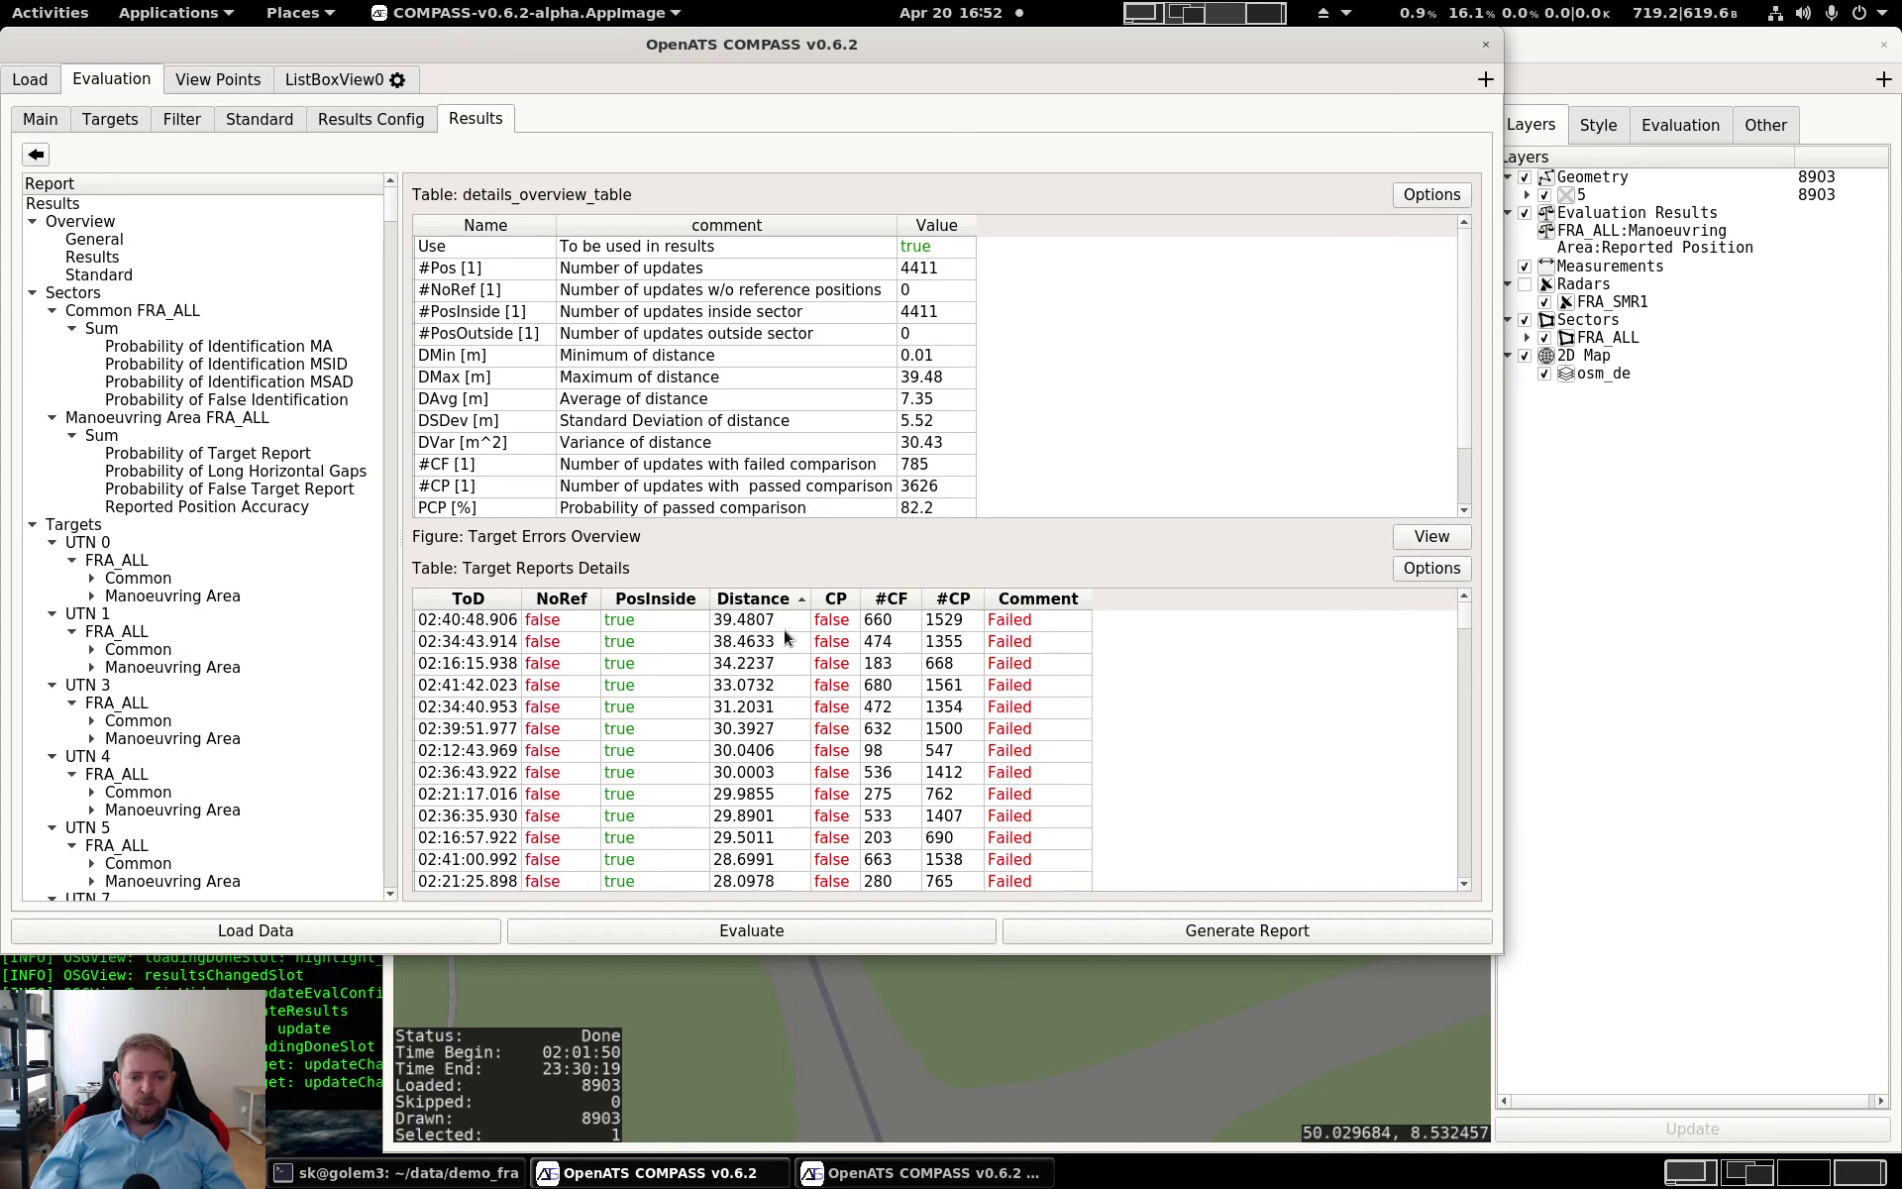
click(730, 624)
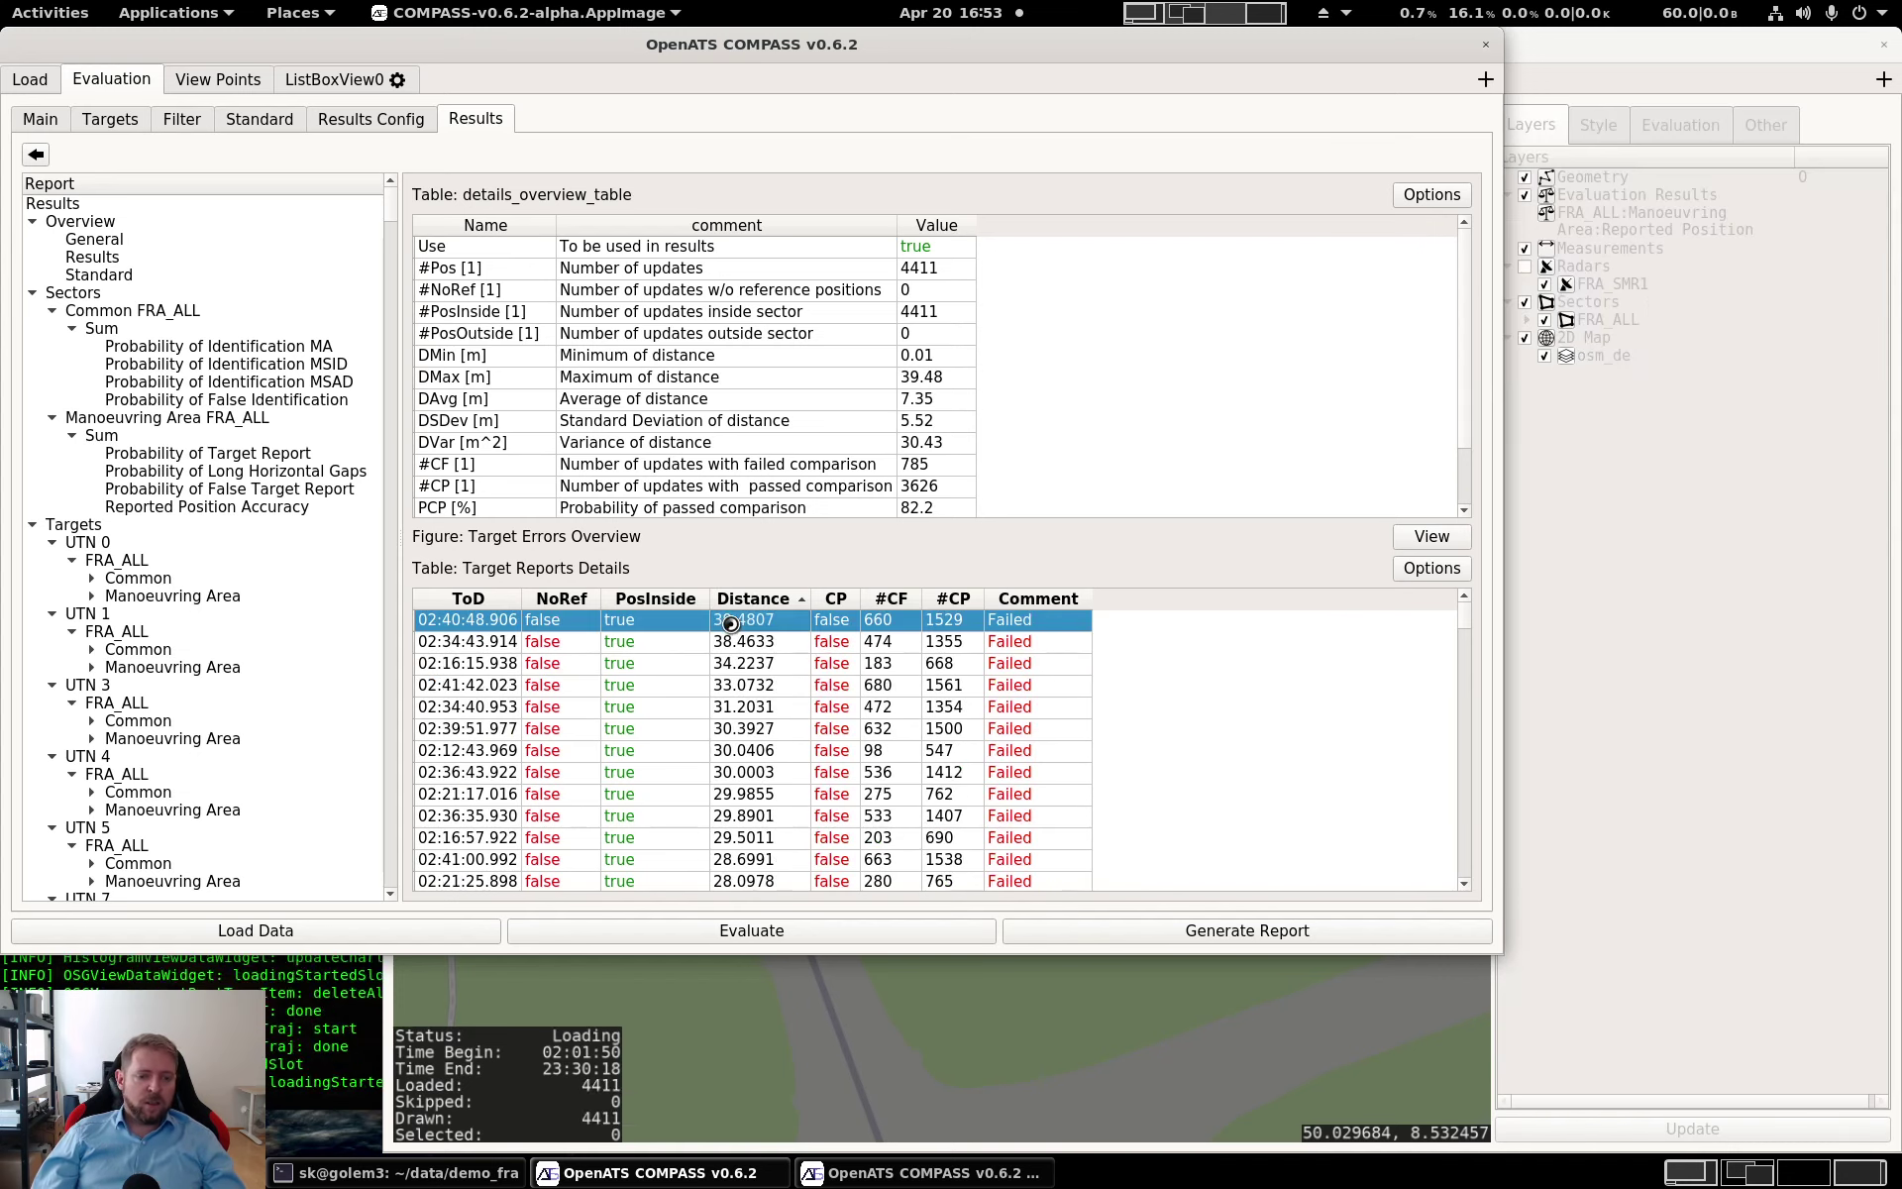
click(959, 1037)
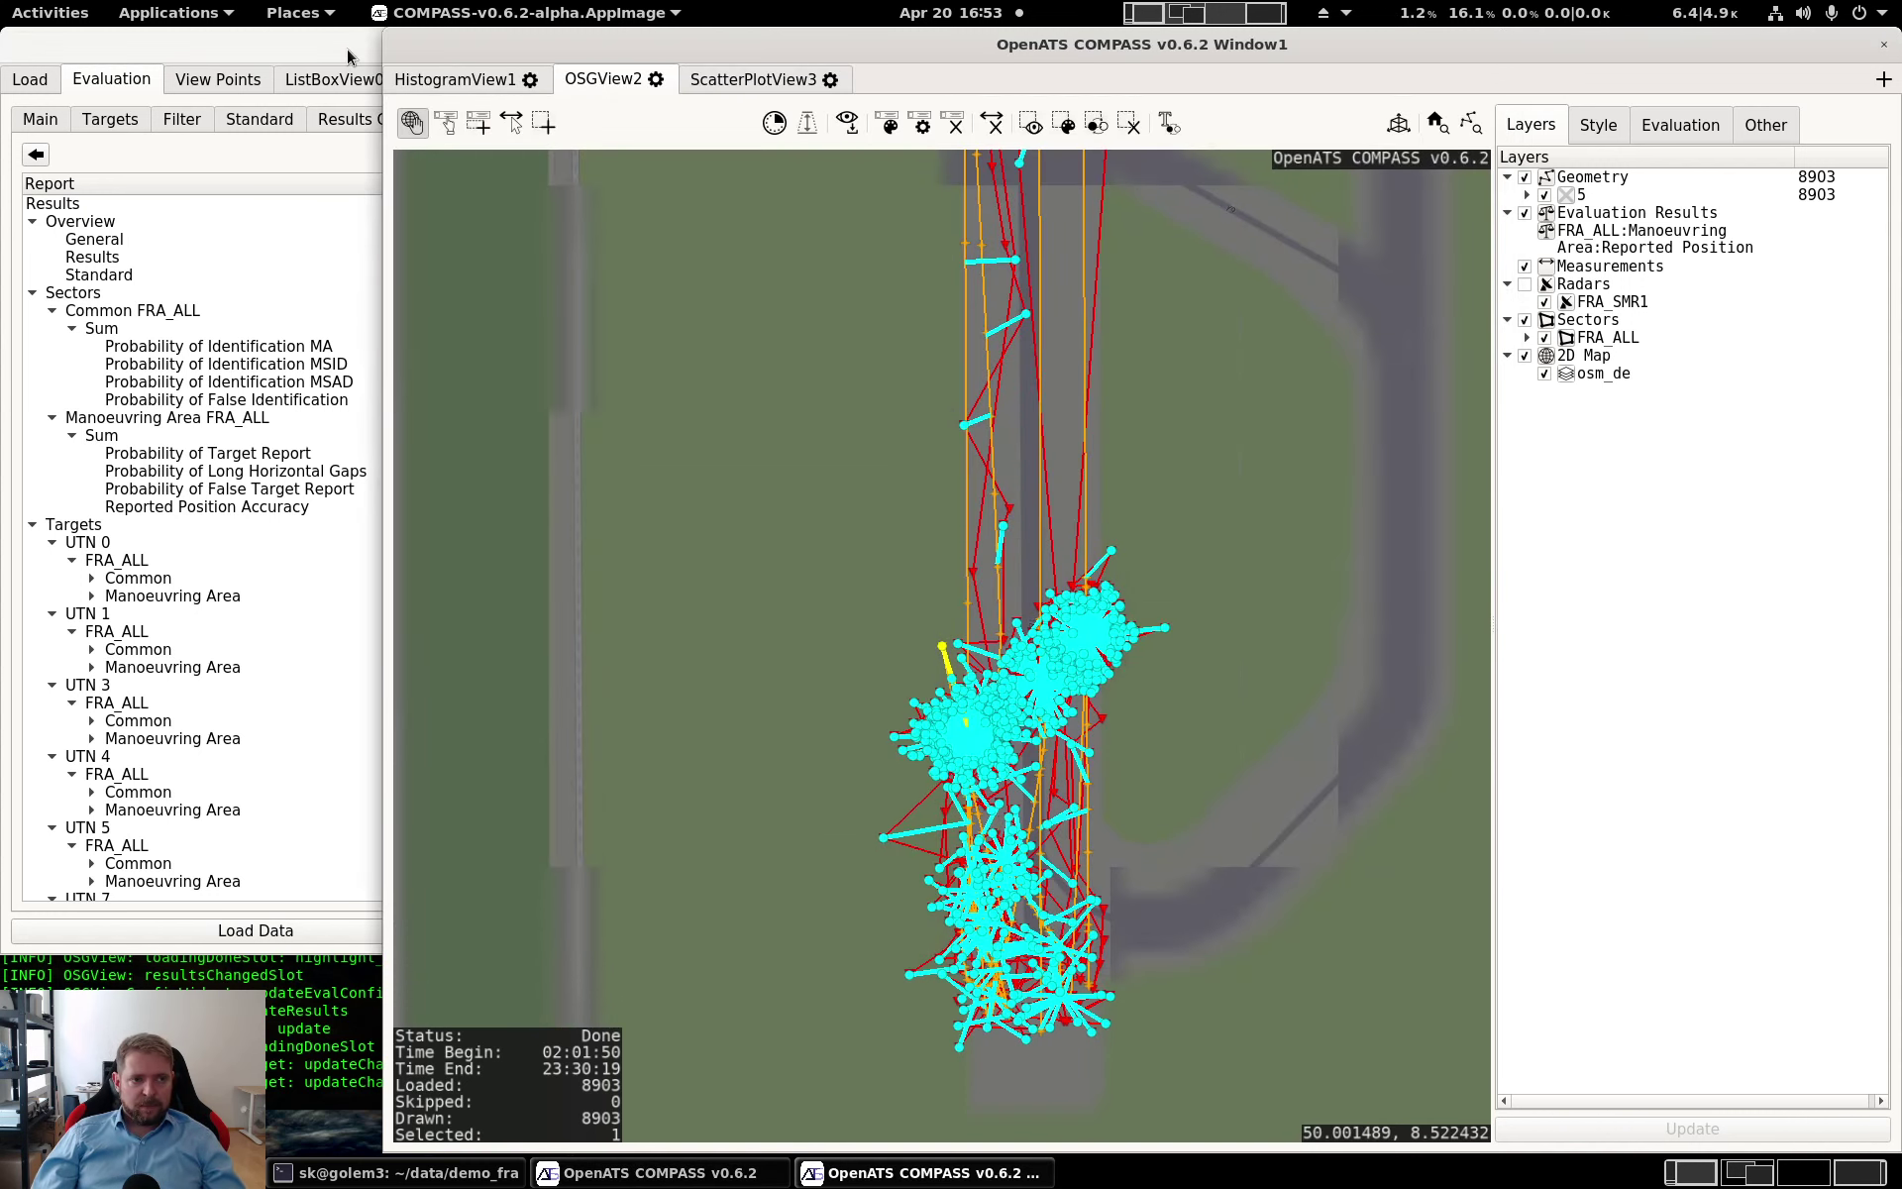
click(354, 85)
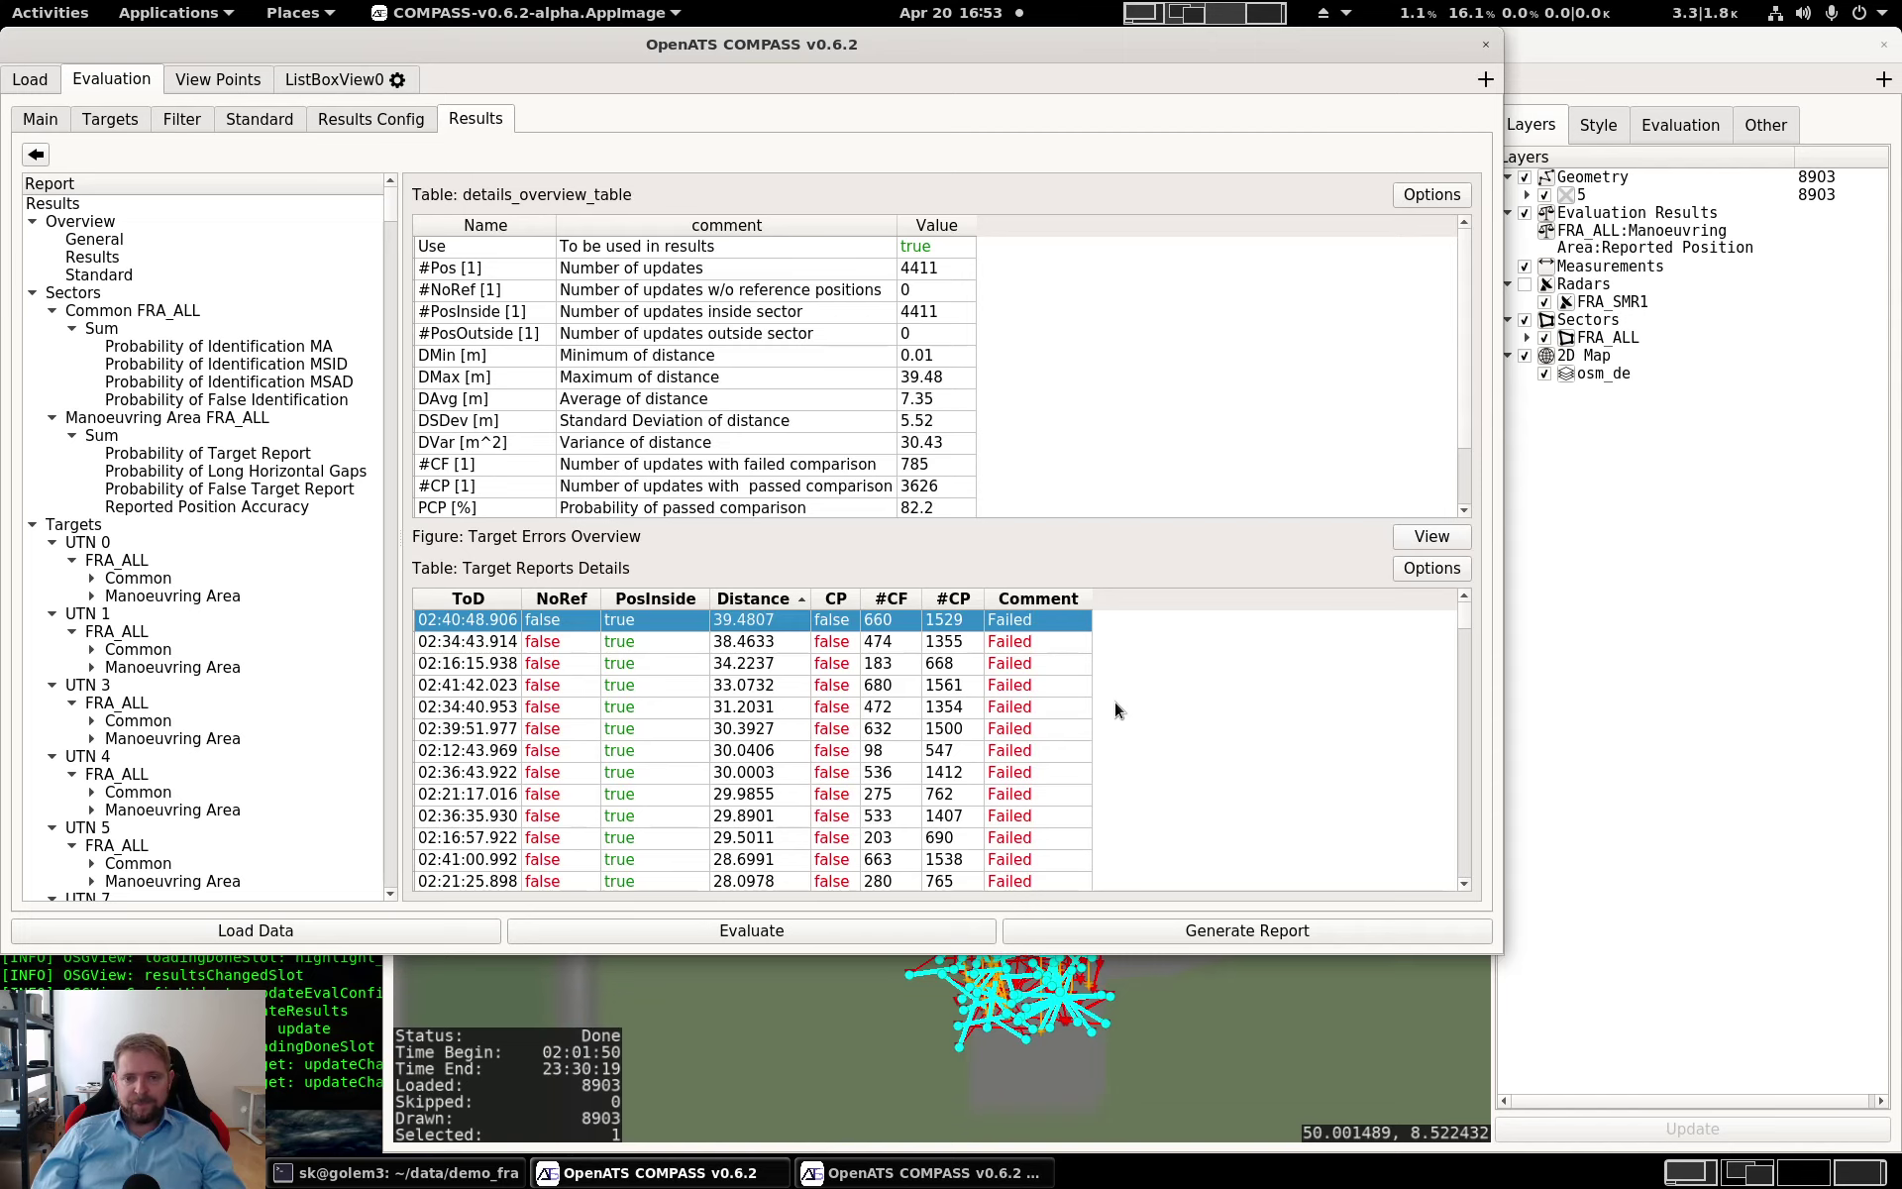
Return to the sector's Reported Position Accuracy result, review its Targets table, and remove target LVXD9803 from the evaluation
click(35, 156)
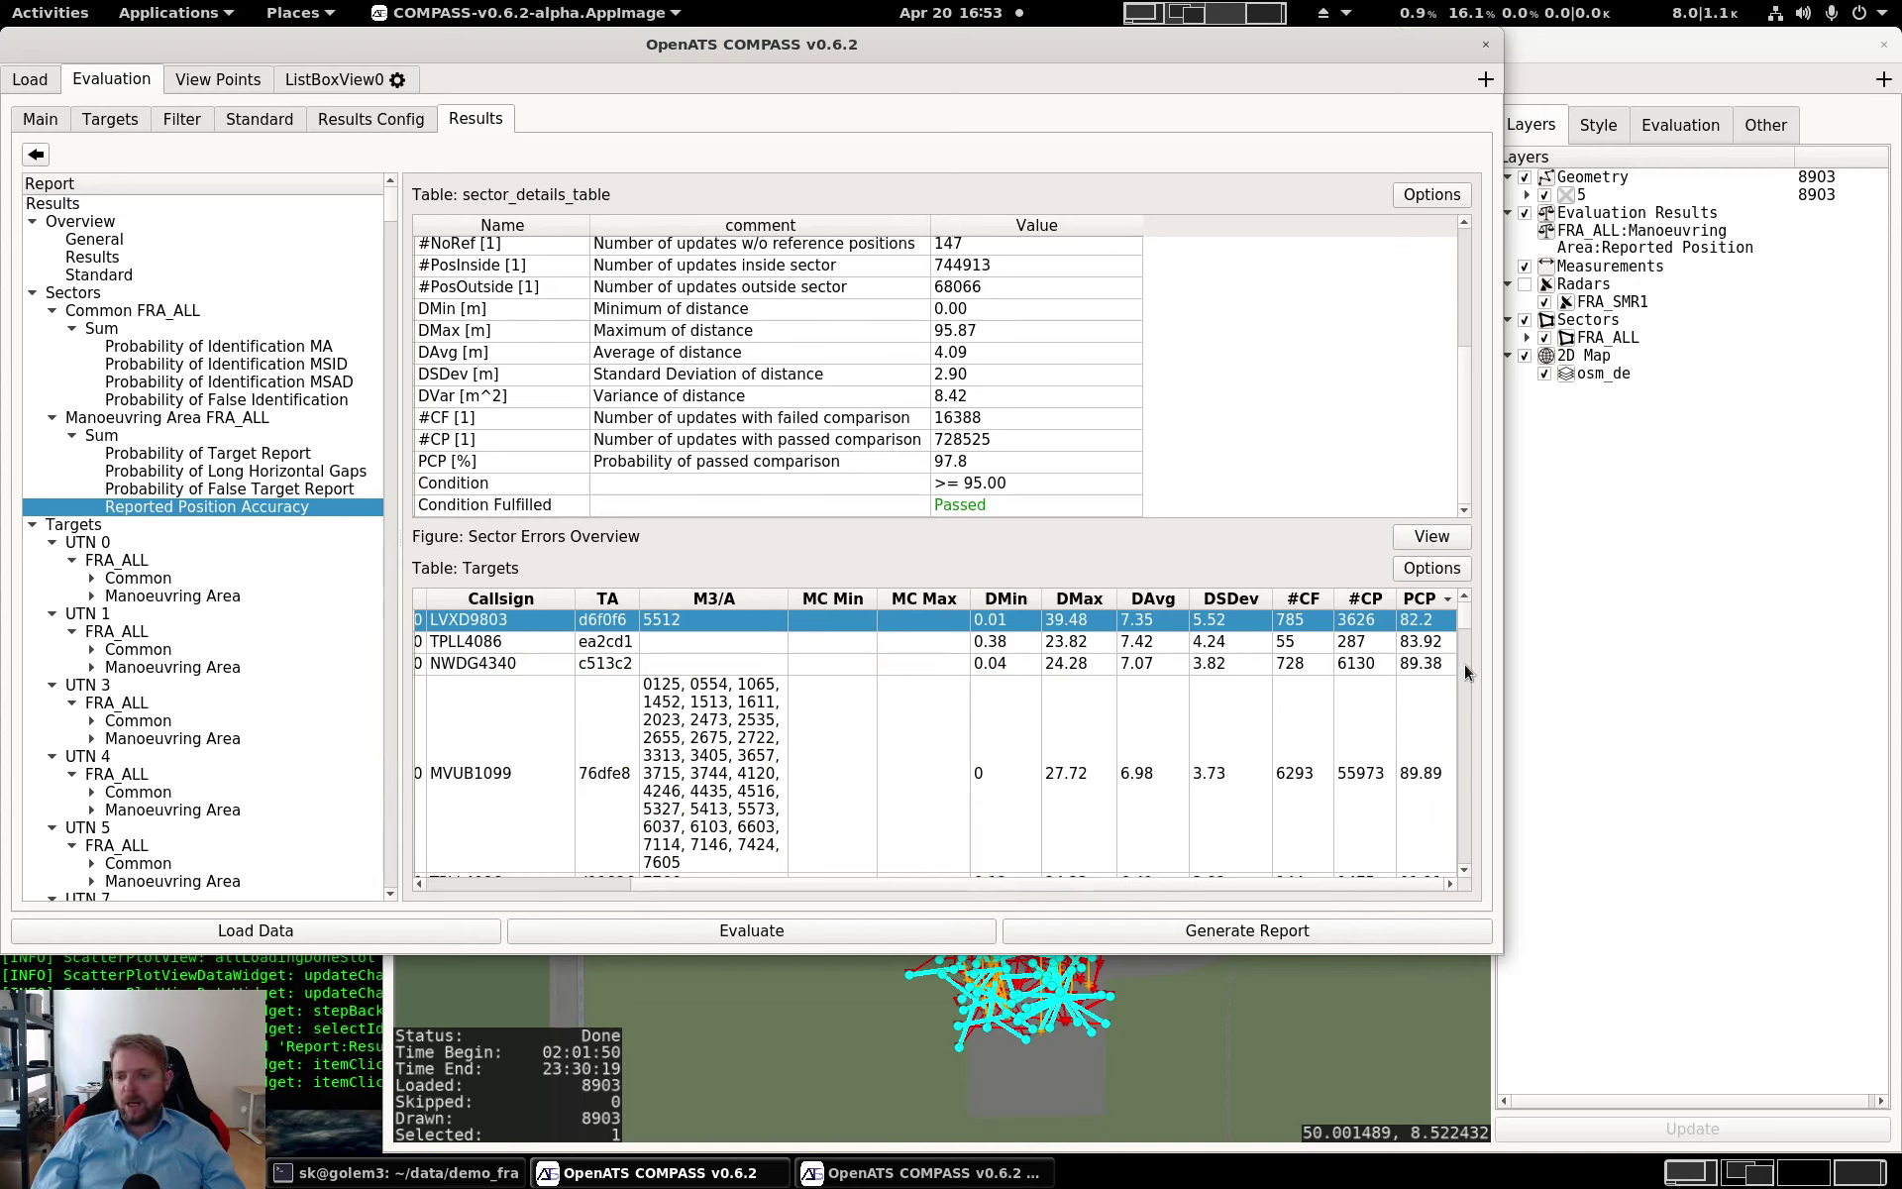
scroll(1462, 624, down, 5)
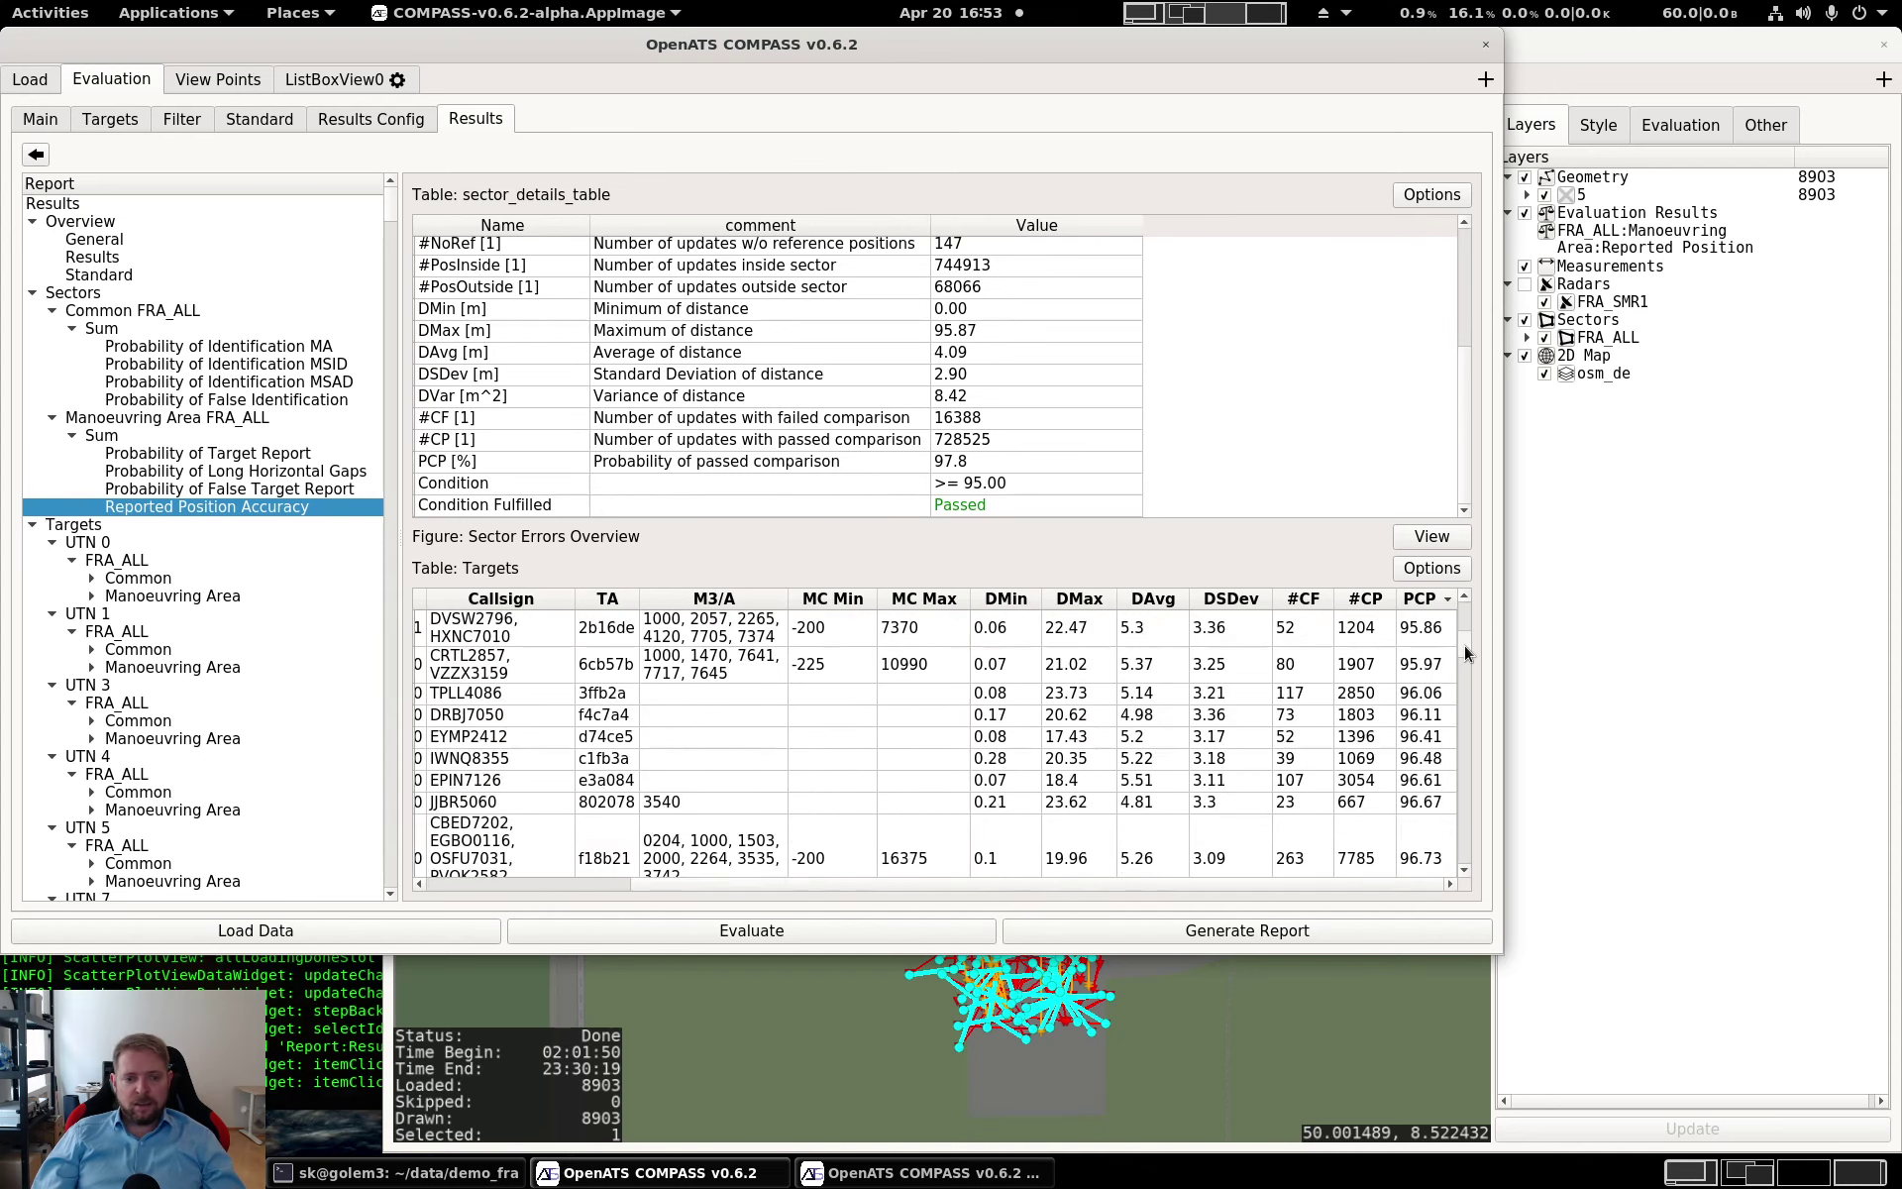
drag(1464, 656, 1468, 611)
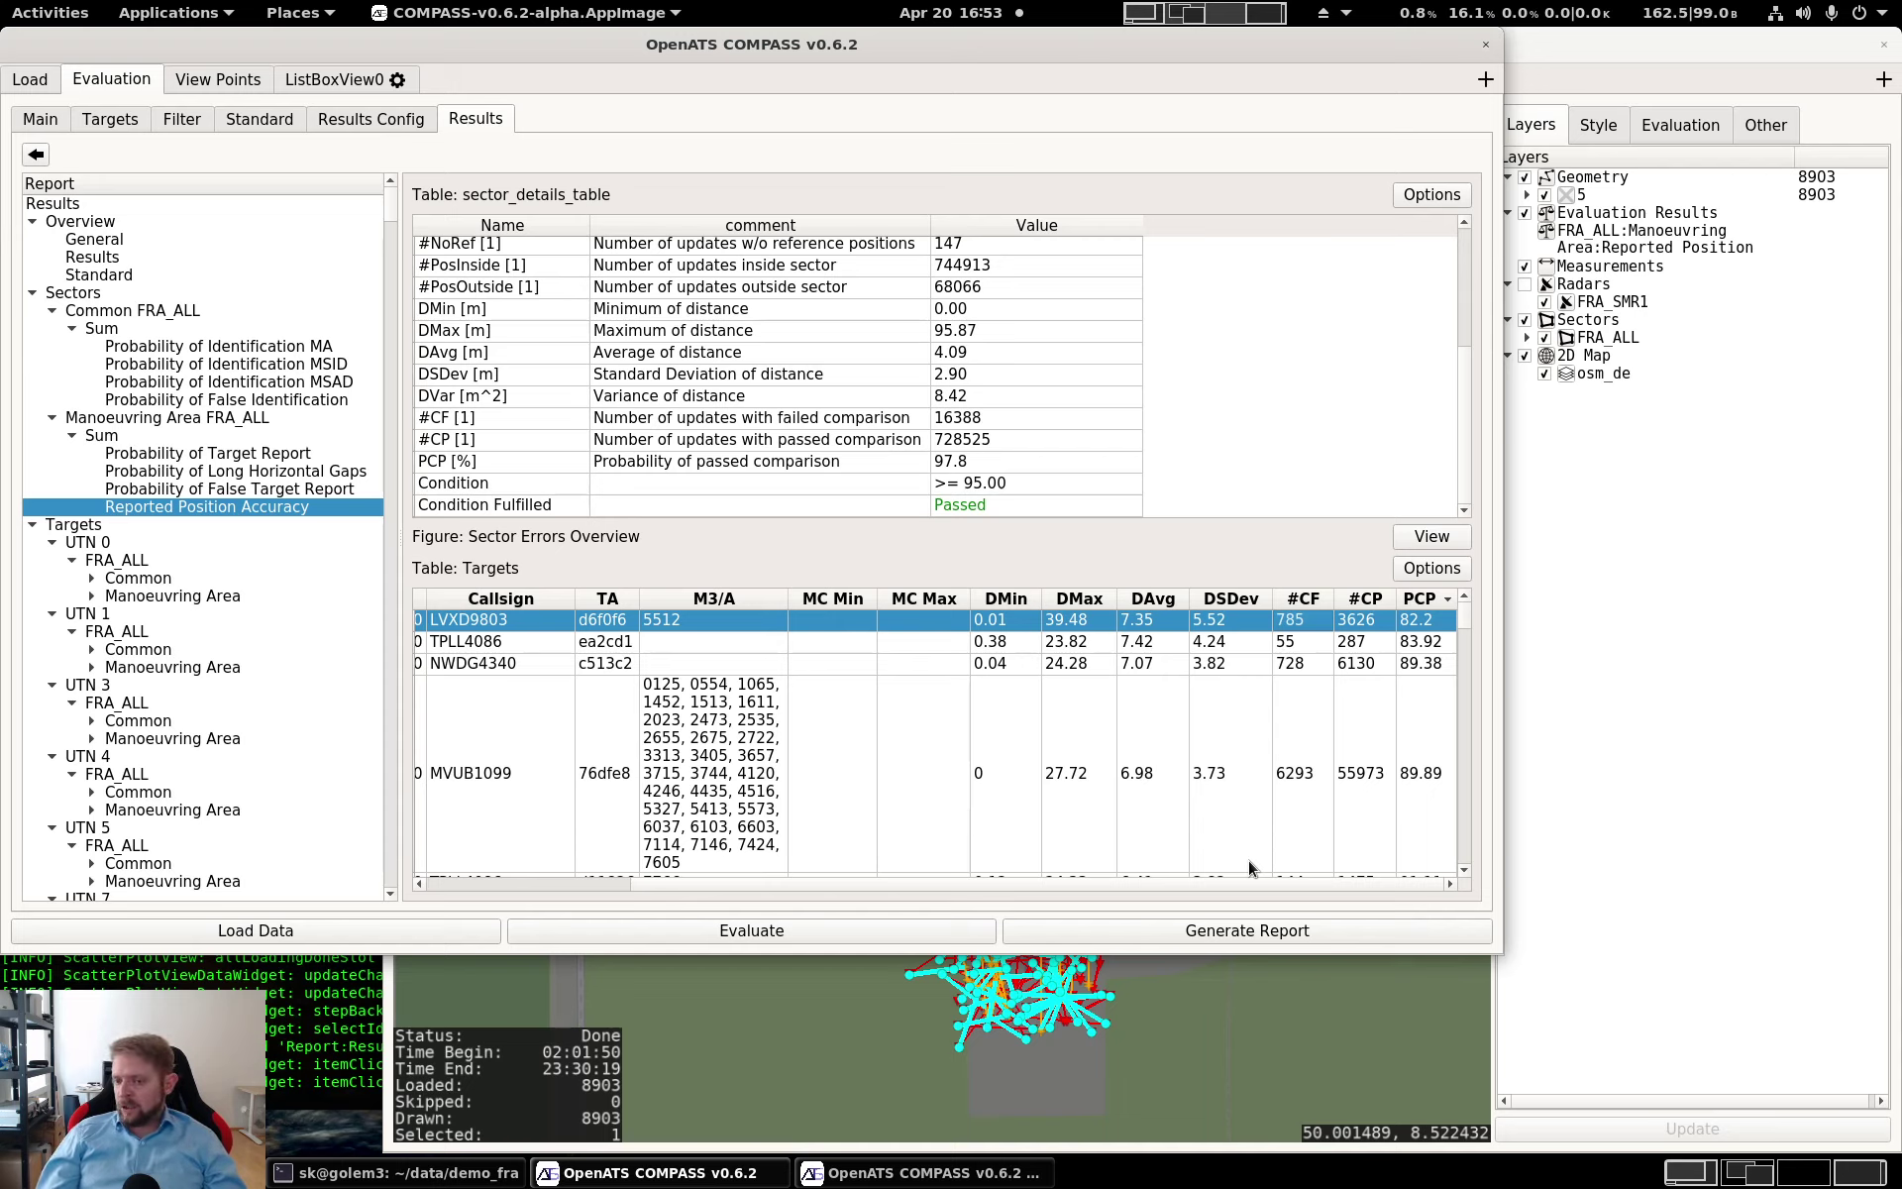
right_click(1080, 624)
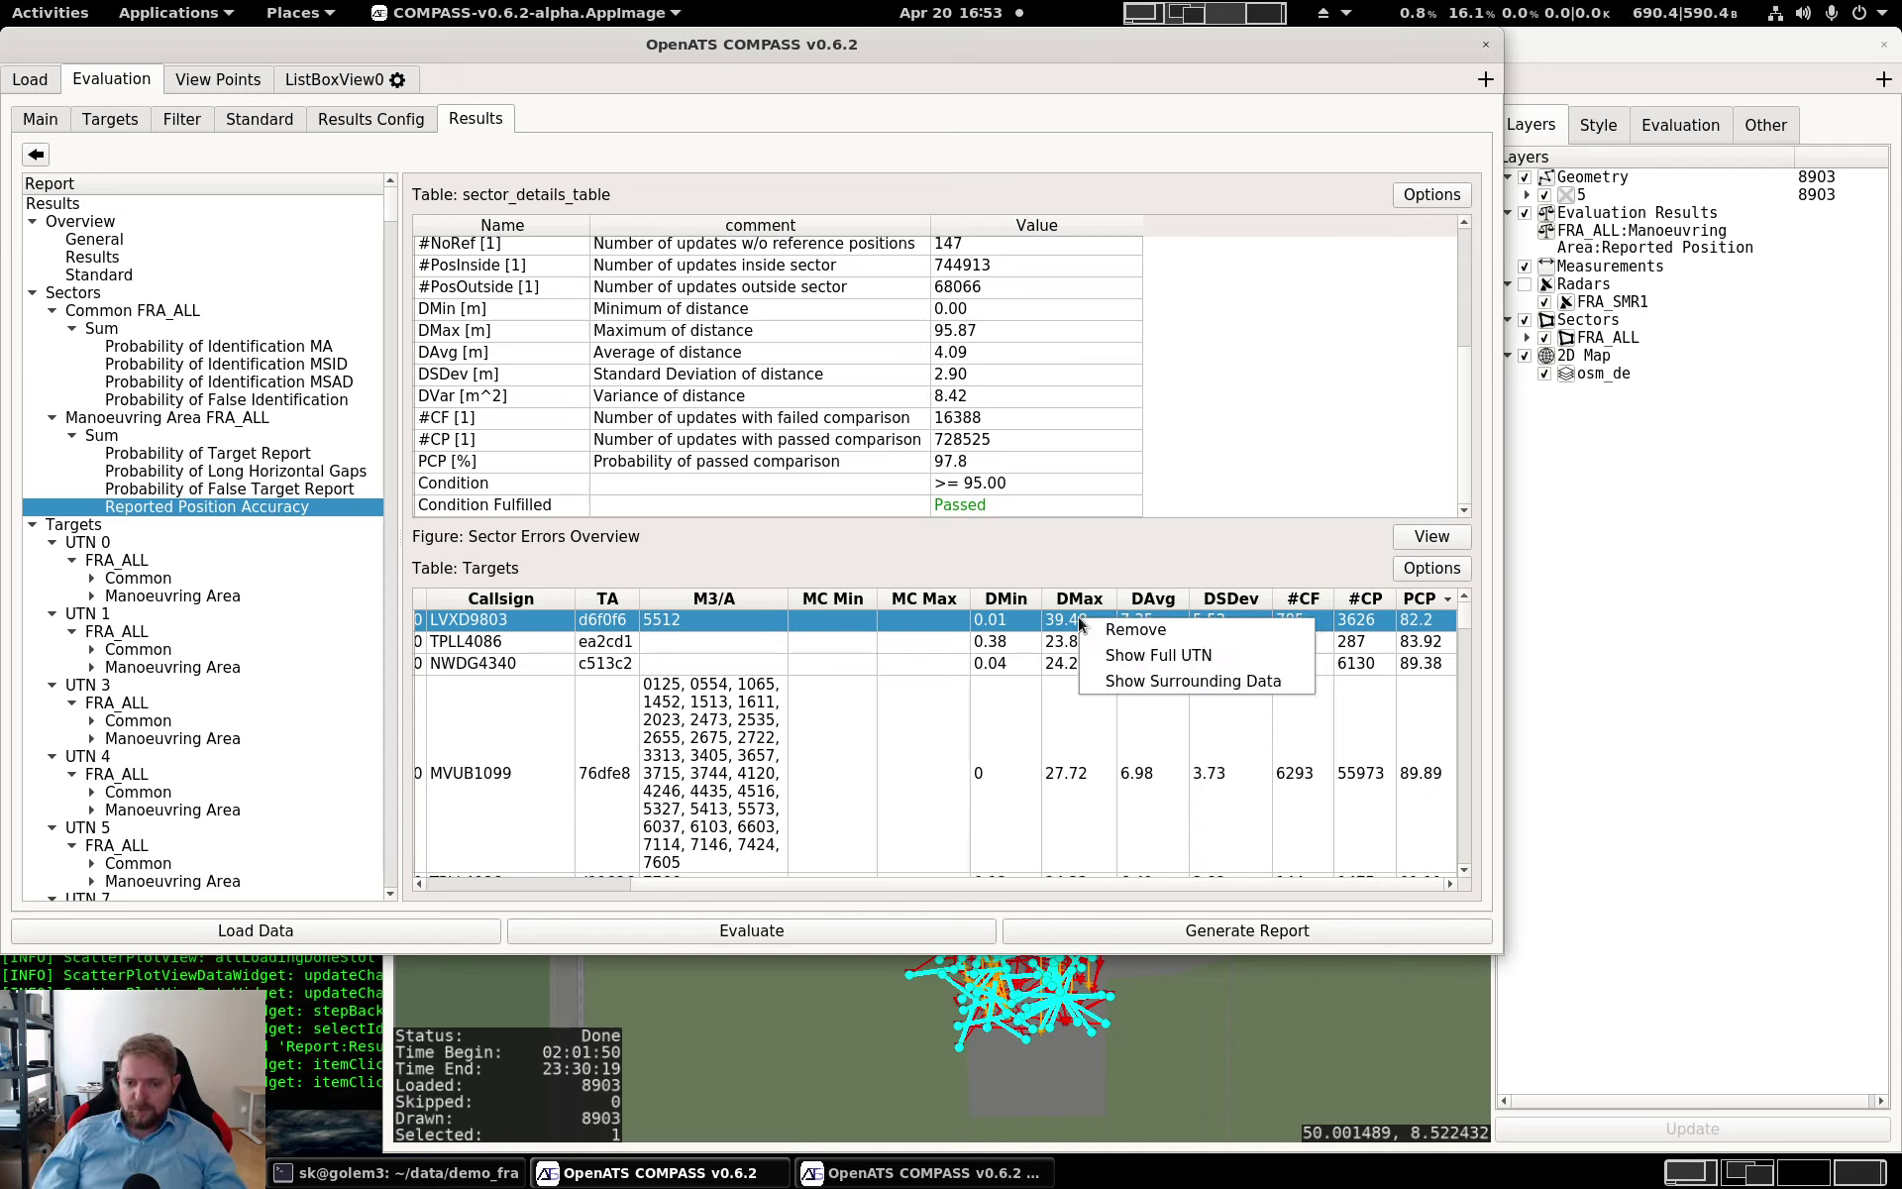
click(1134, 630)
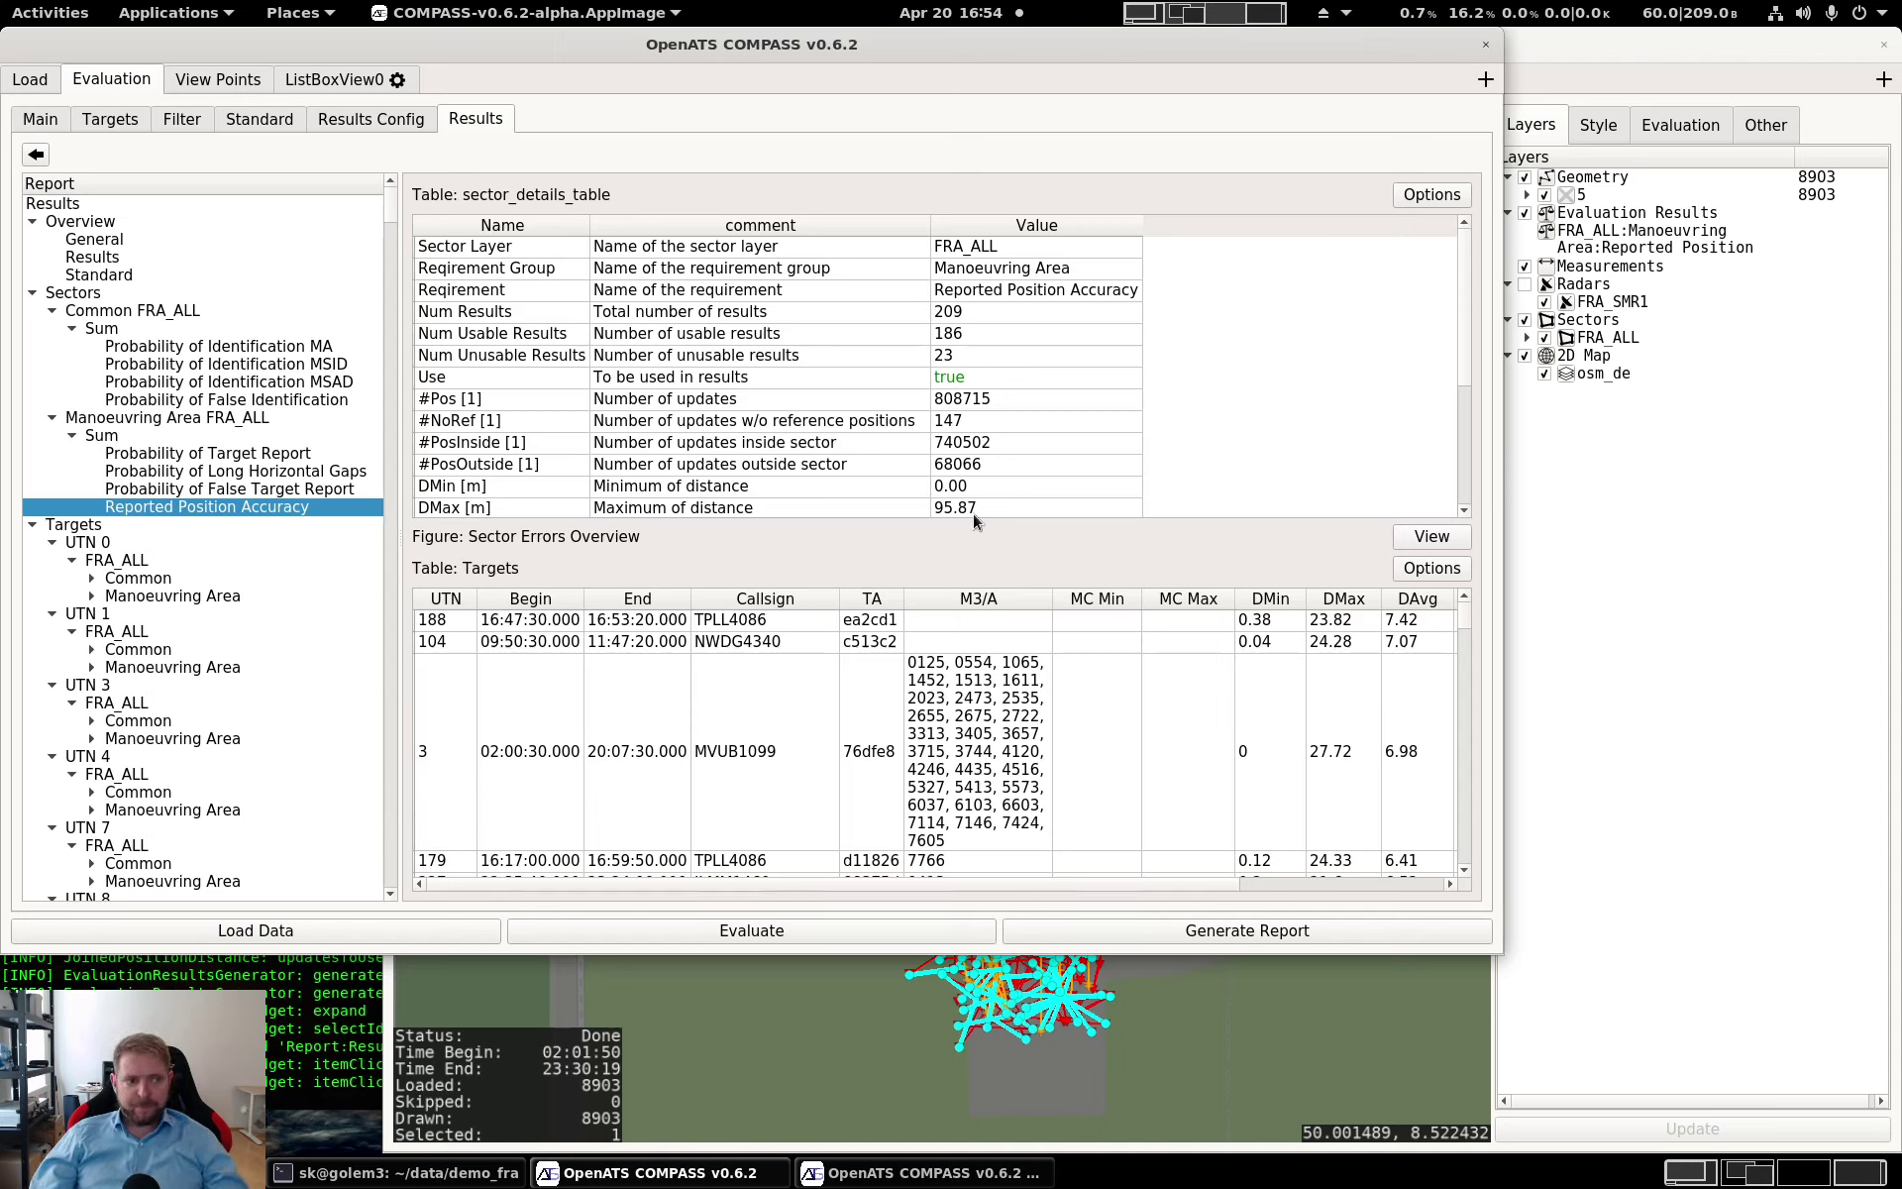
Add the comment "Removed because of reasons" to UTN 5 in the evaluation's target list
click(101, 121)
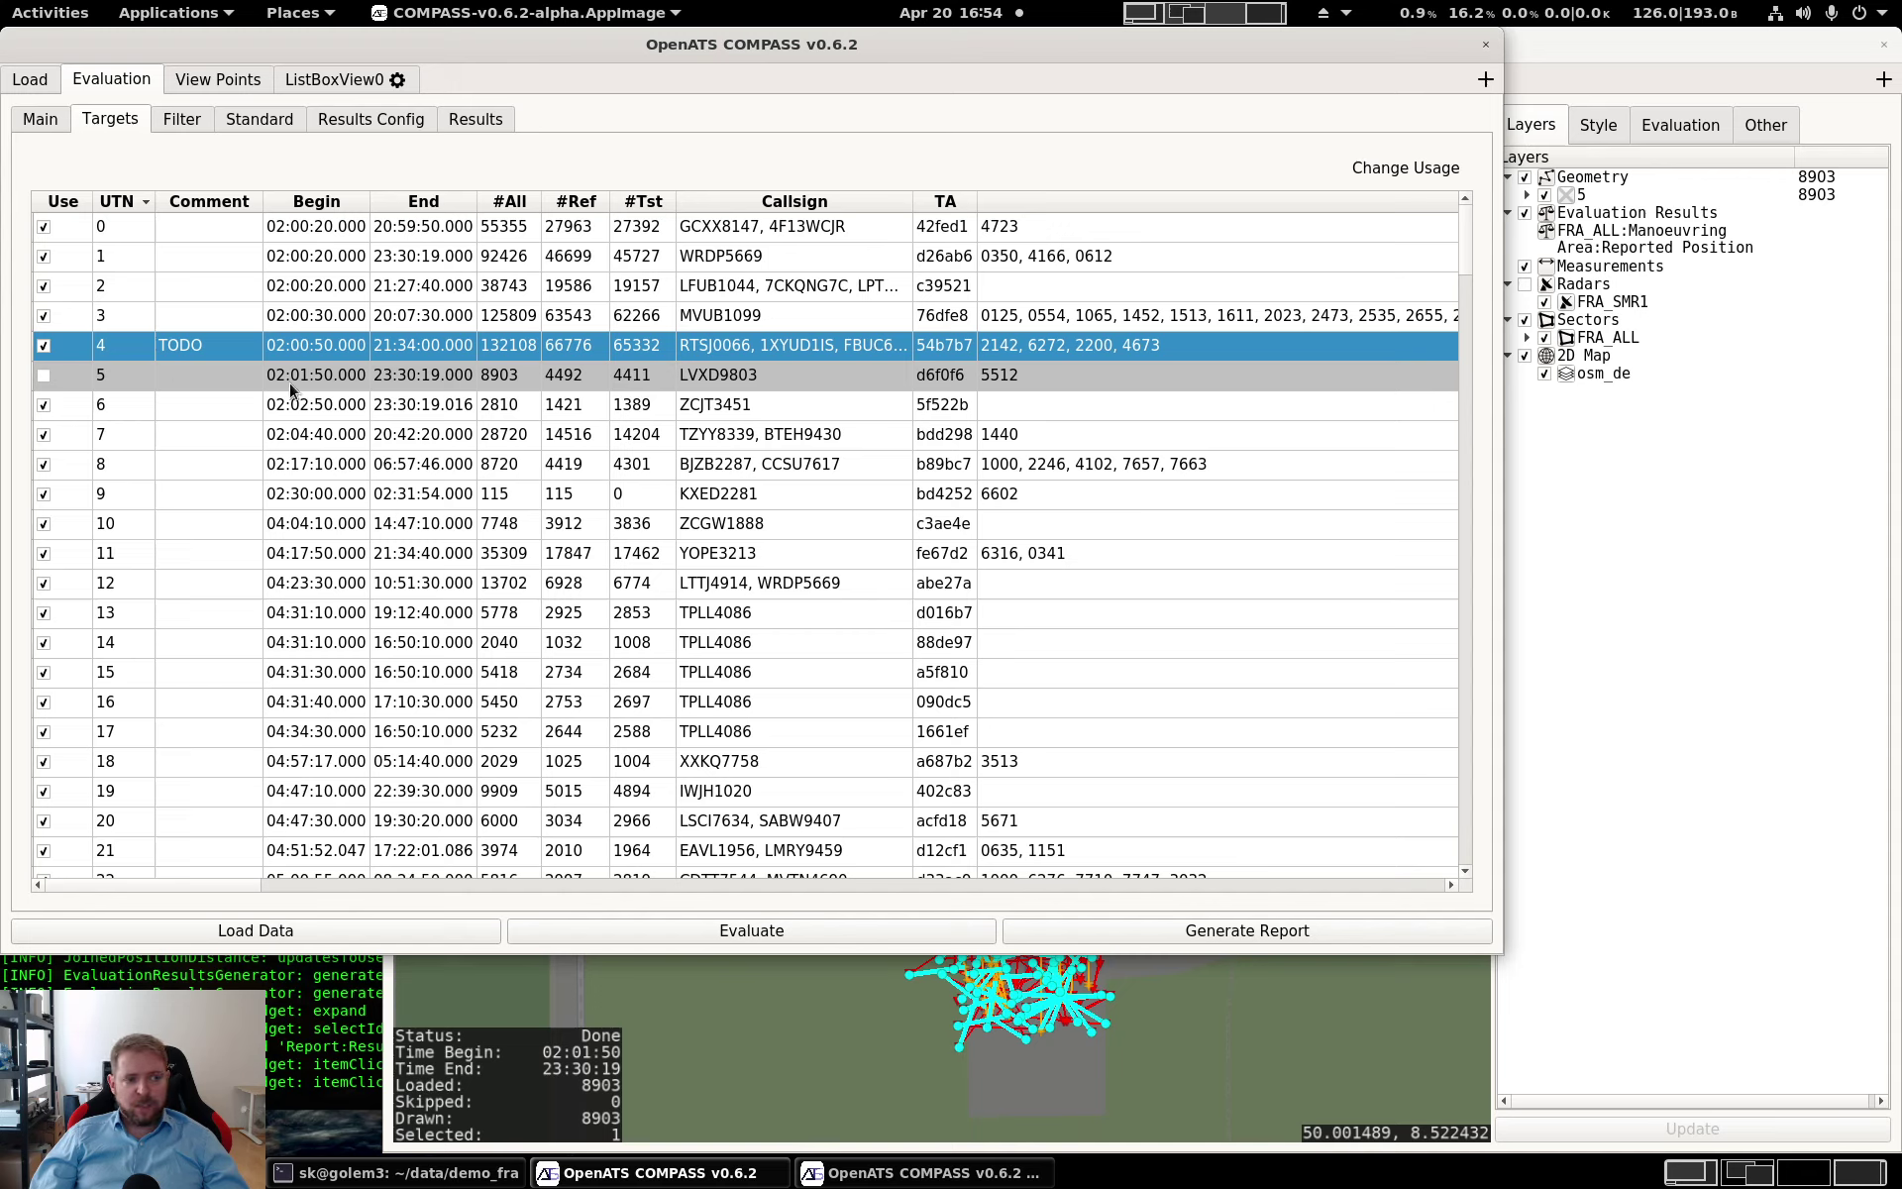
click(169, 378)
click(180, 383)
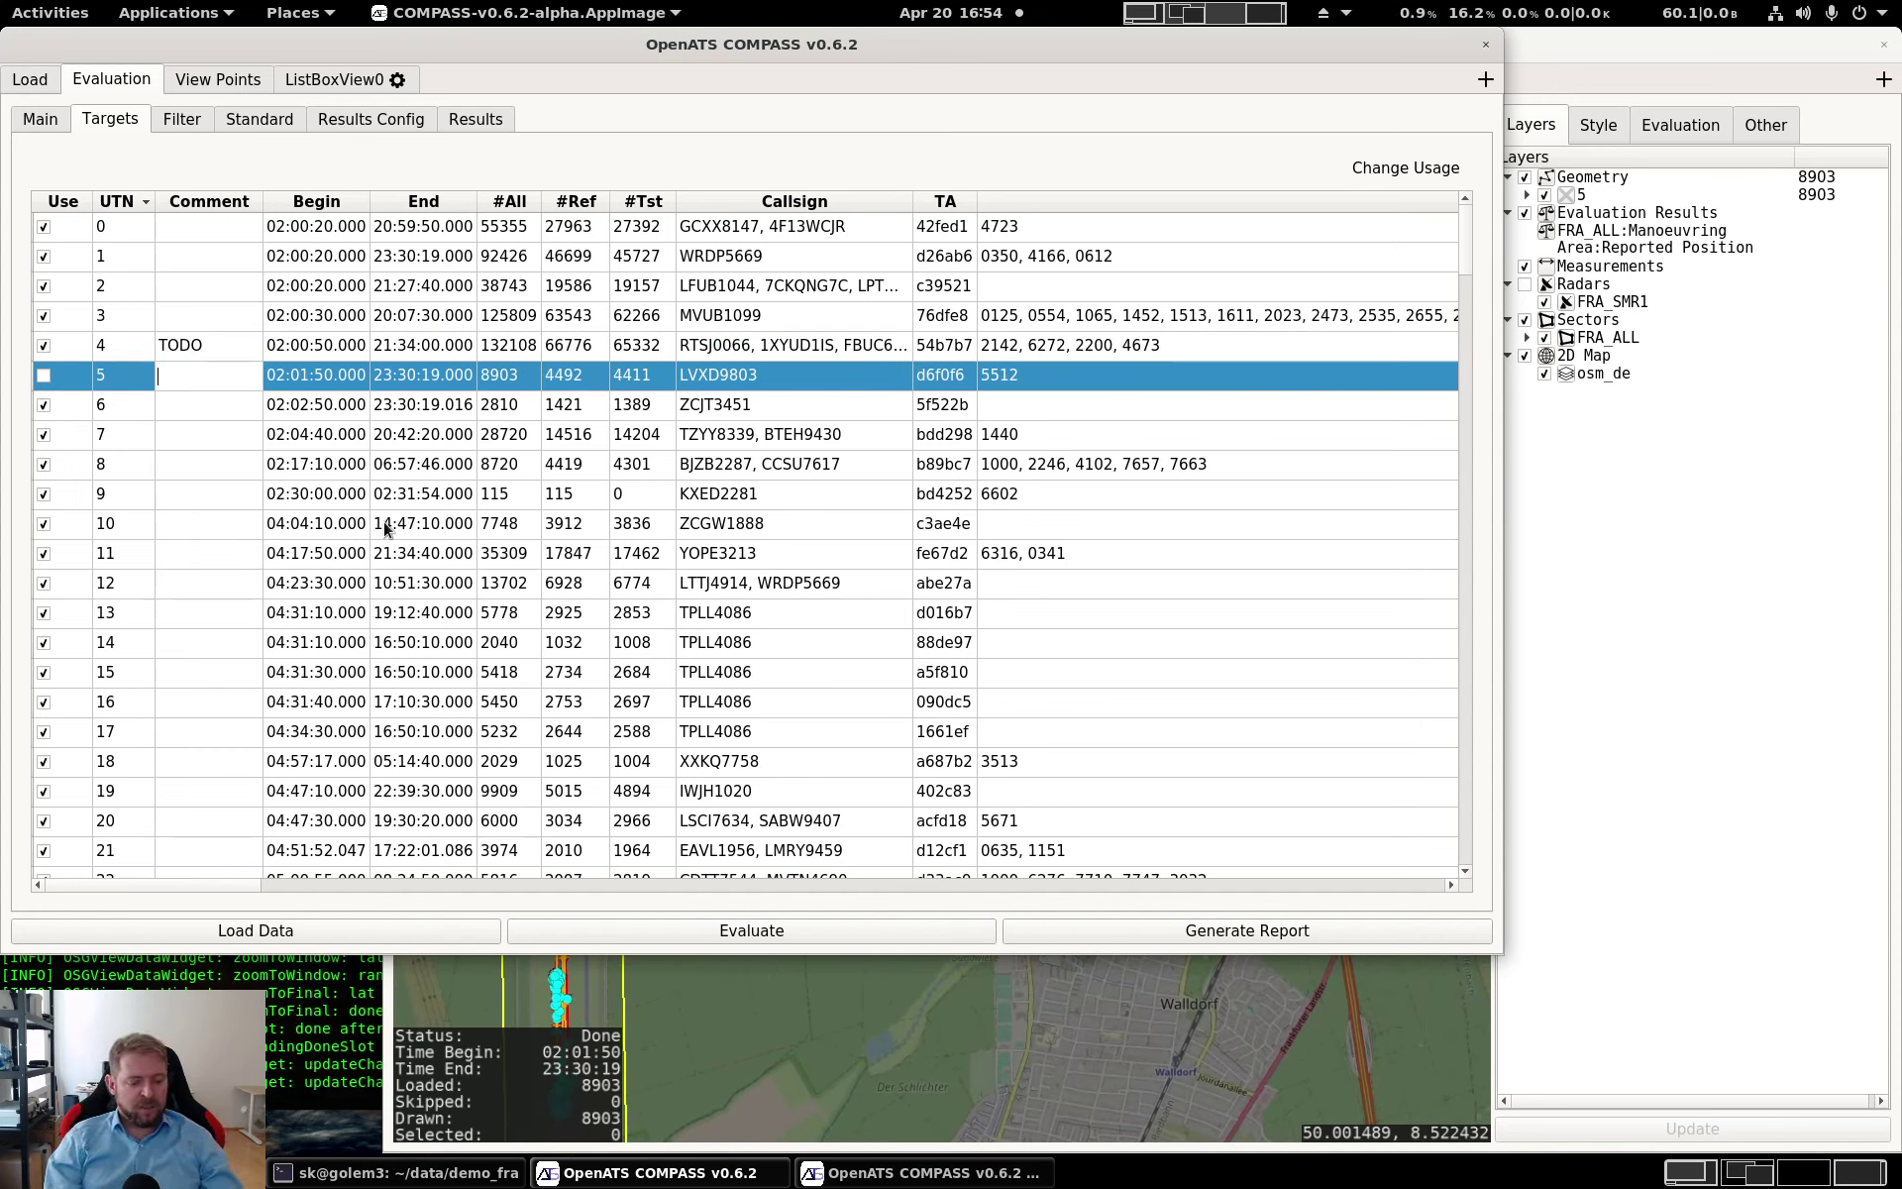
text(Re)
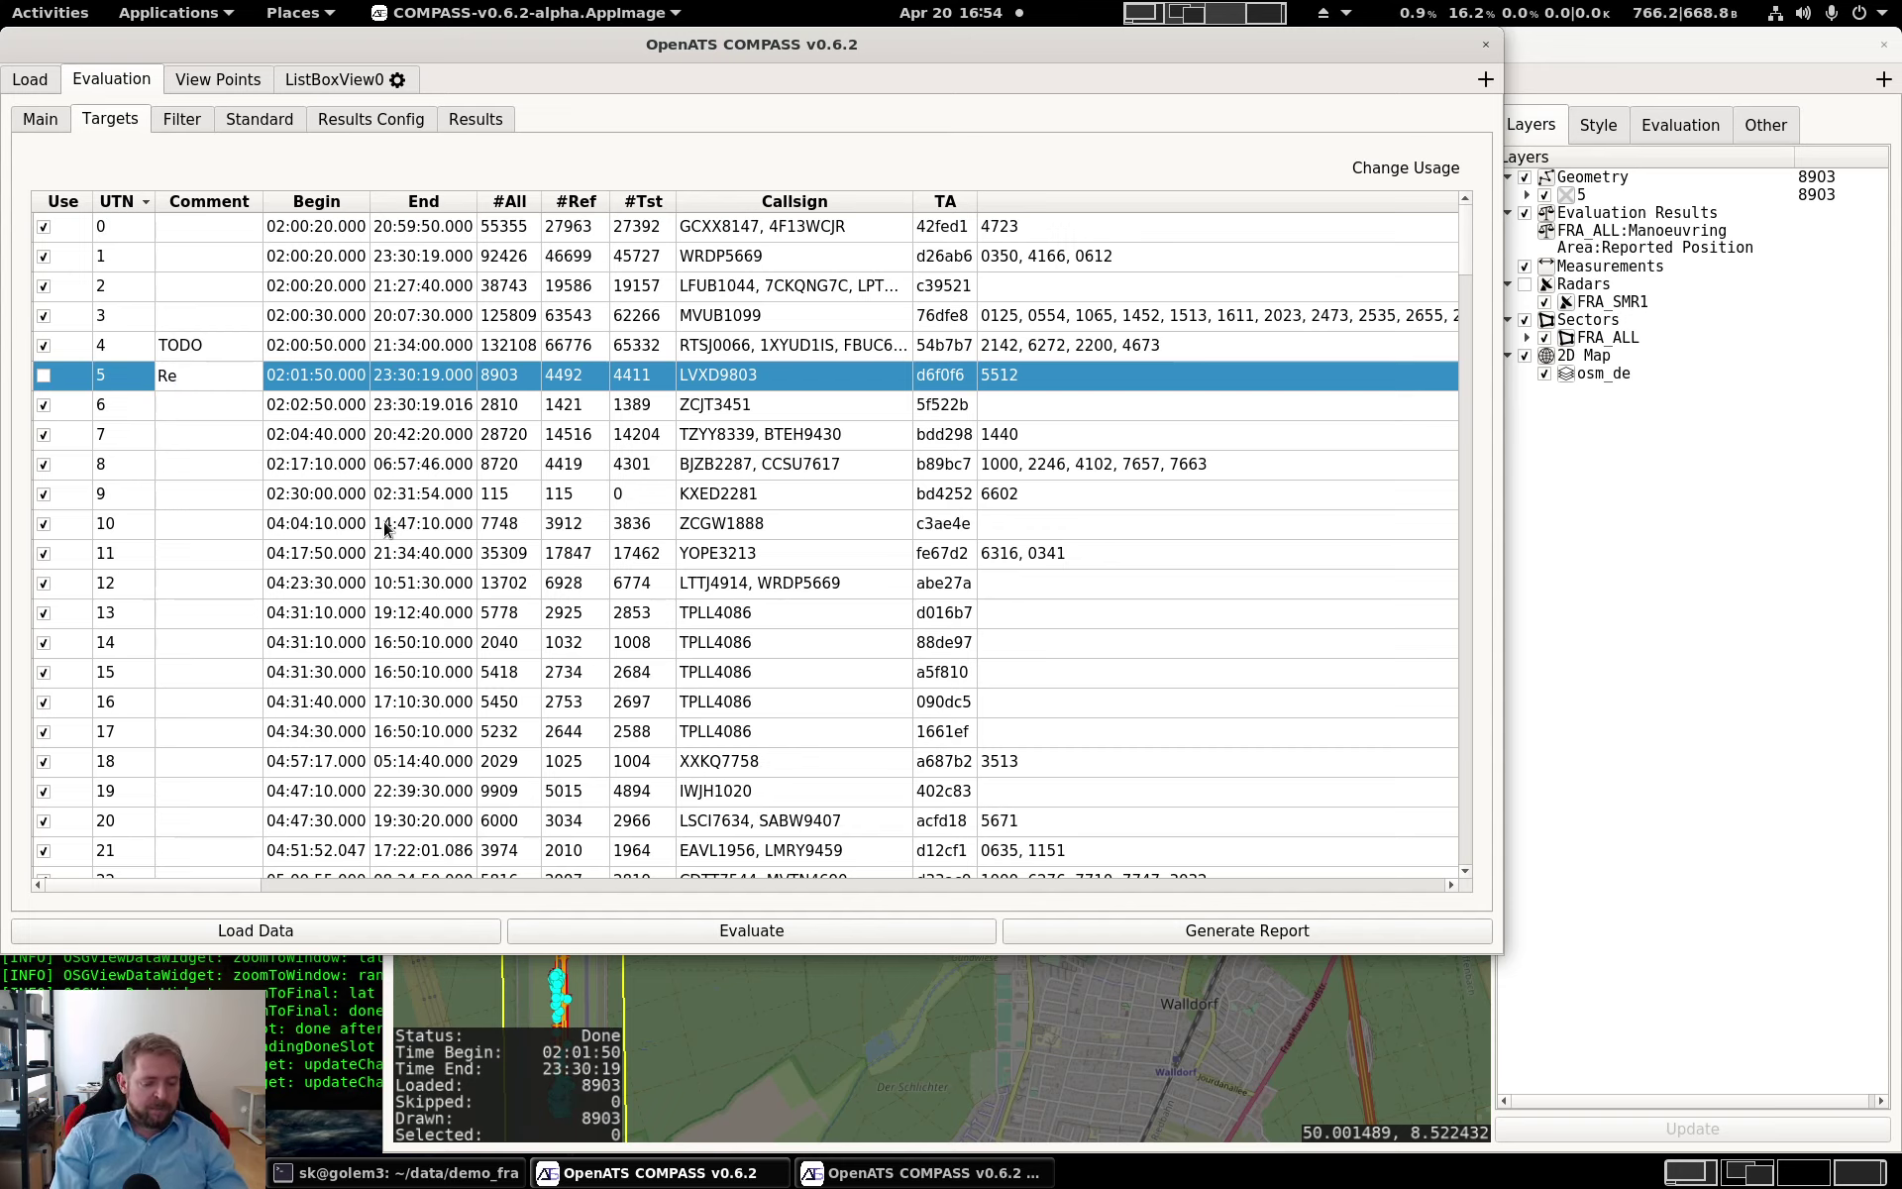
text(moved becaus)
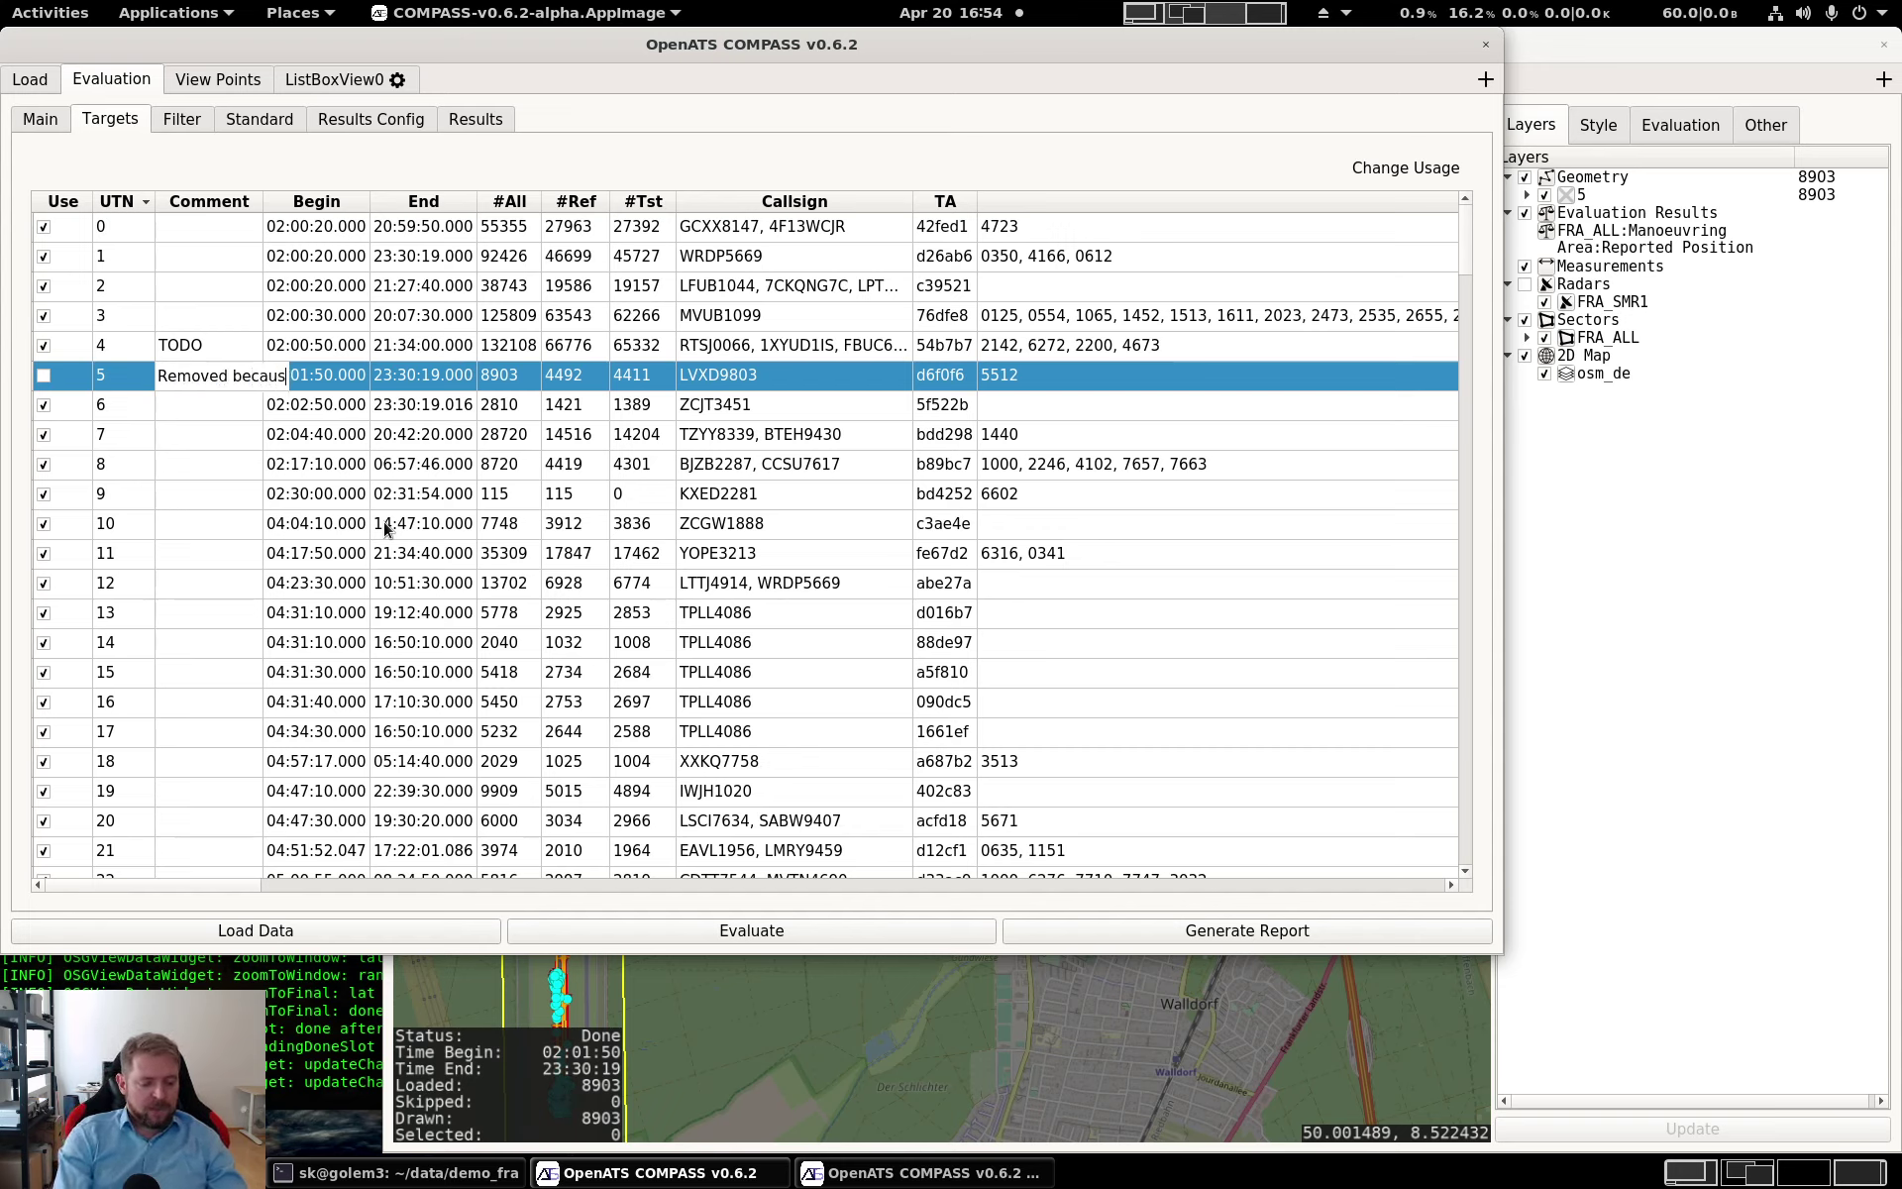
text(e of reasons)
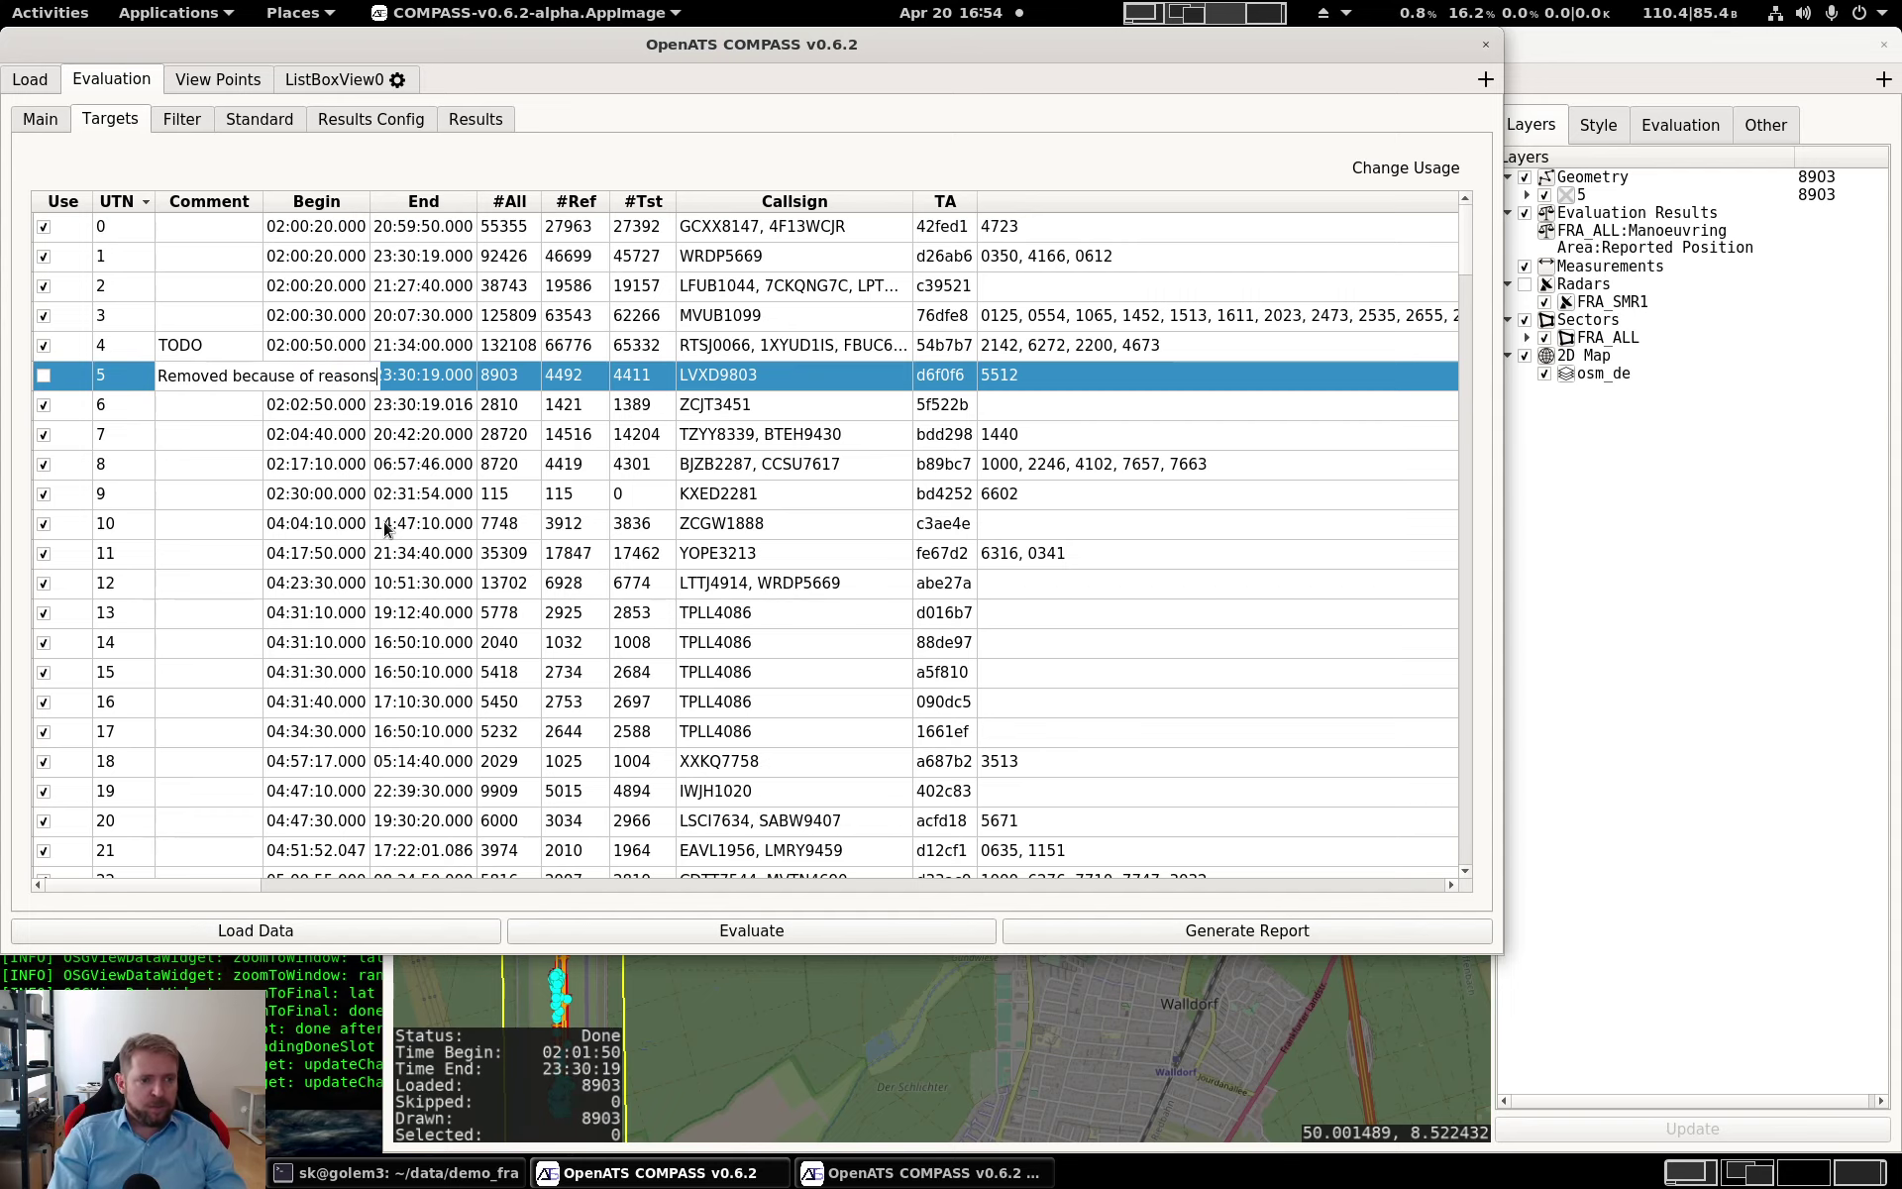
key(Return)
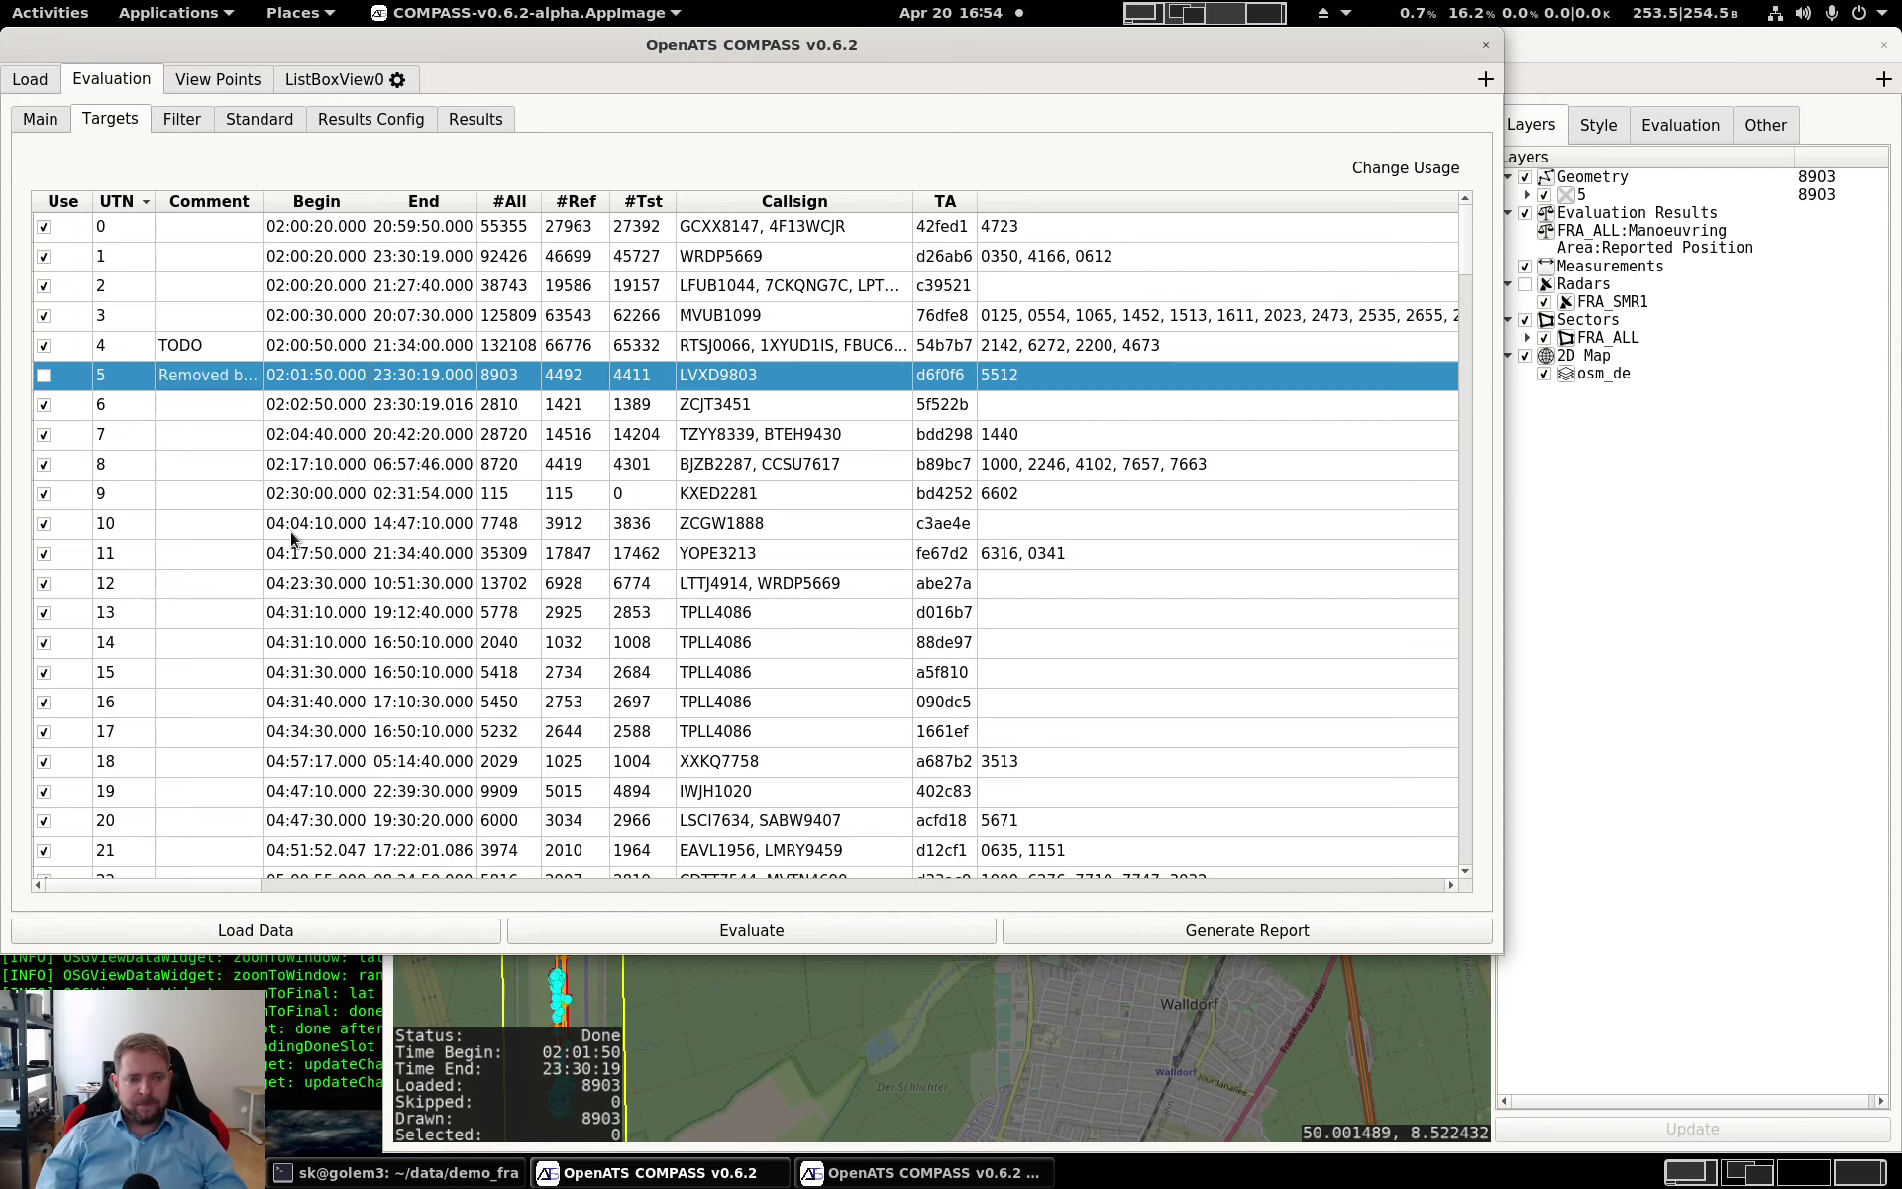
Return to the Results Overview and generate the PDF evaluation report with the author's name filled in
click(474, 119)
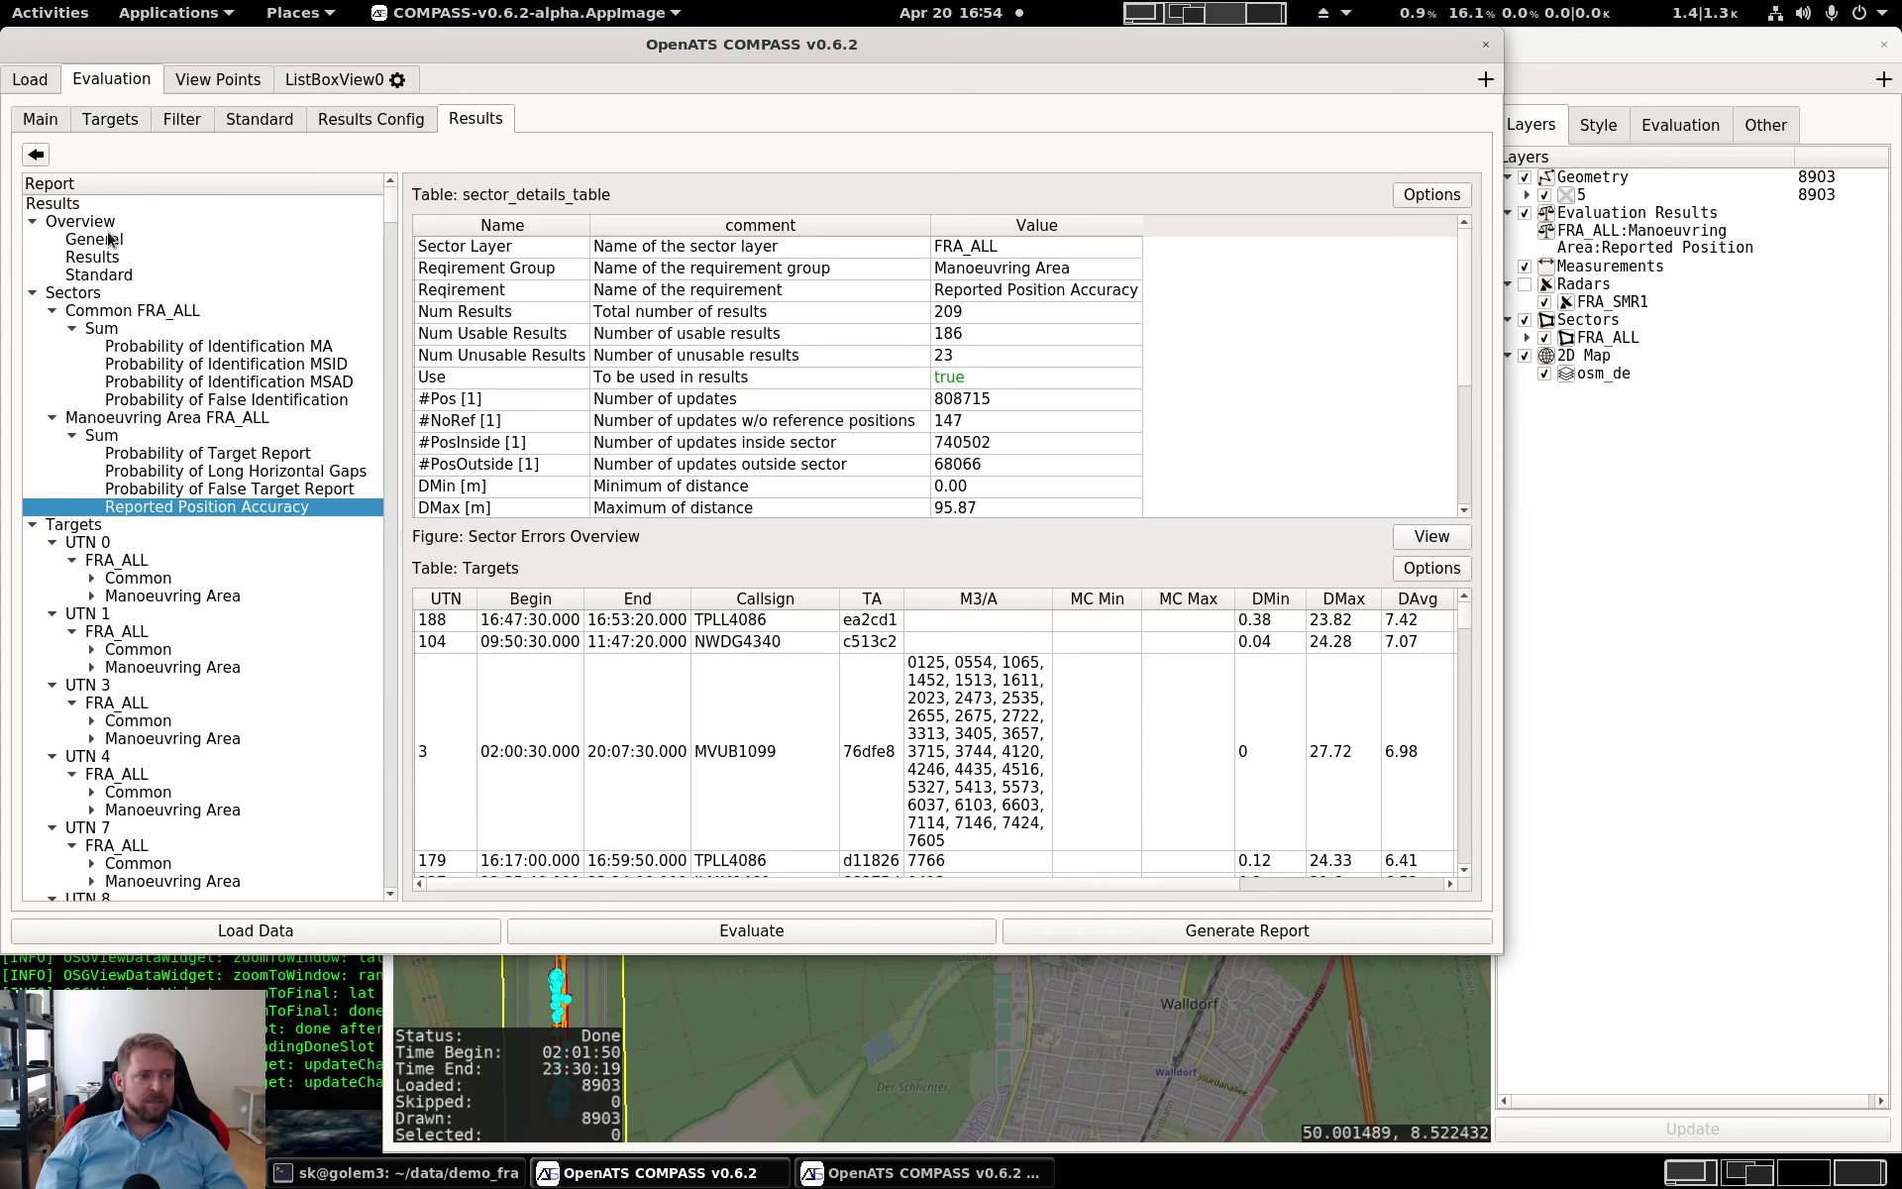
click(36, 153)
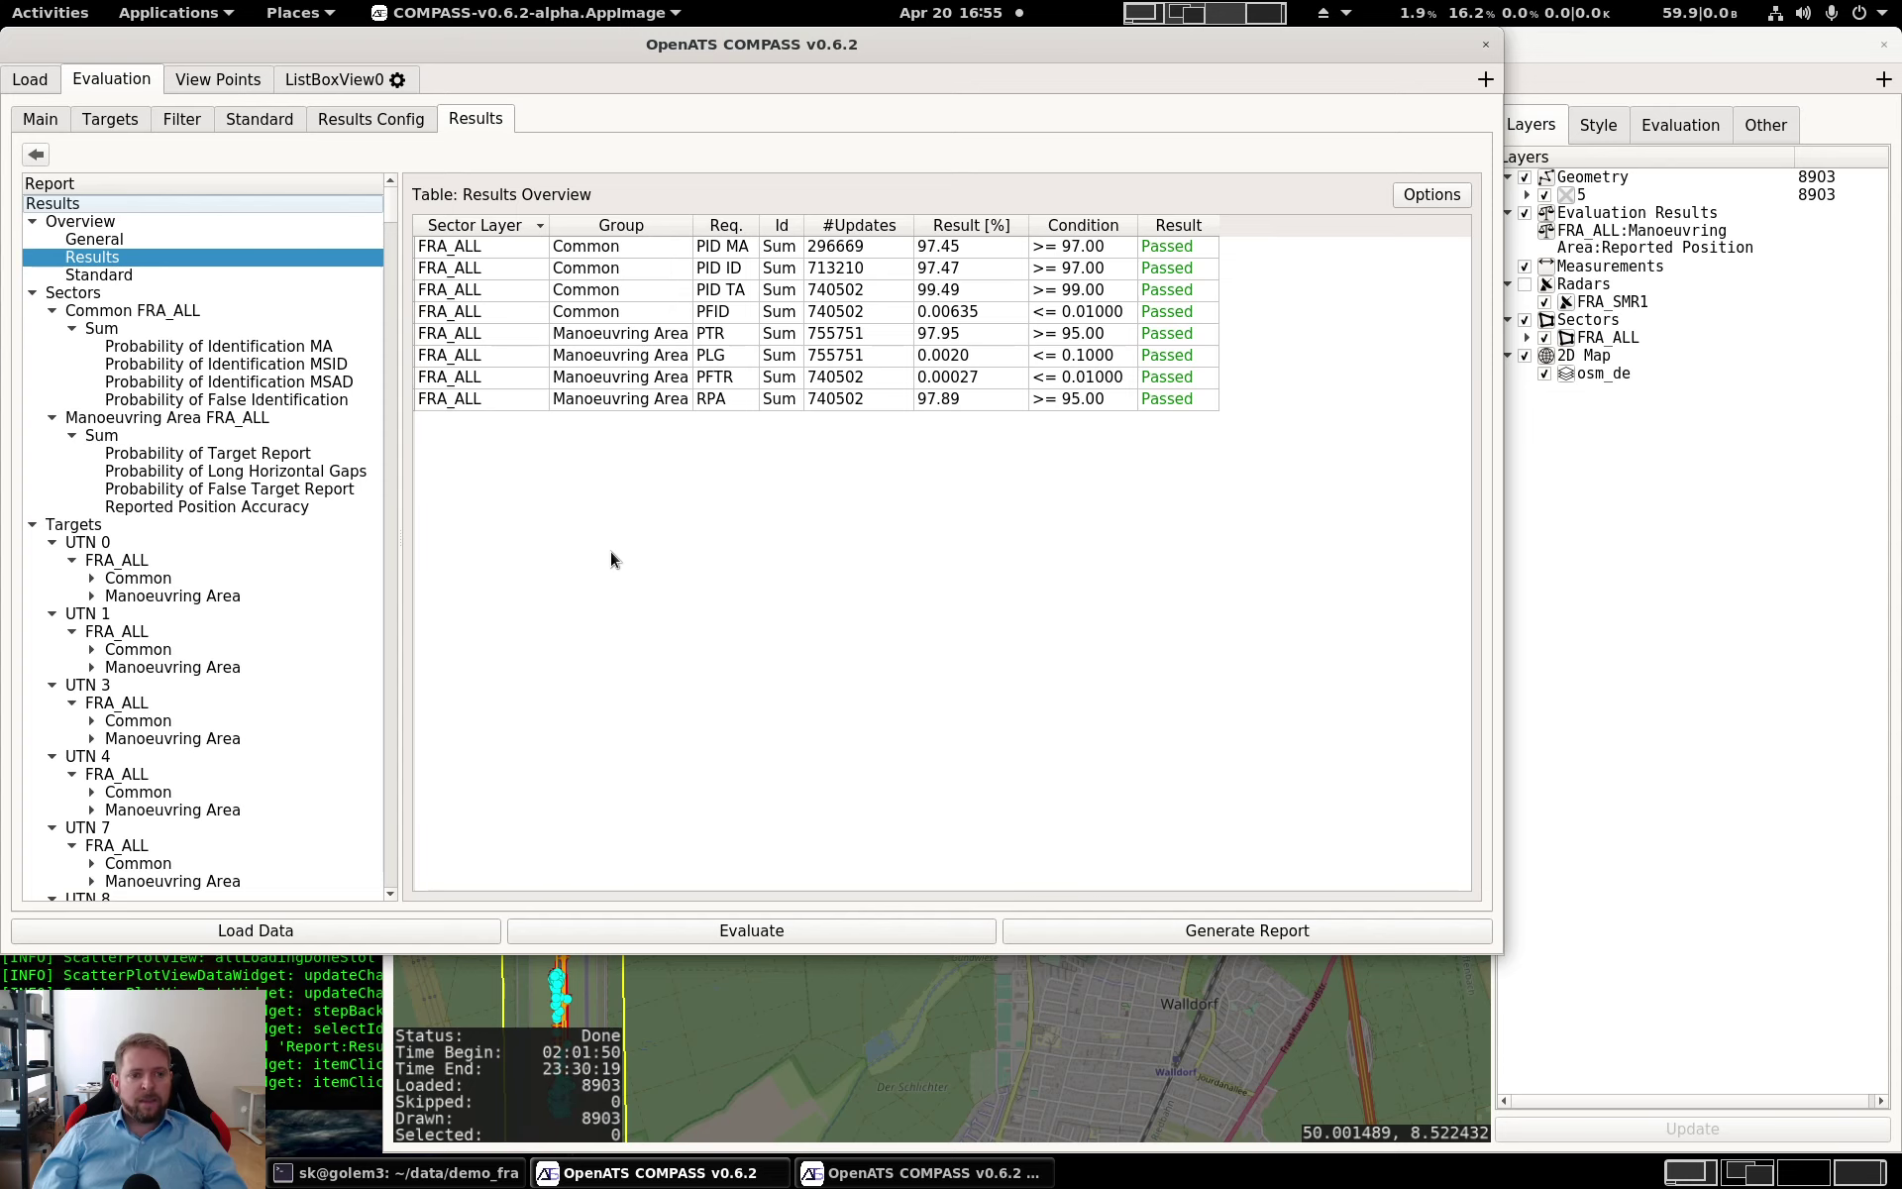
click(1237, 937)
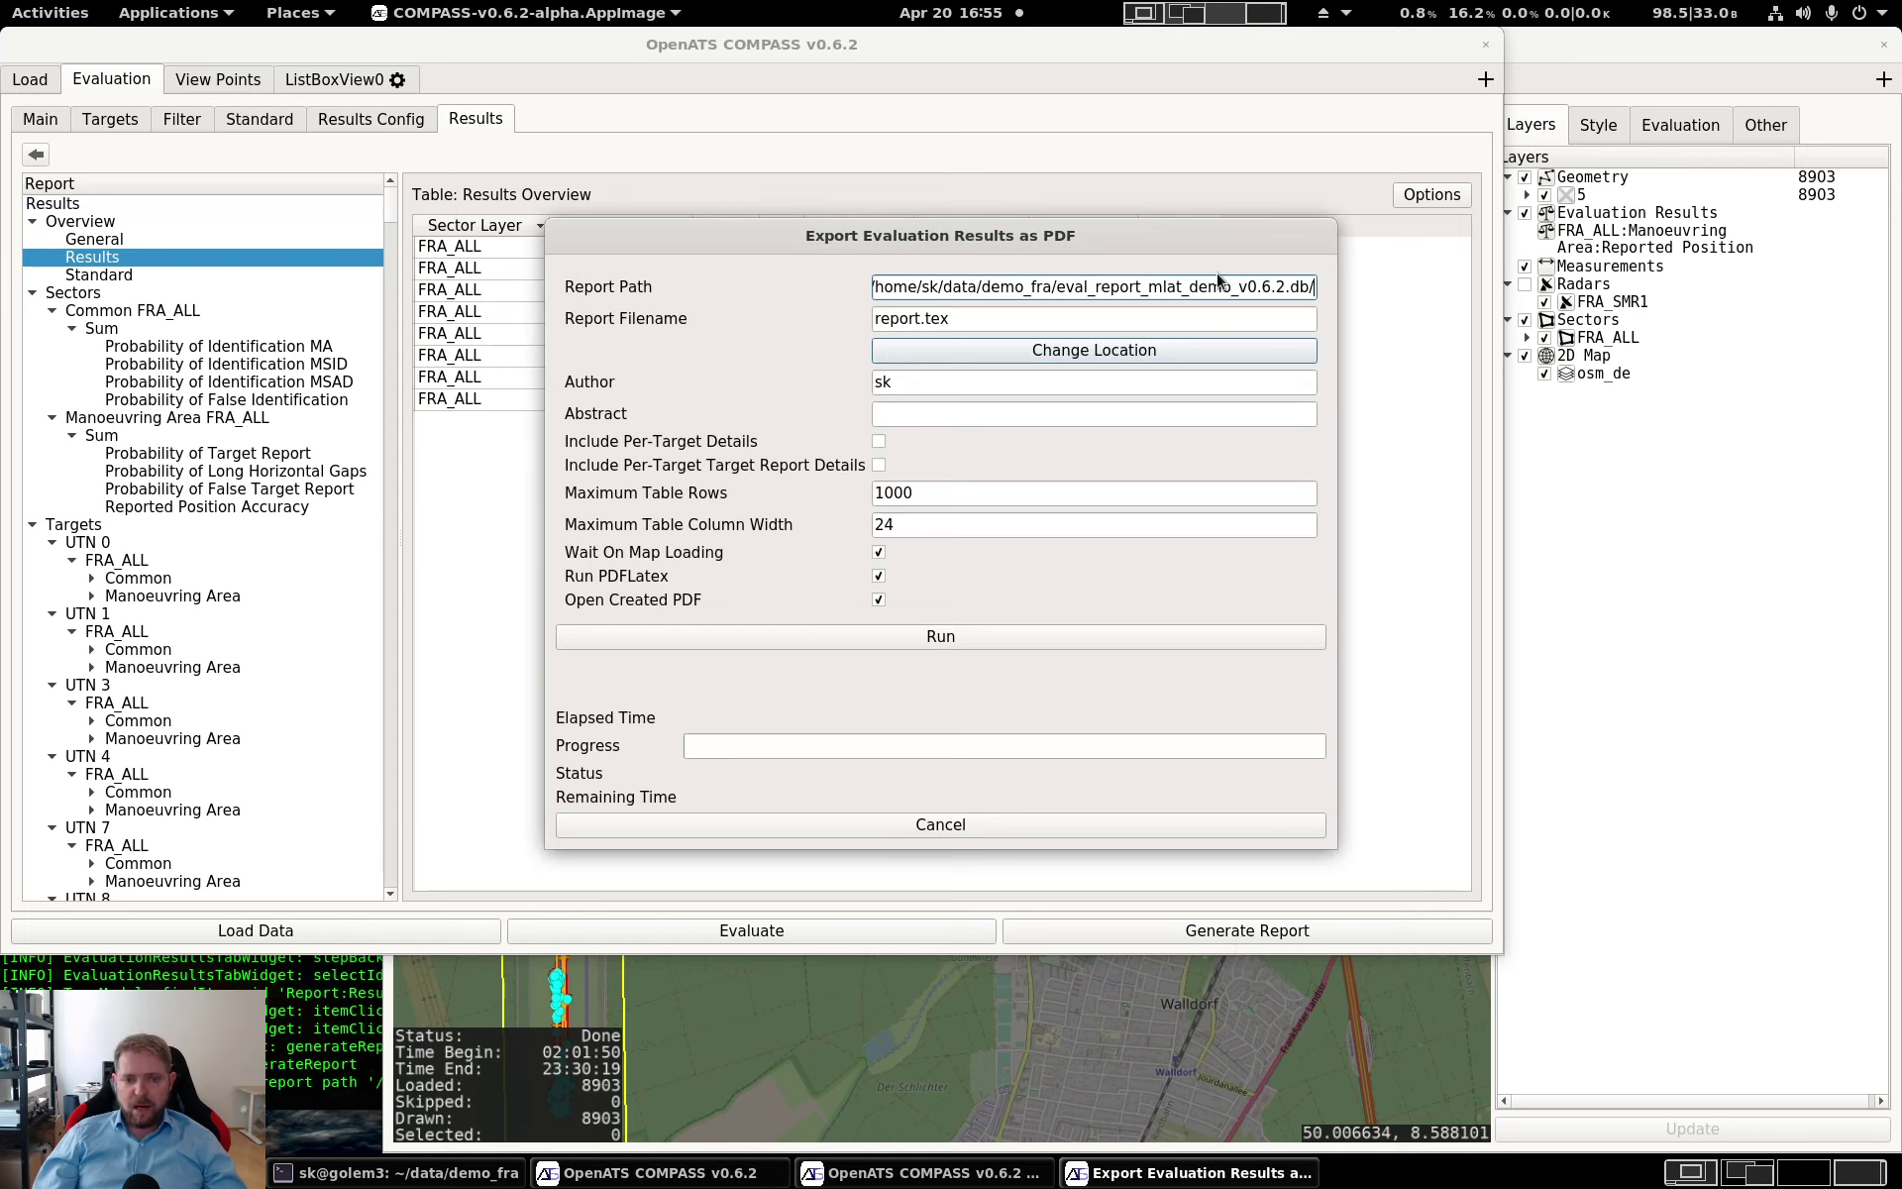
drag(914, 383, 831, 365)
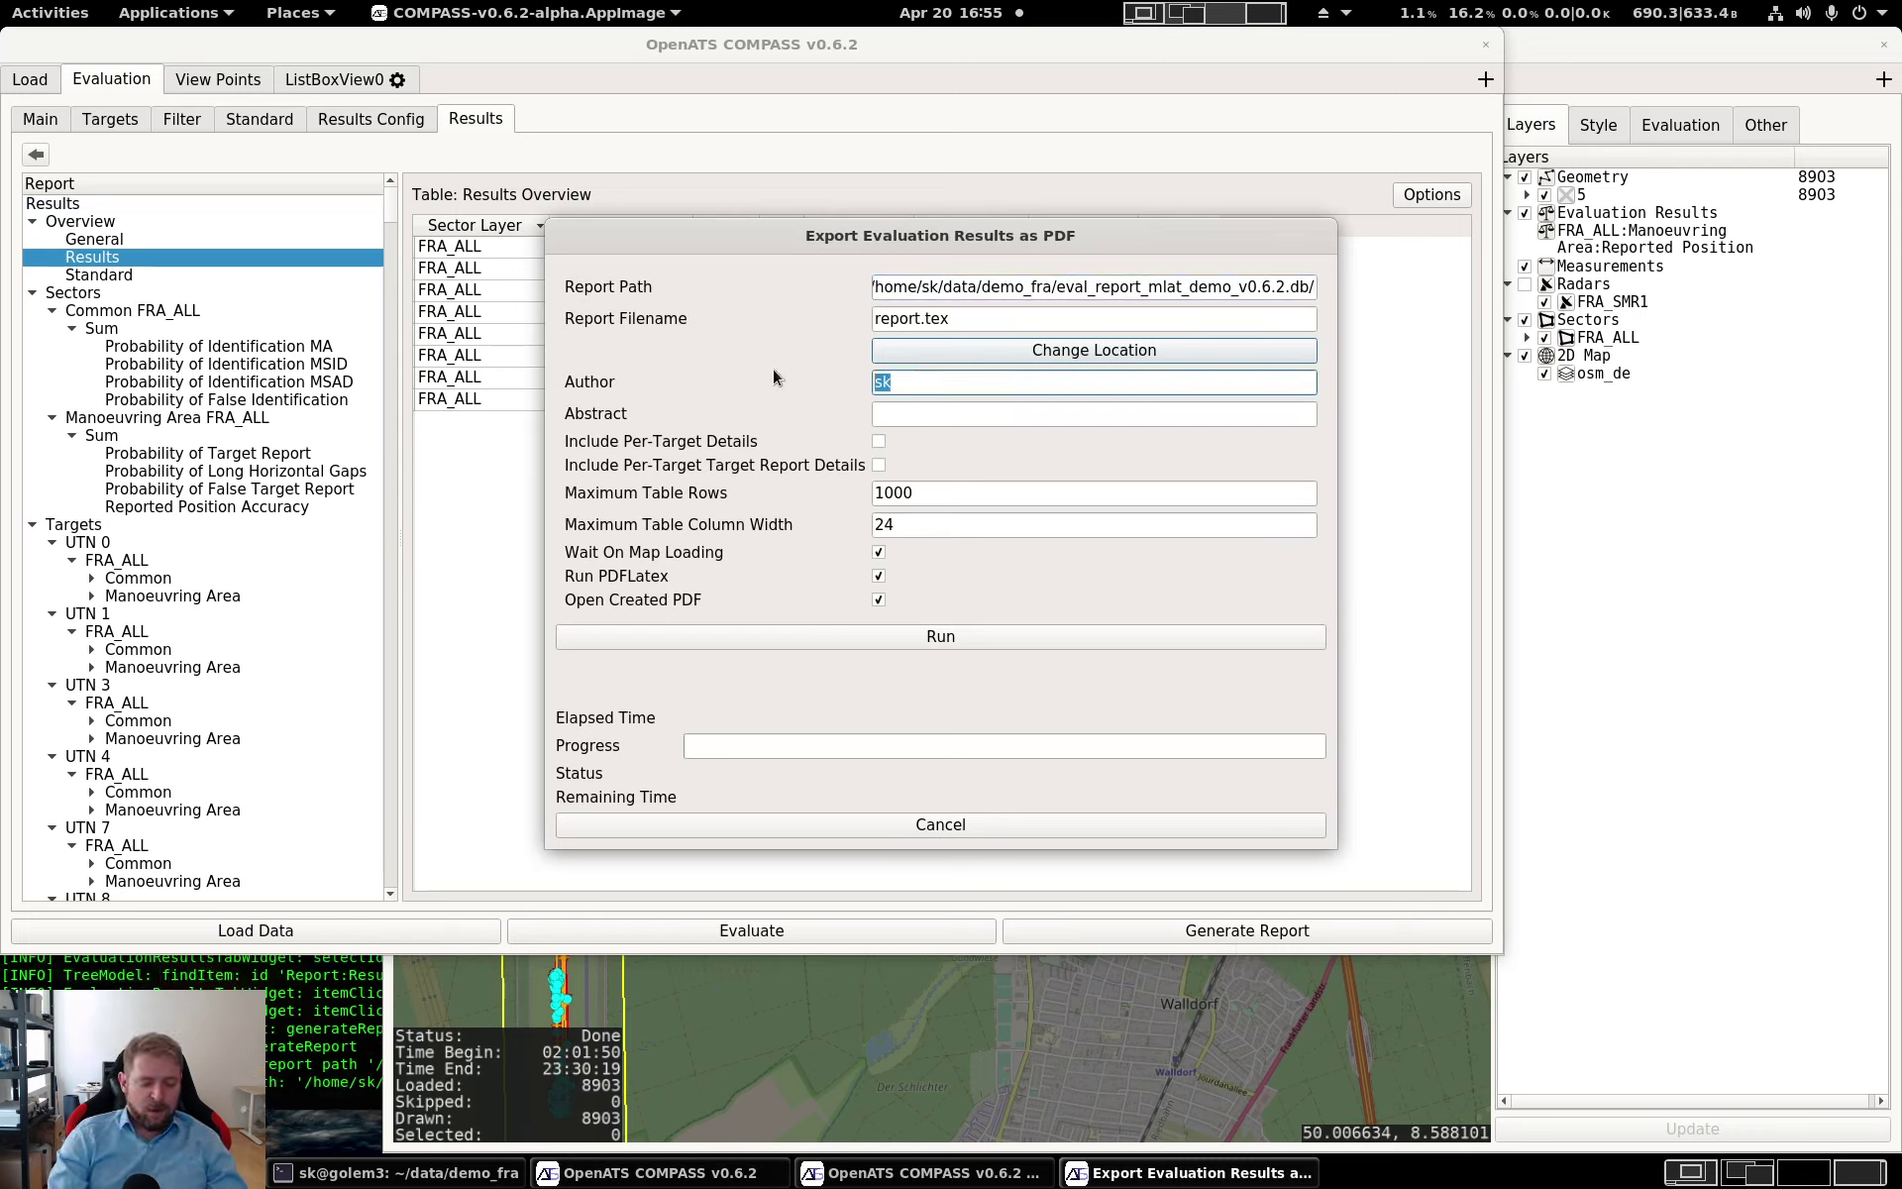
text(H.Puhr)
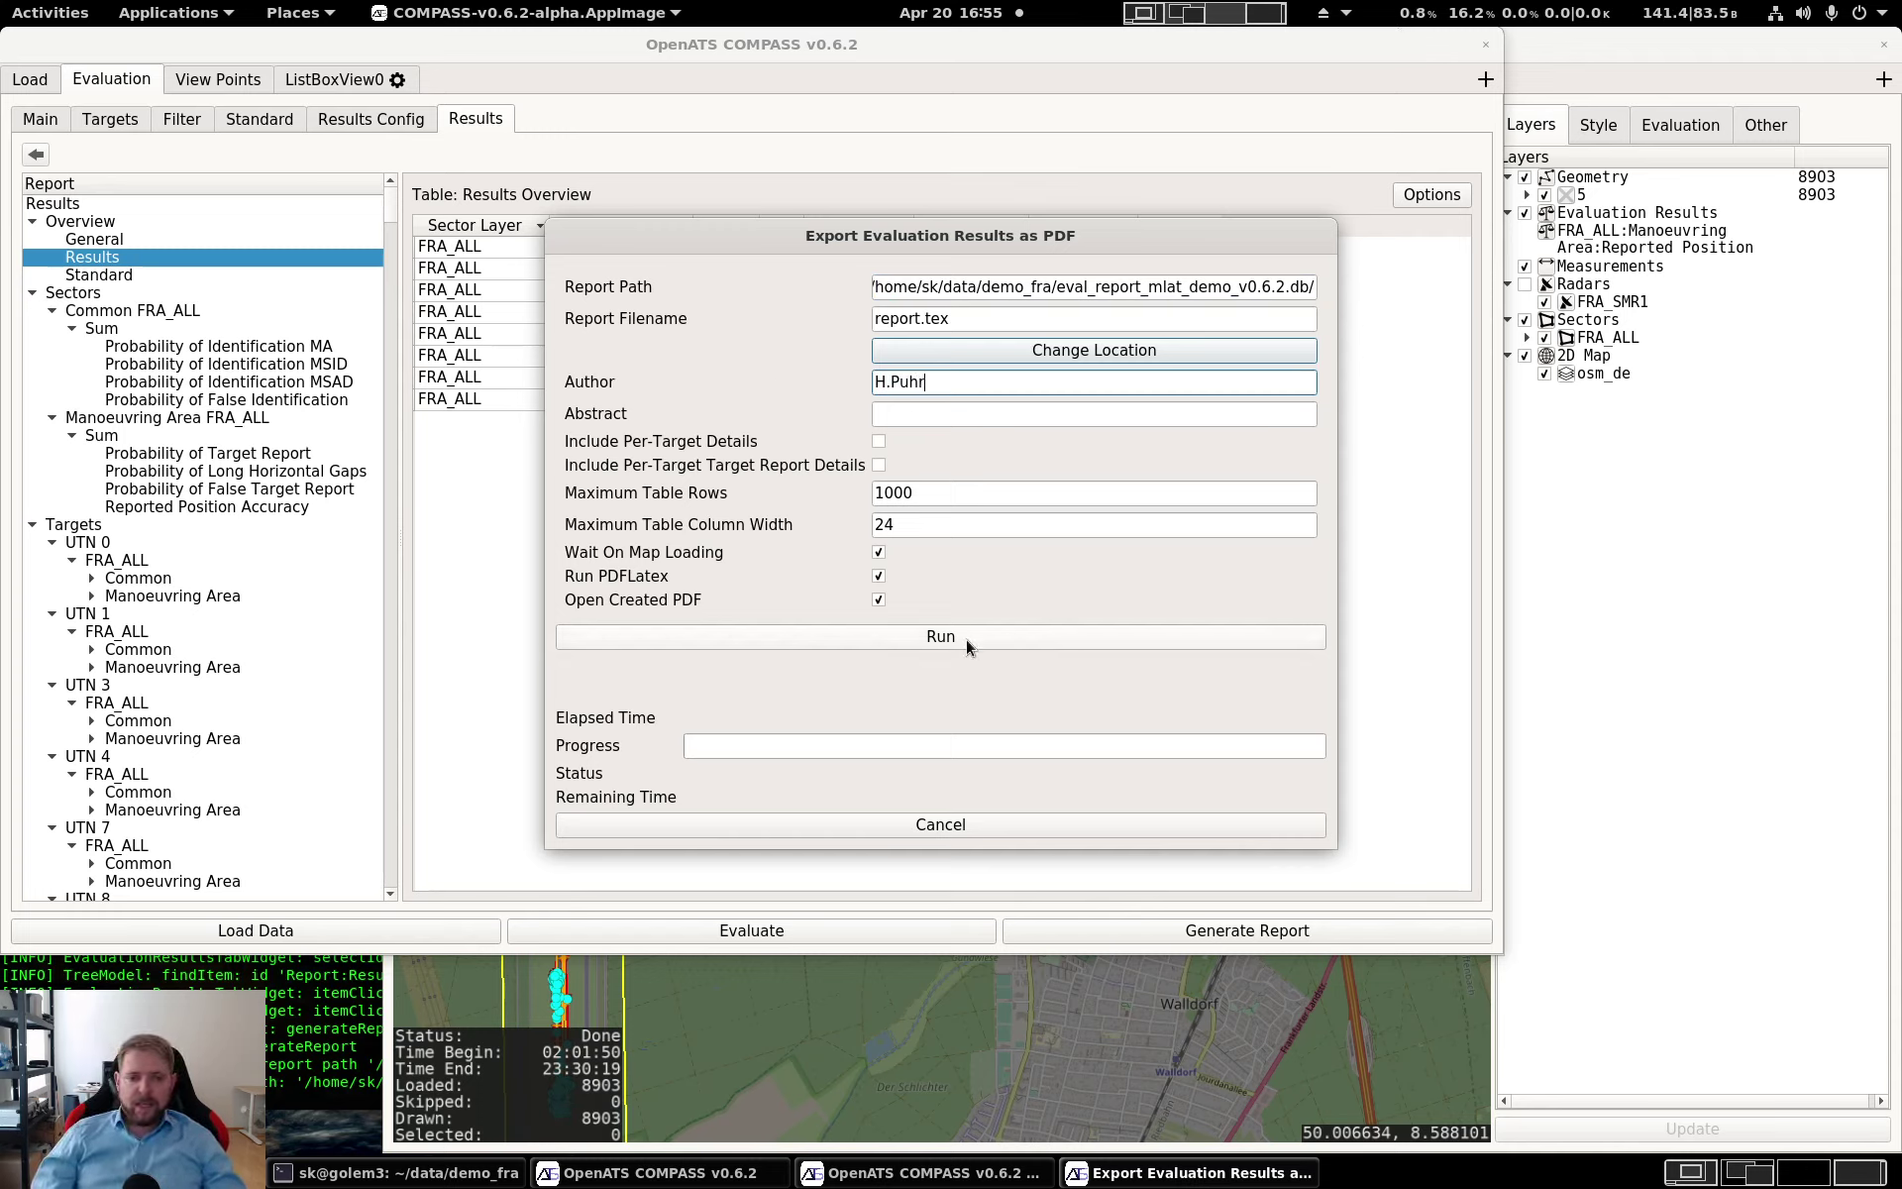
click(937, 638)
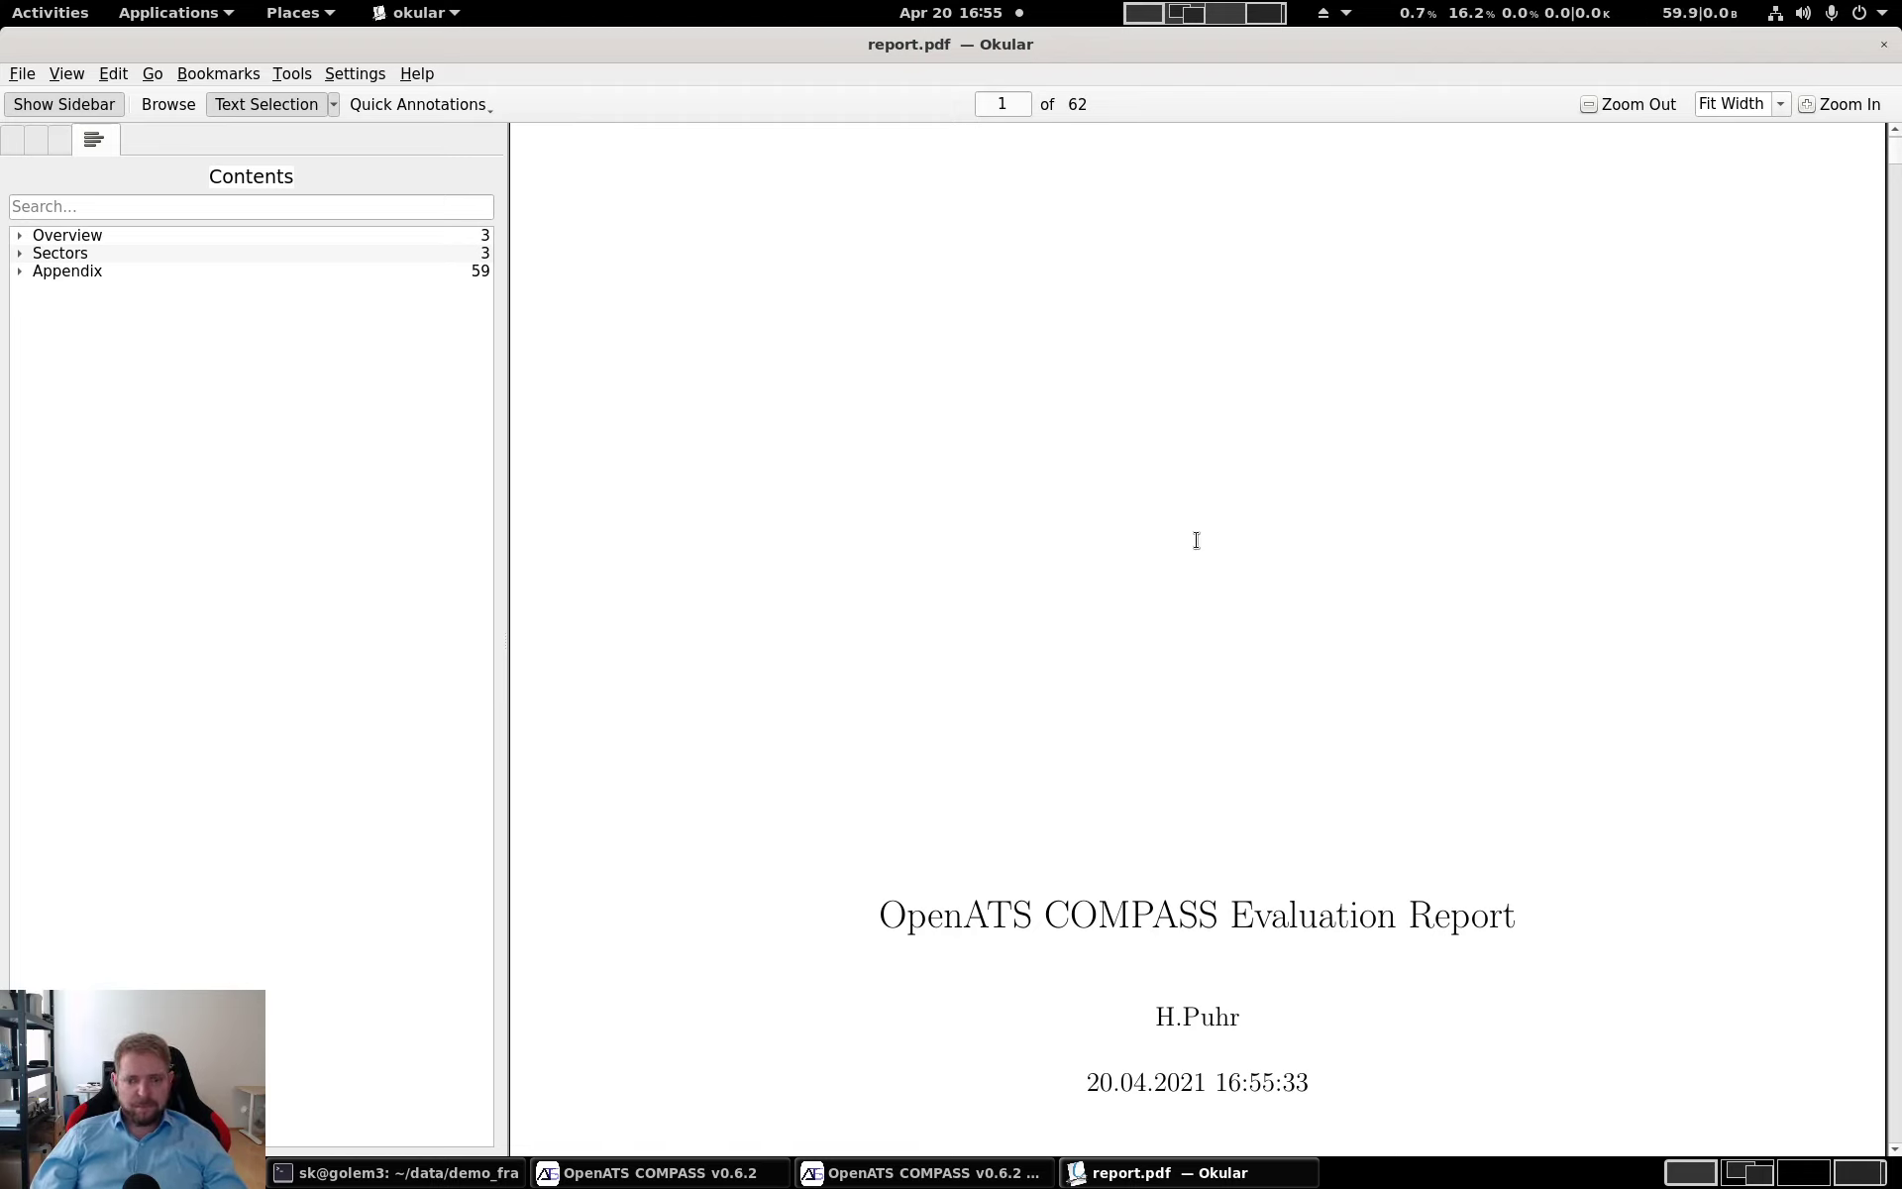
Go to the Results section under Overview in the PDF report and review the FRA_ALL results table down to the RPA row
scroll(1197, 540, down, 5)
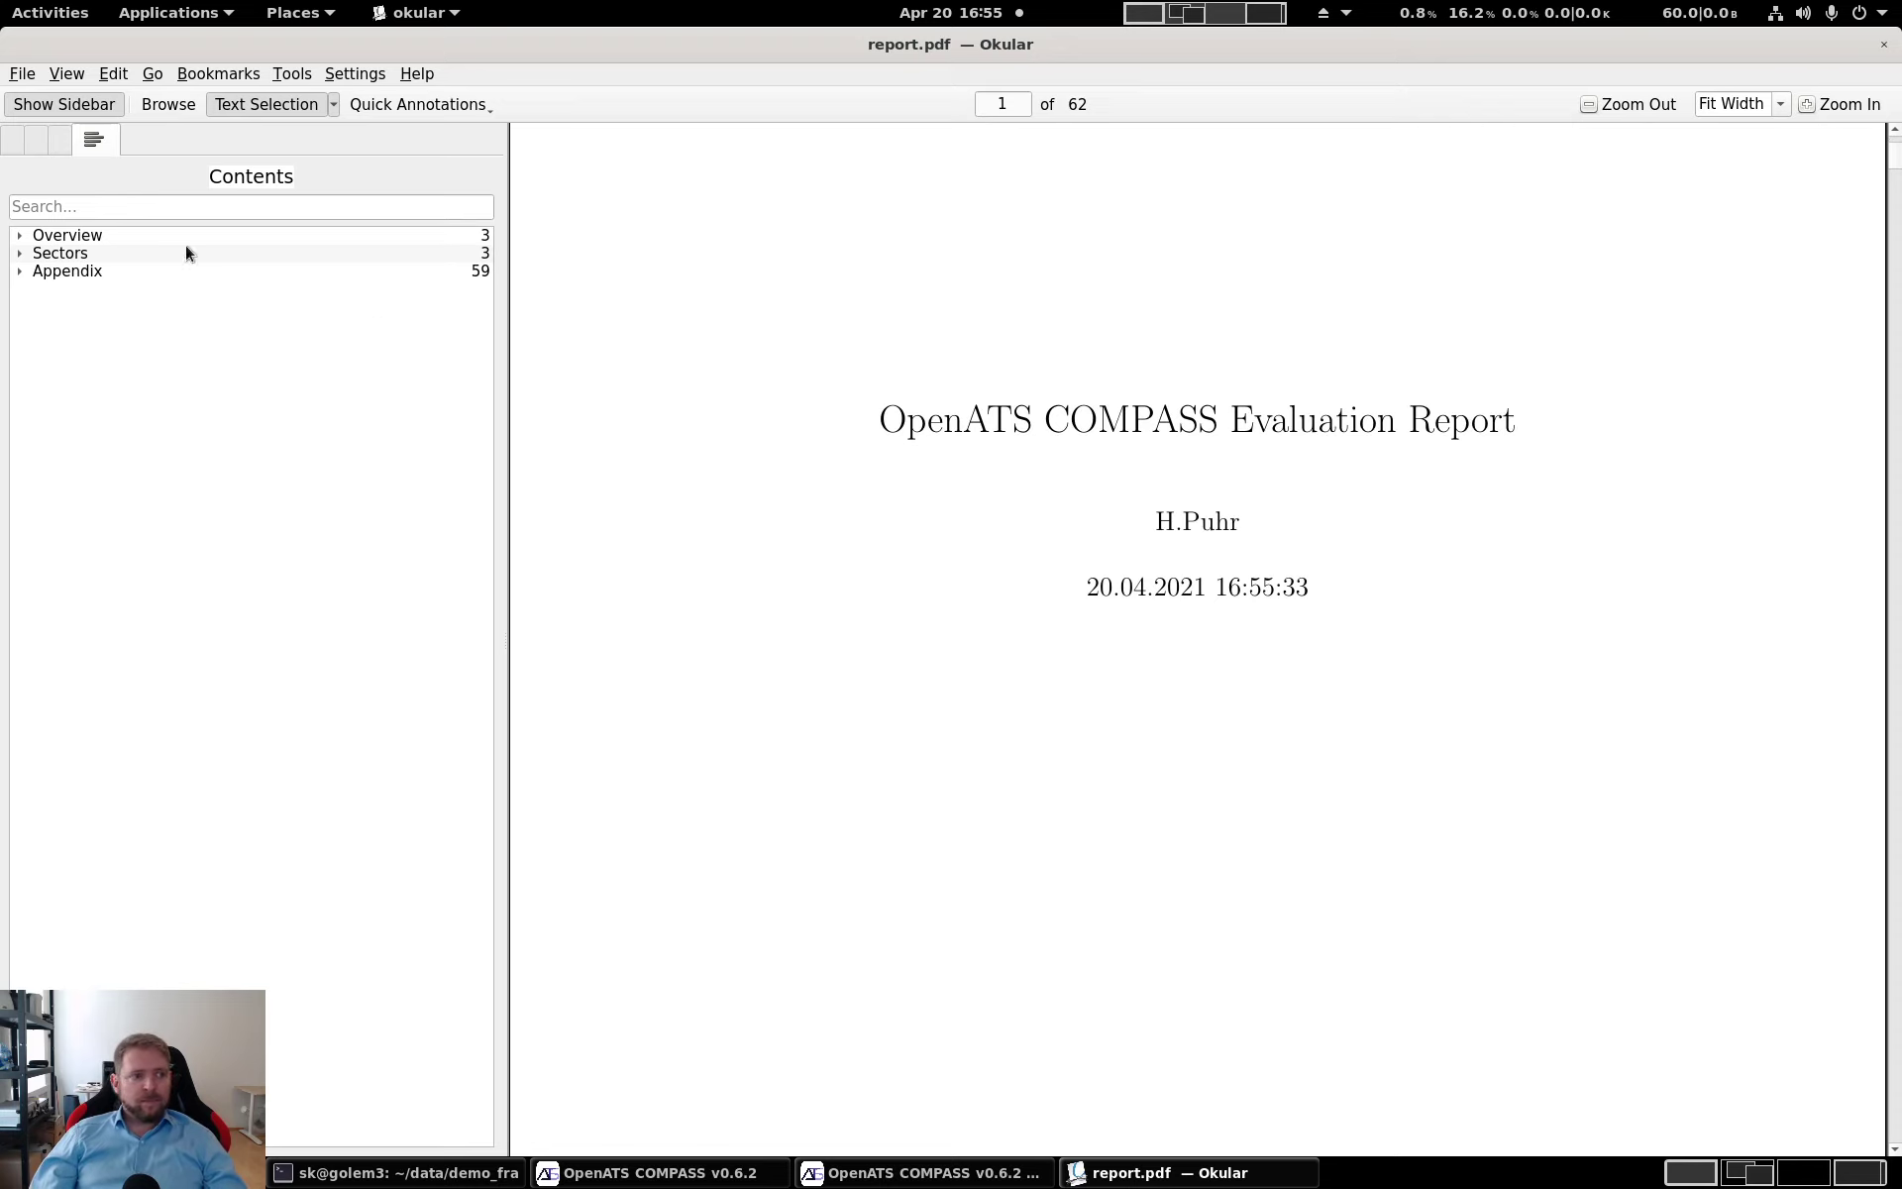
click(20, 238)
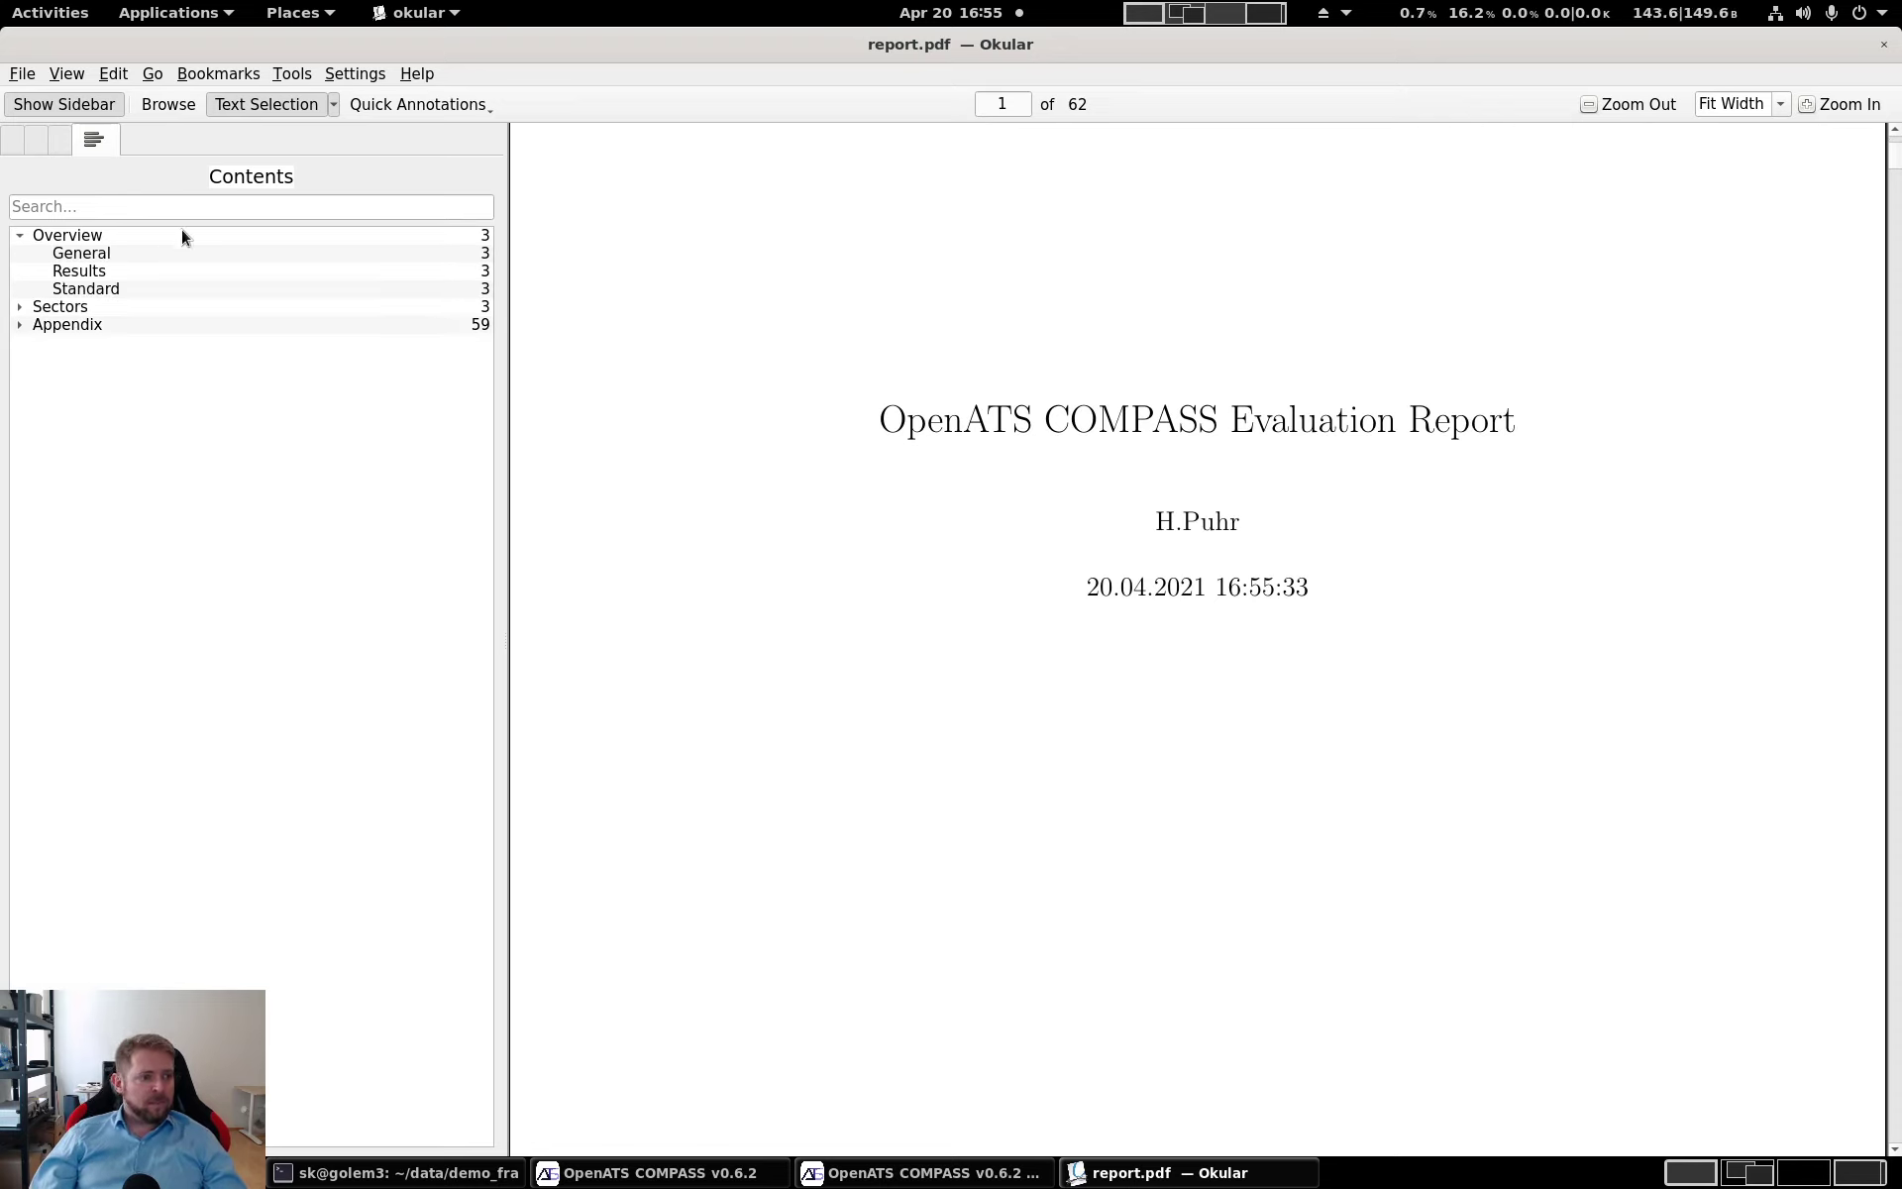
click(79, 270)
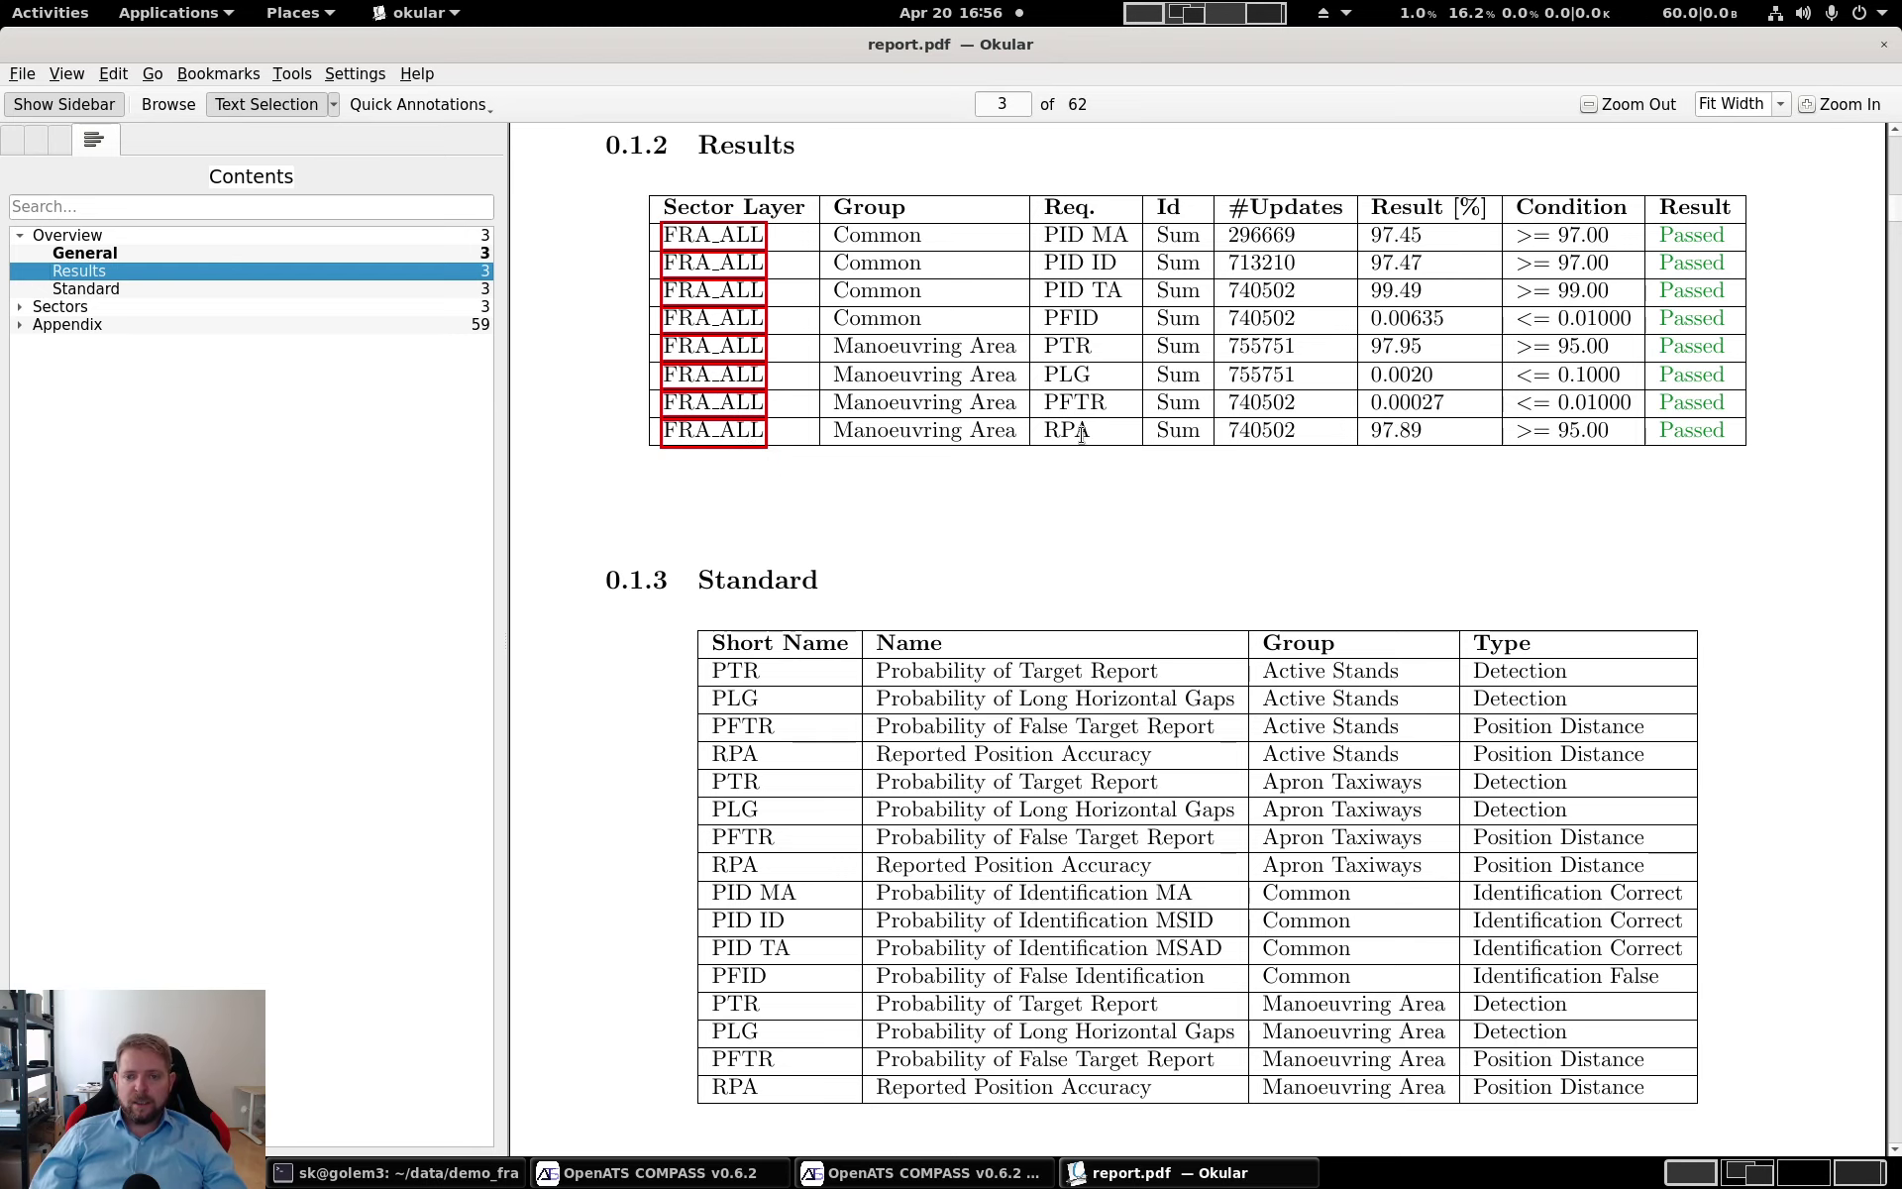
drag(1100, 430, 1038, 428)
click(1042, 466)
Follow the FRA_ALL link of the Manoeuvring Area RPA row and examine the Reported Position Accuracy statistics and histogram
click(751, 441)
scroll(828, 608, down, 10)
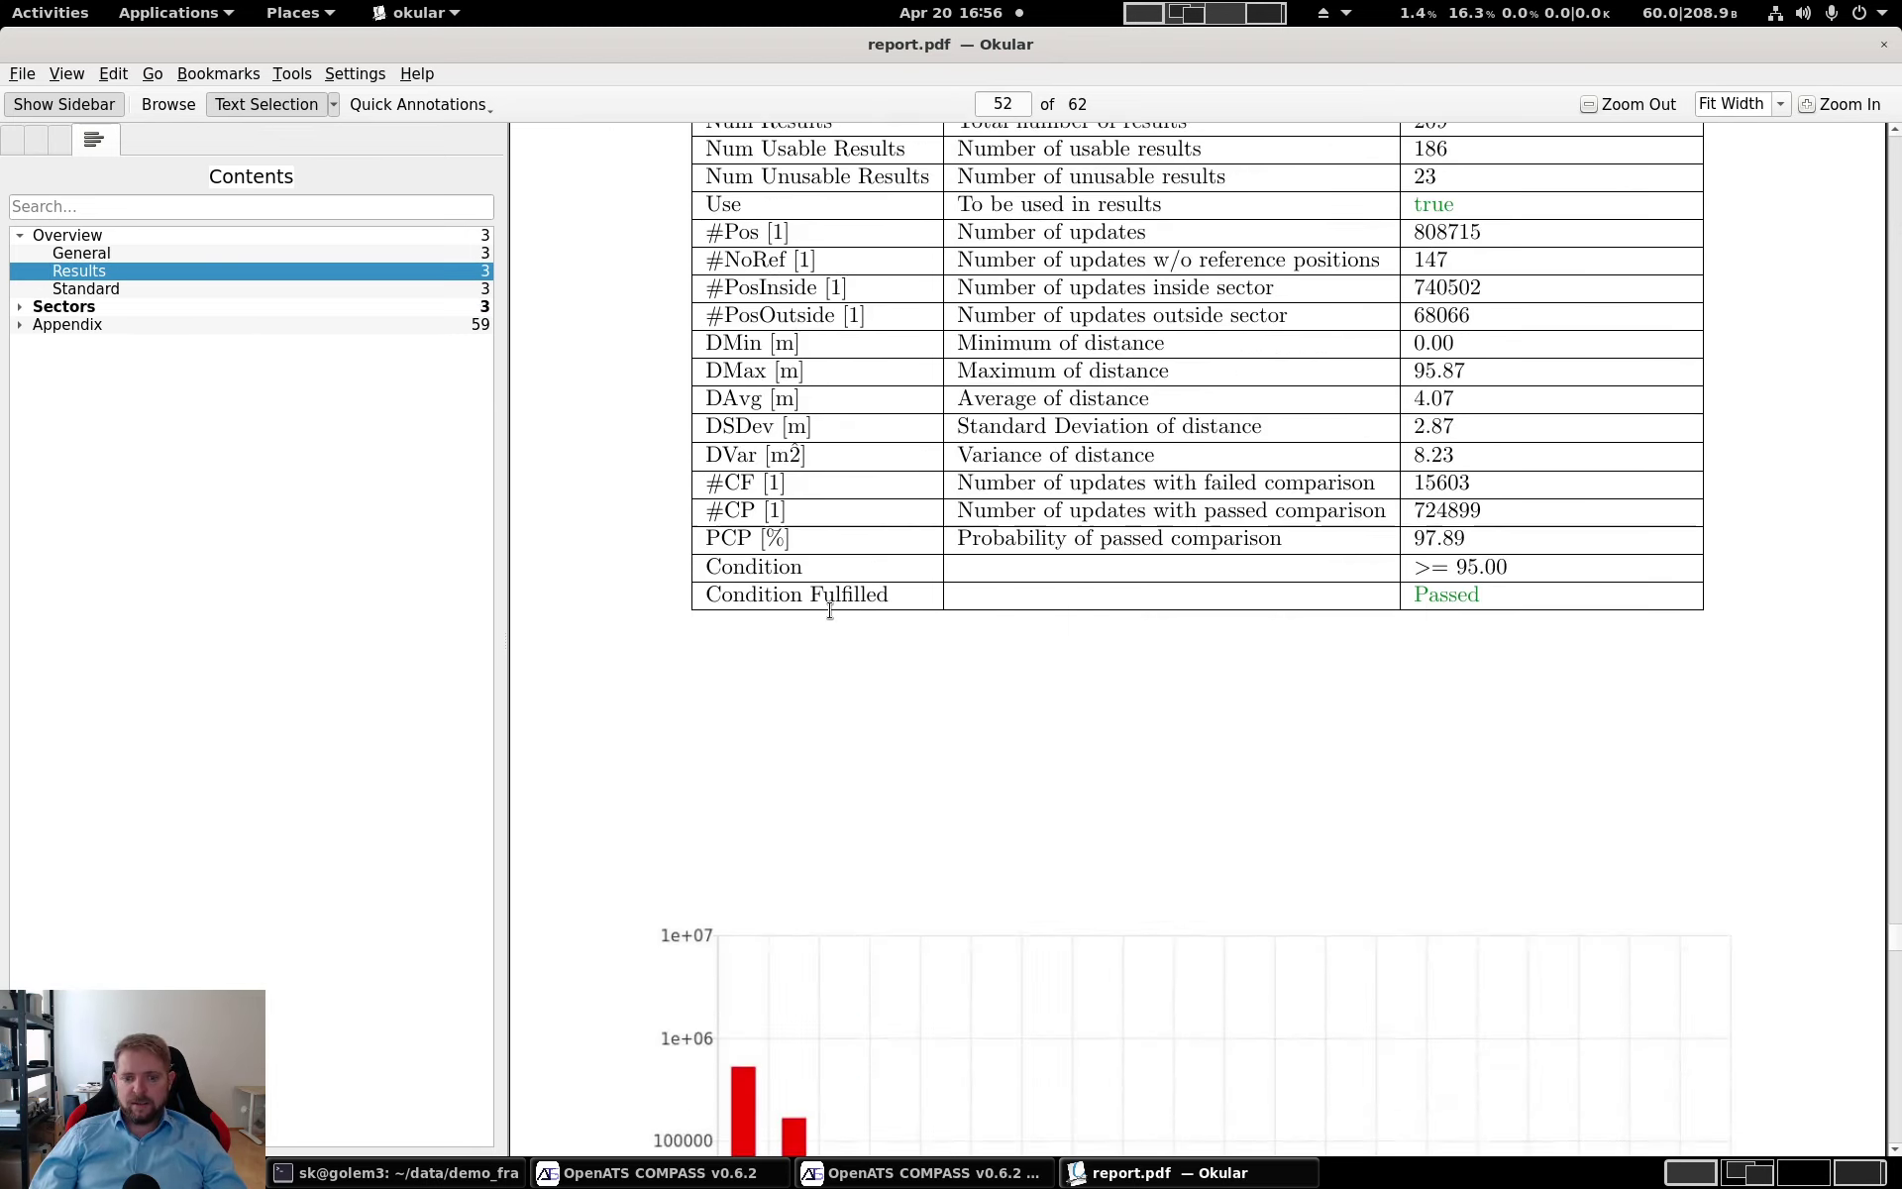
scroll(830, 608, down, 2)
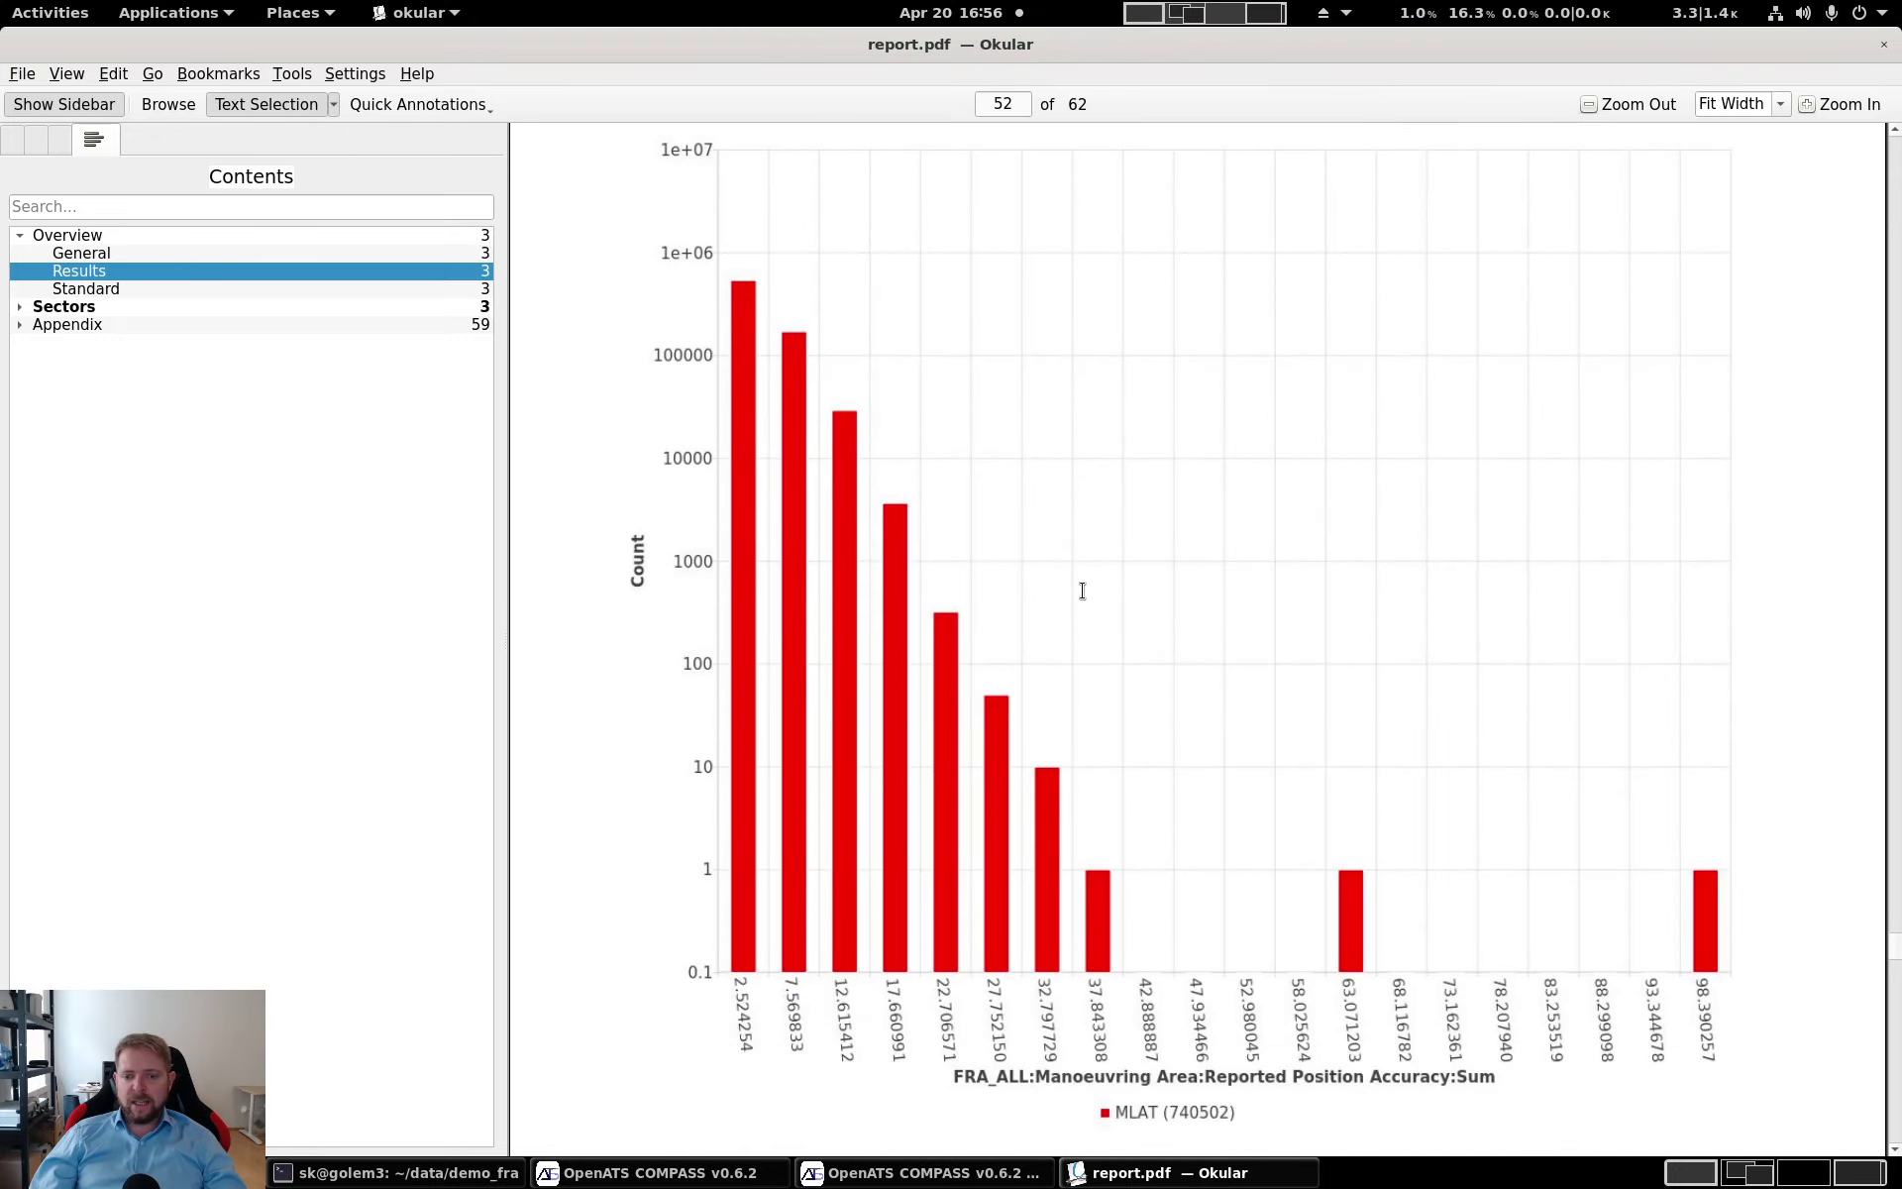
scroll(1238, 673, down, 3)
Examine the OSGView2 map figure of the Reported Position Accuracy result on page 53
scroll(1254, 629, down, 10)
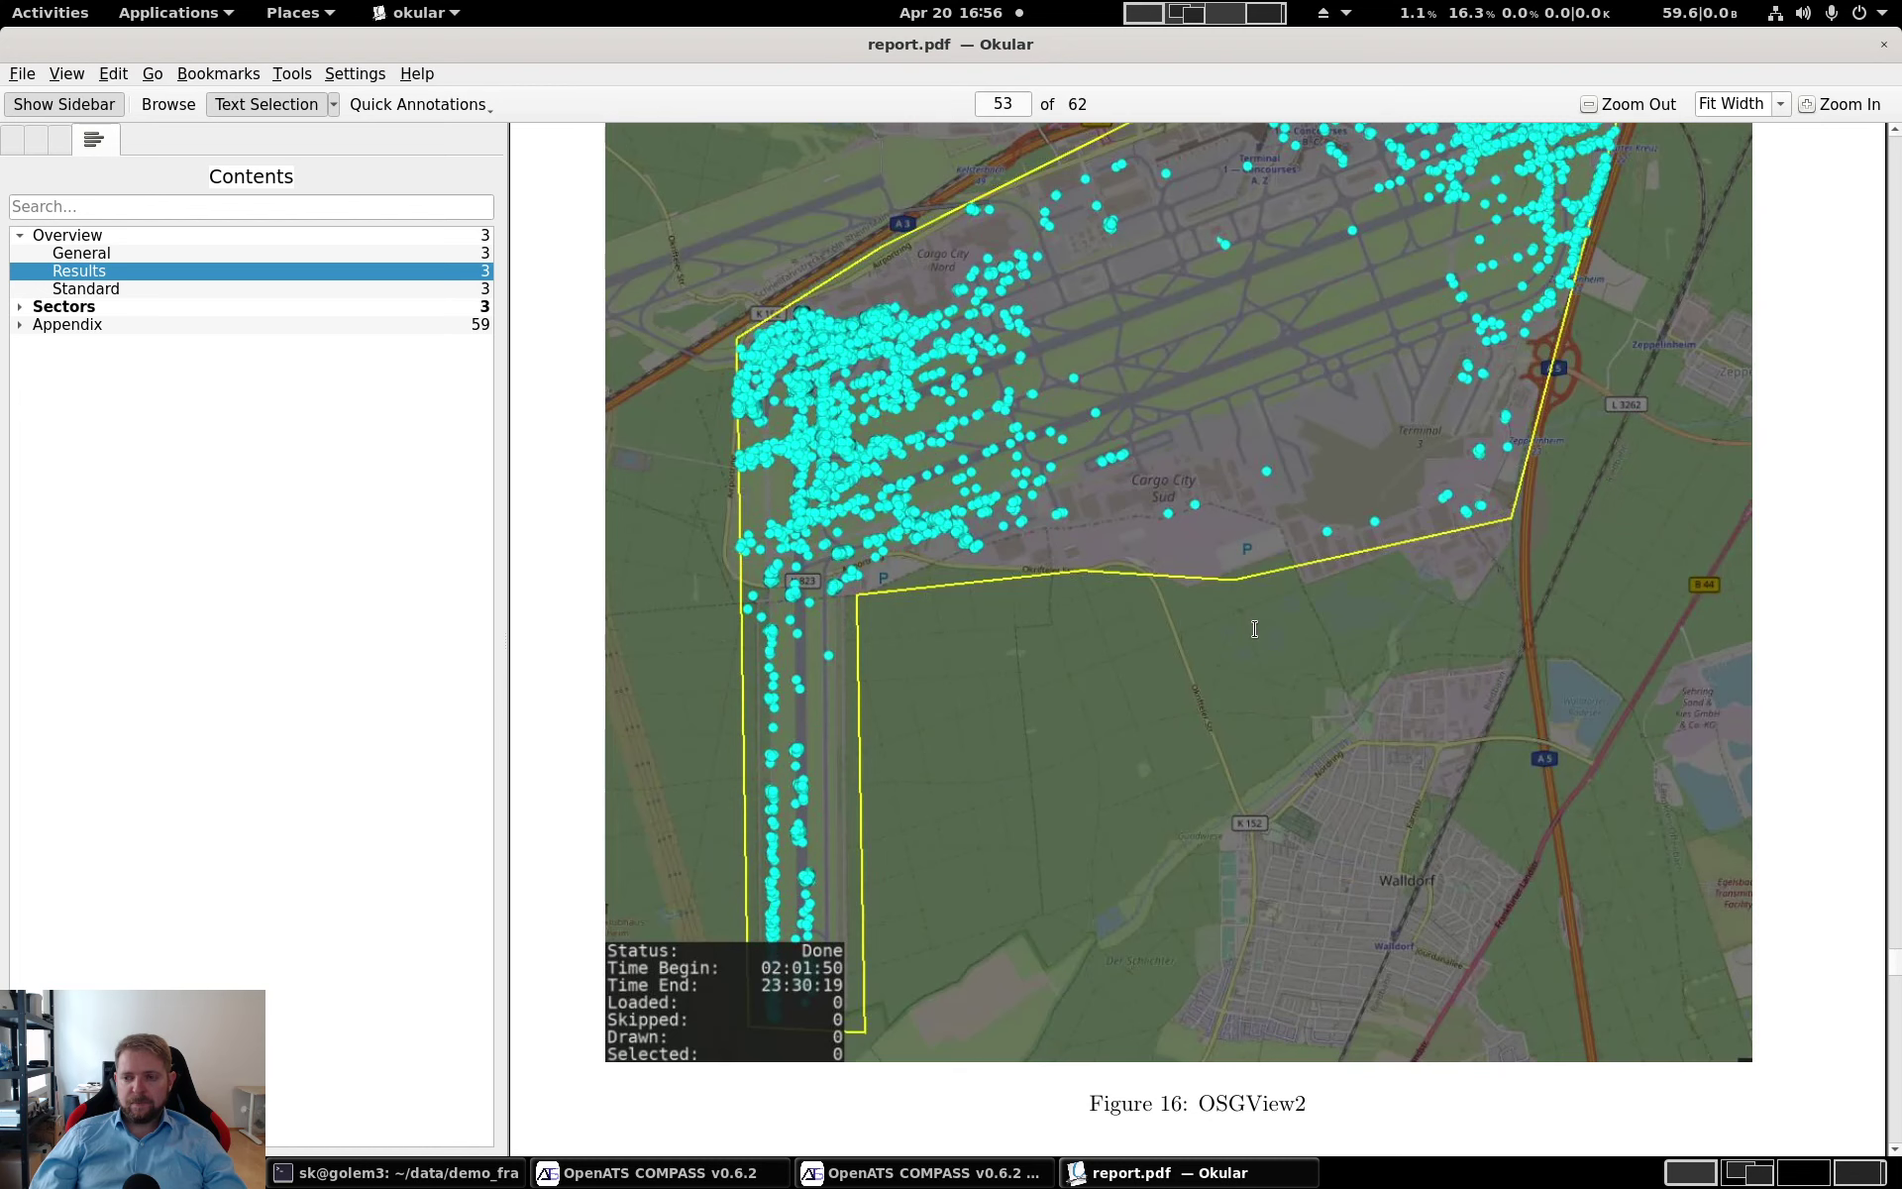
scroll(1254, 629, up, 2)
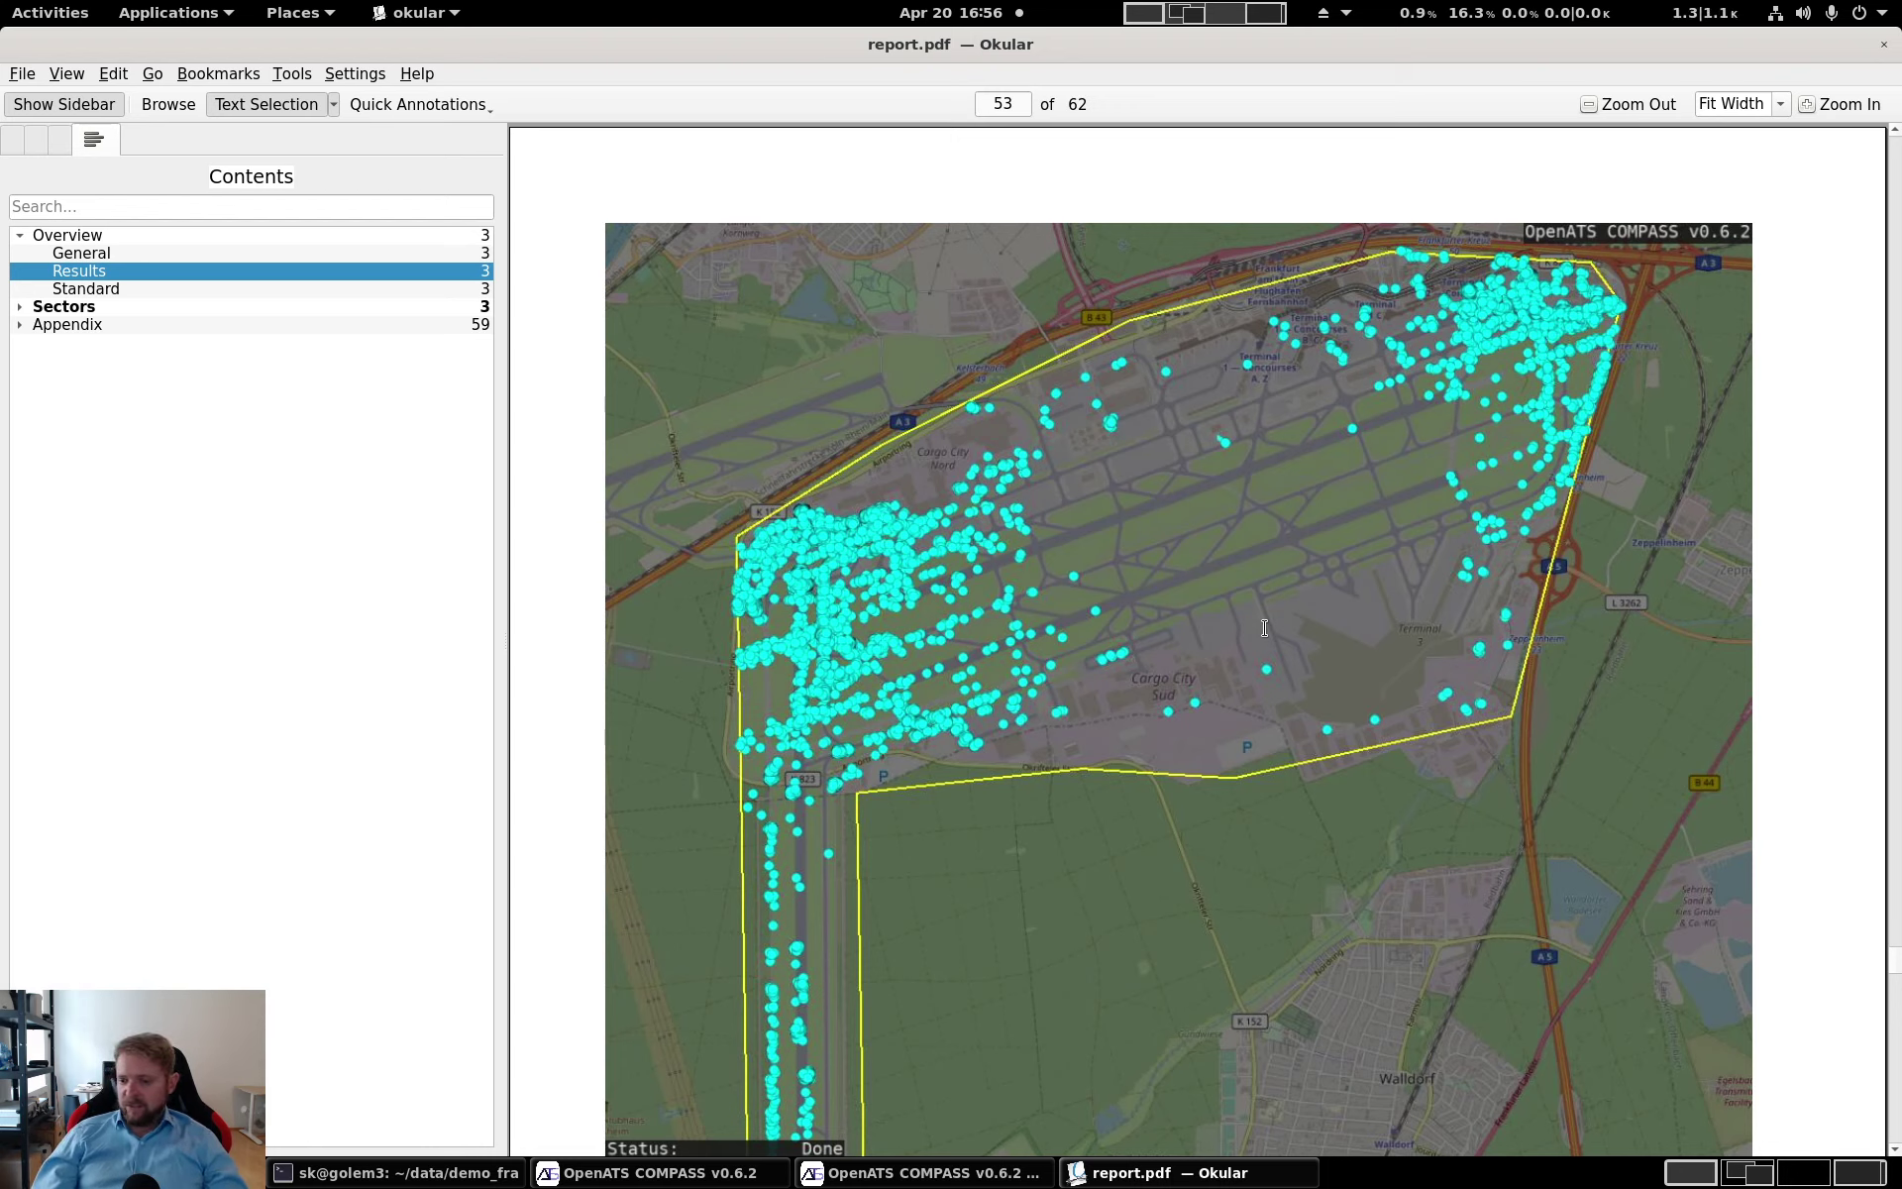
scroll(1265, 627, down, 3)
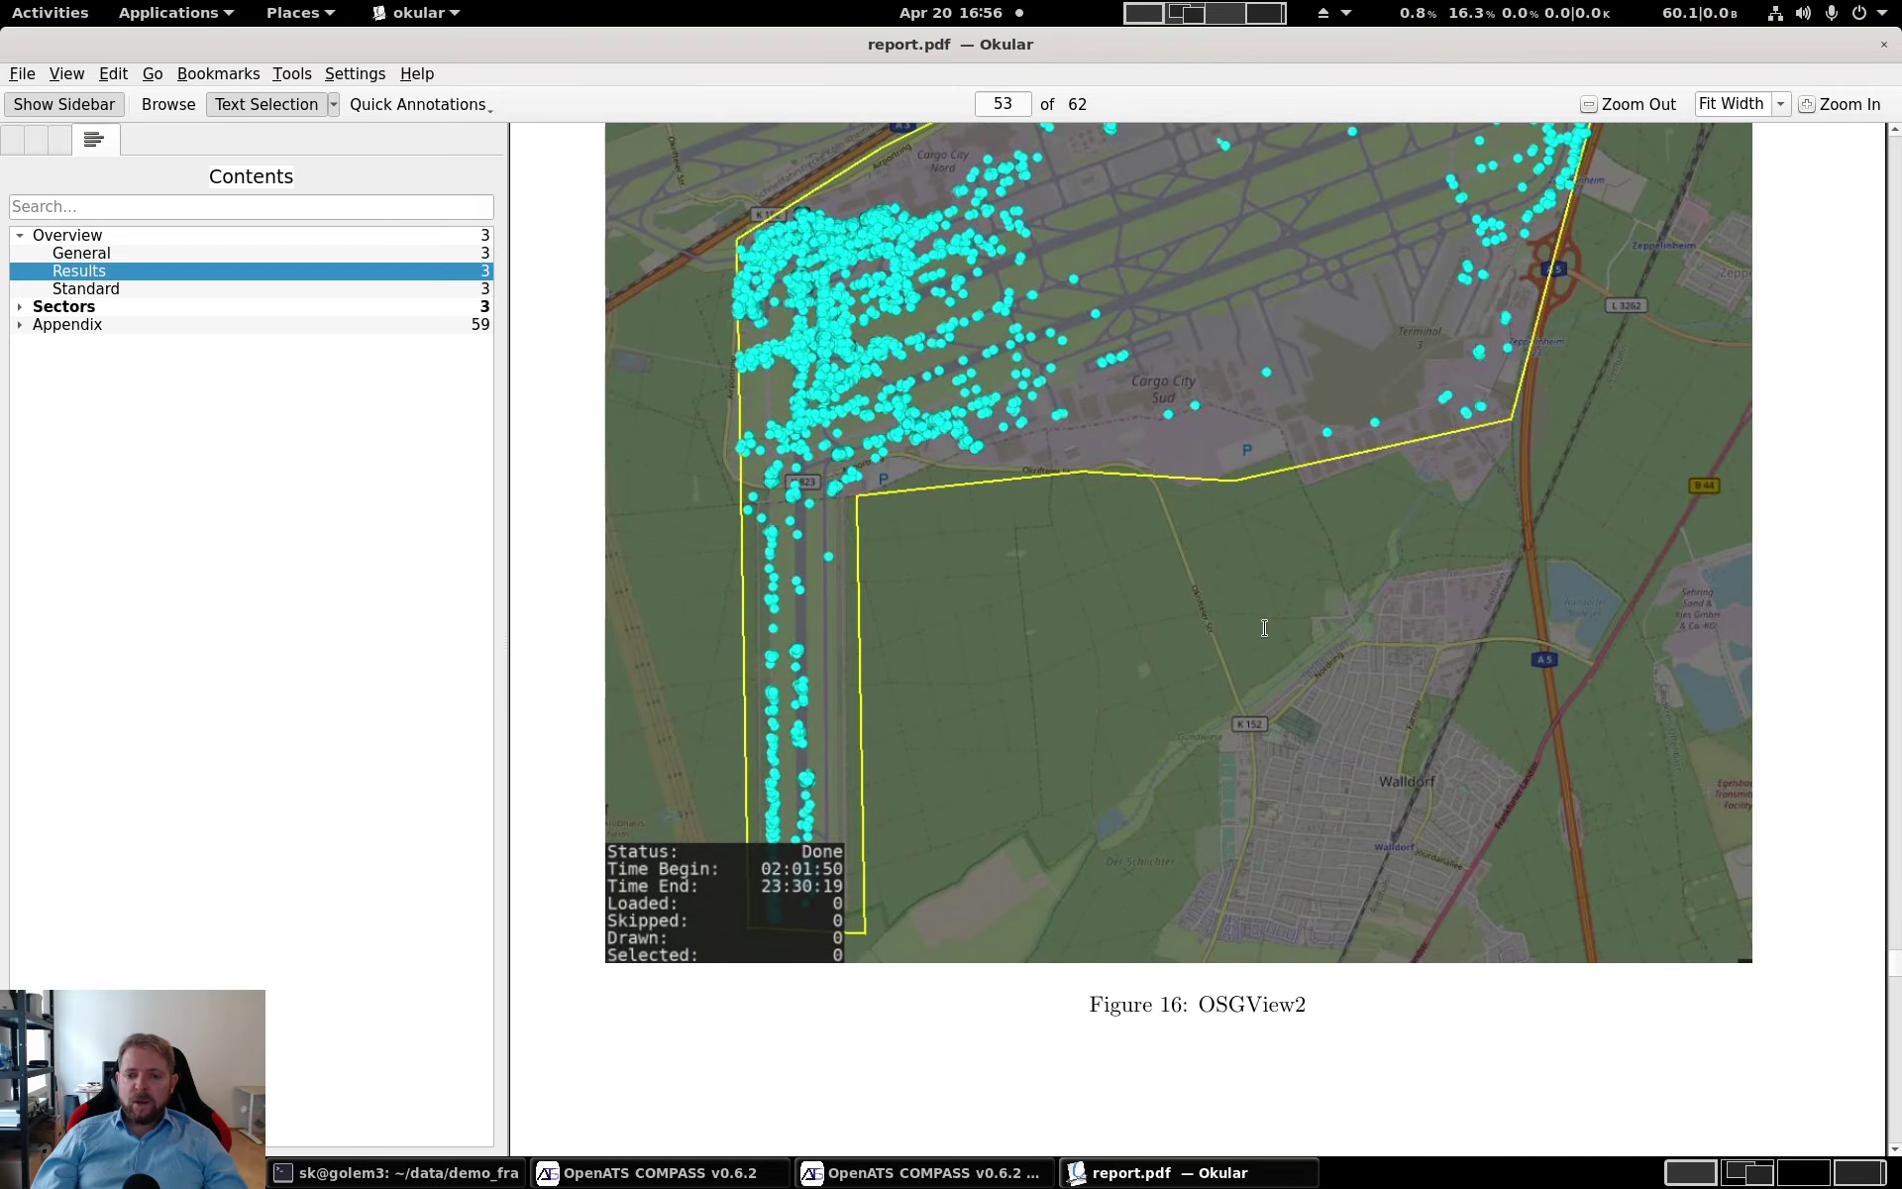
scroll(1265, 627, up, 1)
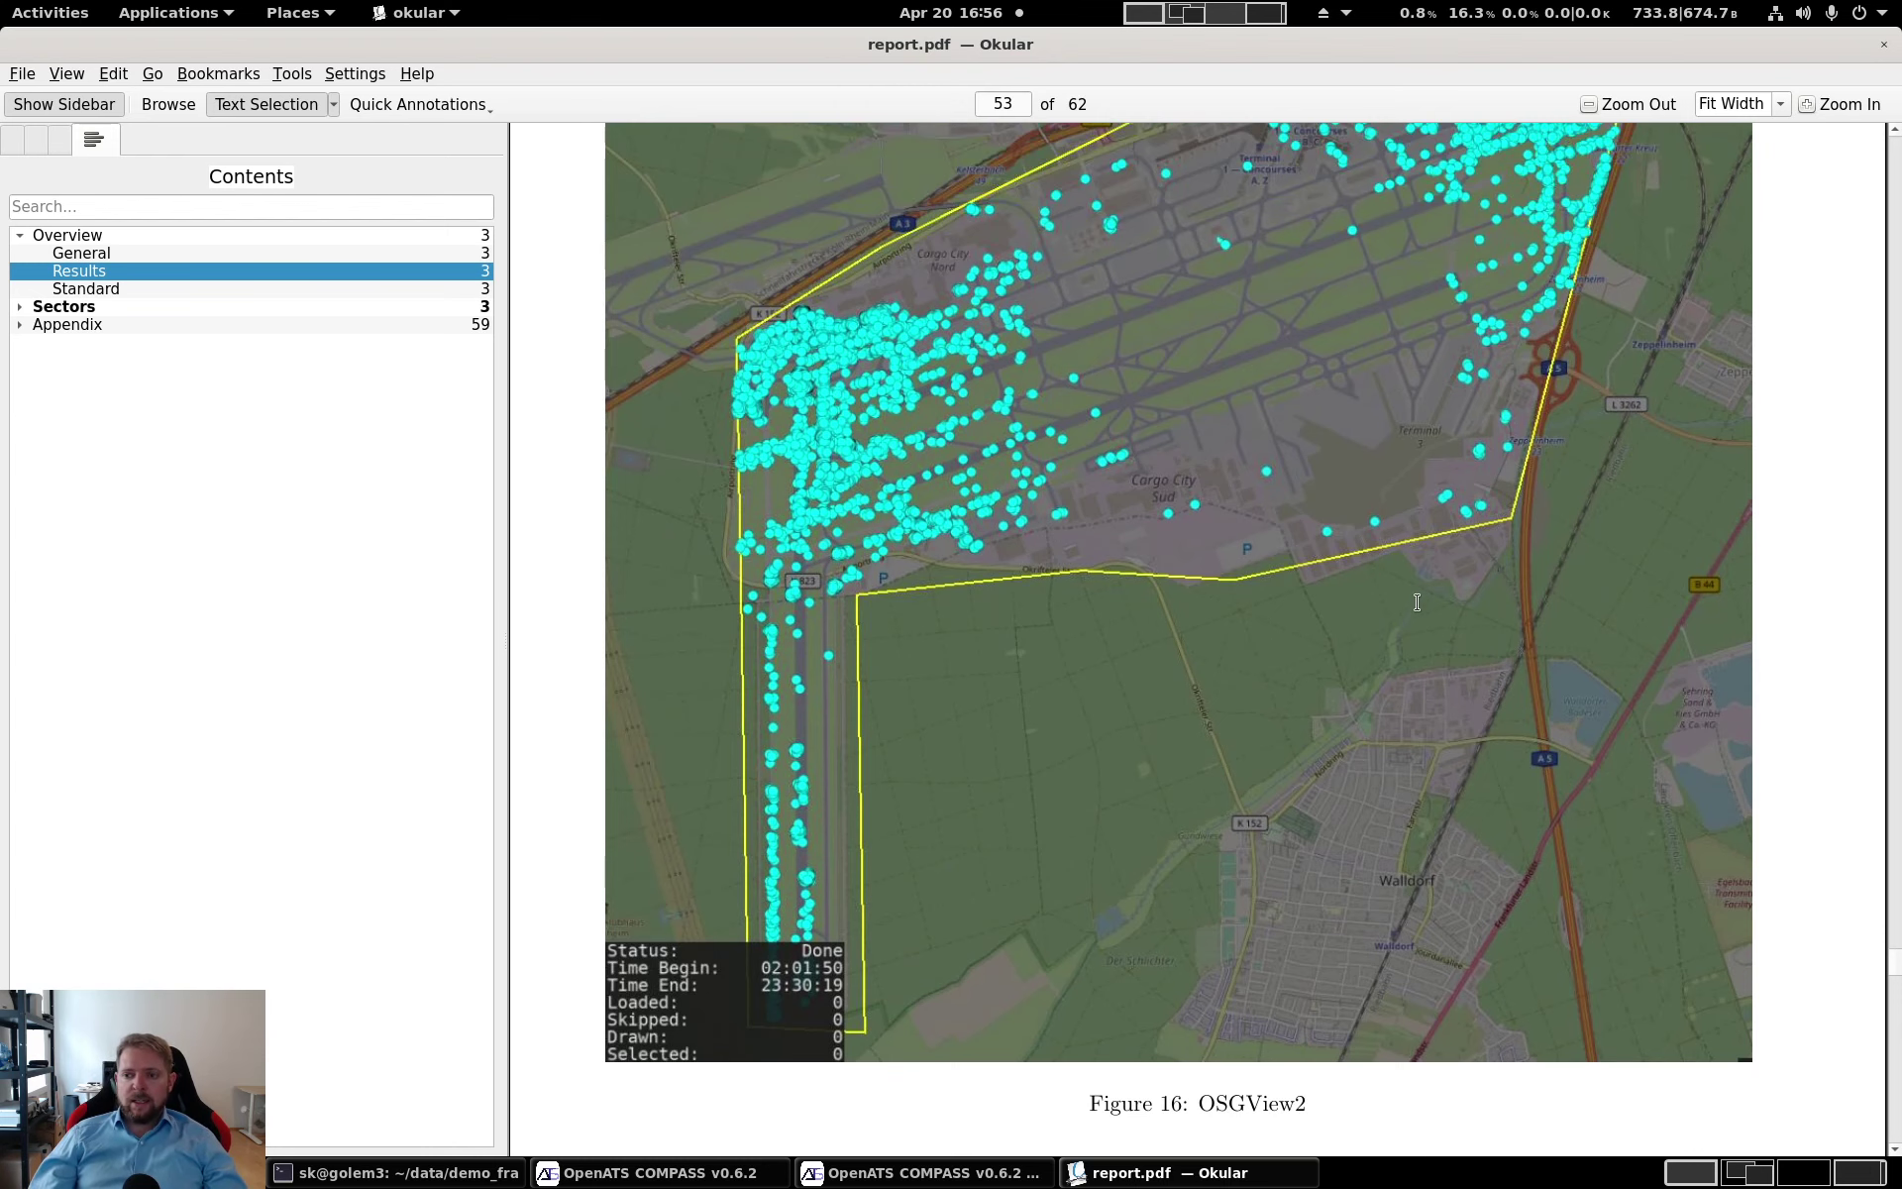
Review the per-target accuracy table on page 54 of the report, close the PDF, and return to the evaluation results
scroll(1416, 601, down, 10)
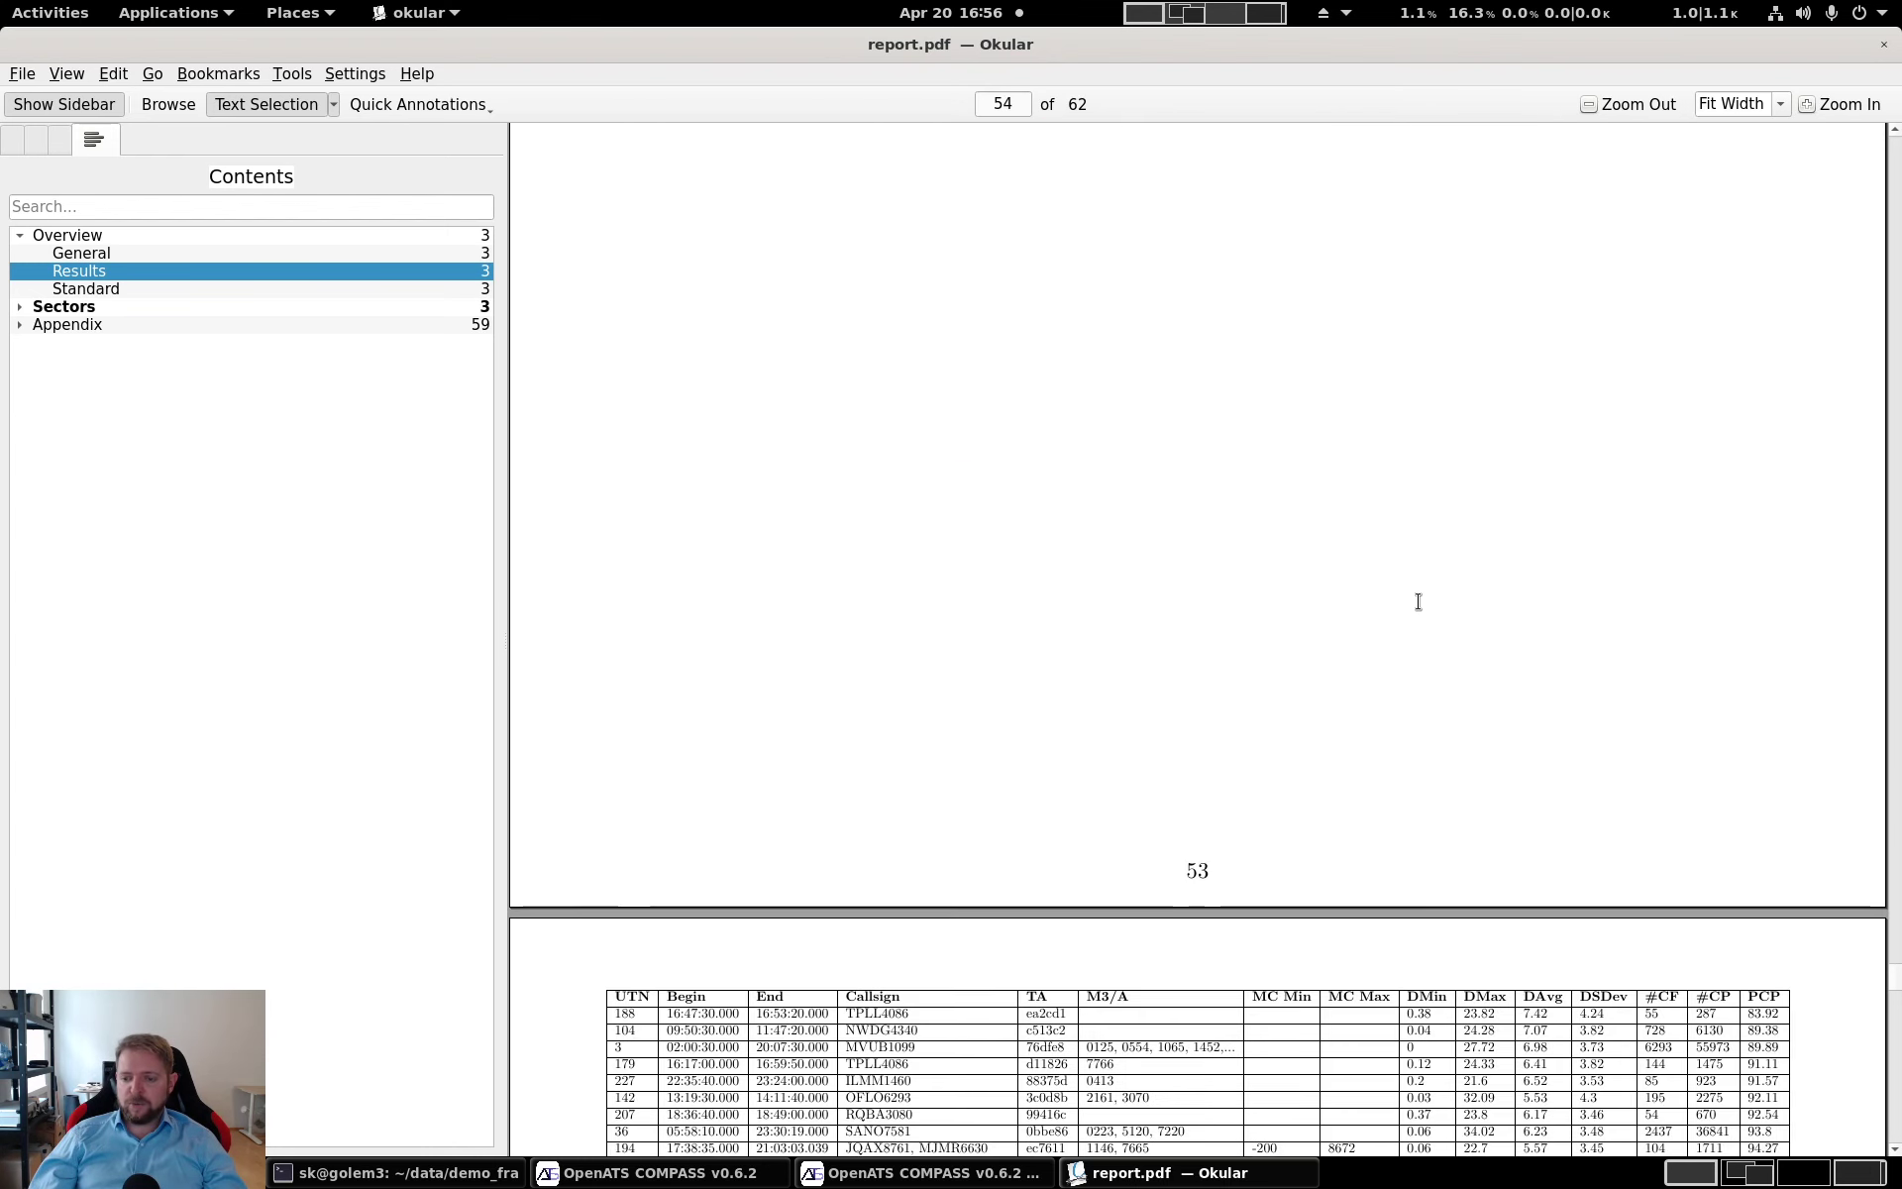
scroll(1419, 601, down, 3)
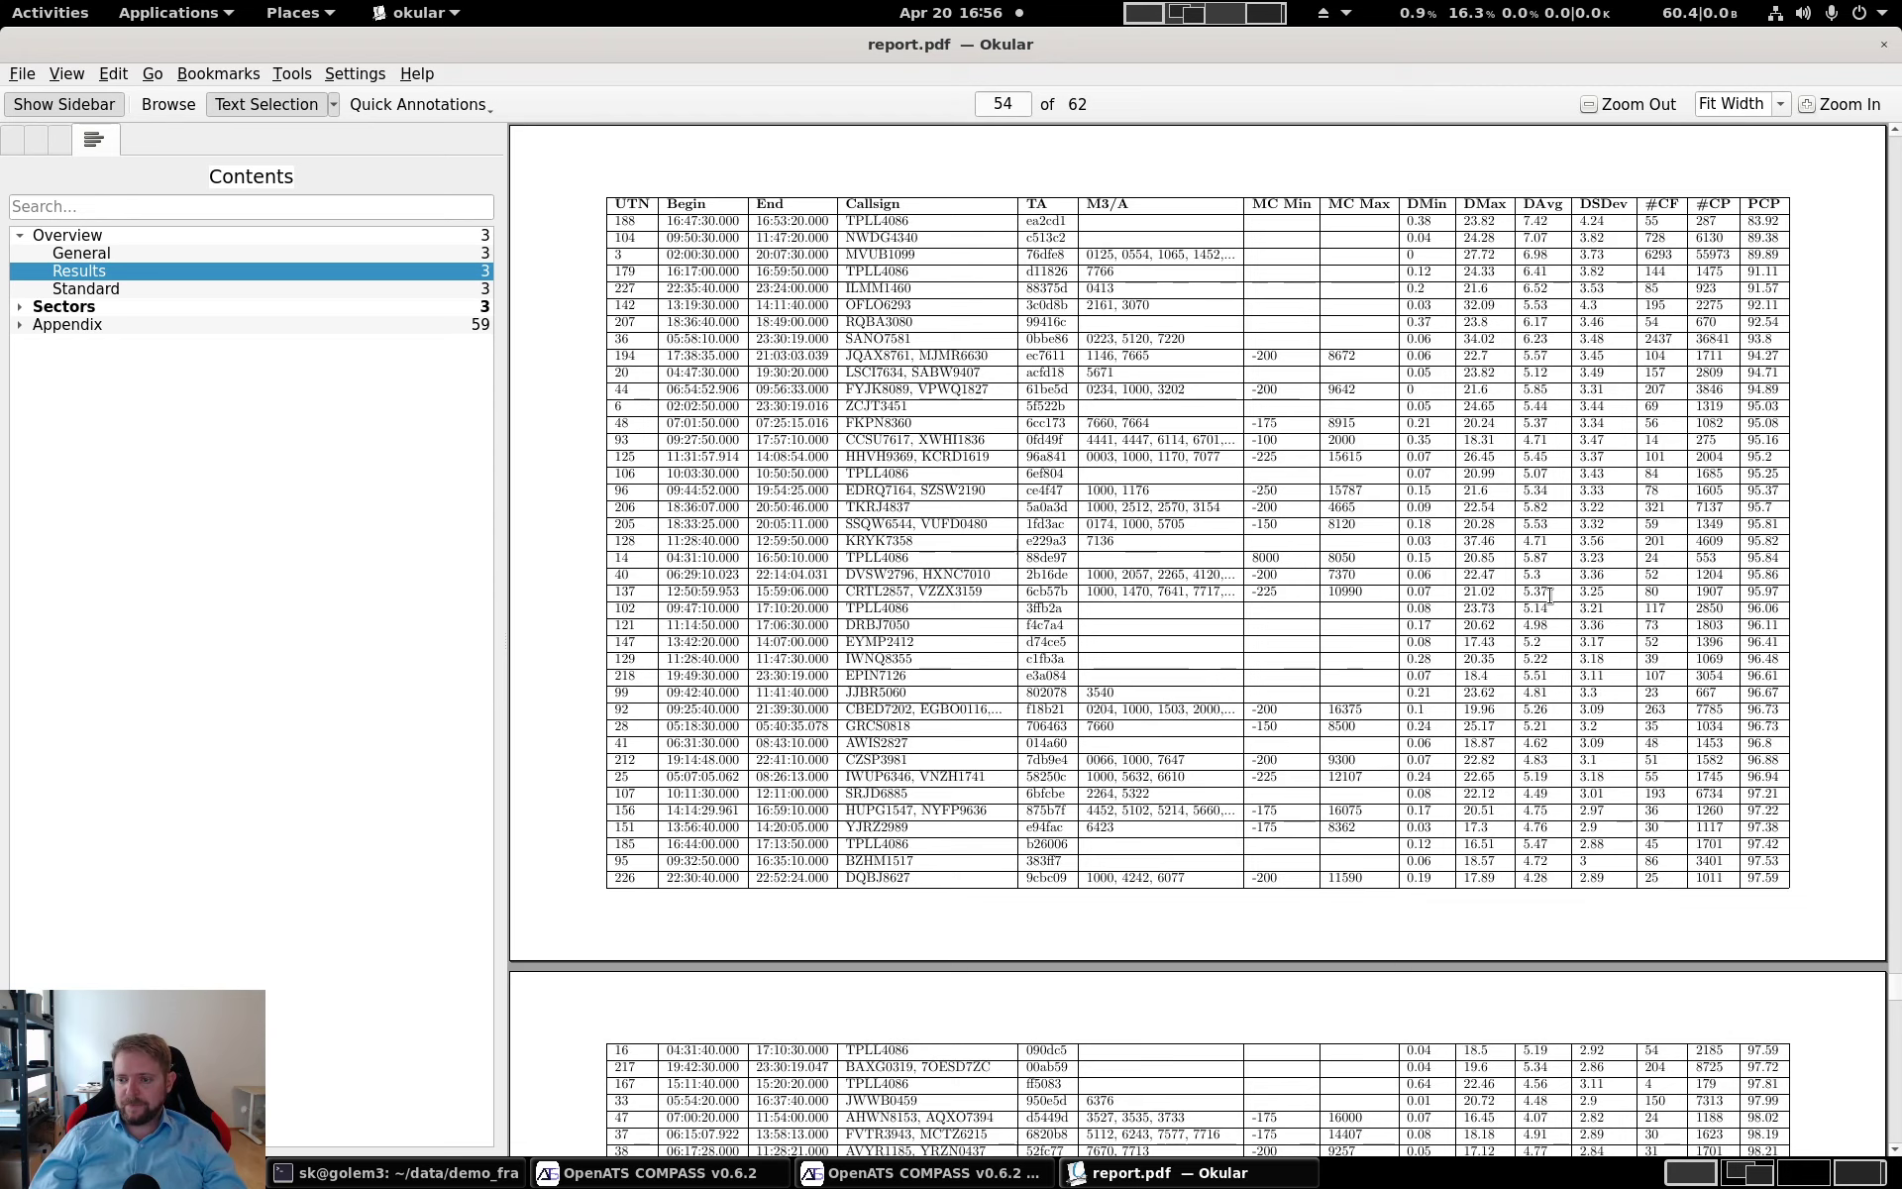
click(1883, 43)
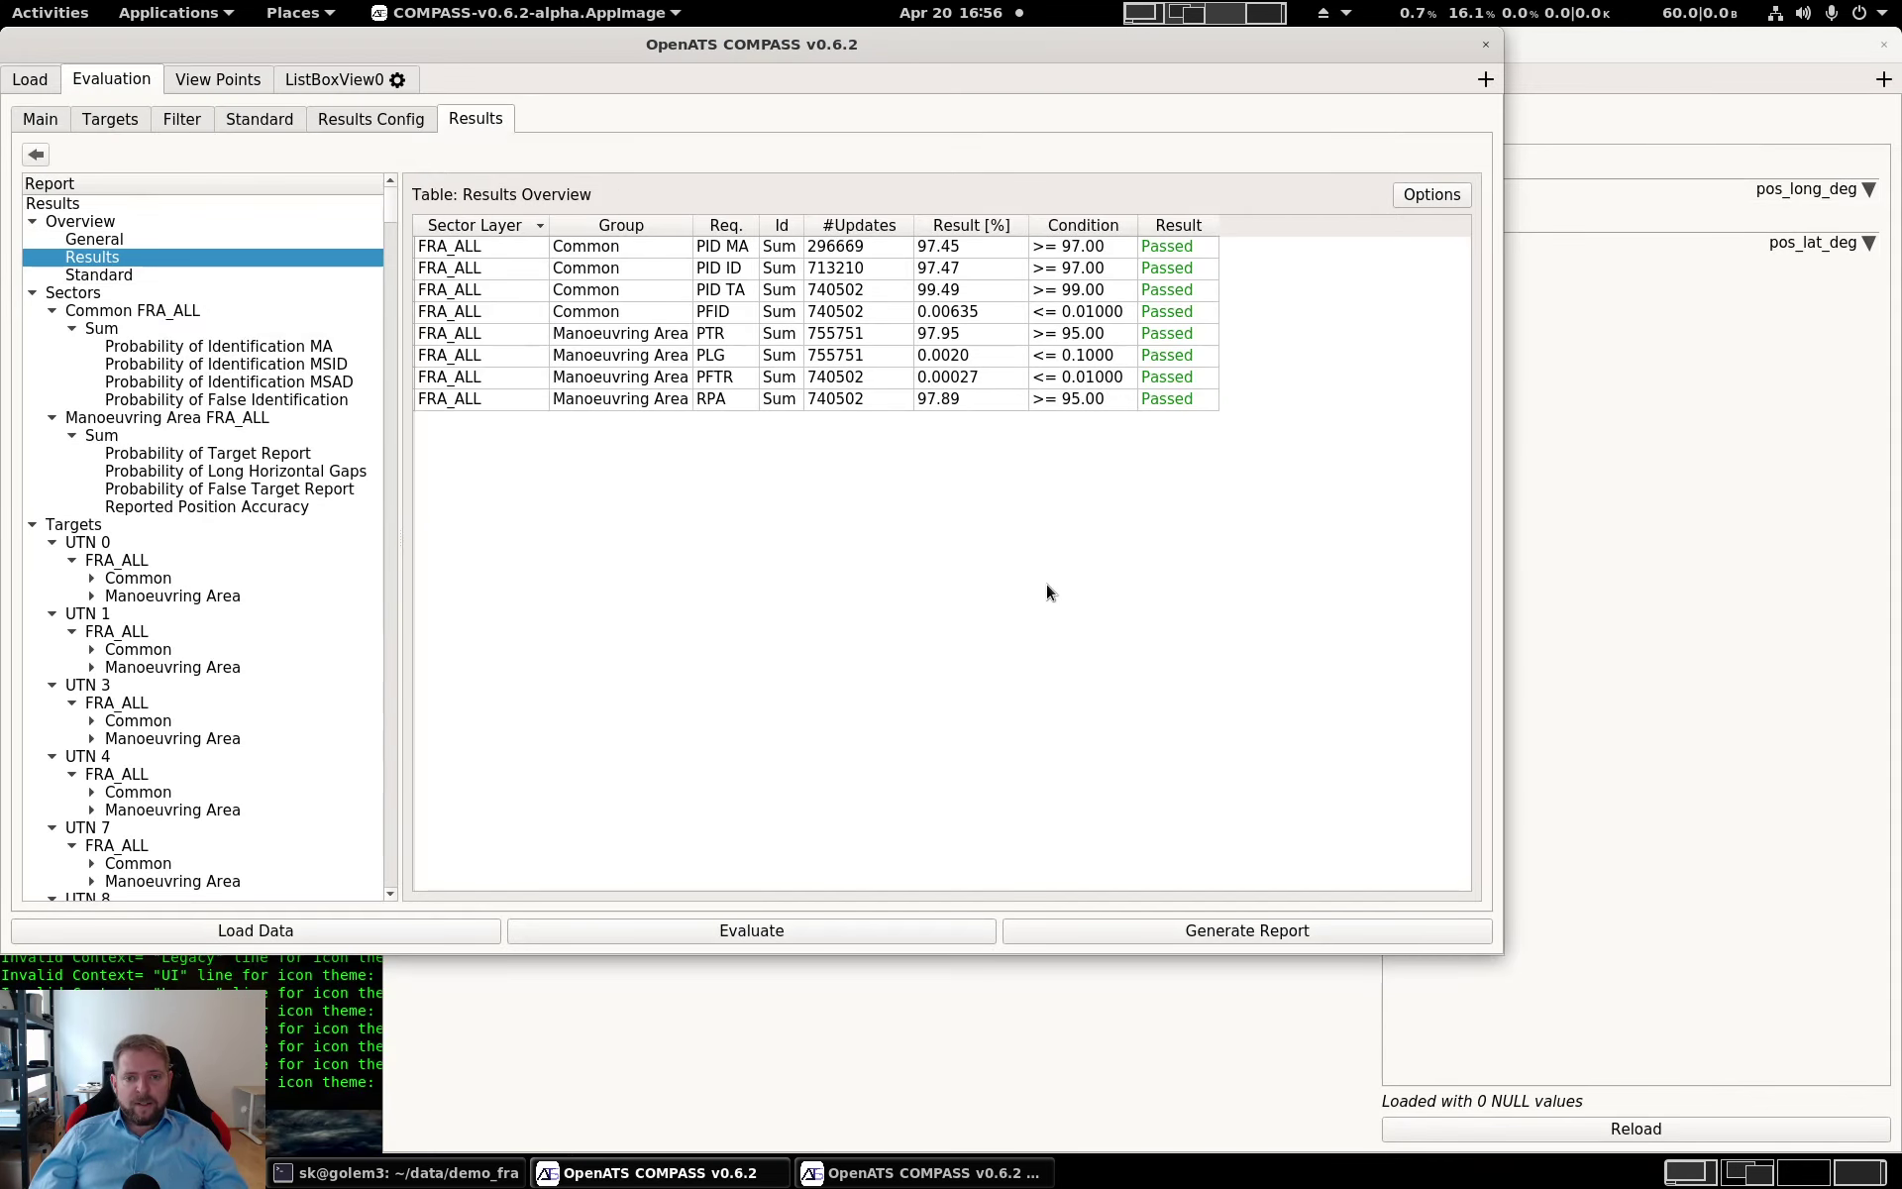